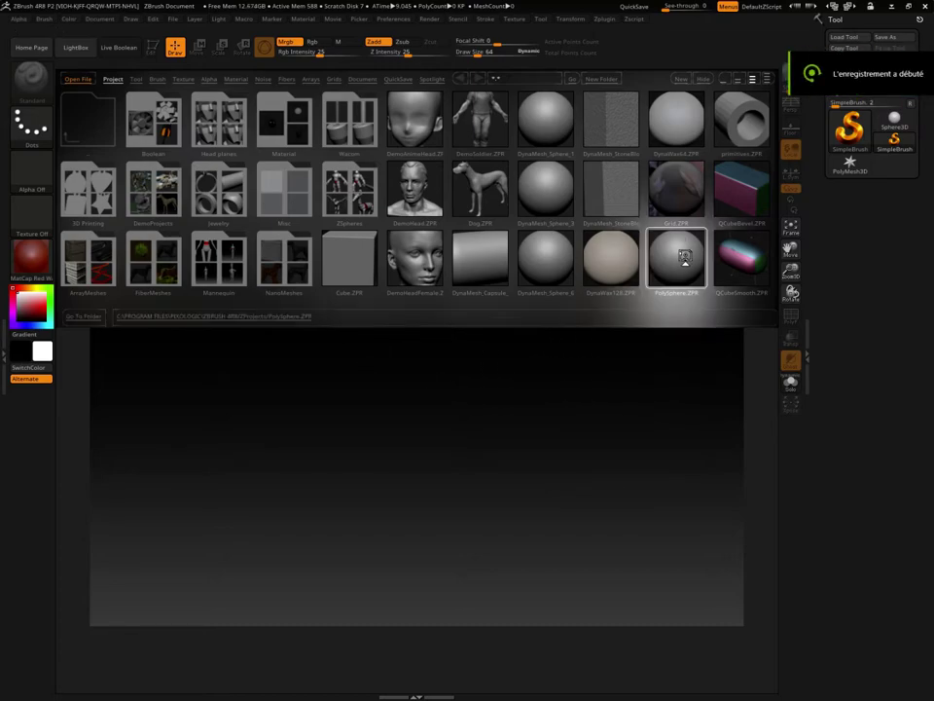
Load the PolySphere.ZPR project from LightBox's Project tab
{"action": "double_click", "coordinate": [682, 266]}
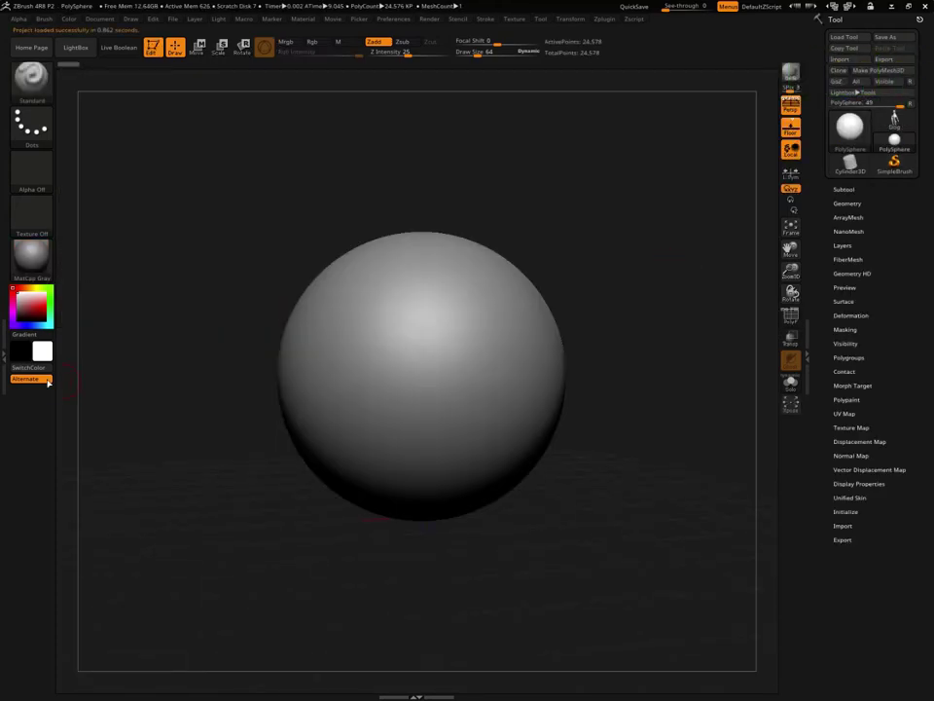
Dock the Material and Draw palettes in the left tray and expand Draw's Front-Back section
{"action": "left_click", "coordinate": [6, 363]}
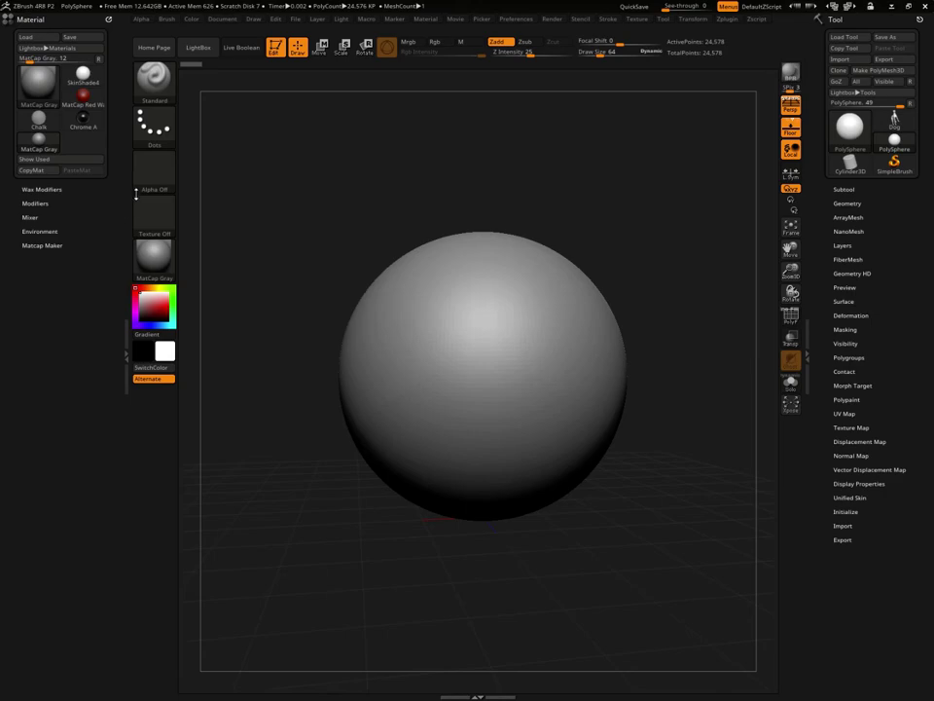
{"action": "left_click", "coordinate": [251, 19]}
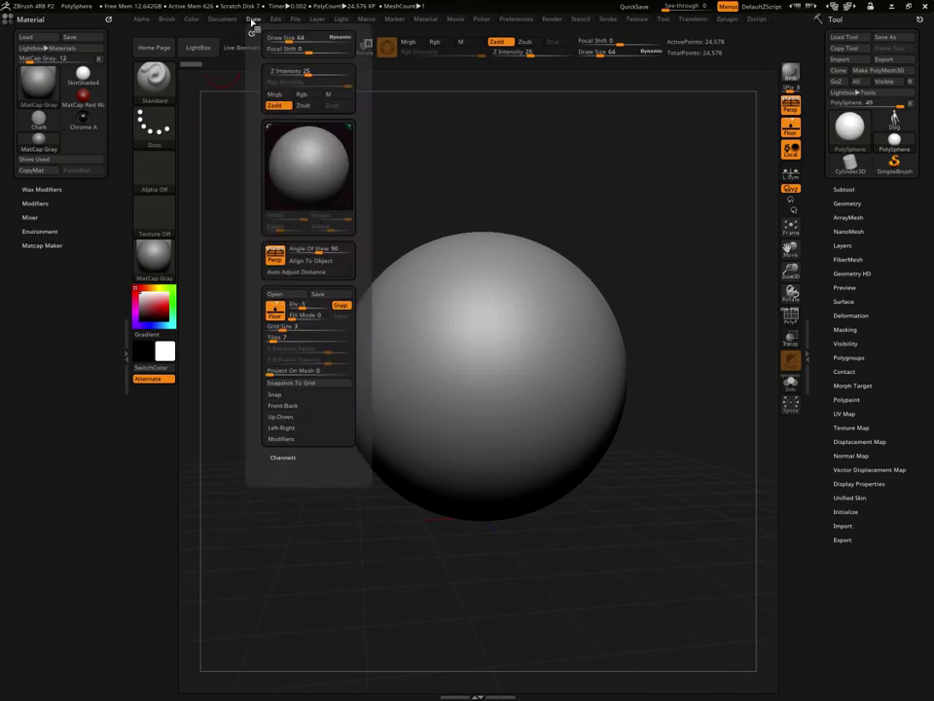
{"action": "left_click", "coordinate": [251, 19]}
{"action": "left_click_drag", "start_coordinate": [251, 30], "coordinate": [35, 285]}
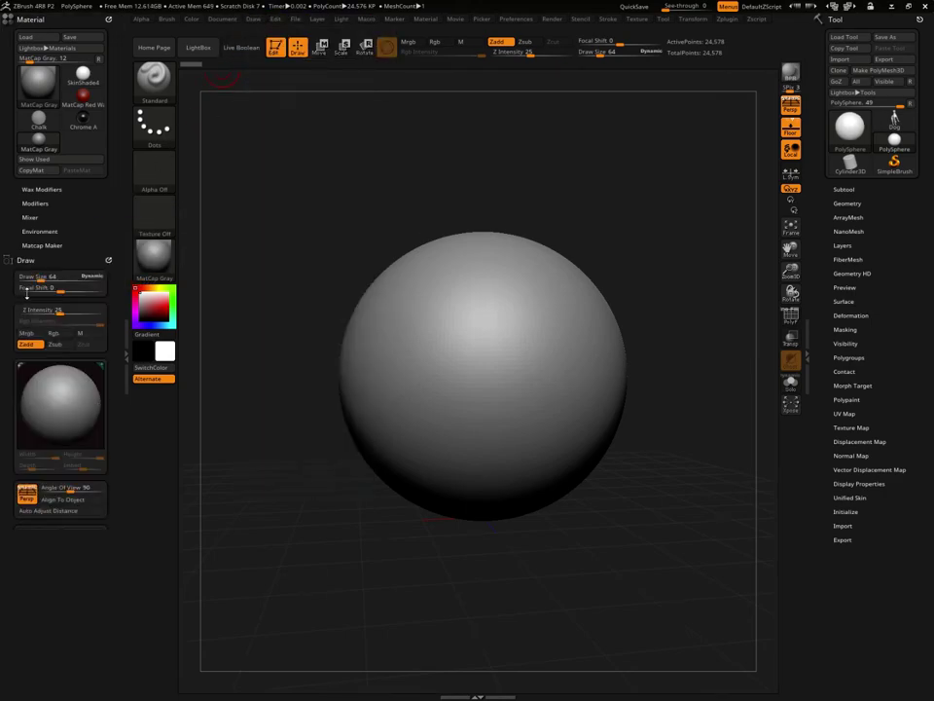
{"action": "mouse_move", "coordinate": [95, 484]}
{"action": "left_mouse_down"}
{"action": "mouse_move", "coordinate": [119, 484]}
{"action": "mouse_move", "coordinate": [118, 427]}
{"action": "mouse_move", "coordinate": [121, 445]}
{"action": "mouse_move", "coordinate": [96, 451]}
{"action": "left_mouse_up"}
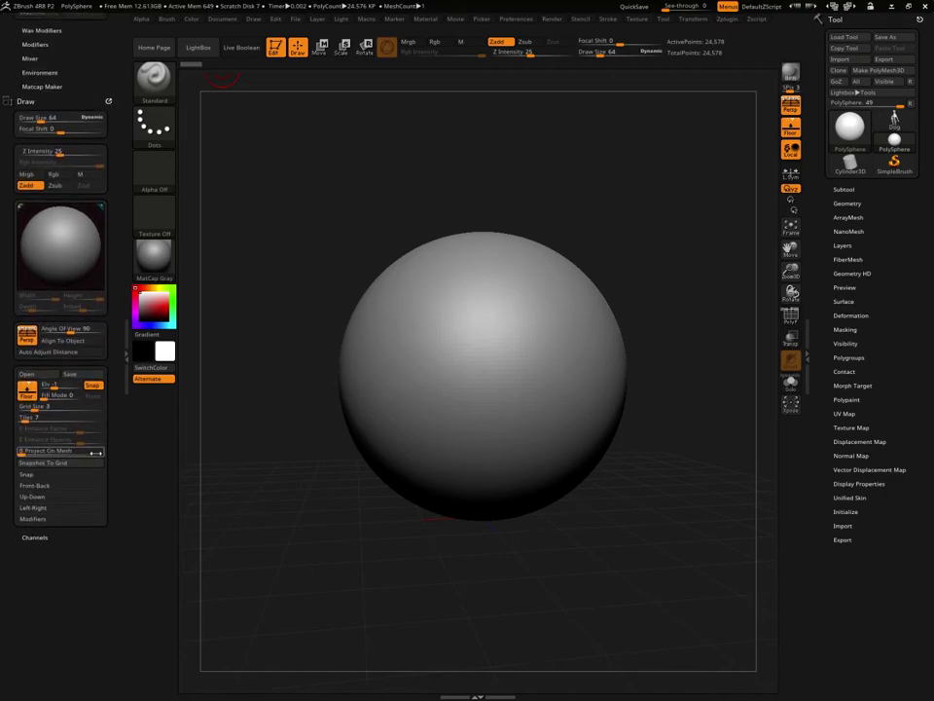
{"action": "left_click", "coordinate": [36, 486]}
Import dory-map.jpg as the Front-Back Map1 reference image
{"action": "left_click", "coordinate": [30, 505]}
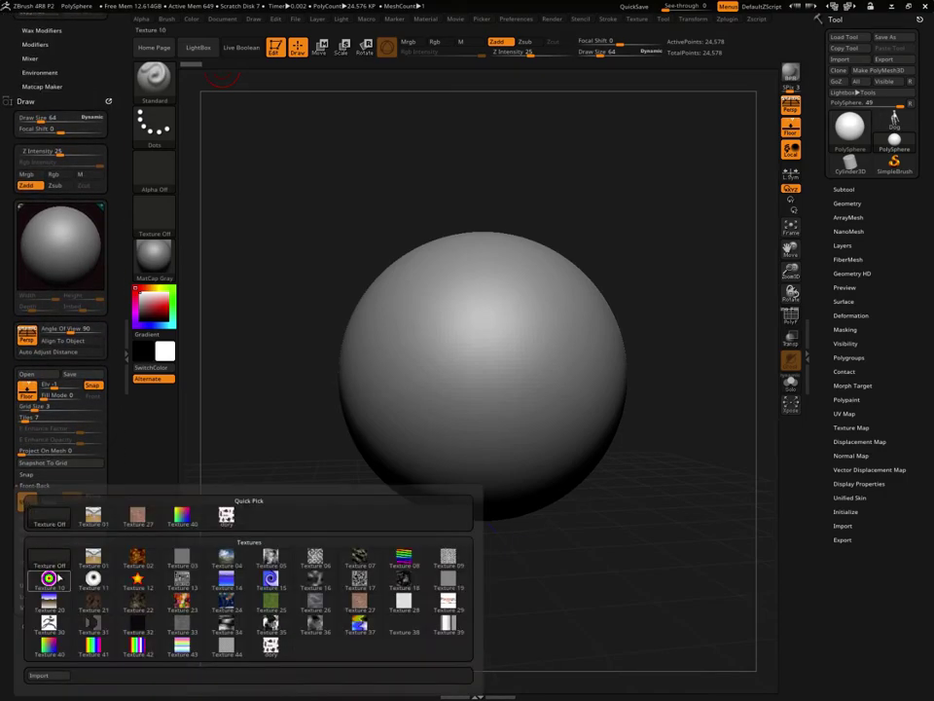
{"action": "left_click", "coordinate": [56, 676]}
{"action": "left_click", "coordinate": [500, 146]}
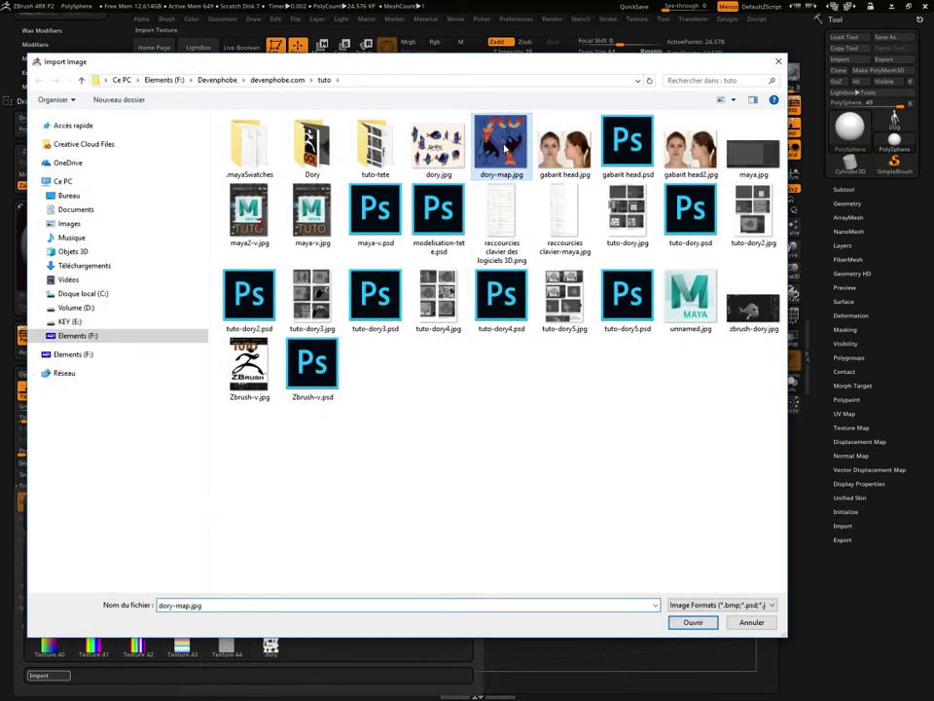
{"action": "left_click", "coordinate": [443, 148]}
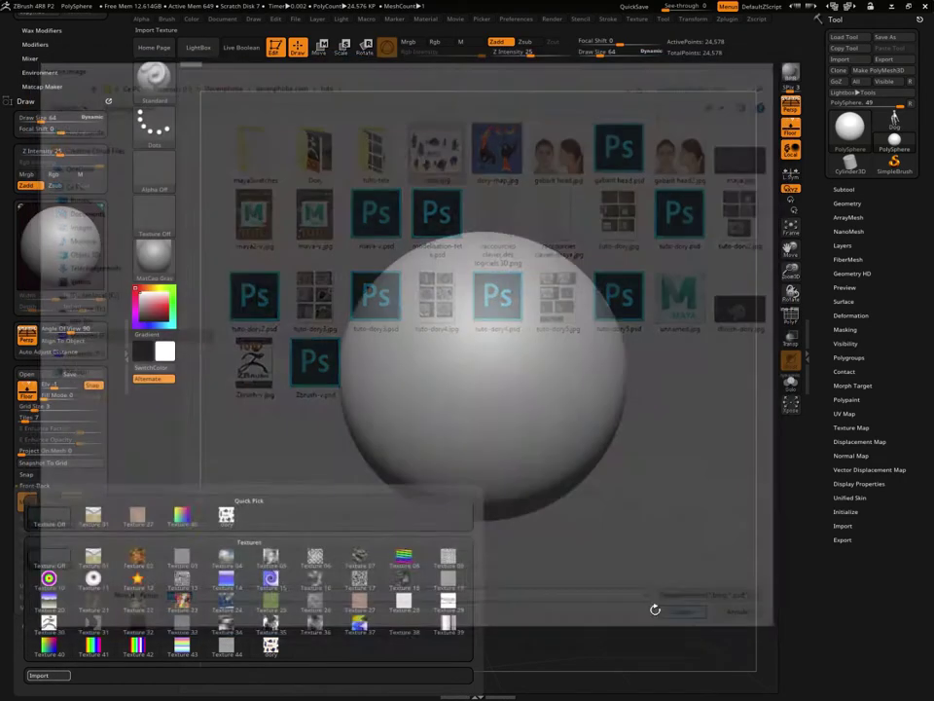
{"action": "left_click", "coordinate": [693, 622]}
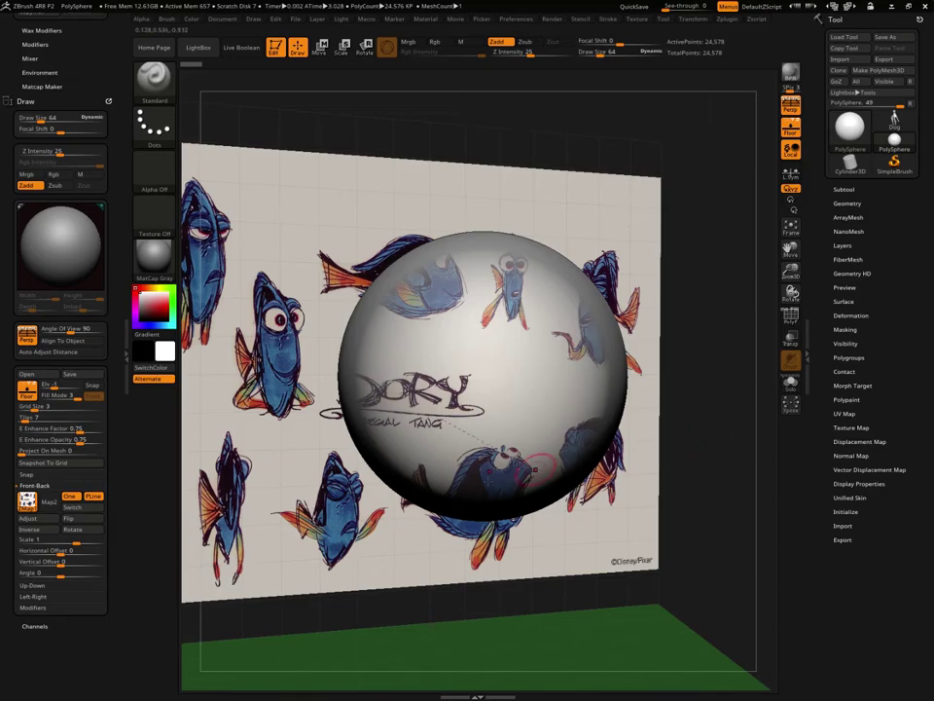
Import dory.jpg as the Left-Right Map1 reference and rotate the canvas to face it
{"action": "left_click", "coordinate": [33, 596]}
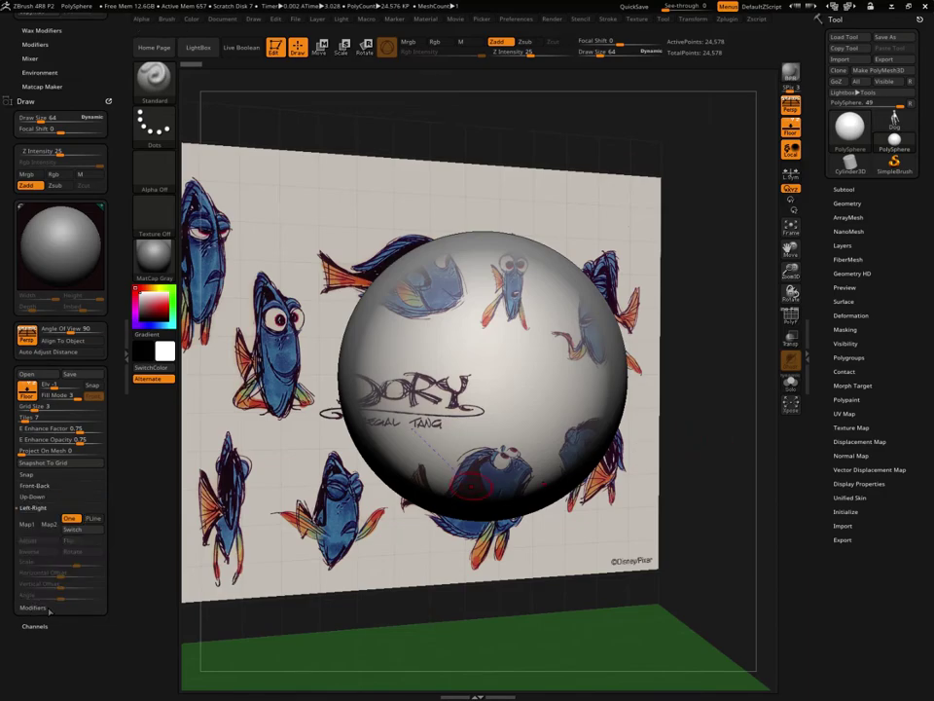
{"action": "left_click", "coordinate": [27, 525]}
{"action": "left_click", "coordinate": [39, 675]}
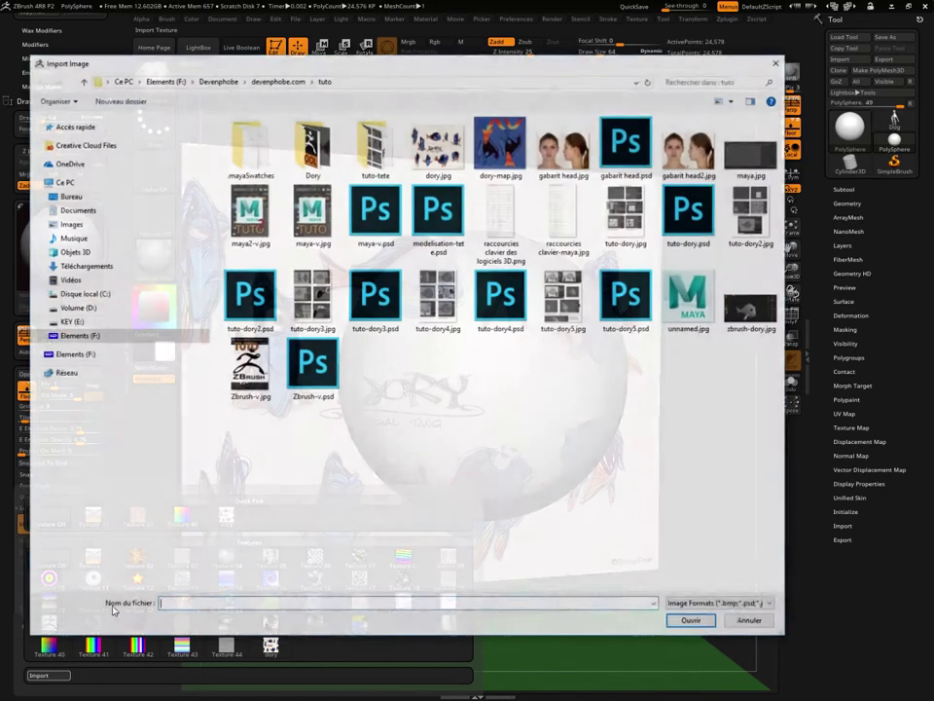
{"action": "left_click", "coordinate": [438, 146]}
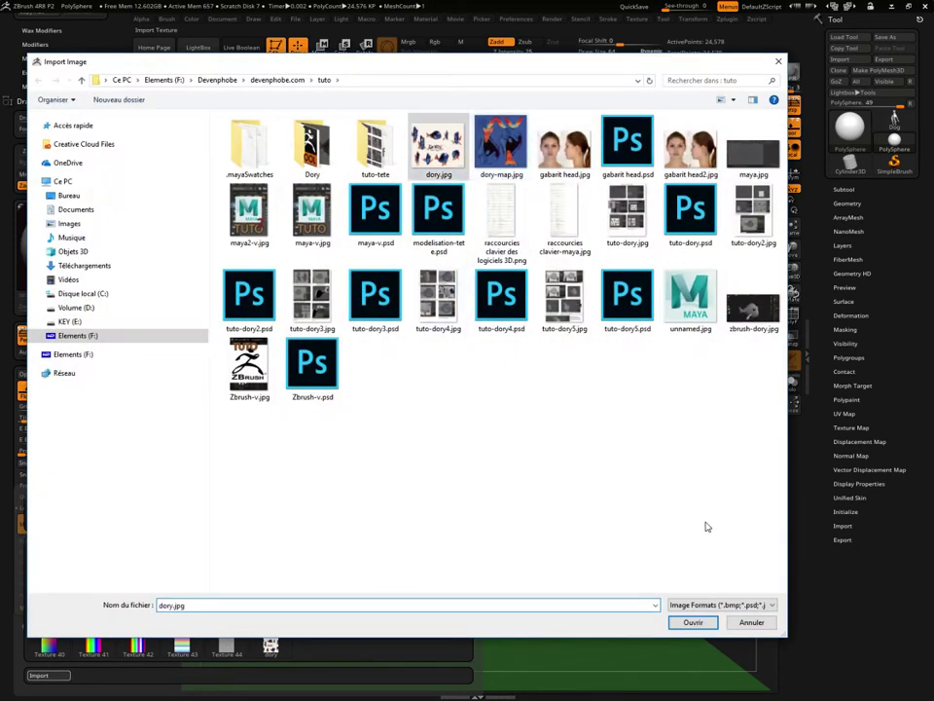
{"action": "left_click", "coordinate": [695, 623]}
{"action": "left_click_drag", "start_coordinate": [559, 585], "coordinate": [476, 546], "text": "shift"}
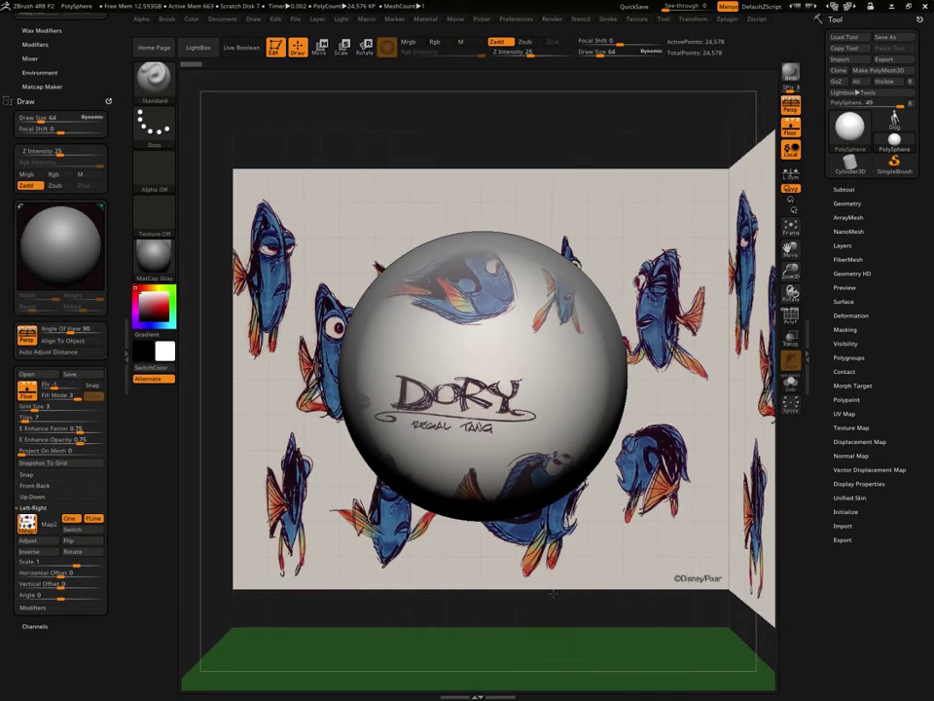
Squash the sphere into a tall egg with Scale and set Front-Back Horizontal Offset to -0.33802
{"action": "left_click", "coordinate": [343, 47]}
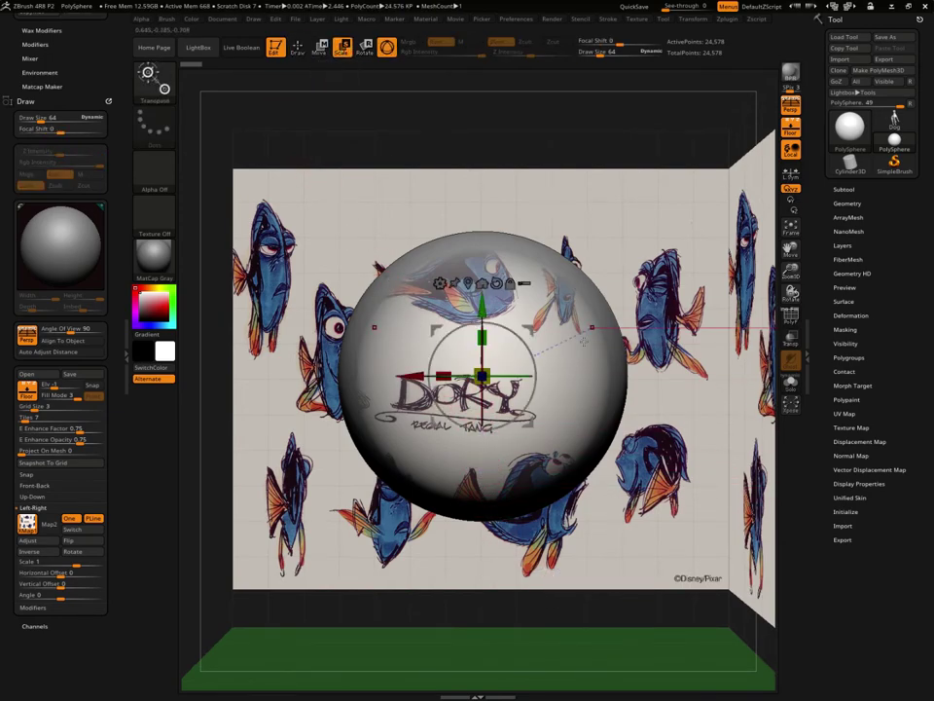
{"action": "mouse_move", "coordinate": [582, 340]}
{"action": "left_mouse_down"}
{"action": "mouse_move", "coordinate": [491, 378]}
{"action": "mouse_move", "coordinate": [555, 377]}
{"action": "left_mouse_up"}
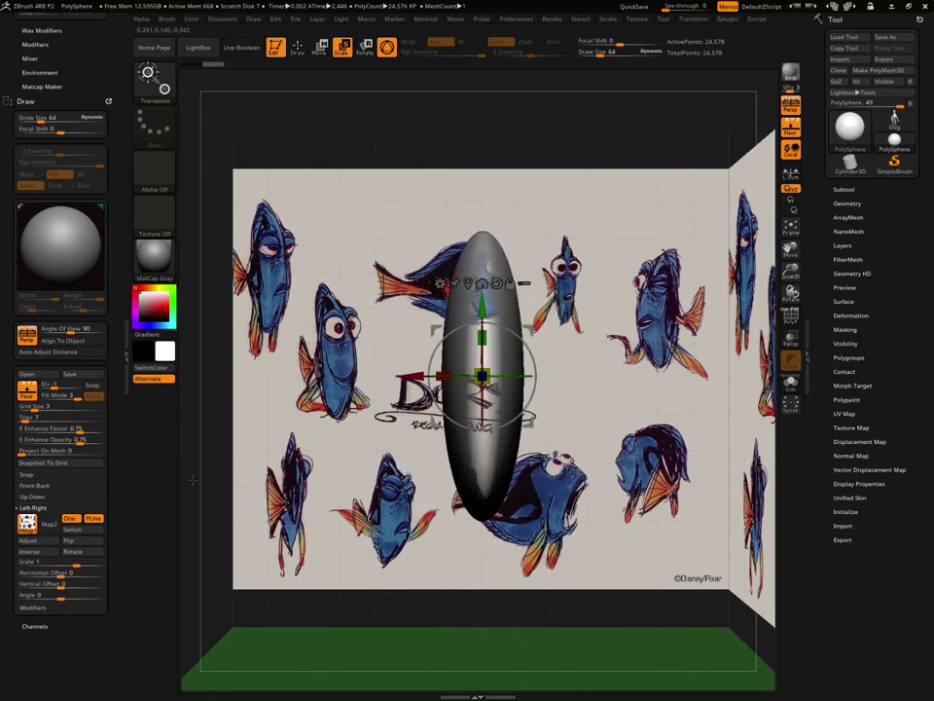
{"action": "left_click", "coordinate": [35, 486]}
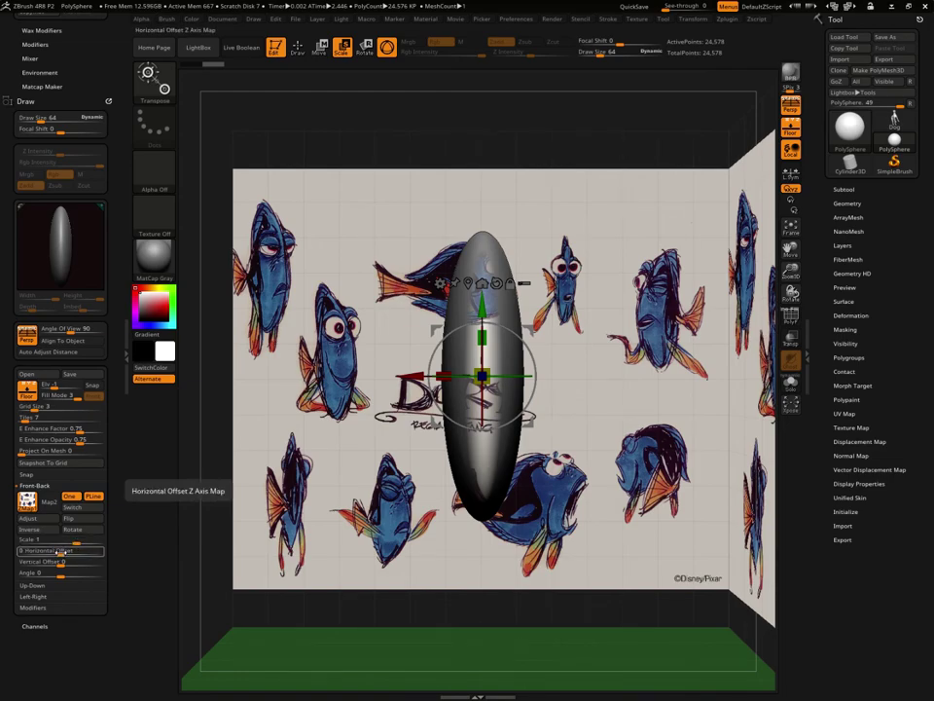
{"action": "left_click_drag", "start_coordinate": [60, 552], "coordinate": [35, 551]}
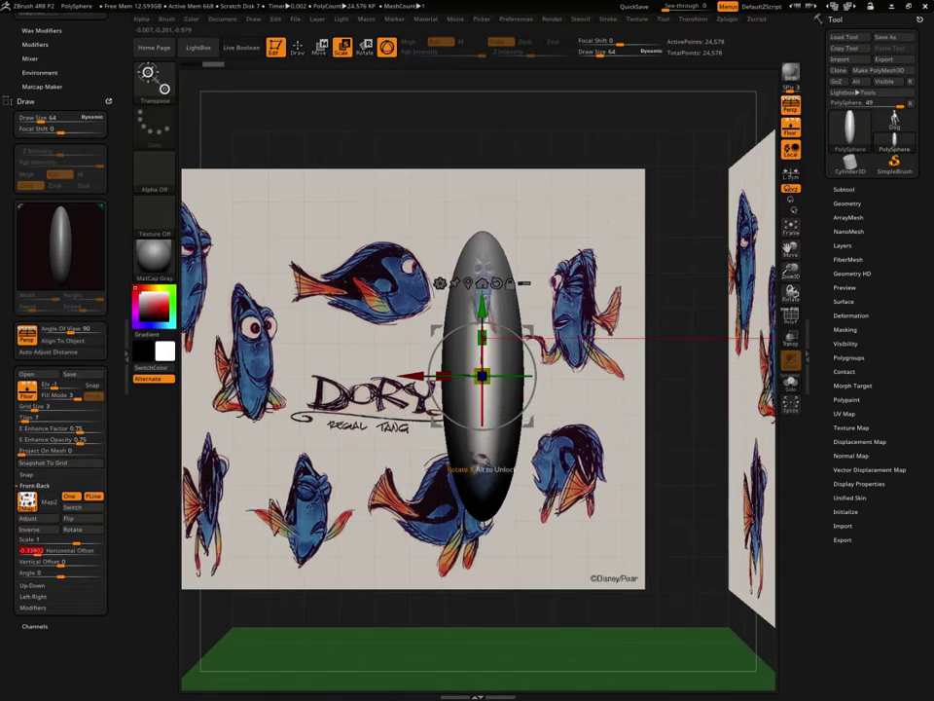
{"action": "left_click_drag", "start_coordinate": [483, 339], "coordinate": [483, 349]}
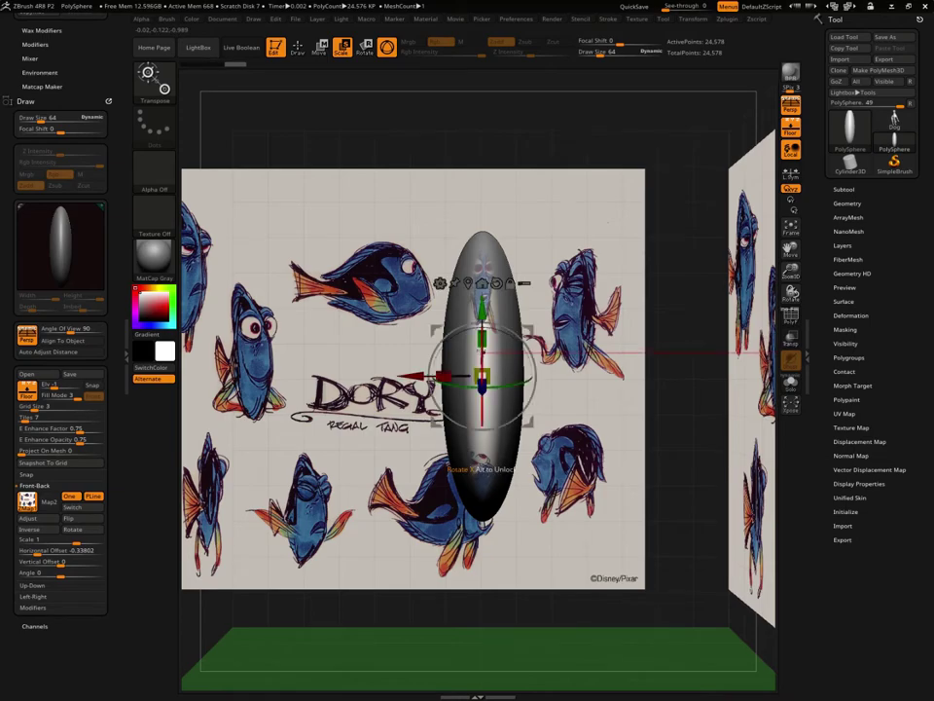
{"action": "mouse_move", "coordinate": [445, 471]}
{"action": "left_mouse_down"}
{"action": "mouse_move", "coordinate": [429, 471]}
{"action": "mouse_move", "coordinate": [479, 469]}
{"action": "mouse_move", "coordinate": [483, 391]}
{"action": "left_mouse_up"}
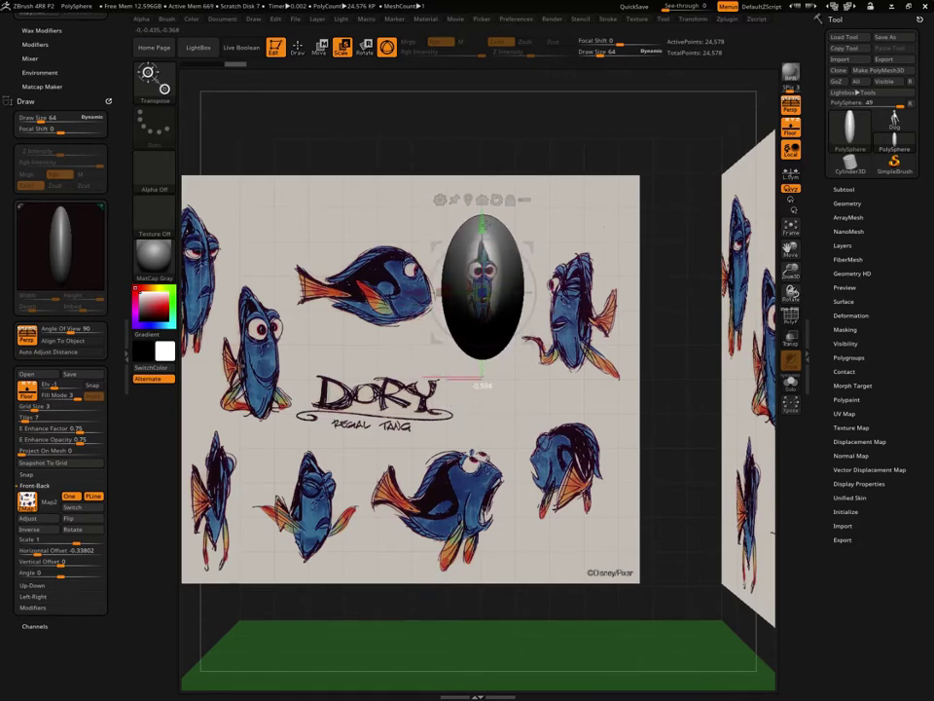
Turn off Persp, then set Front-Back Vertical Offset 0.39426 and Edge Enhance Factor 0.97763
{"action": "scroll", "coordinate": [483, 342], "scroll_direction": "up", "scroll_amount": 3}
{"action": "scroll", "coordinate": [483, 343], "scroll_direction": "up", "scroll_amount": 2}
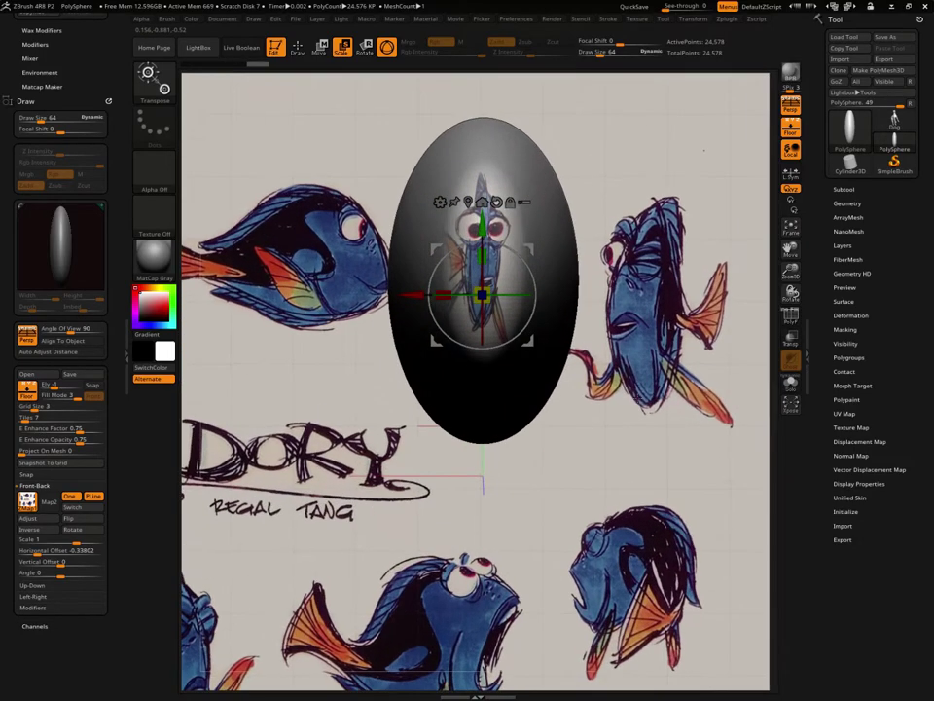
{"action": "left_click", "coordinate": [790, 103]}
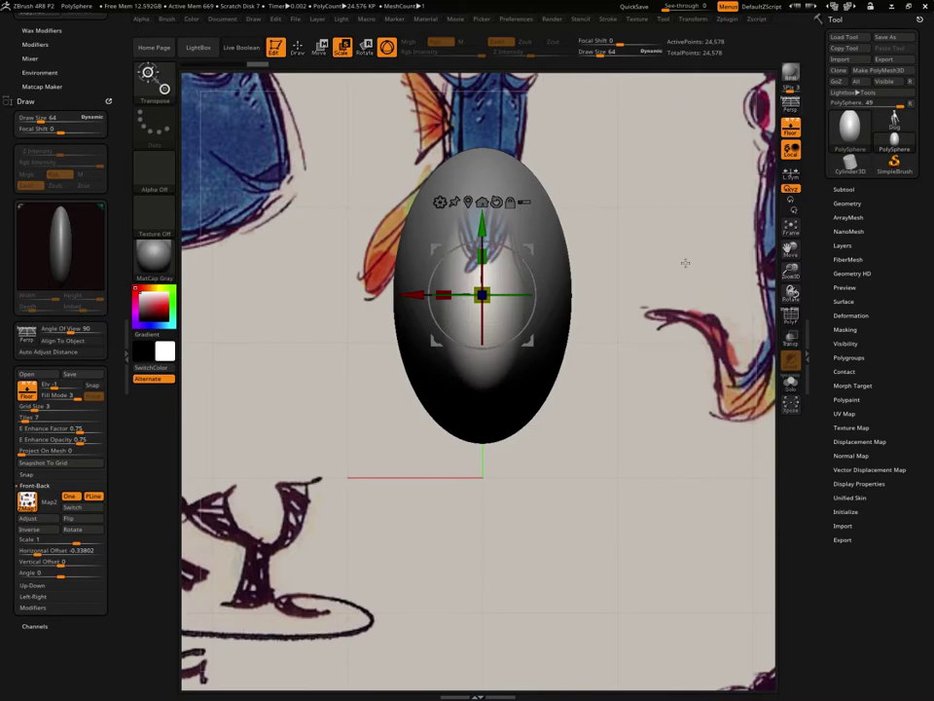
{"action": "mouse_move", "coordinate": [684, 263]}
{"action": "left_mouse_down", "text": "alt"}
{"action": "mouse_move", "coordinate": [679, 436]}
{"action": "mouse_move", "coordinate": [675, 303]}
{"action": "mouse_move", "coordinate": [689, 193]}
{"action": "left_mouse_up", "text": "alt"}
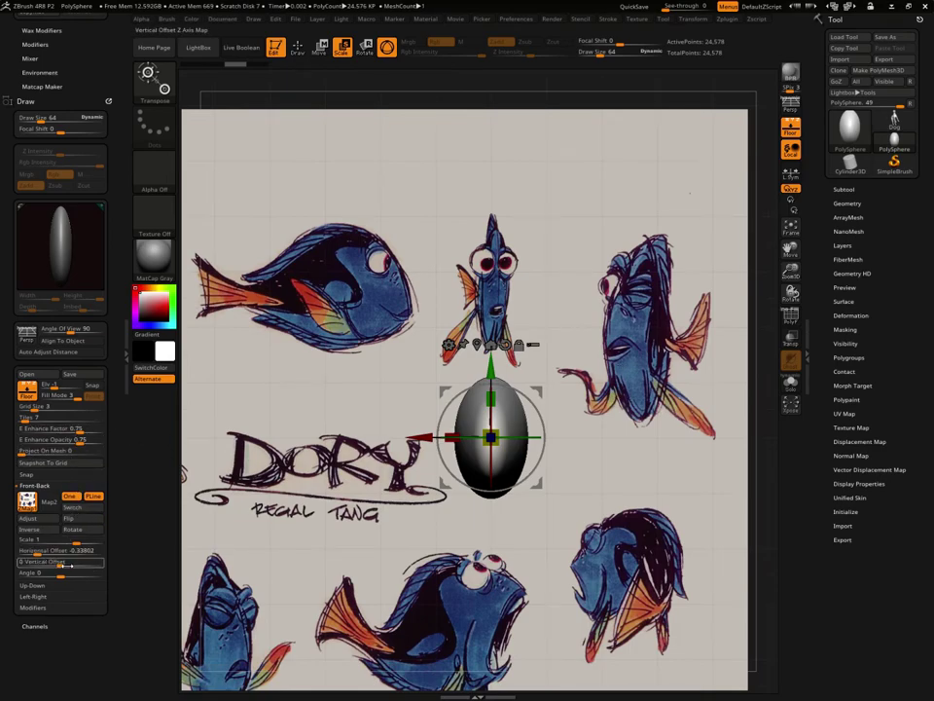
{"action": "left_click_drag", "start_coordinate": [60, 561], "coordinate": [84, 574]}
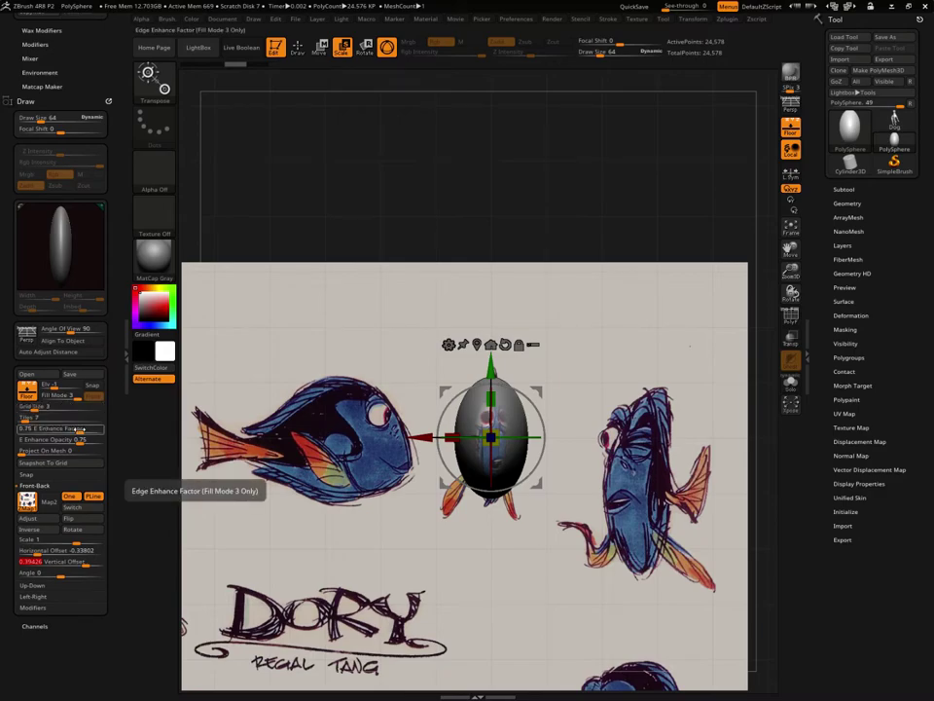
{"action": "left_click_drag", "start_coordinate": [84, 429], "coordinate": [98, 428]}
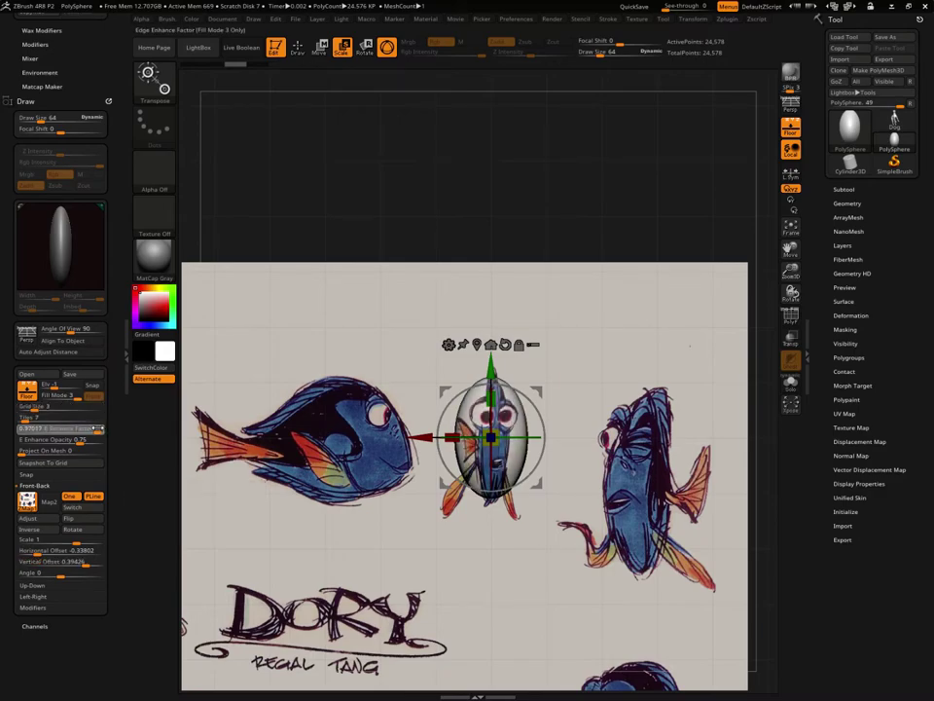
{"action": "scroll", "coordinate": [656, 512], "scroll_direction": "up", "scroll_amount": 3}
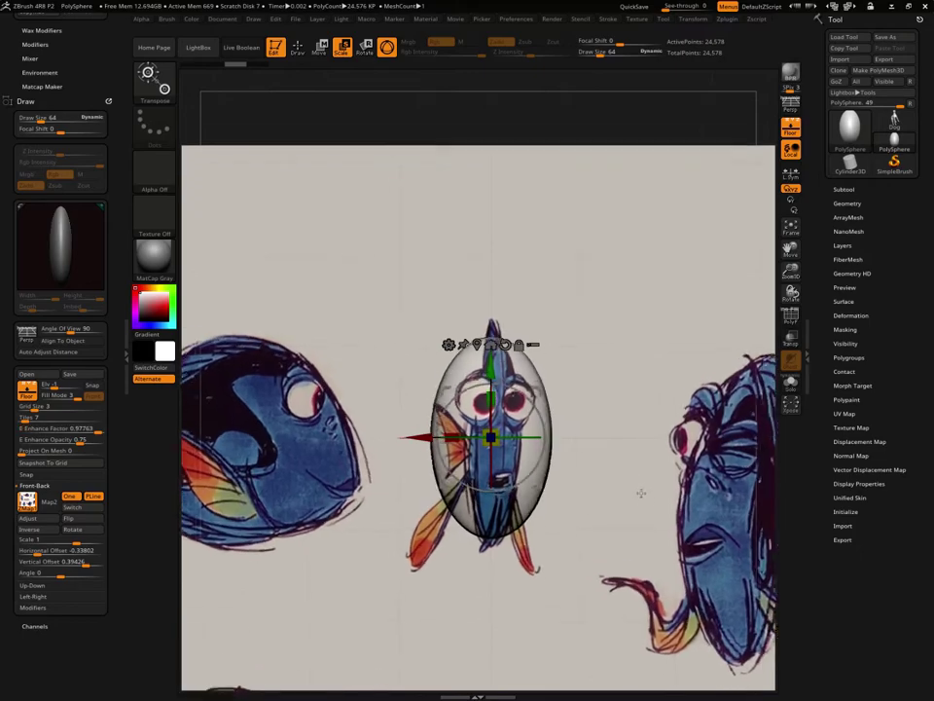
{"action": "scroll", "coordinate": [656, 513], "scroll_direction": "up", "scroll_amount": 2}
{"action": "left_click_drag", "start_coordinate": [656, 513], "coordinate": [635, 455], "text": "alt"}
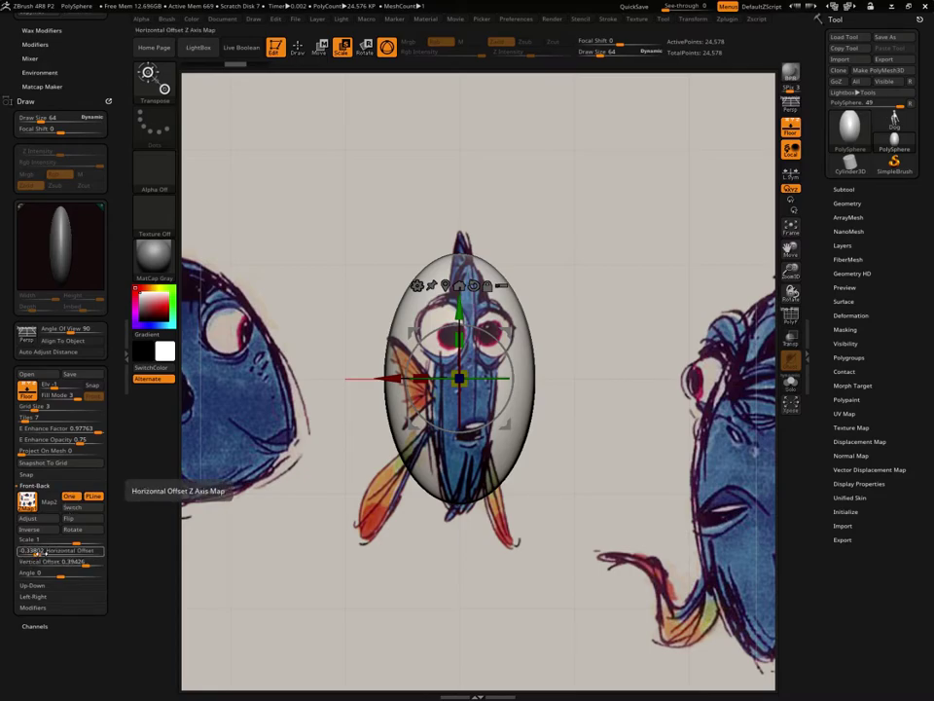
Fine-tune the front reference offset and narrow the egg to about 0.76 width to match Dory's body
{"action": "left_click_drag", "start_coordinate": [58, 562], "coordinate": [86, 564]}
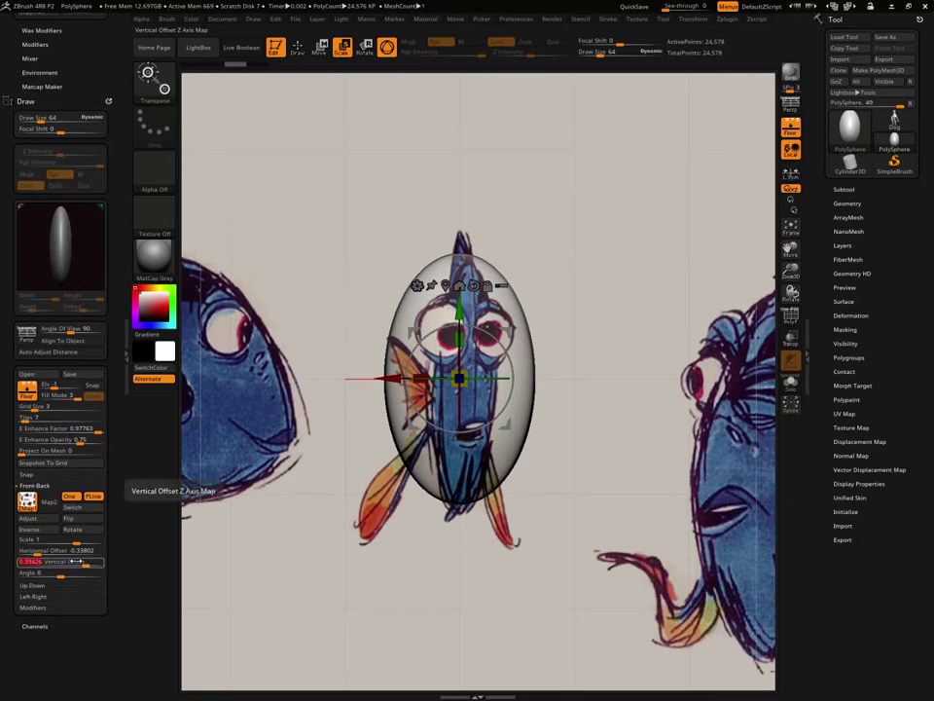
{"action": "left_click_drag", "start_coordinate": [35, 552], "coordinate": [36, 552]}
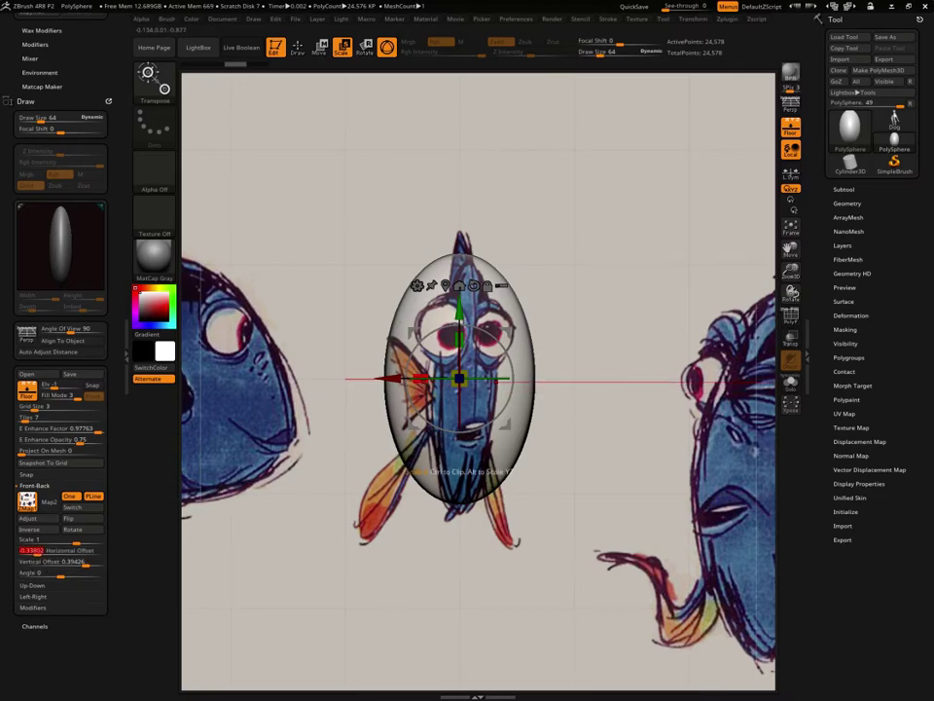
{"action": "left_click_drag", "start_coordinate": [419, 379], "coordinate": [459, 471]}
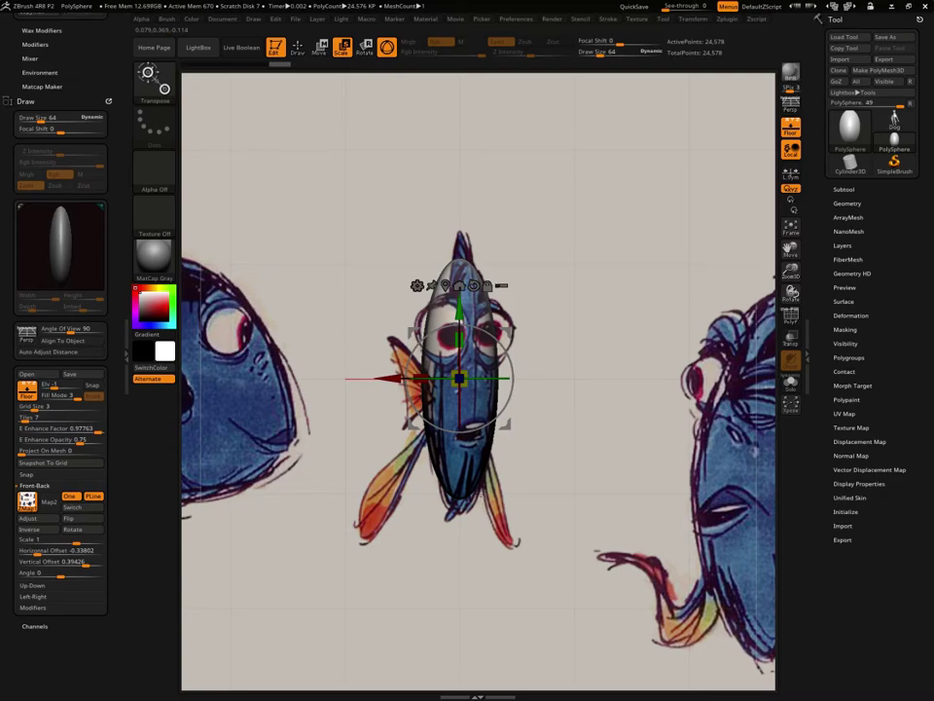
{"action": "left_click_drag", "start_coordinate": [459, 311], "coordinate": [459, 477]}
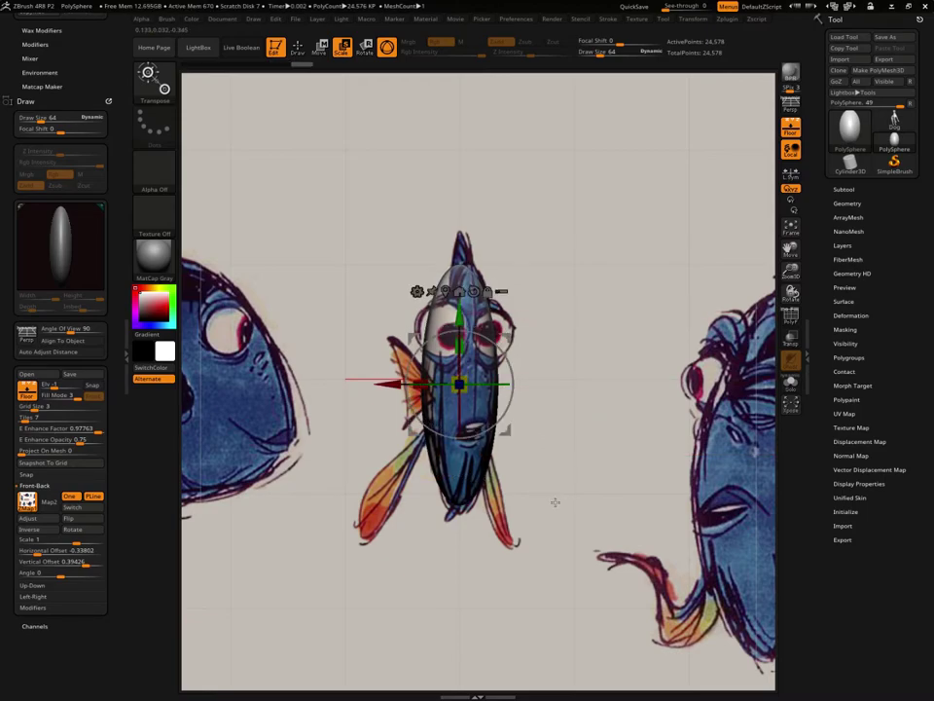
{"action": "mouse_move", "coordinate": [552, 497]}
{"action": "left_mouse_down"}
{"action": "mouse_move", "coordinate": [596, 492]}
{"action": "mouse_move", "coordinate": [600, 451]}
{"action": "left_mouse_up"}
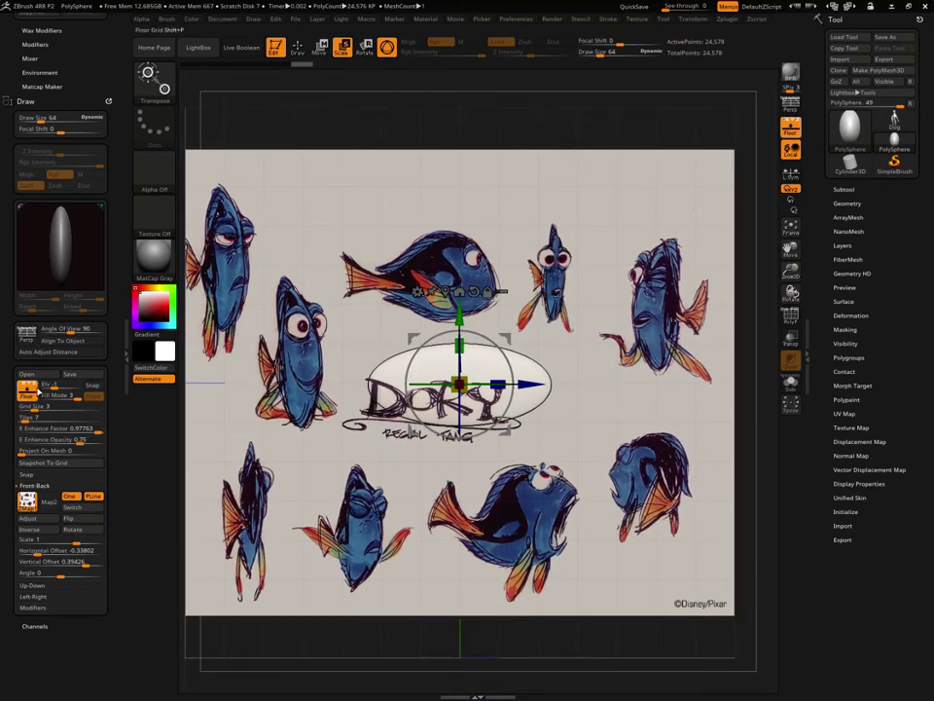
Set Left-Right offsets to 0.11111 horizontal and 0.41397 vertical, then shrink the sphere to the sketch
{"action": "left_click", "coordinate": [43, 511]}
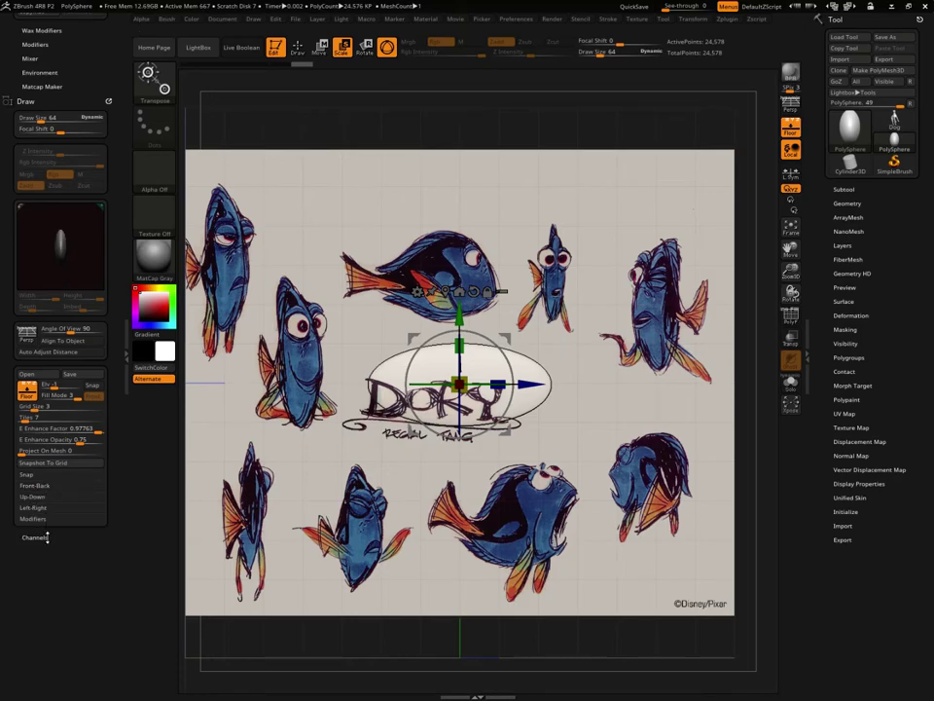
{"action": "left_click", "coordinate": [35, 507]}
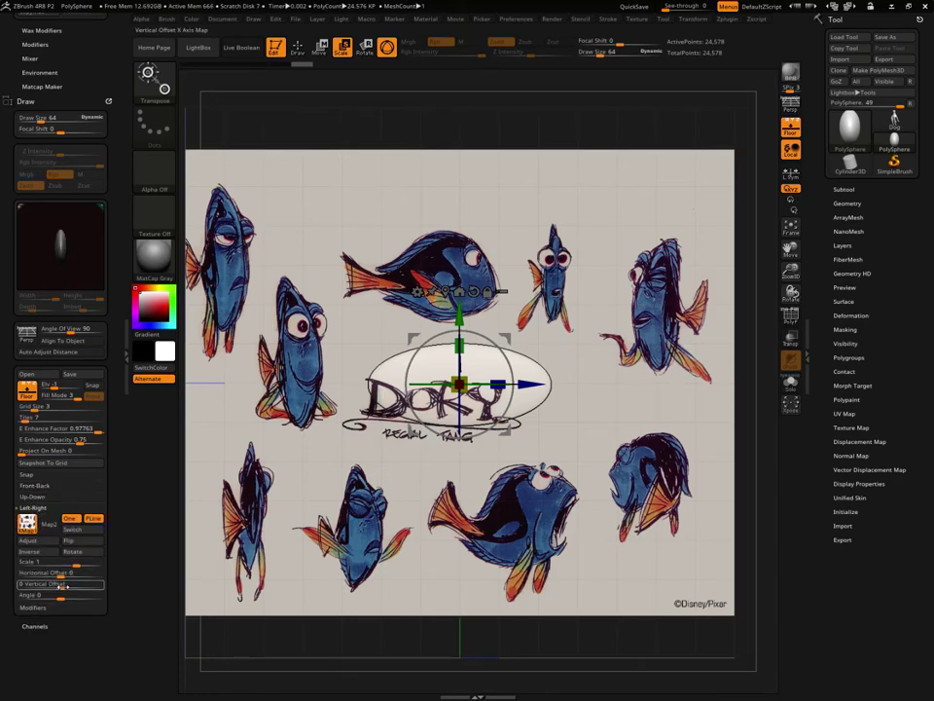
{"action": "left_click_drag", "start_coordinate": [62, 575], "coordinate": [85, 584]}
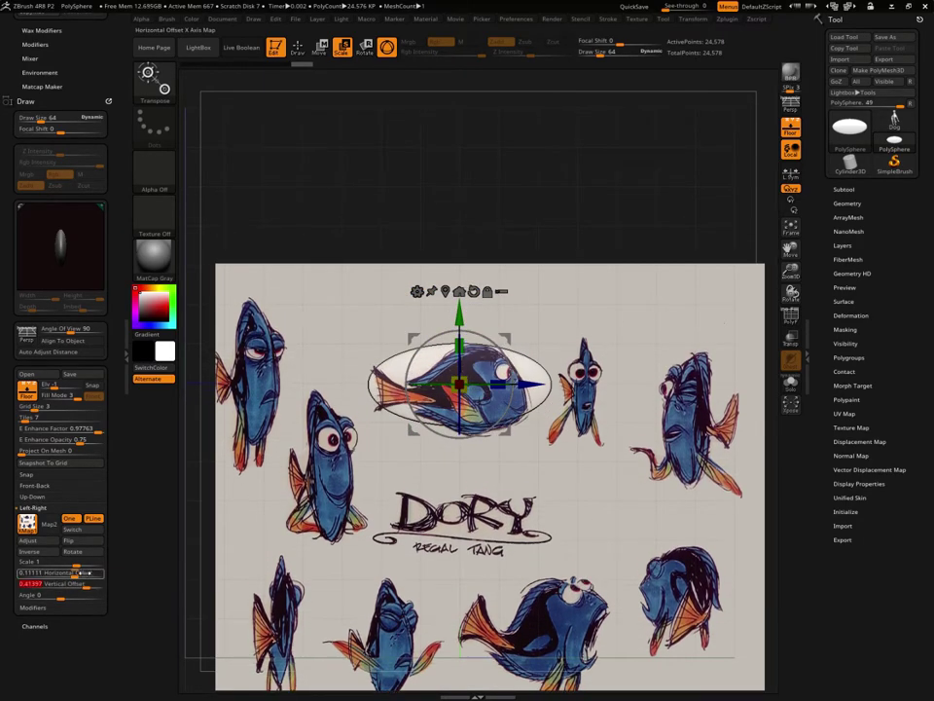
{"action": "left_click_drag", "start_coordinate": [458, 385], "coordinate": [459, 467]}
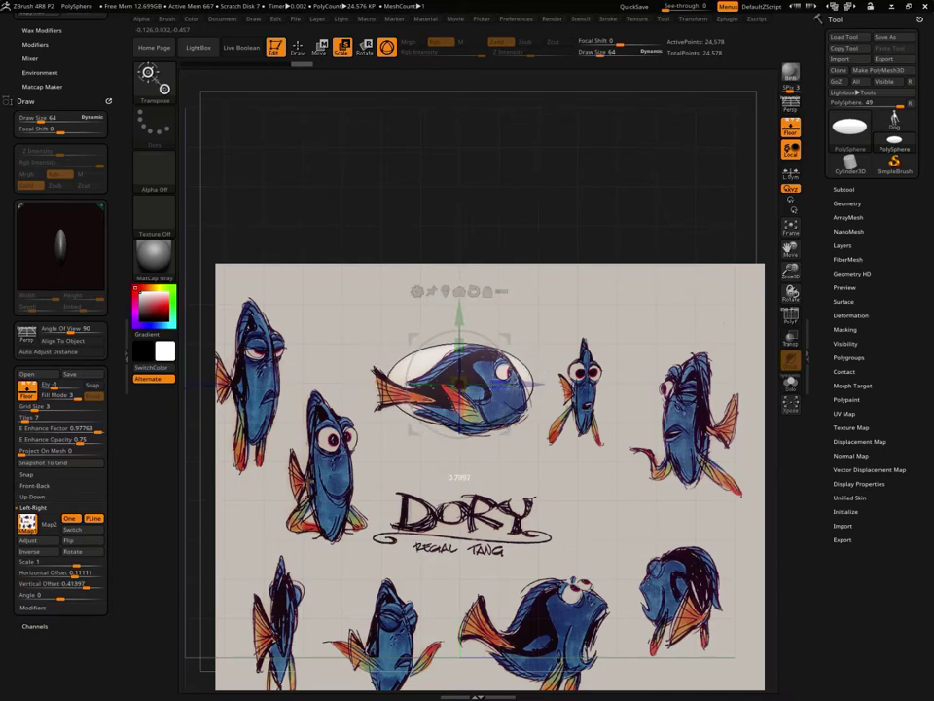
{"action": "left_click_drag", "start_coordinate": [458, 468], "coordinate": [458, 469]}
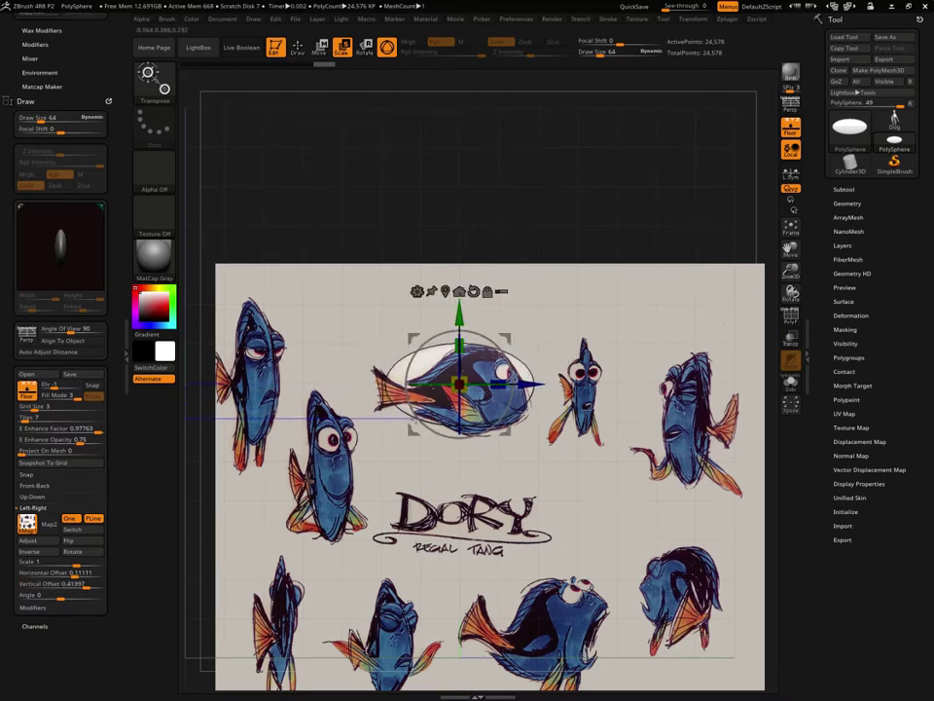
Select the Move brush, turn on PolyF, dim the reference image and enlarge the brush
{"action": "left_click", "coordinate": [163, 90]}
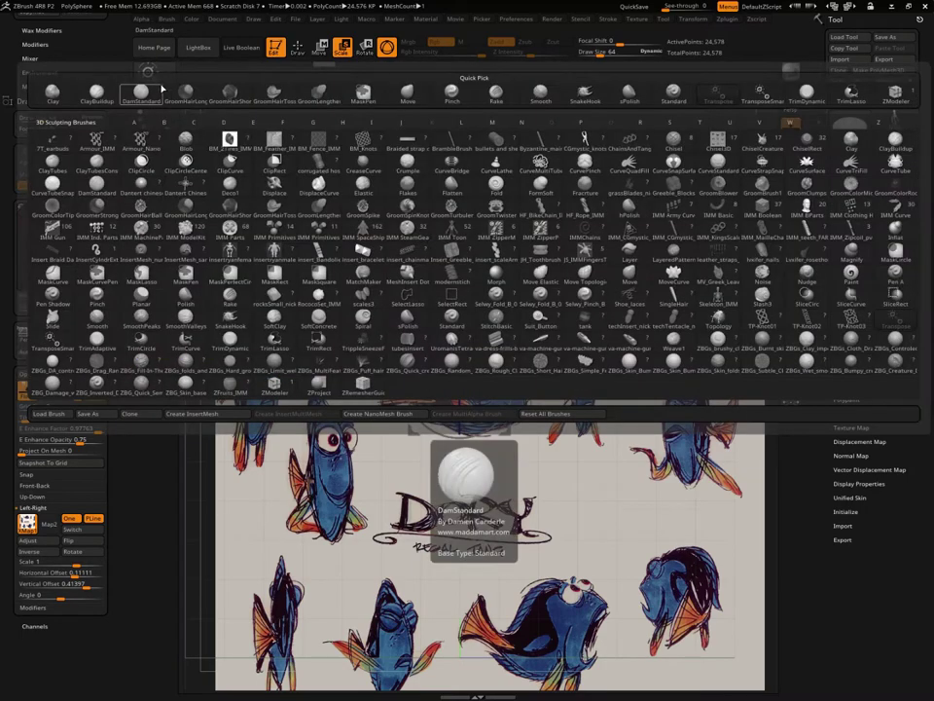
{"action": "left_click", "coordinate": [164, 90]}
{"action": "left_click", "coordinate": [165, 90]}
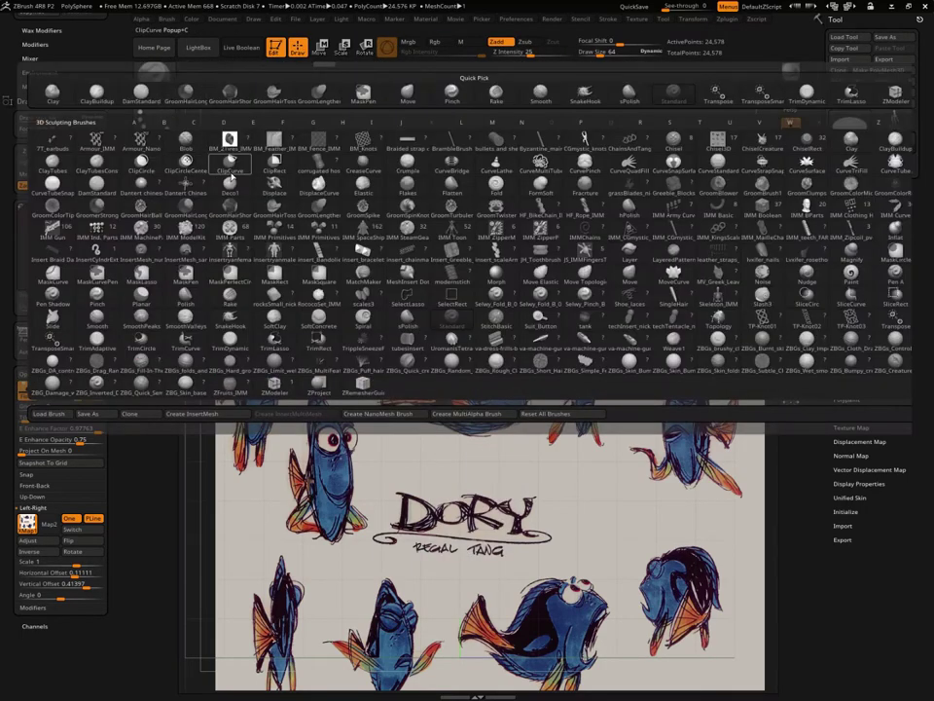
{"action": "left_click", "coordinate": [413, 94]}
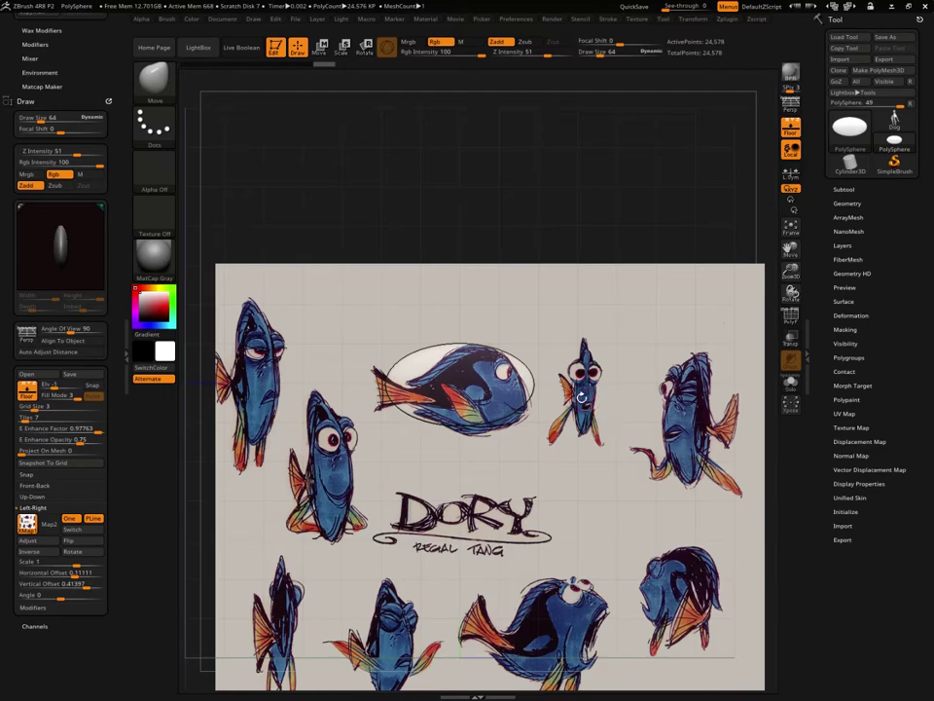
{"action": "mouse_move", "coordinate": [581, 397]}
{"action": "left_mouse_down", "text": "alt"}
{"action": "mouse_move", "coordinate": [634, 455]}
{"action": "mouse_move", "coordinate": [628, 384]}
{"action": "left_mouse_up", "text": "alt"}
{"action": "key", "text": "space"}
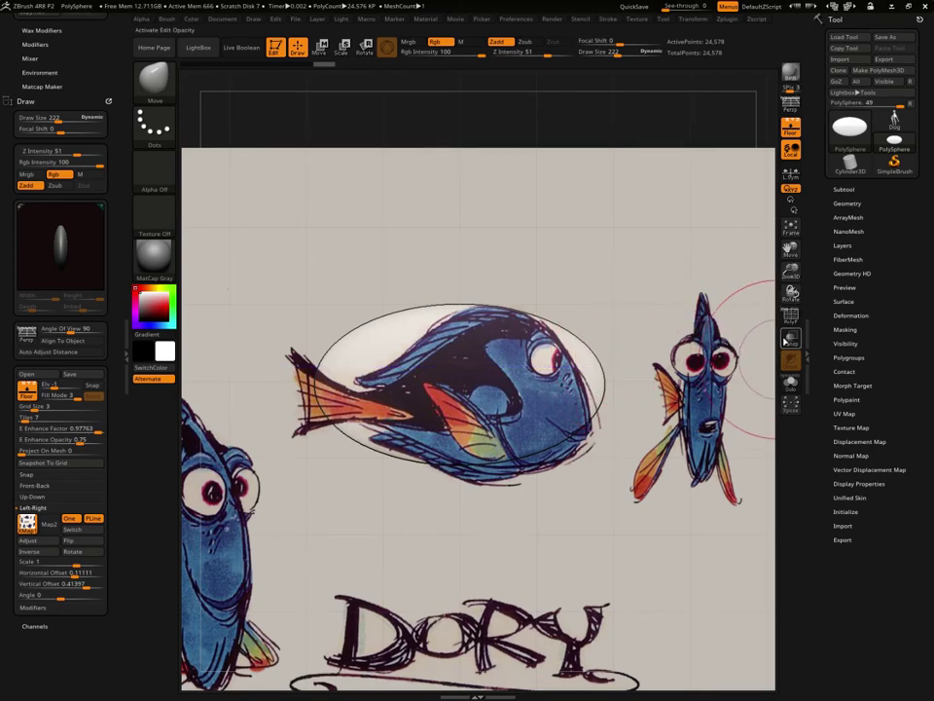
{"action": "left_click", "coordinate": [790, 315]}
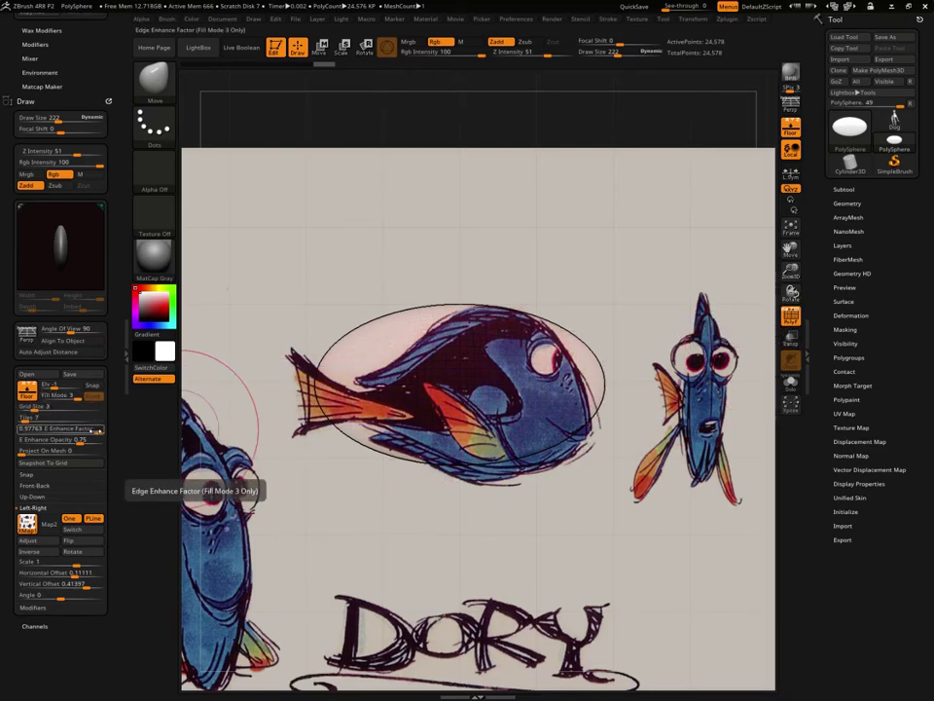
{"action": "left_click_drag", "start_coordinate": [82, 440], "coordinate": [49, 440]}
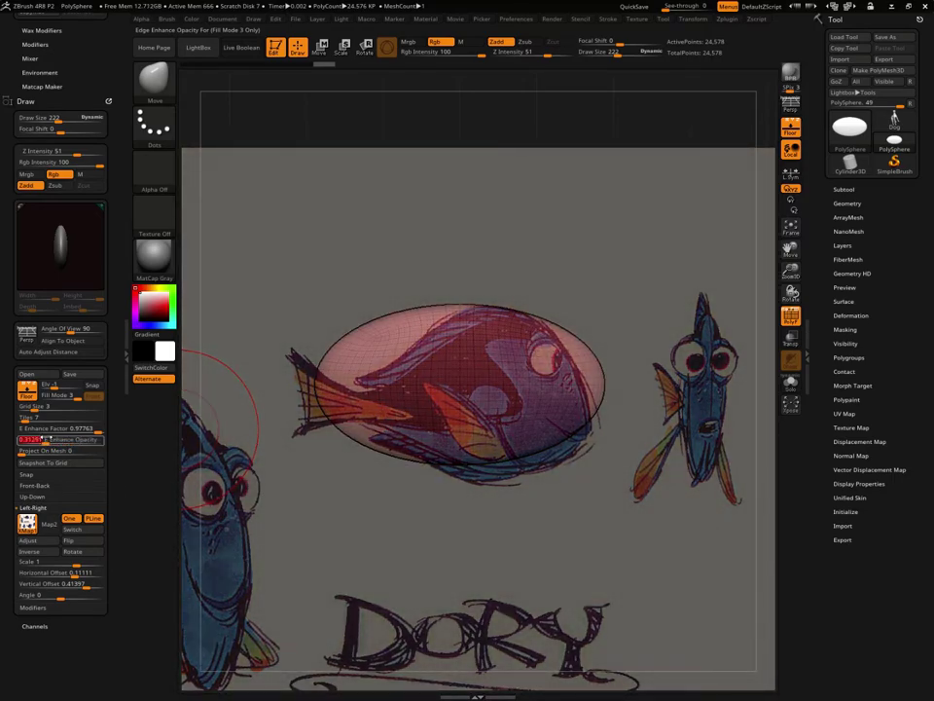
{"action": "left_click_drag", "start_coordinate": [600, 494], "coordinate": [617, 469], "text": "alt"}
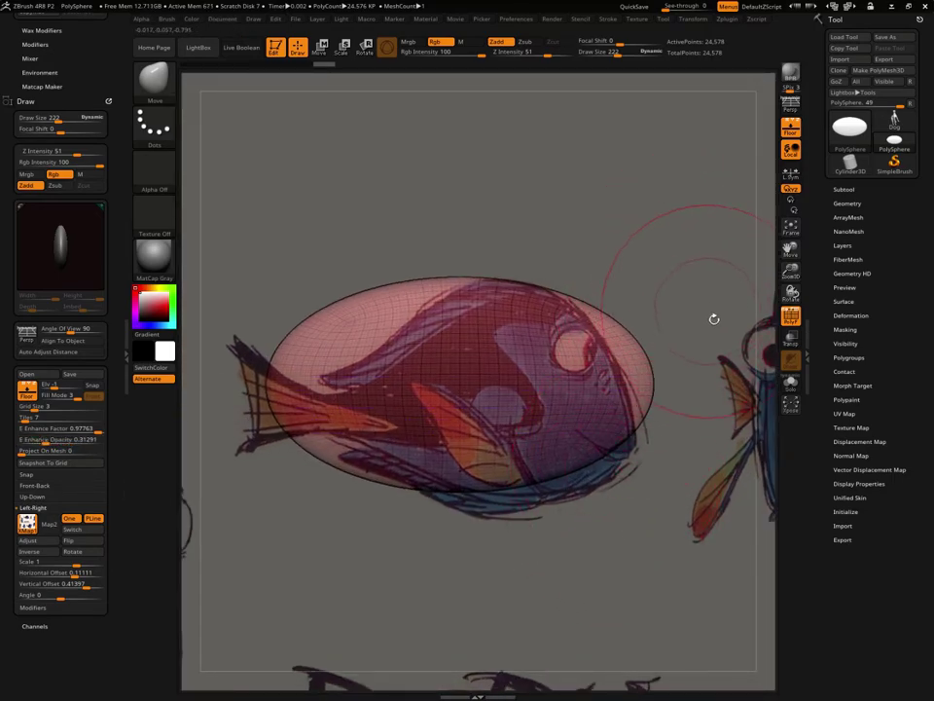
{"action": "mouse_move", "coordinate": [714, 318]}
{"action": "left_mouse_down"}
{"action": "mouse_move", "coordinate": [703, 344]}
{"action": "mouse_move", "coordinate": [487, 282]}
{"action": "left_mouse_up"}
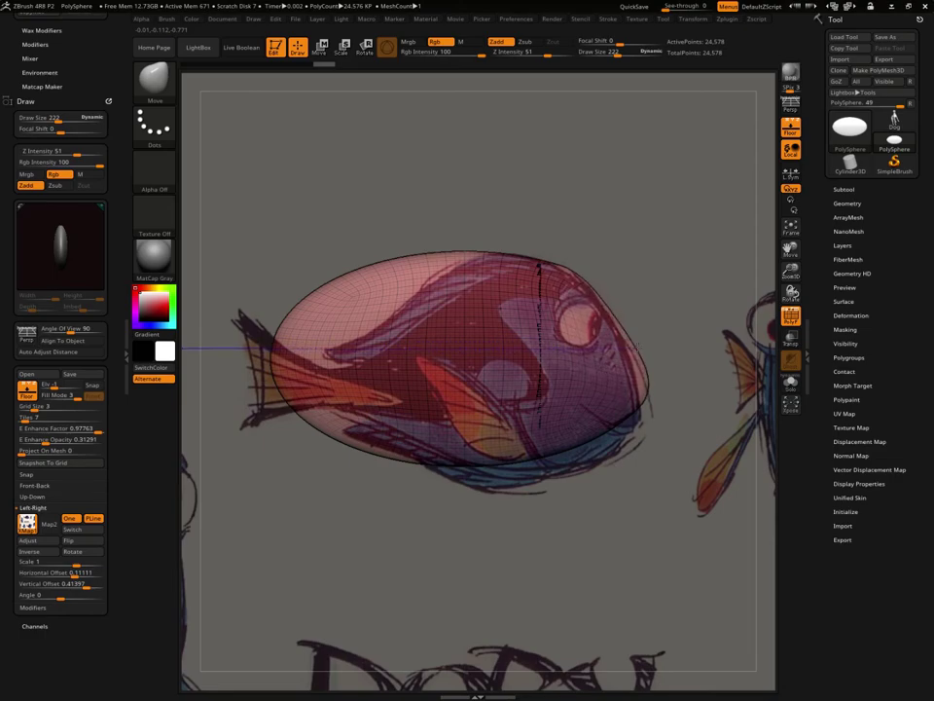
{"action": "key", "text": "space"}
{"action": "left_click_drag", "start_coordinate": [637, 343], "coordinate": [643, 342]}
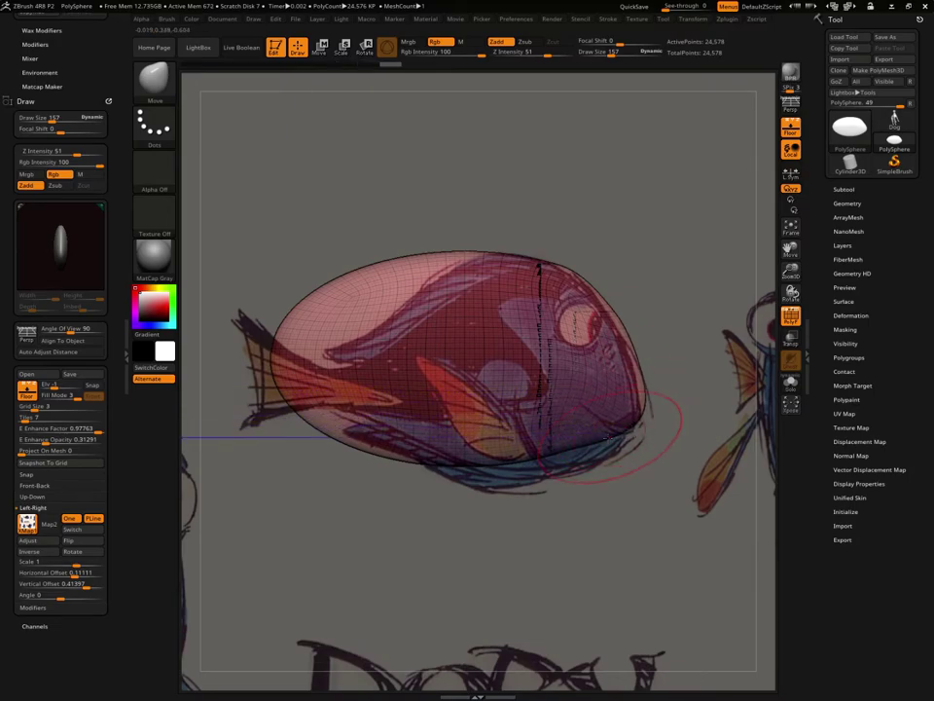
{"action": "left_click_drag", "start_coordinate": [628, 425], "coordinate": [623, 472]}
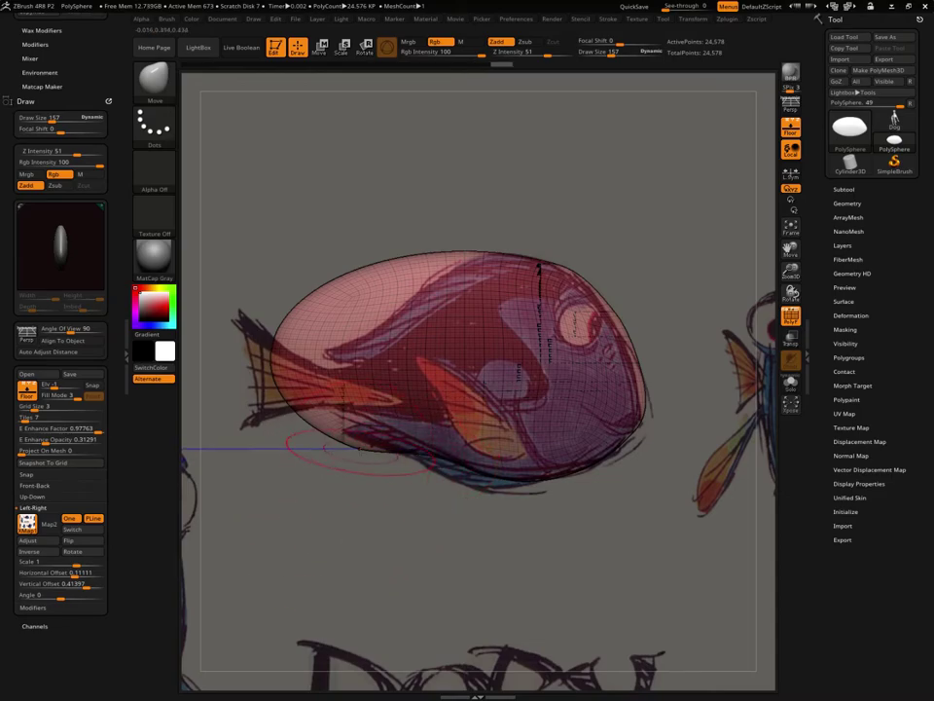
Pull the body's left end out into a narrow tail stalk over the sketch
{"action": "left_click_drag", "start_coordinate": [326, 447], "coordinate": [375, 425]}
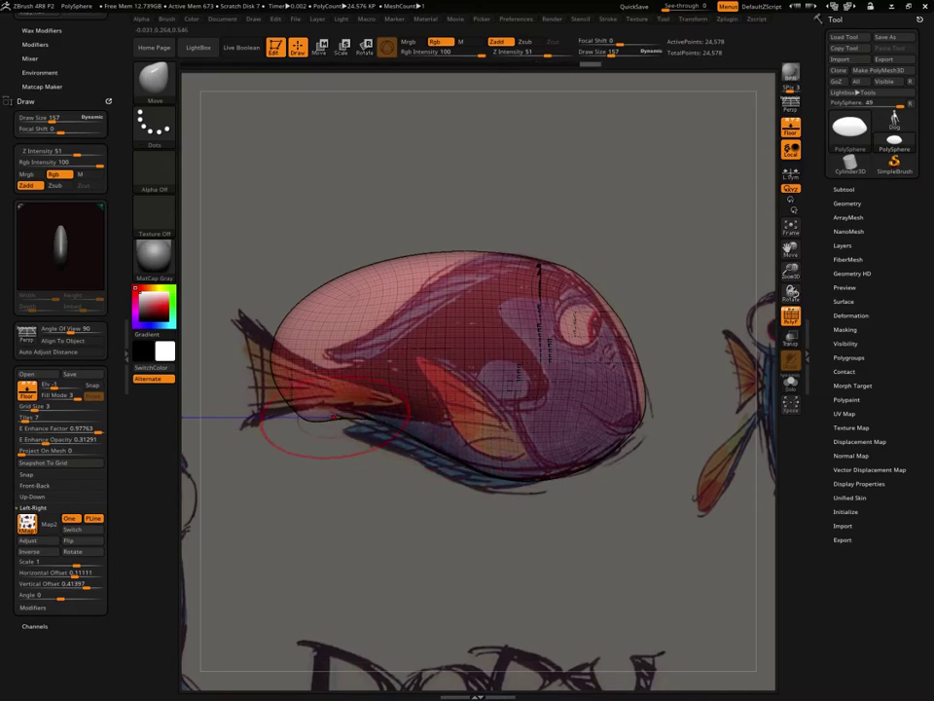
{"action": "left_click_drag", "start_coordinate": [292, 407], "coordinate": [258, 417]}
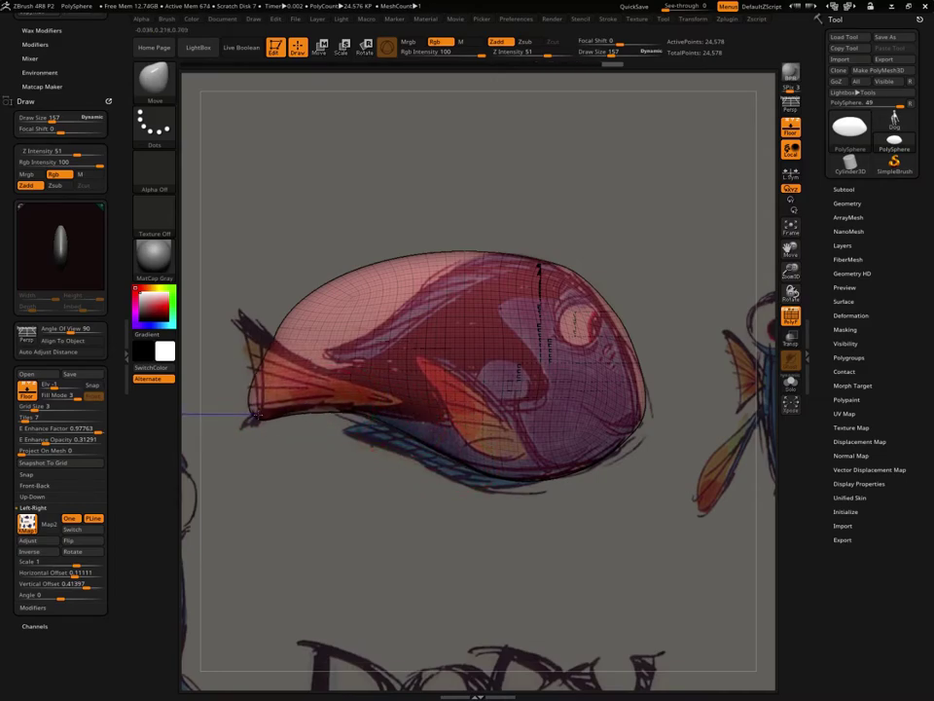
{"action": "left_click_drag", "start_coordinate": [290, 333], "coordinate": [255, 332]}
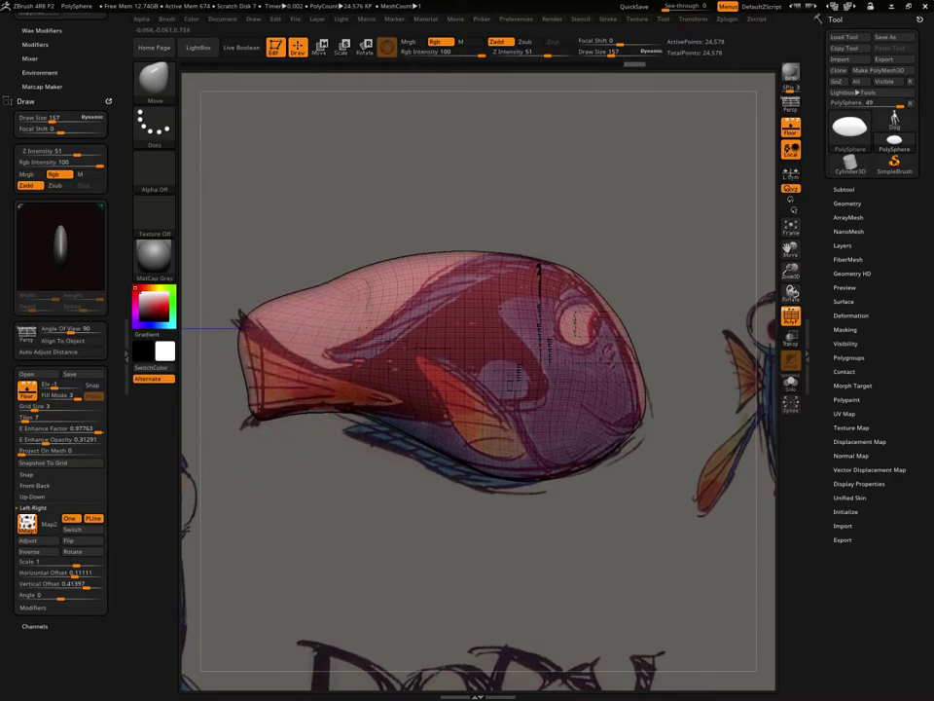
{"action": "mouse_move", "coordinate": [350, 275]}
{"action": "left_mouse_down"}
{"action": "mouse_move", "coordinate": [356, 304]}
{"action": "mouse_move", "coordinate": [375, 290]}
{"action": "left_mouse_up"}
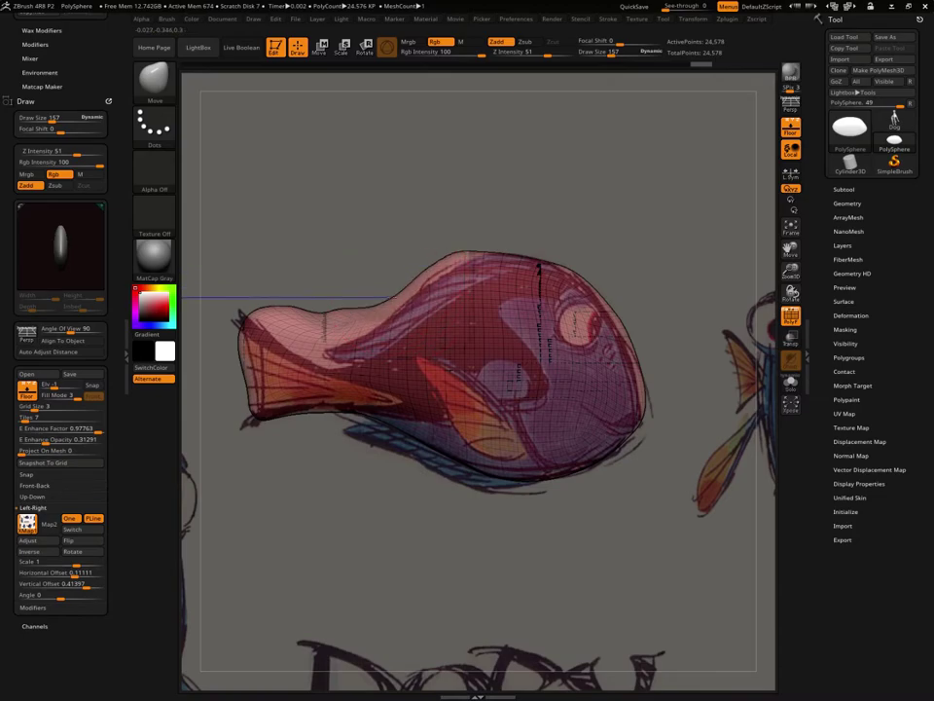
{"action": "left_click_drag", "start_coordinate": [243, 309], "coordinate": [239, 340], "text": "shift"}
{"action": "mouse_move", "coordinate": [409, 230]}
{"action": "left_mouse_down"}
{"action": "mouse_move", "coordinate": [428, 243]}
{"action": "mouse_move", "coordinate": [411, 268]}
{"action": "mouse_move", "coordinate": [427, 282]}
{"action": "mouse_move", "coordinate": [402, 305]}
{"action": "left_mouse_up"}
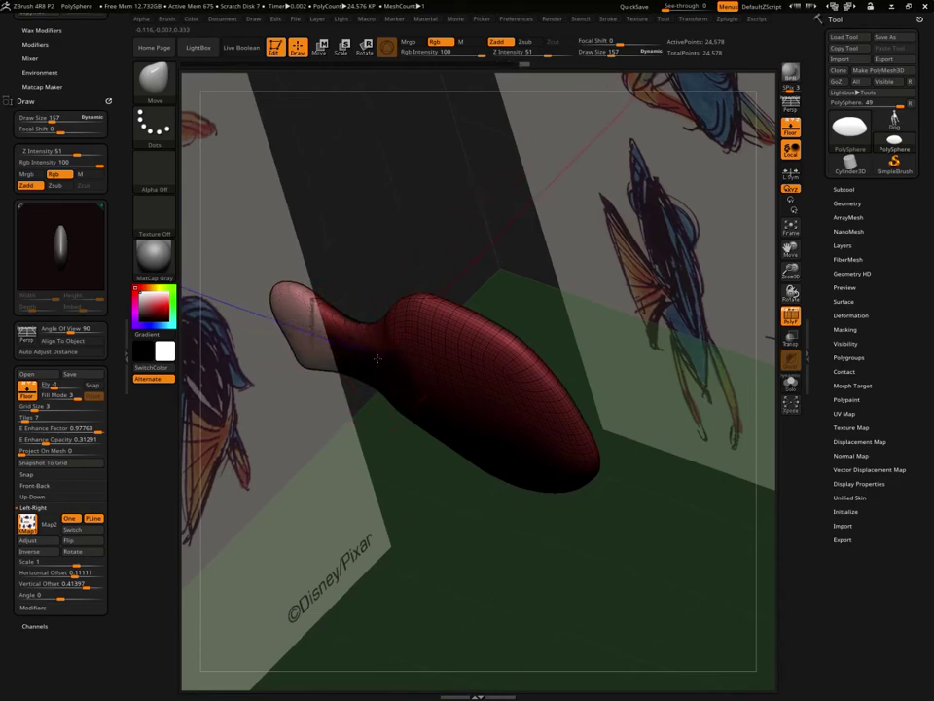
Raise the neck contour and smooth away the crease in front of the tail
{"action": "mouse_move", "coordinate": [400, 363]}
{"action": "left_mouse_down"}
{"action": "mouse_move", "coordinate": [412, 350]}
{"action": "mouse_move", "coordinate": [362, 347]}
{"action": "left_mouse_up"}
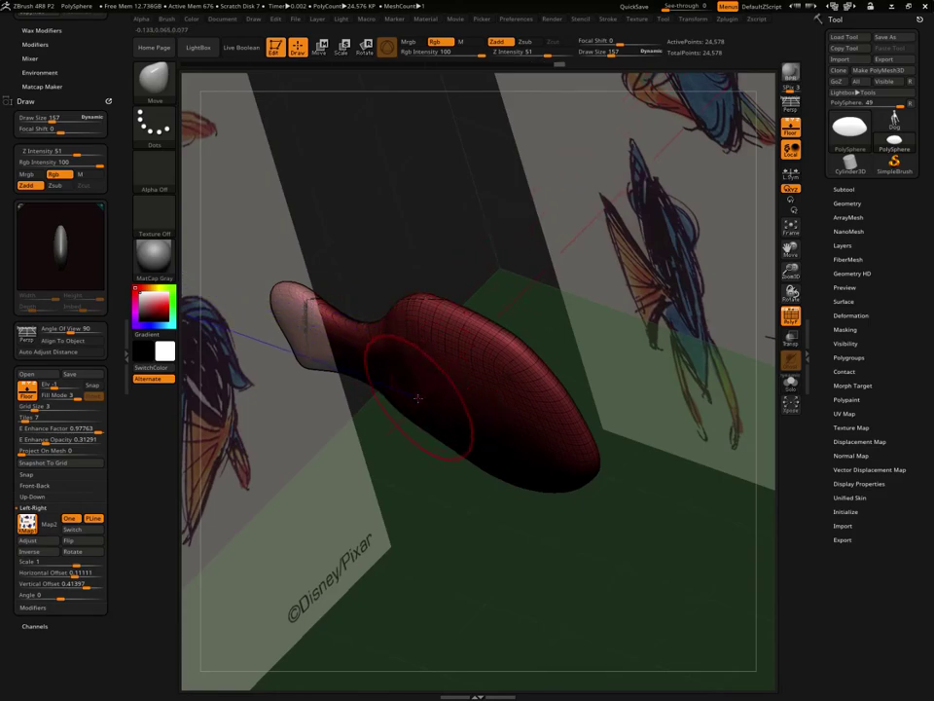
{"action": "key", "text": "shift"}
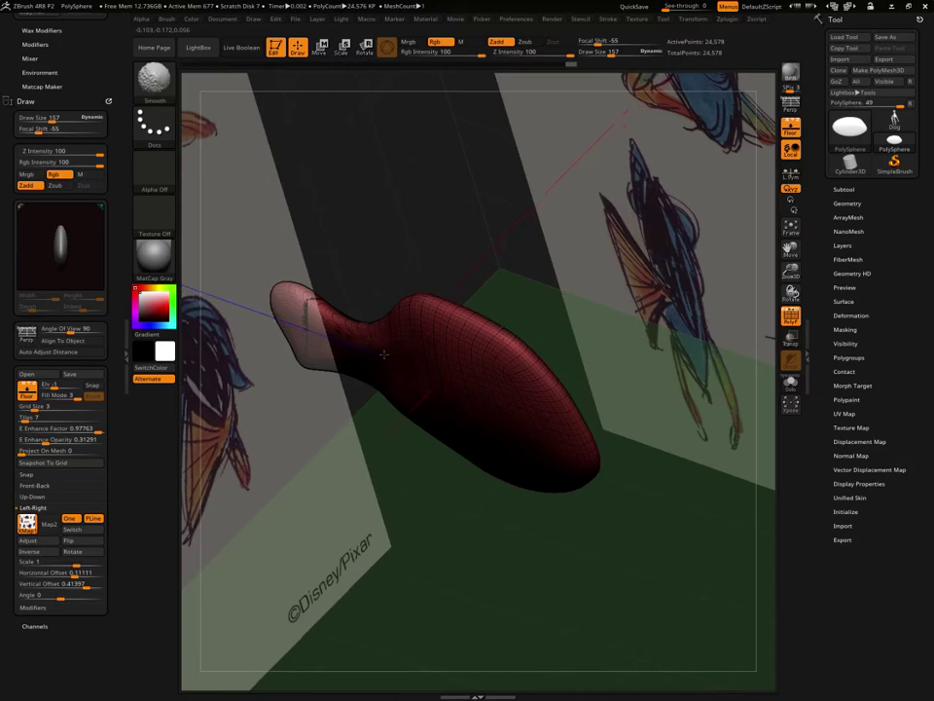
{"action": "left_click_drag", "start_coordinate": [389, 376], "coordinate": [408, 360], "text": "shift"}
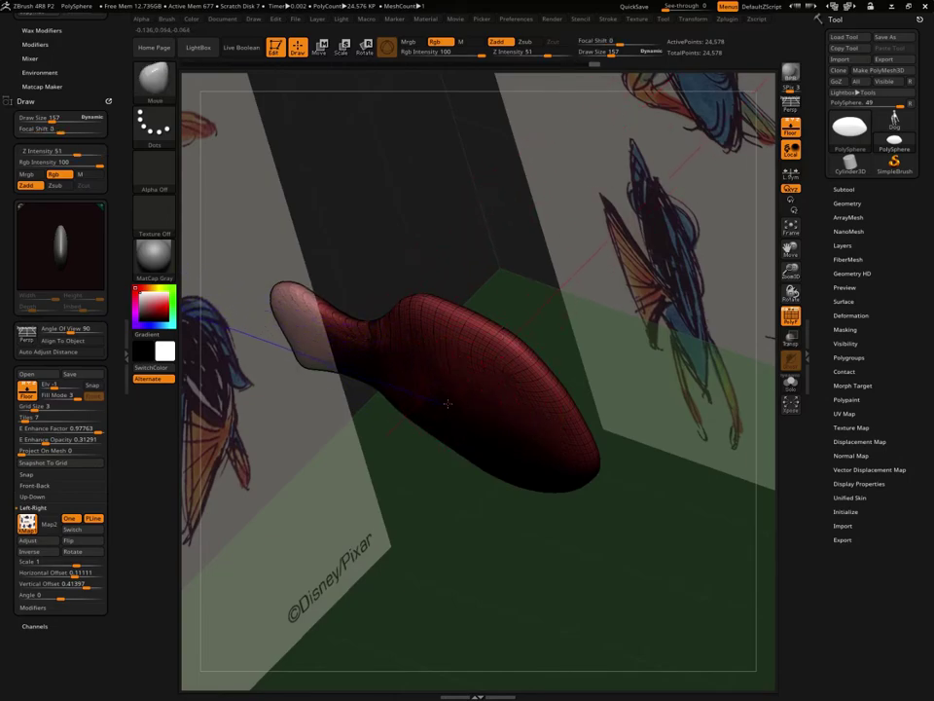
{"action": "key", "text": "shift"}
{"action": "left_click_drag", "start_coordinate": [385, 487], "coordinate": [399, 482], "text": "shift"}
{"action": "mouse_move", "coordinate": [626, 359]}
{"action": "left_mouse_down"}
{"action": "mouse_move", "coordinate": [465, 309]}
{"action": "mouse_move", "coordinate": [447, 292]}
{"action": "left_mouse_up"}
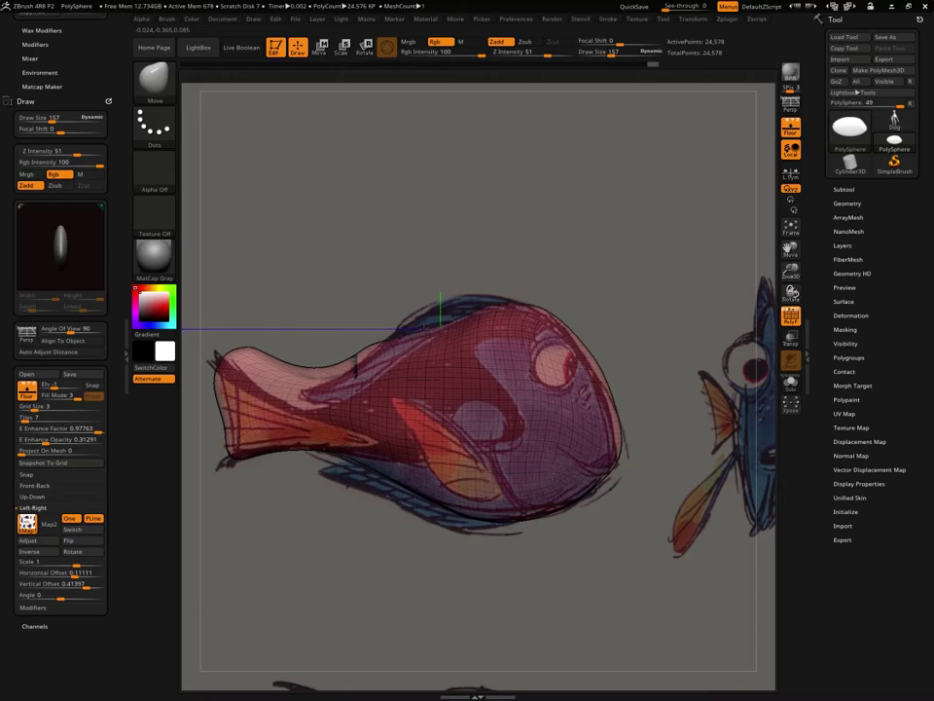
Even out the upper neck contour and reshape the tail outline, turning the view so the tail rises
{"action": "left_click_drag", "start_coordinate": [441, 306], "coordinate": [370, 377]}
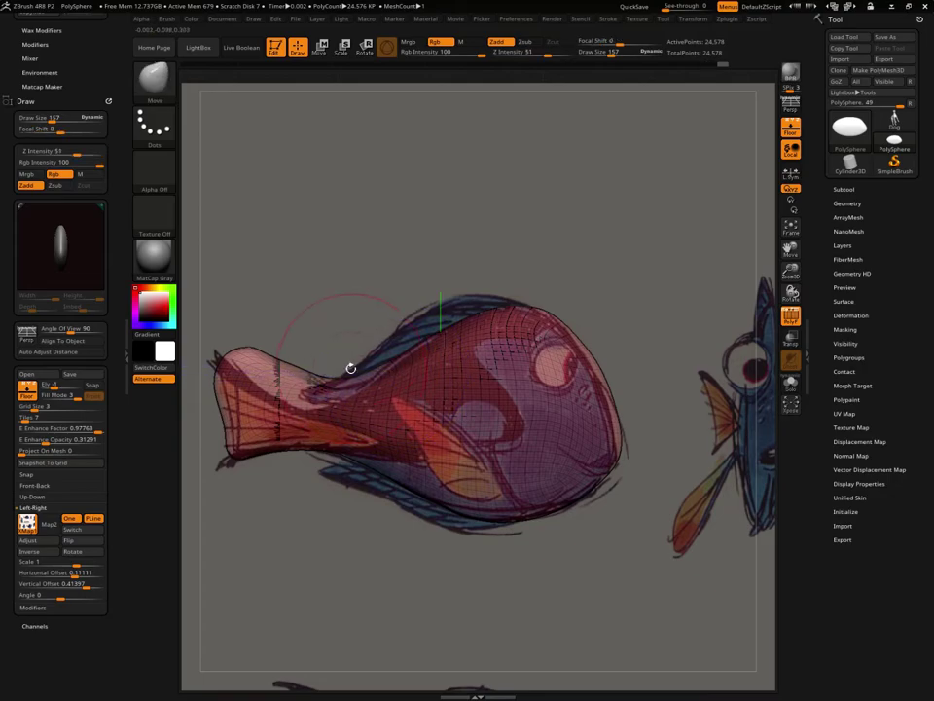
{"action": "mouse_move", "coordinate": [351, 367]}
{"action": "left_mouse_down"}
{"action": "mouse_move", "coordinate": [389, 387]}
{"action": "mouse_move", "coordinate": [272, 373]}
{"action": "mouse_move", "coordinate": [213, 381]}
{"action": "mouse_move", "coordinate": [282, 403]}
{"action": "left_mouse_up"}
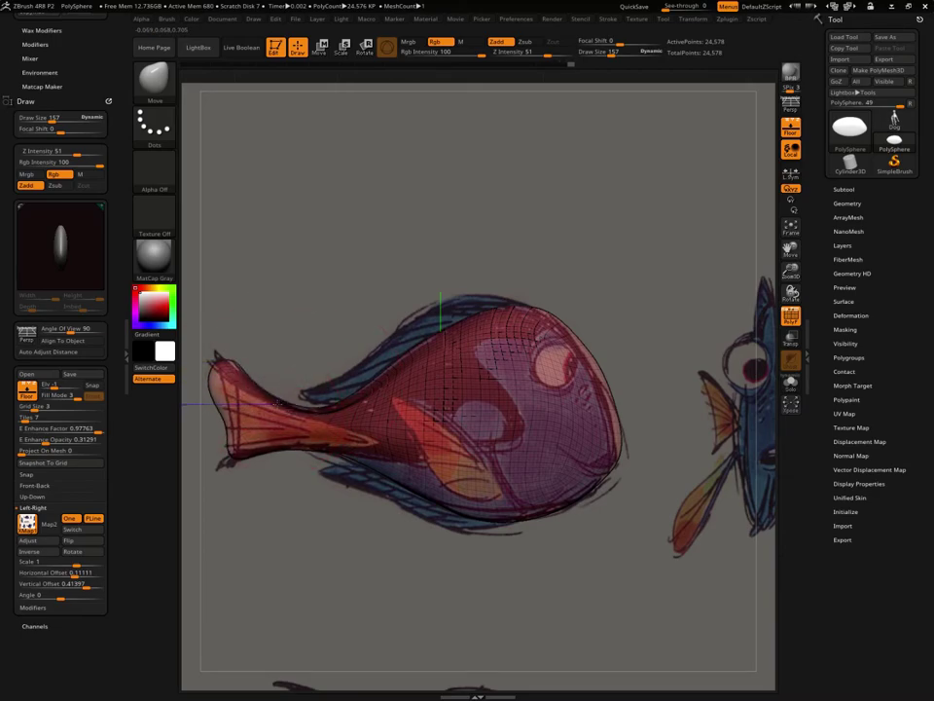
{"action": "left_click_drag", "start_coordinate": [277, 500], "coordinate": [720, 419]}
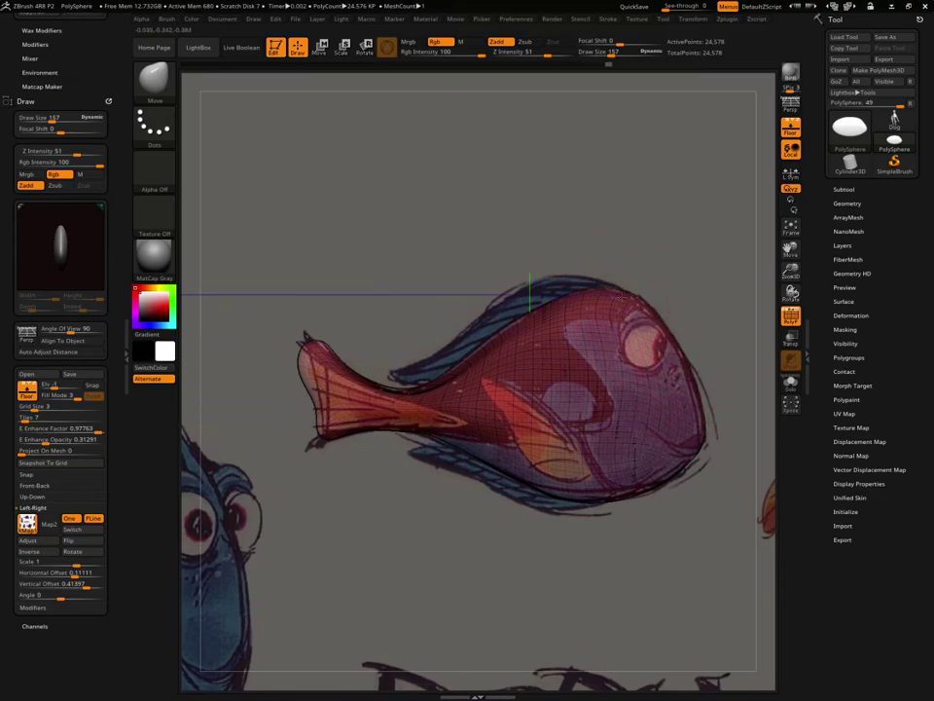
{"action": "mouse_move", "coordinate": [373, 474]}
{"action": "left_mouse_down"}
{"action": "mouse_move", "coordinate": [341, 452]}
{"action": "mouse_move", "coordinate": [286, 457]}
{"action": "mouse_move", "coordinate": [275, 368]}
{"action": "left_mouse_up"}
Shape the tail tip into a fan, nudging the upper tip down and pulling the lower tip up
{"action": "key", "text": "space"}
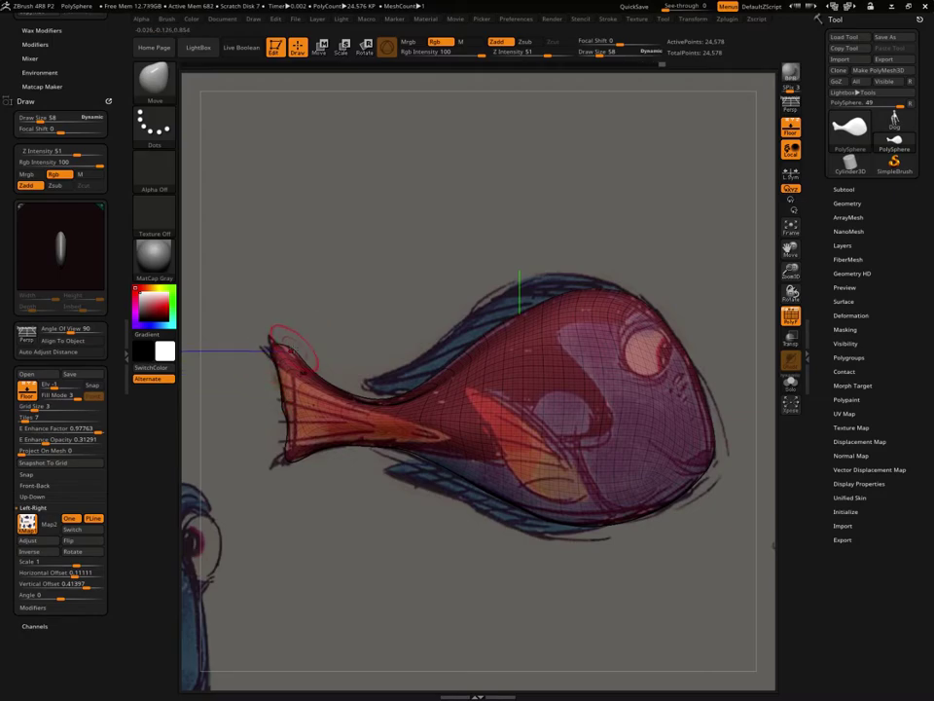
{"action": "key", "text": "shift"}
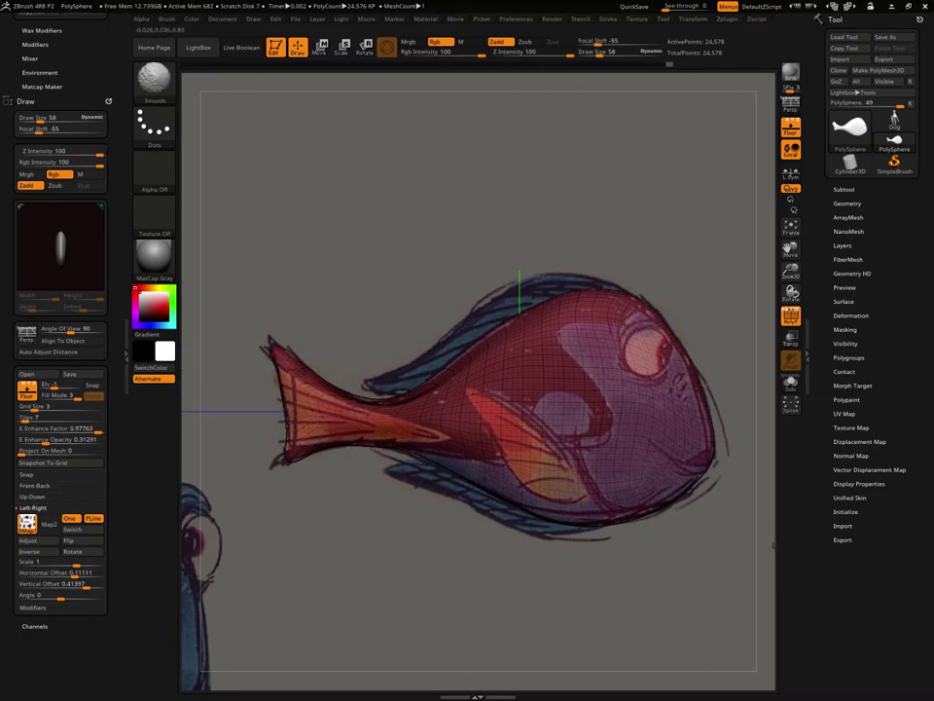
{"action": "left_click_drag", "start_coordinate": [282, 458], "coordinate": [278, 464]}
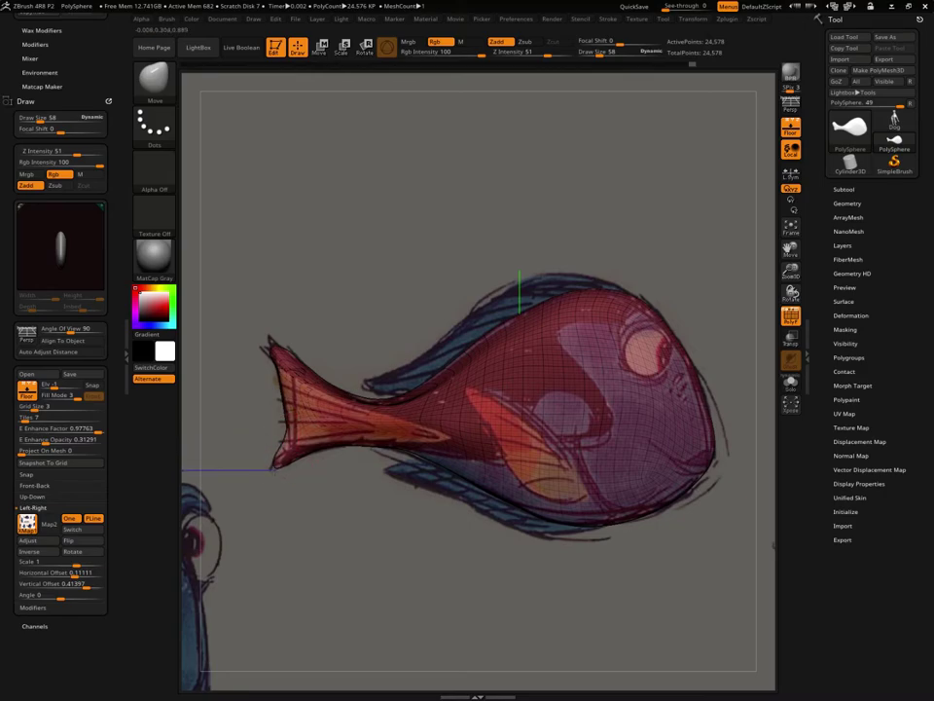
{"action": "left_click_drag", "start_coordinate": [274, 469], "coordinate": [278, 454]}
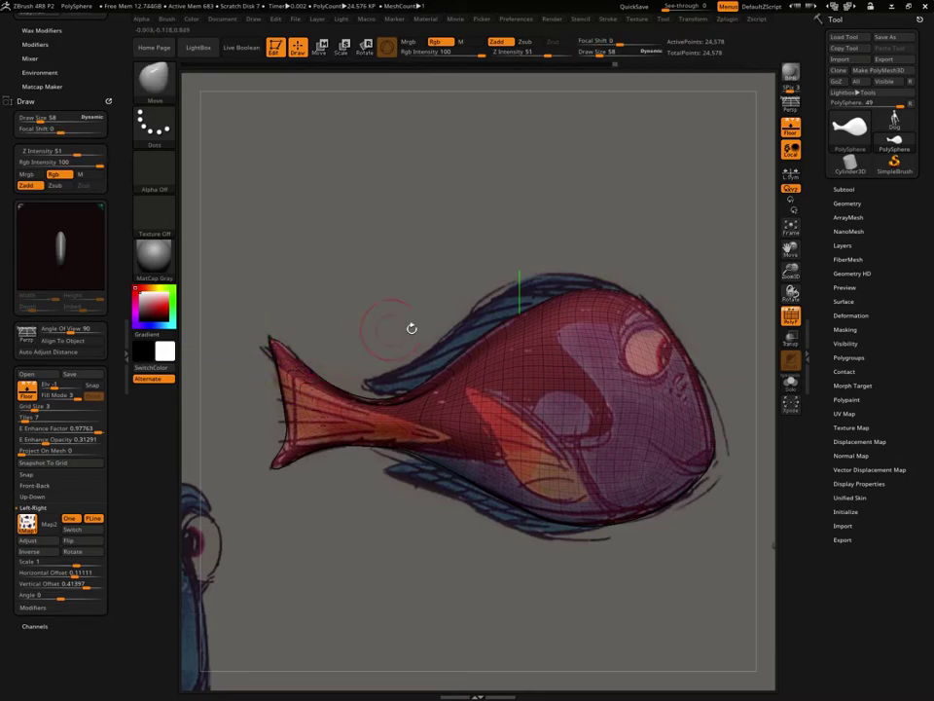
Enlarge the brush and check the fish end-on and side-on
{"action": "key", "text": "space"}
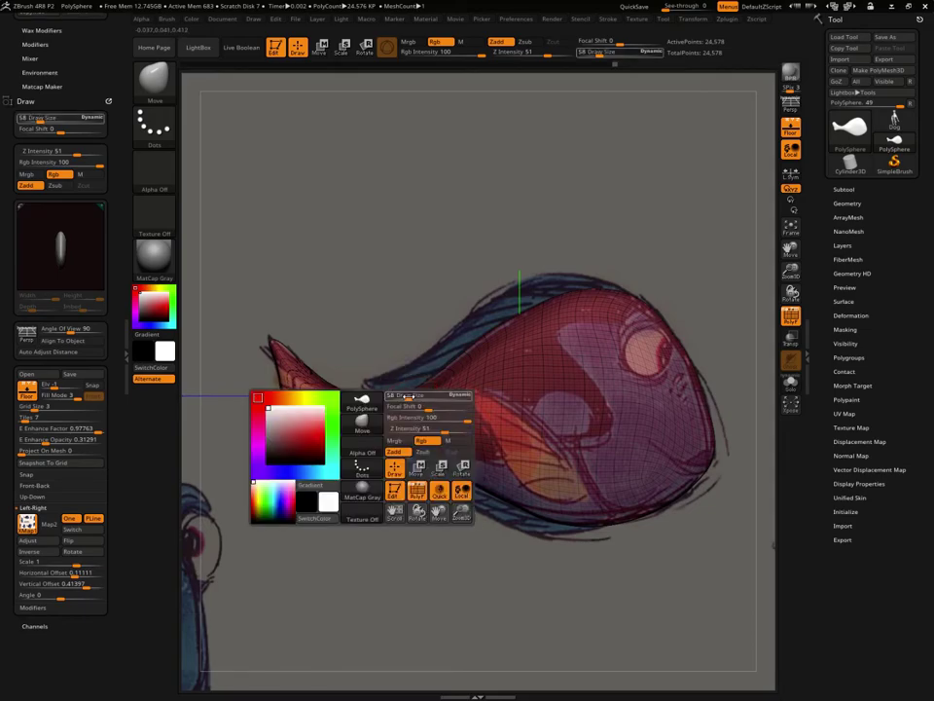
{"action": "left_click_drag", "start_coordinate": [402, 394], "coordinate": [428, 394]}
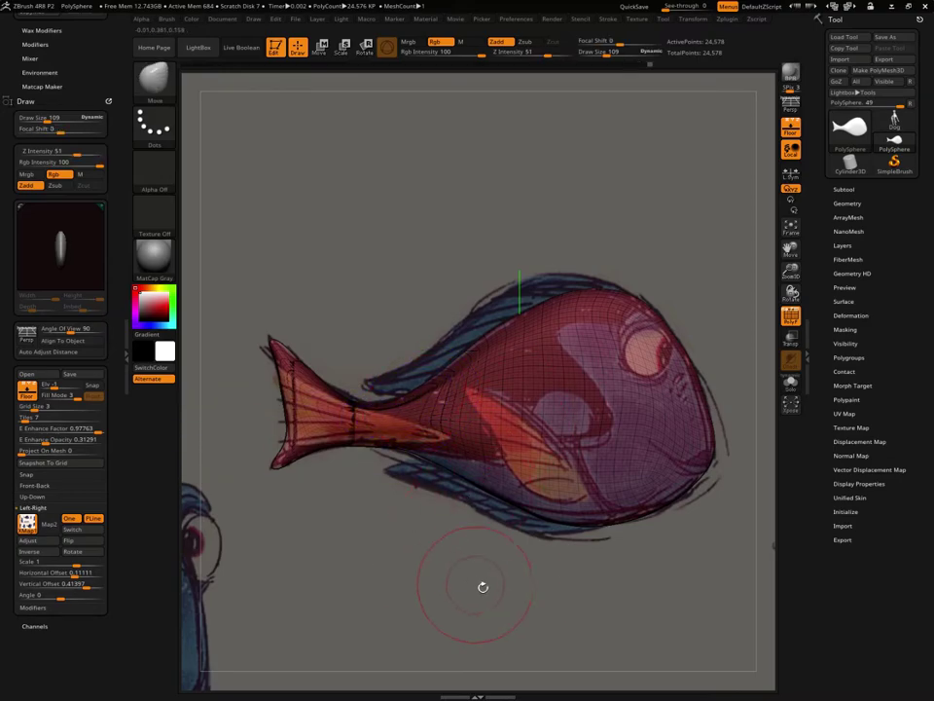
{"action": "mouse_move", "coordinate": [684, 555]}
{"action": "left_mouse_down"}
{"action": "mouse_move", "coordinate": [663, 513]}
{"action": "mouse_move", "coordinate": [603, 561]}
{"action": "mouse_move", "coordinate": [646, 522]}
{"action": "mouse_move", "coordinate": [605, 416]}
{"action": "left_mouse_up"}
{"action": "mouse_move", "coordinate": [628, 546]}
{"action": "left_mouse_down"}
{"action": "mouse_move", "coordinate": [672, 519]}
{"action": "mouse_move", "coordinate": [764, 374]}
{"action": "left_mouse_up"}
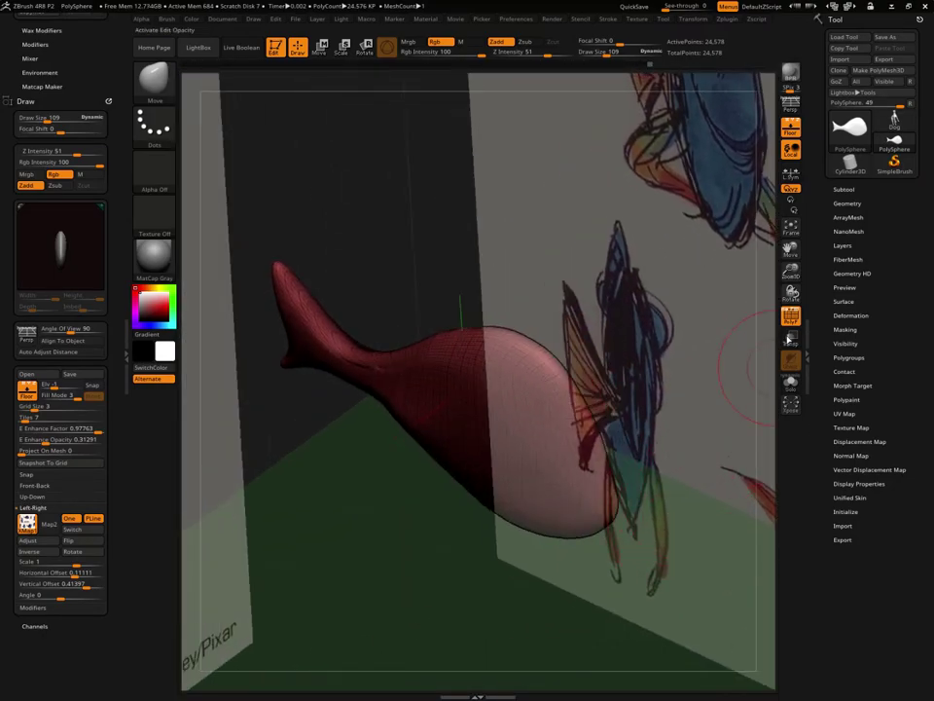
Hide the PolyF wireframe, set Floor Fill Mode to 1, and snap to a straight side view
{"action": "left_click", "coordinate": [792, 319]}
{"action": "mouse_move", "coordinate": [672, 406]}
{"action": "left_mouse_down"}
{"action": "mouse_move", "coordinate": [699, 399]}
{"action": "mouse_move", "coordinate": [376, 365]}
{"action": "left_mouse_up"}
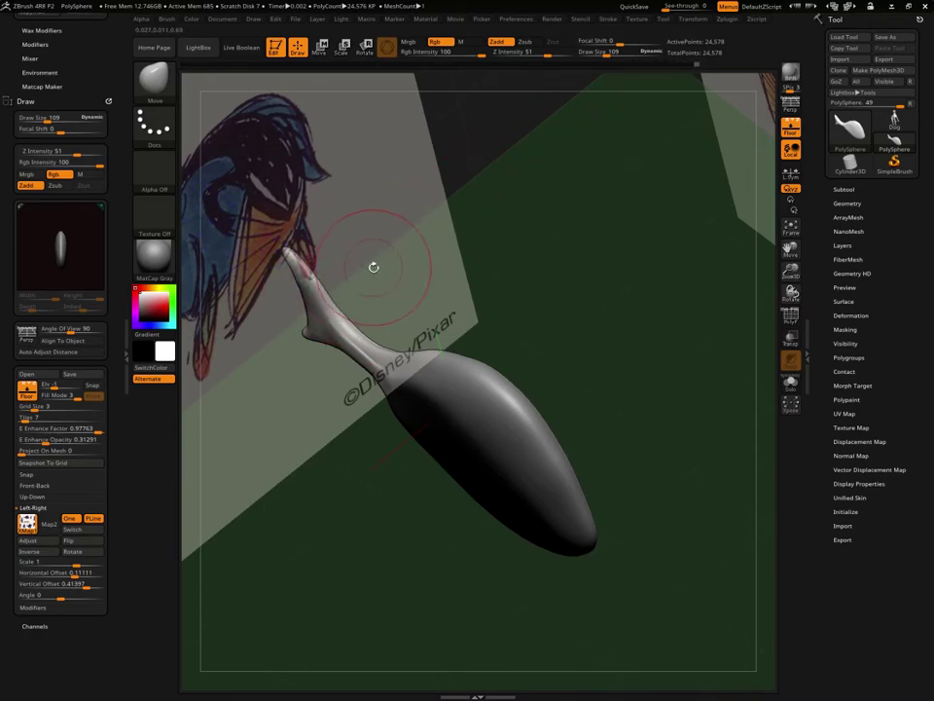
{"action": "mouse_move", "coordinate": [373, 267]}
{"action": "left_mouse_down"}
{"action": "mouse_move", "coordinate": [384, 244]}
{"action": "mouse_move", "coordinate": [370, 341]}
{"action": "left_mouse_up"}
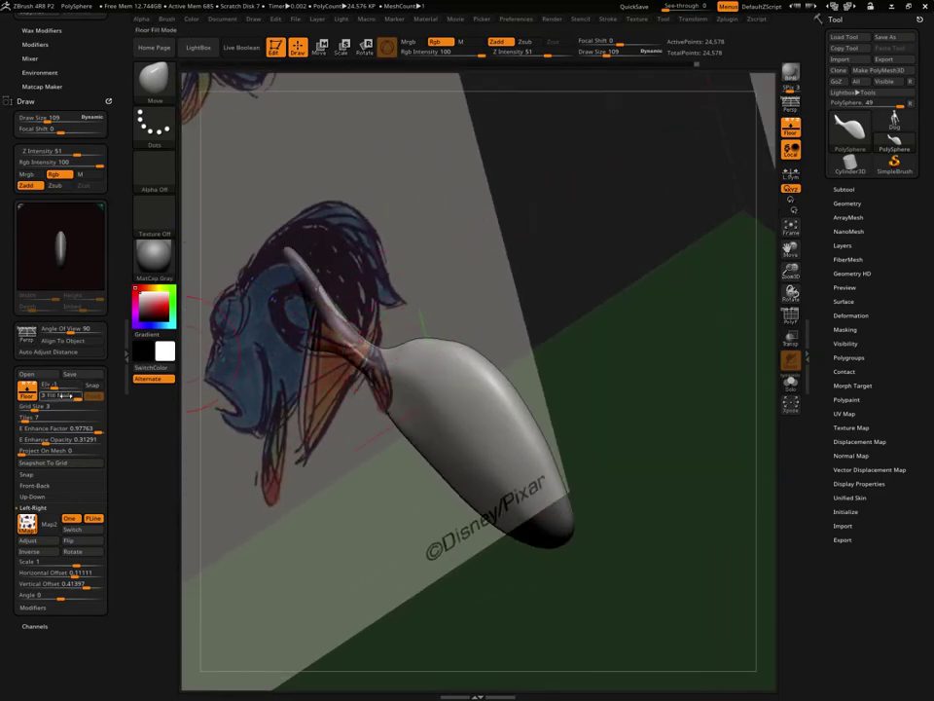
{"action": "left_click", "coordinate": [57, 394]}
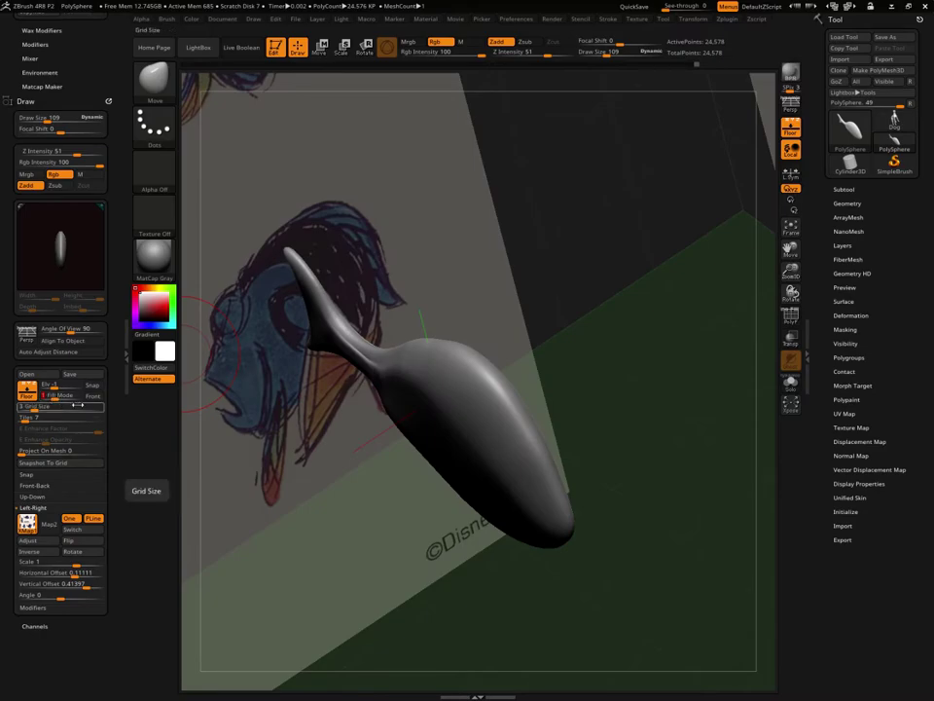
{"action": "mouse_move", "coordinate": [294, 446]}
{"action": "left_mouse_down"}
{"action": "mouse_move", "coordinate": [365, 392]}
{"action": "mouse_move", "coordinate": [348, 413]}
{"action": "mouse_move", "coordinate": [370, 399]}
{"action": "left_mouse_up"}
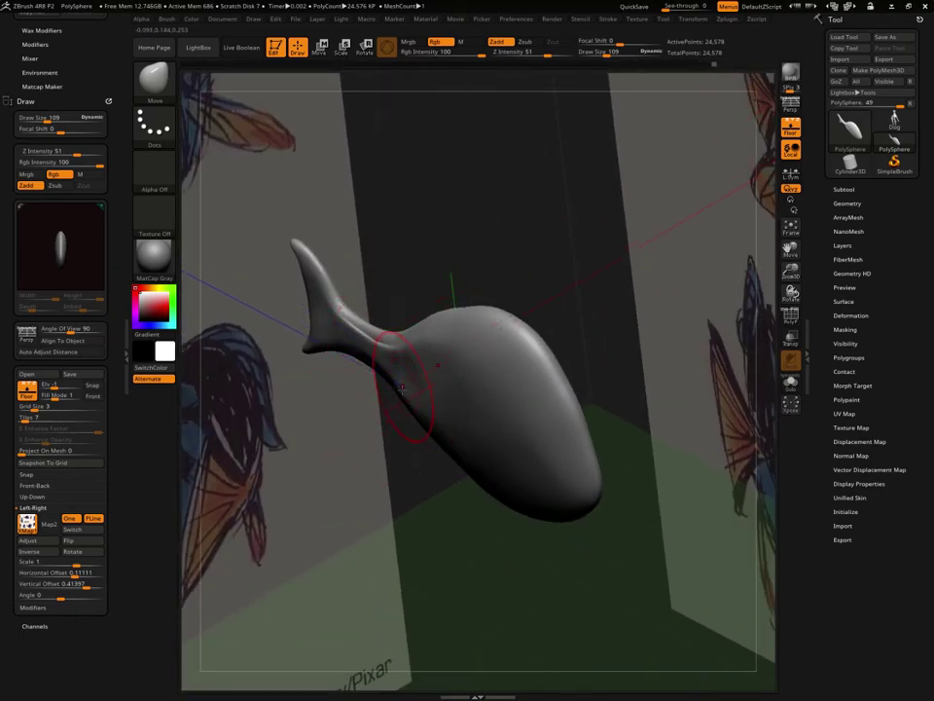
{"action": "mouse_move", "coordinate": [401, 388]}
{"action": "left_mouse_down", "text": "shift"}
{"action": "mouse_move", "coordinate": [406, 447]}
{"action": "mouse_move", "coordinate": [428, 427]}
{"action": "left_mouse_up", "text": "shift"}
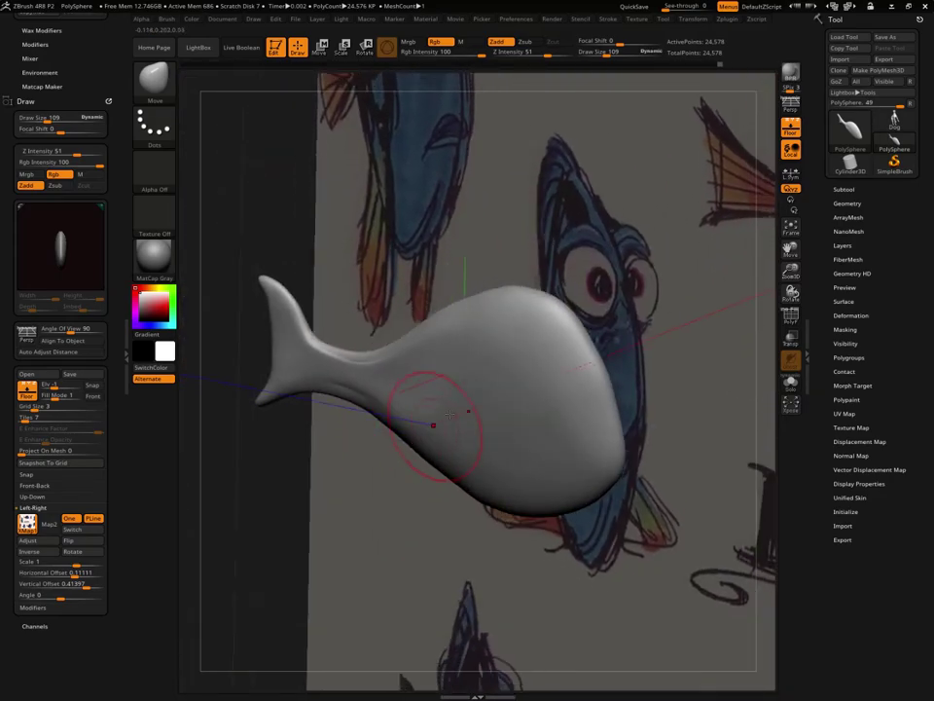
Show the wireframe and drop the mesh to its lowest subdivision level, then back to full
{"action": "left_click", "coordinate": [848, 203]}
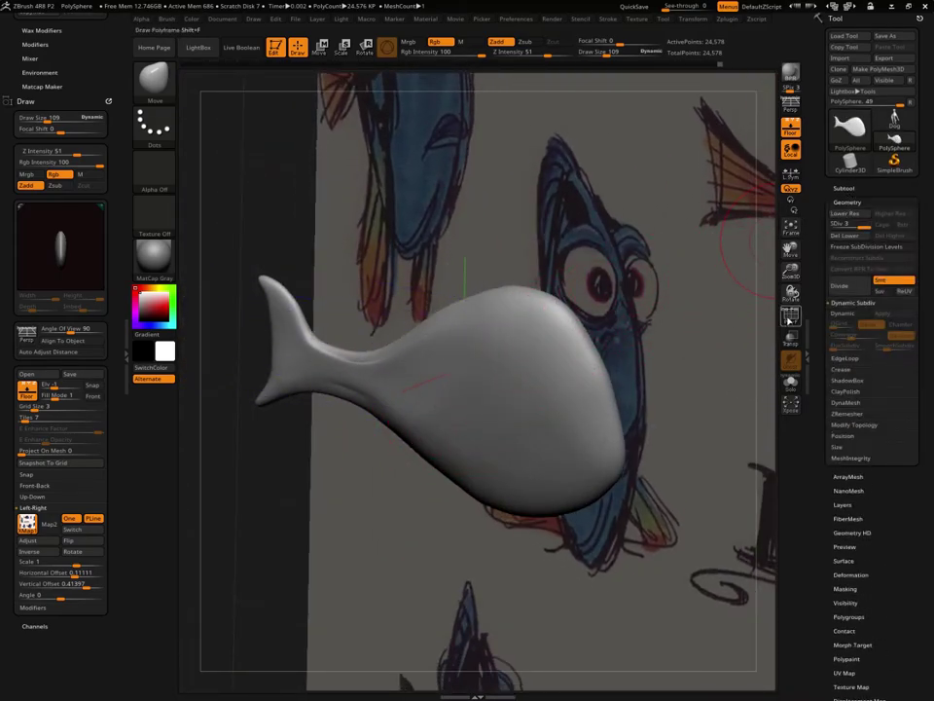
{"action": "key", "text": "shift+f"}
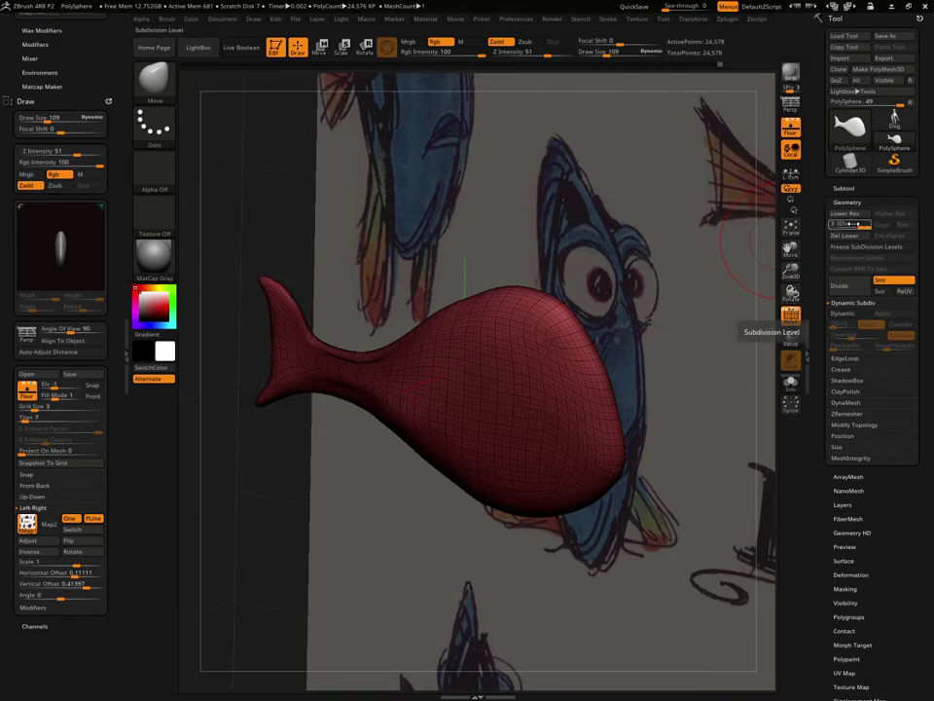
{"action": "left_click_drag", "start_coordinate": [855, 224], "coordinate": [818, 226]}
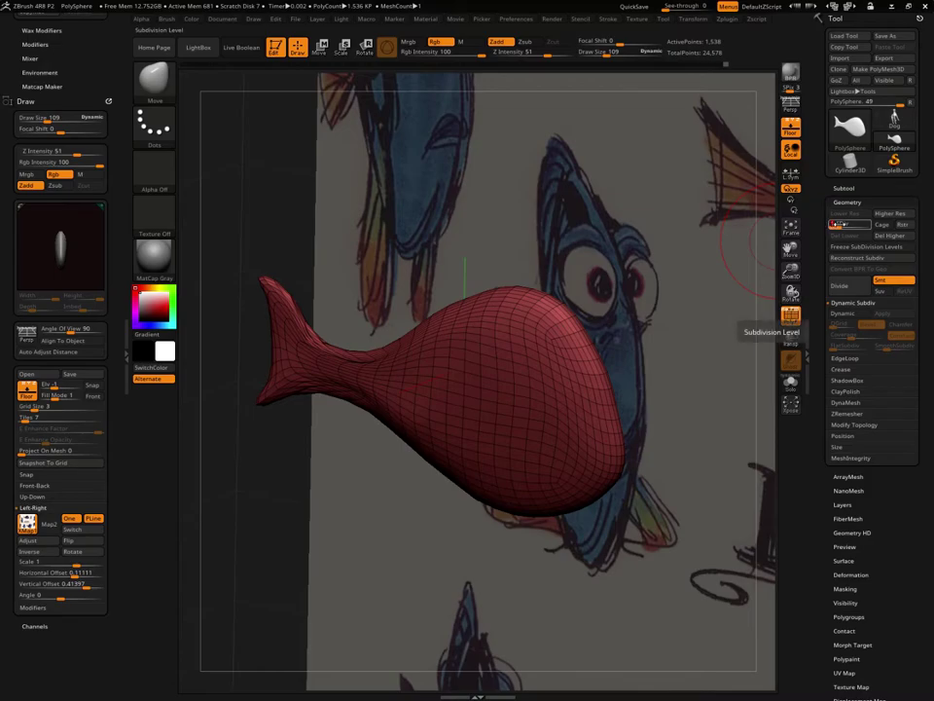
{"action": "key", "text": "d"}
{"action": "key", "text": "d"}
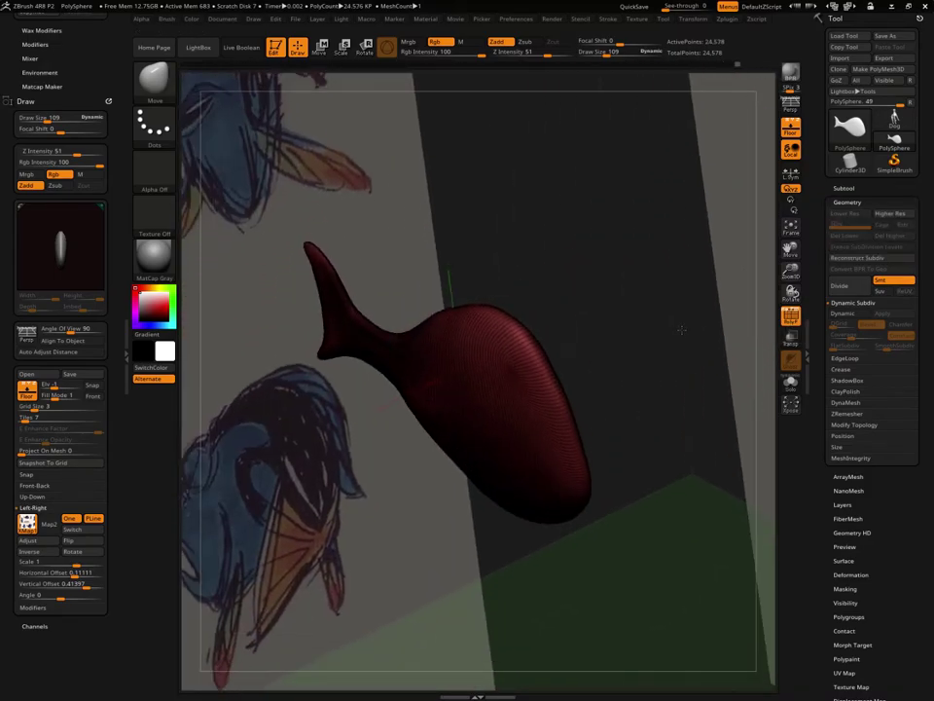
{"action": "mouse_move", "coordinate": [696, 303]}
{"action": "left_mouse_down"}
{"action": "mouse_move", "coordinate": [453, 381]}
{"action": "mouse_move", "coordinate": [570, 309]}
{"action": "left_mouse_up"}
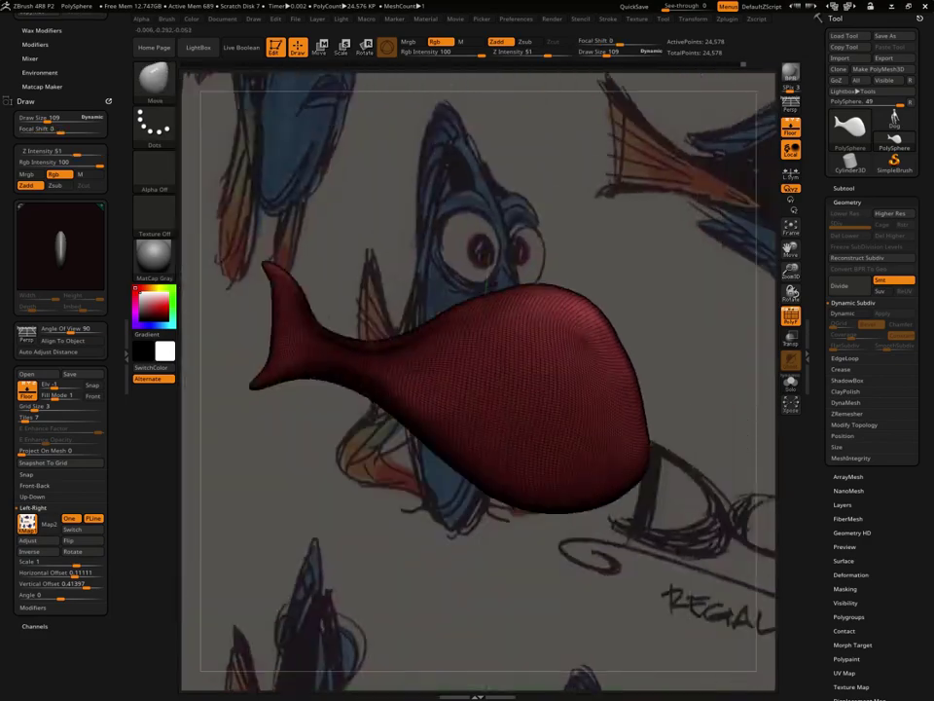
{"action": "mouse_move", "coordinate": [379, 359]}
{"action": "left_mouse_down"}
{"action": "mouse_move", "coordinate": [656, 353]}
{"action": "mouse_move", "coordinate": [396, 365]}
{"action": "left_mouse_up"}
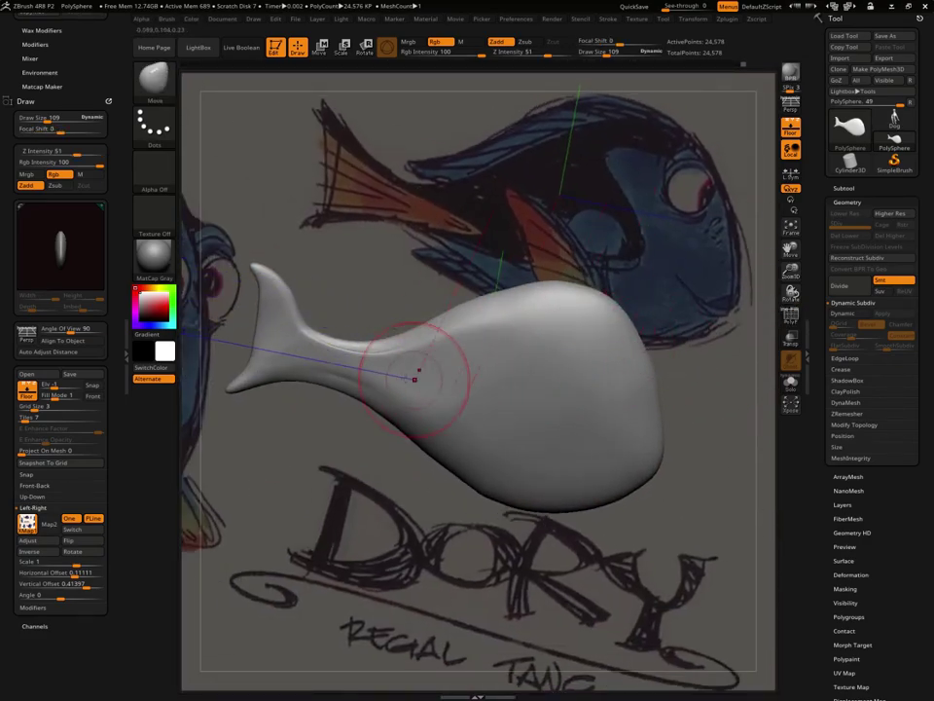
Reshape and smooth the crease where the tail meets the body
{"action": "left_click_drag", "start_coordinate": [342, 343], "coordinate": [342, 348], "text": "shift"}
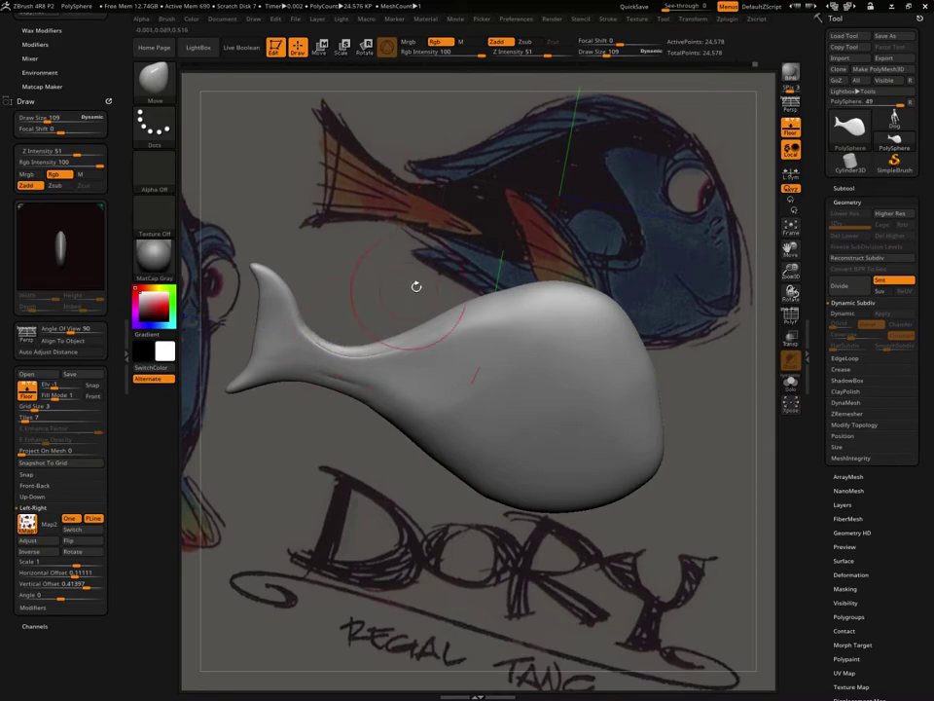
{"action": "mouse_move", "coordinate": [416, 286]}
{"action": "left_mouse_down"}
{"action": "mouse_move", "coordinate": [525, 364]}
{"action": "mouse_move", "coordinate": [335, 358]}
{"action": "left_mouse_up"}
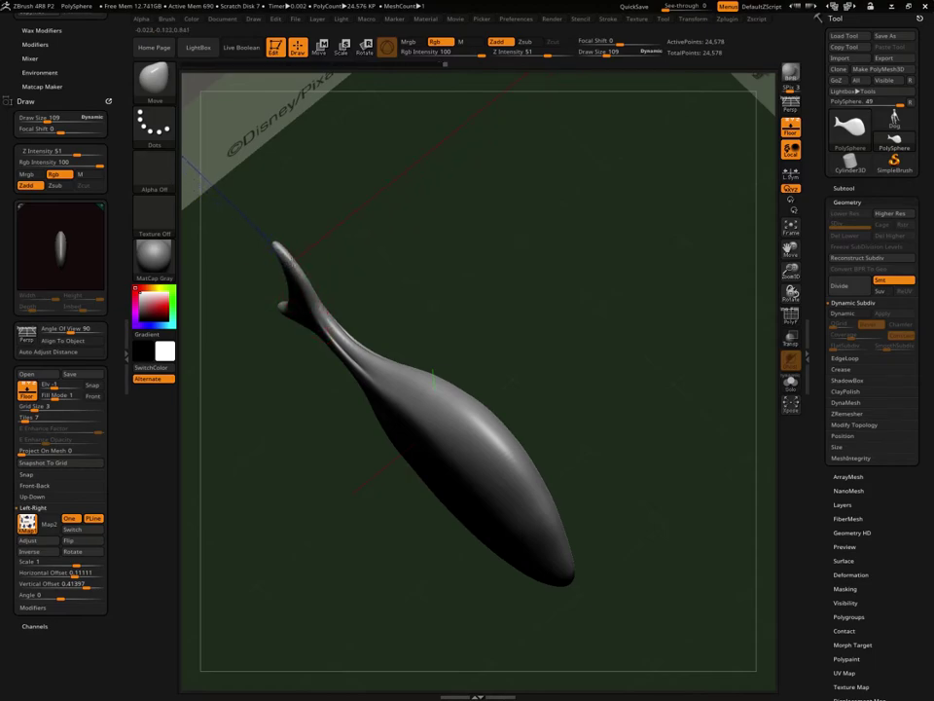
{"action": "mouse_move", "coordinate": [356, 367]}
{"action": "left_mouse_down", "text": "shift"}
{"action": "mouse_move", "coordinate": [365, 355]}
{"action": "mouse_move", "coordinate": [386, 395]}
{"action": "mouse_move", "coordinate": [407, 408]}
{"action": "mouse_move", "coordinate": [396, 504]}
{"action": "mouse_move", "coordinate": [394, 441]}
{"action": "left_mouse_up", "text": "shift"}
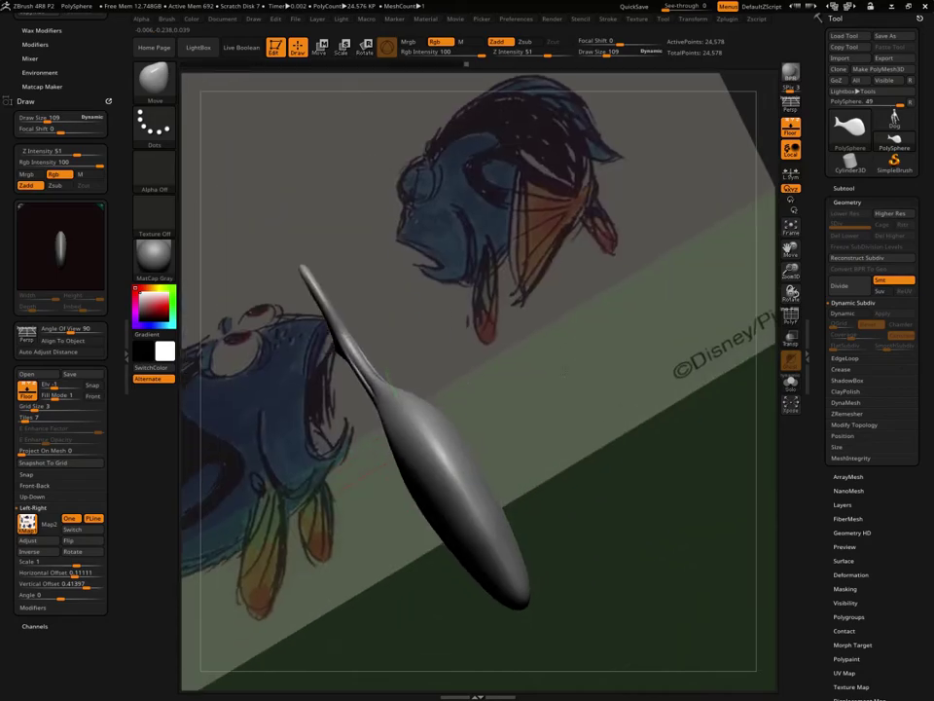
{"action": "left_click_drag", "start_coordinate": [322, 300], "coordinate": [309, 351]}
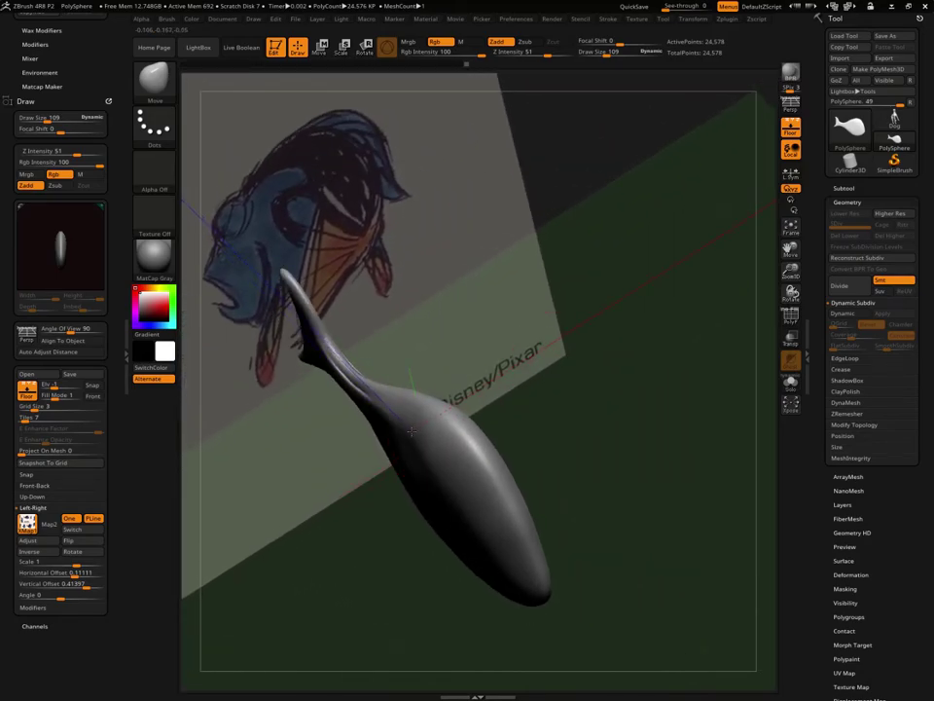
Double the brush size and smooth the tail junction from the other side
{"action": "key", "text": "space"}
{"action": "left_click_drag", "start_coordinate": [414, 431], "coordinate": [428, 431]}
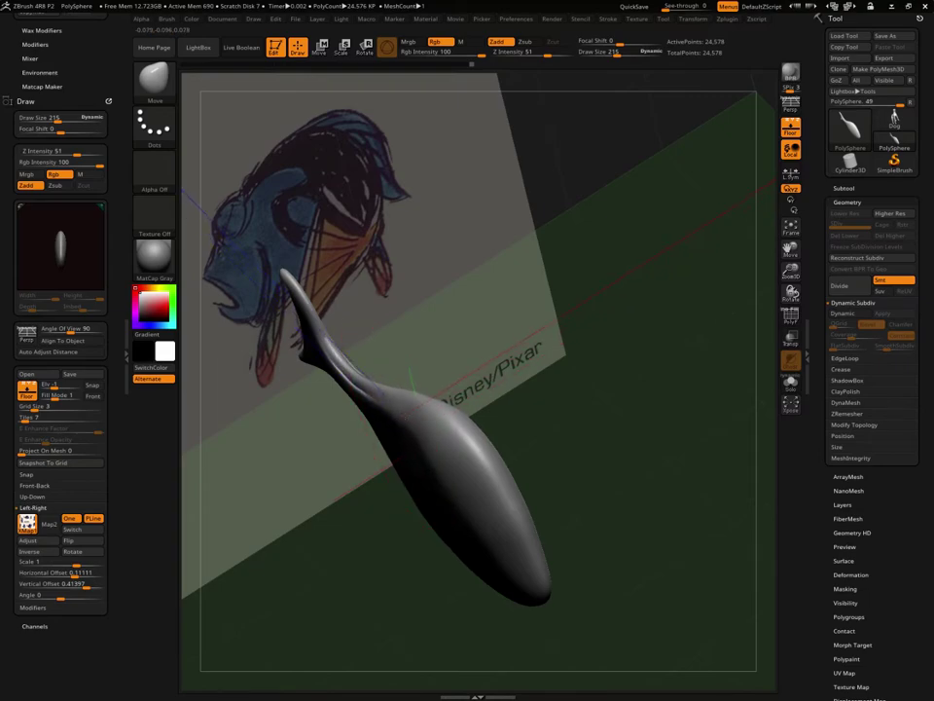
{"action": "left_click_drag", "start_coordinate": [547, 400], "coordinate": [459, 407]}
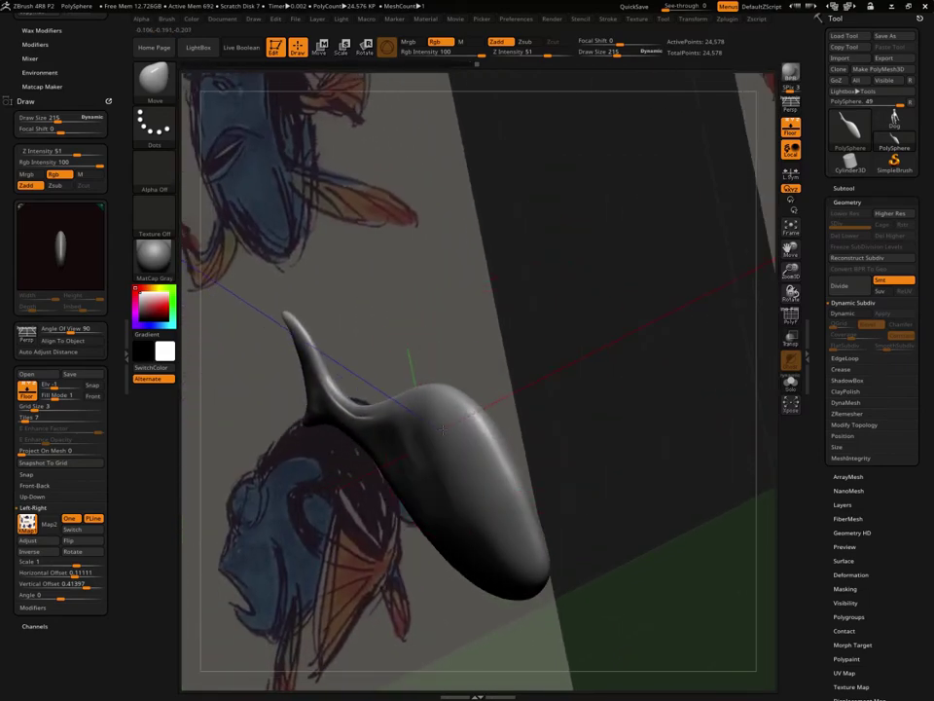
{"action": "key", "text": "shift"}
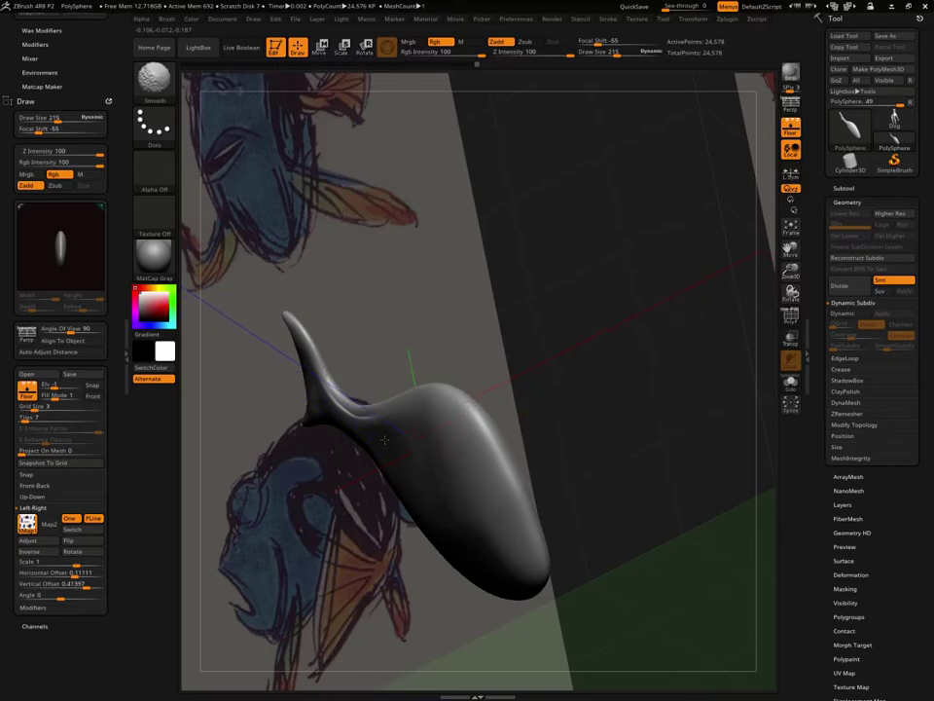
{"action": "left_click_drag", "start_coordinate": [516, 393], "coordinate": [495, 420]}
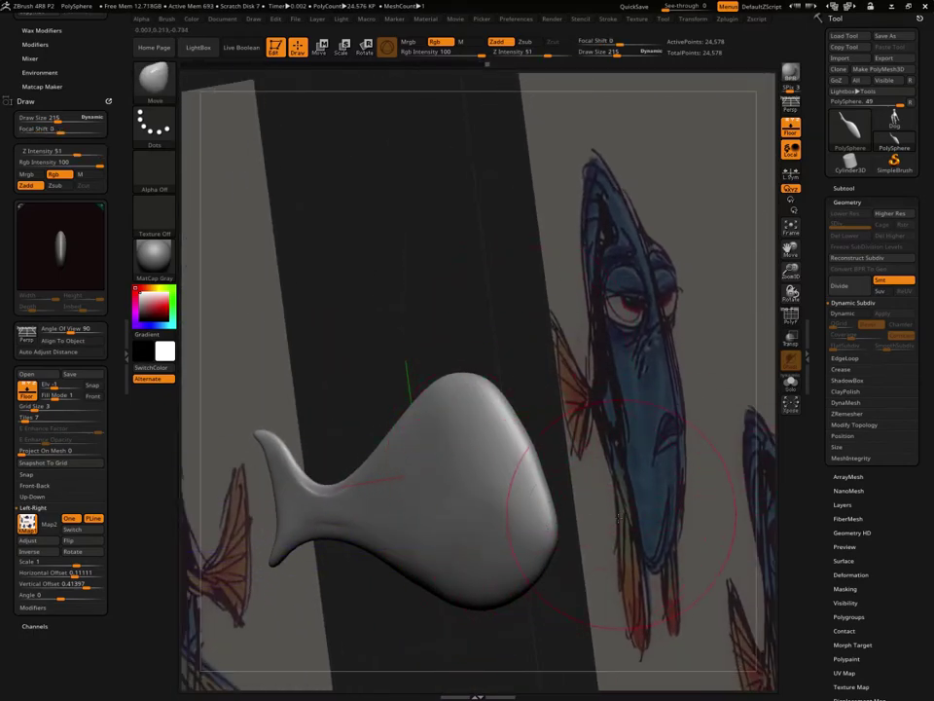
{"action": "left_click_drag", "start_coordinate": [619, 517], "coordinate": [536, 564]}
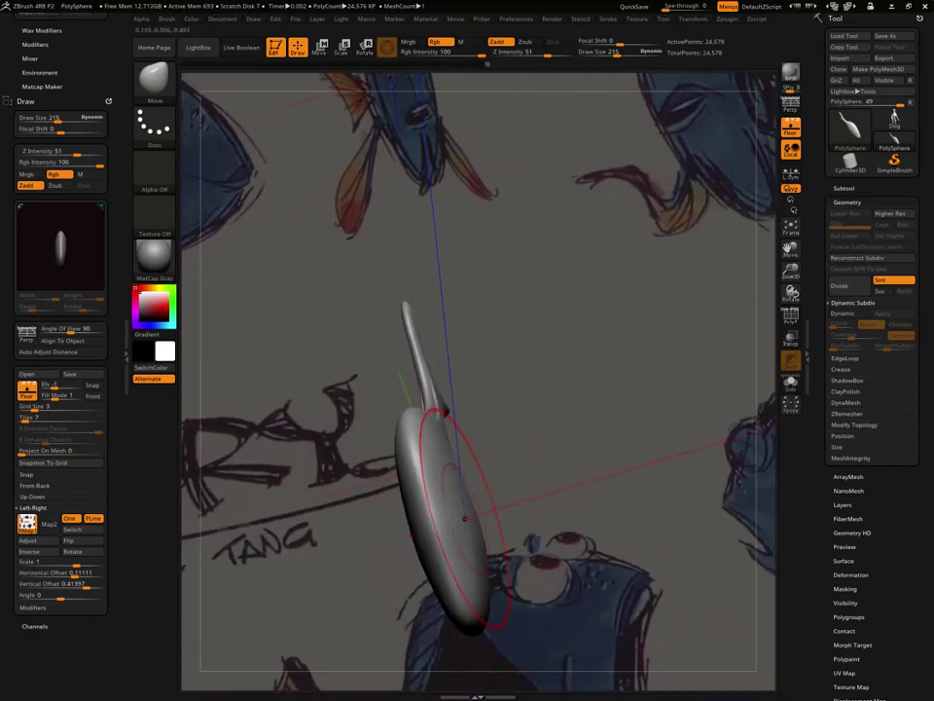
Set Fill Mode 3 and snap to the front view against the front Dory sketch
{"action": "left_click_drag", "start_coordinate": [525, 468], "coordinate": [575, 432], "text": "shift"}
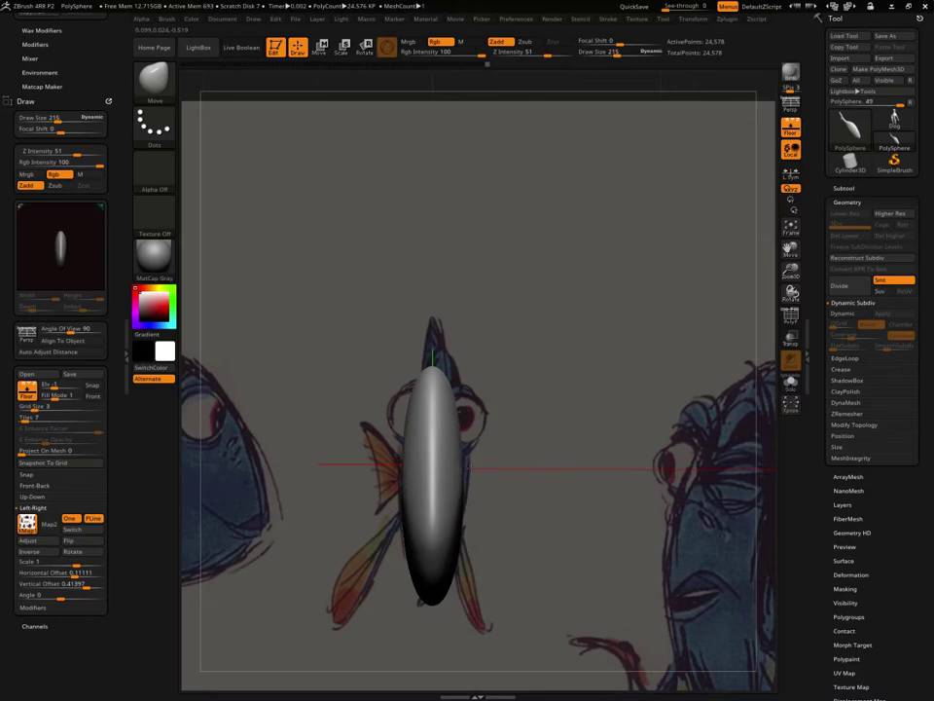
{"action": "left_click_drag", "start_coordinate": [535, 451], "coordinate": [531, 437]}
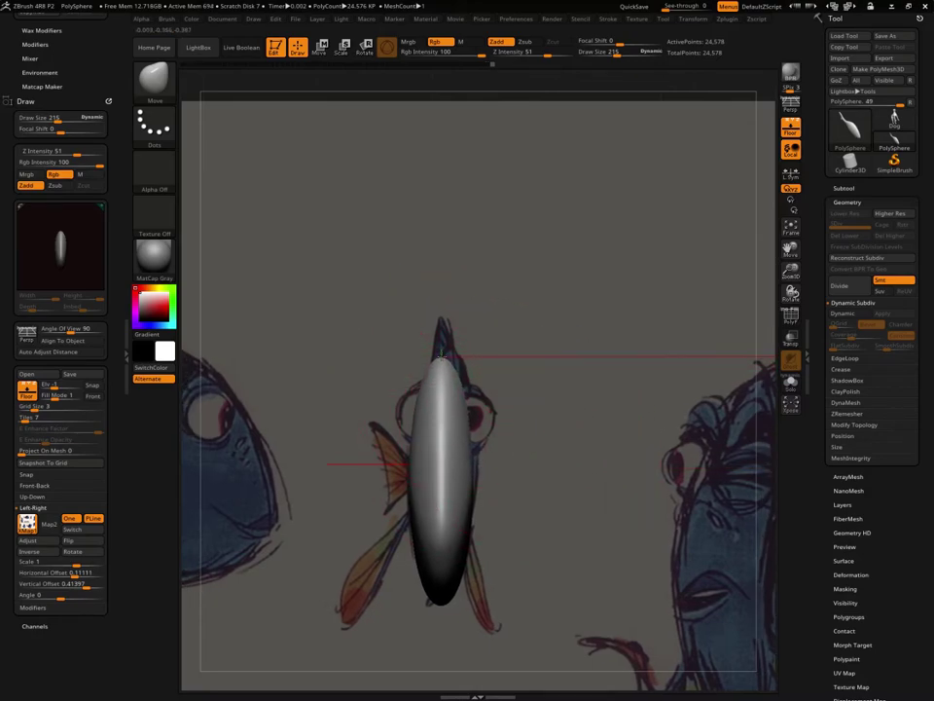
{"action": "left_click_drag", "start_coordinate": [520, 396], "coordinate": [592, 410], "text": "shift"}
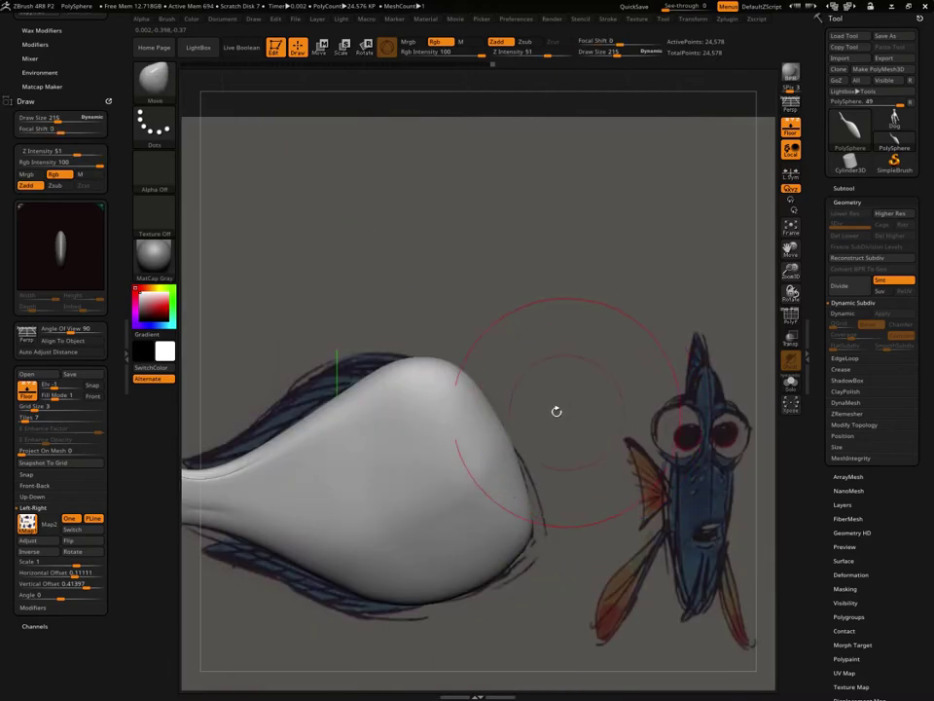
{"action": "left_click_drag", "start_coordinate": [584, 352], "coordinate": [659, 350]}
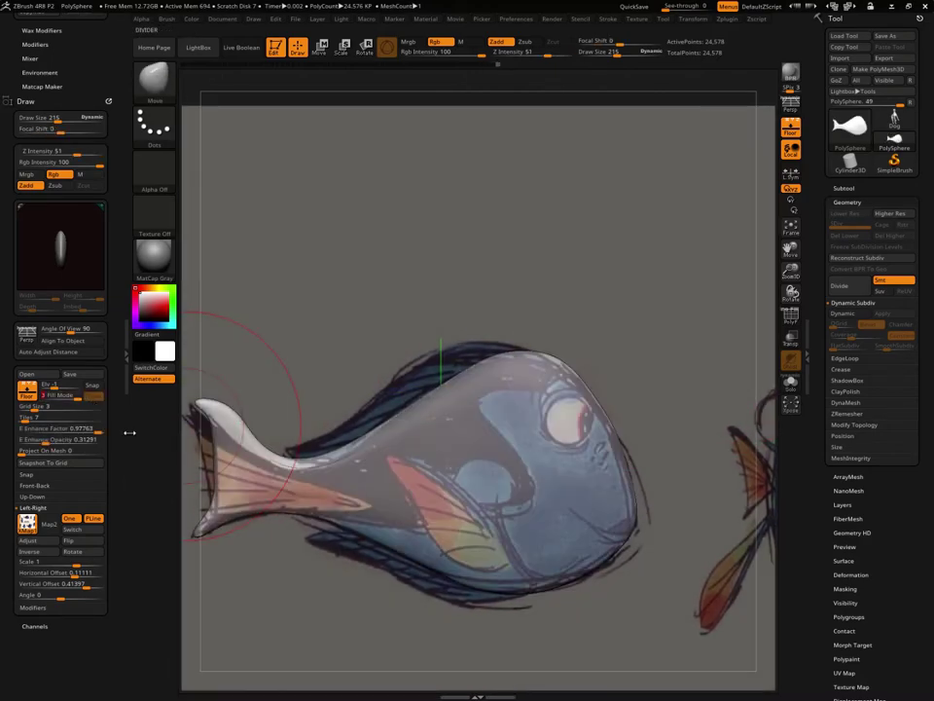
{"action": "left_click", "coordinate": [58, 395]}
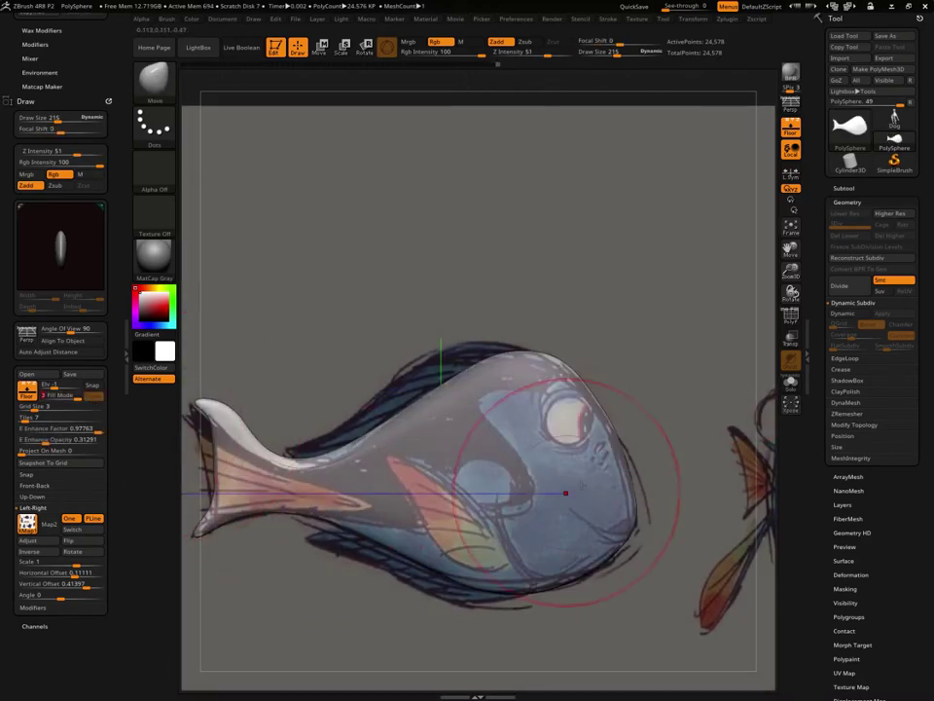
{"action": "left_click_drag", "start_coordinate": [506, 394], "coordinate": [617, 392], "text": "shift"}
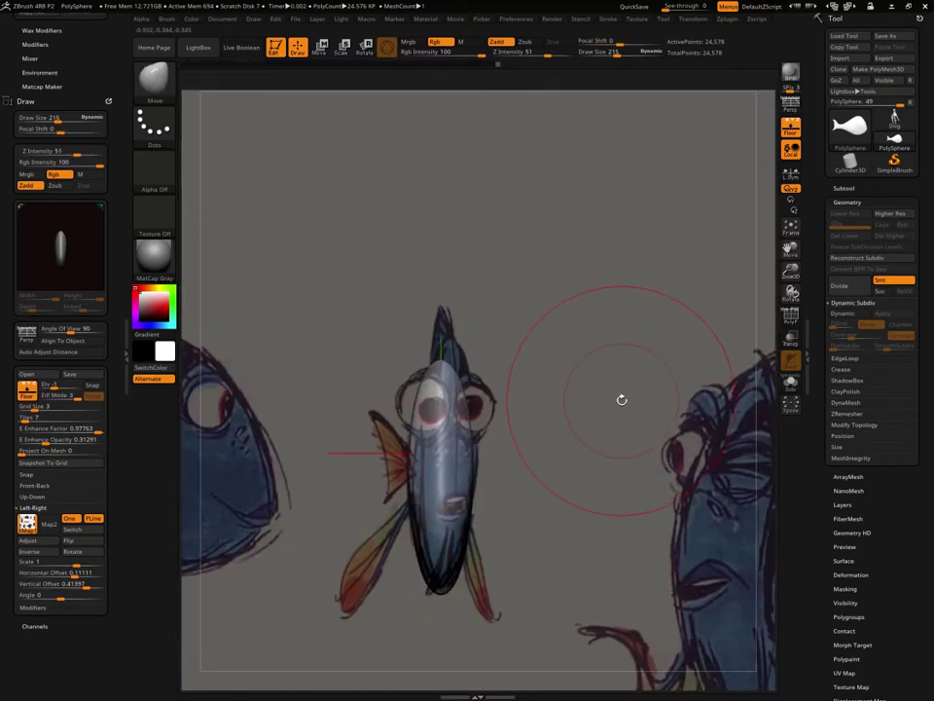
Set the Front-Back reference Vertical Offset to 0.41397, then turn the fish to an exact side view
{"action": "left_click", "coordinate": [35, 496]}
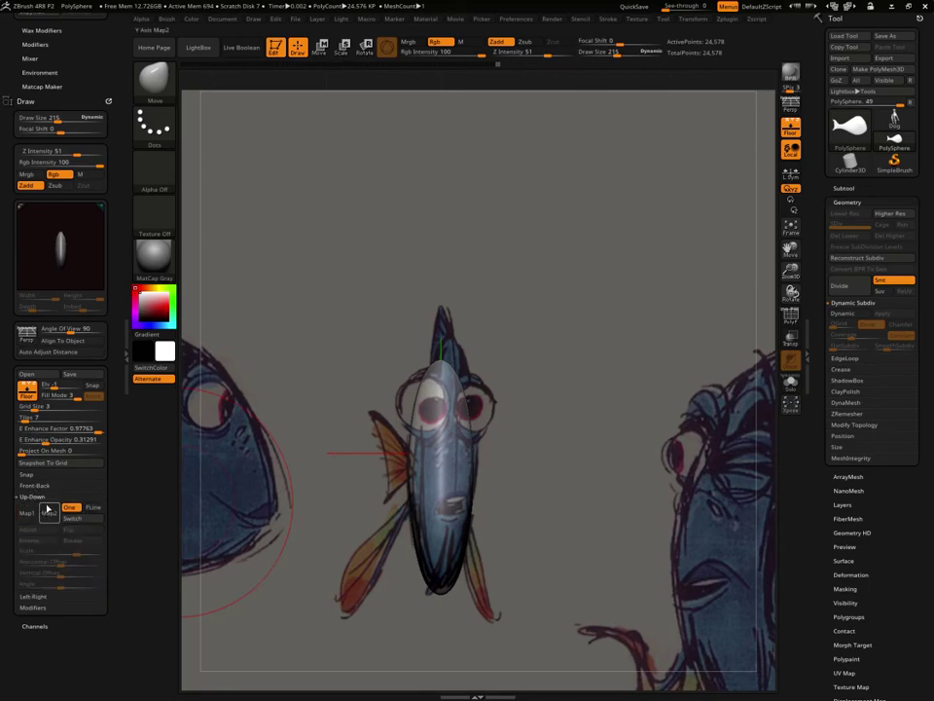
{"action": "left_click", "coordinate": [40, 496]}
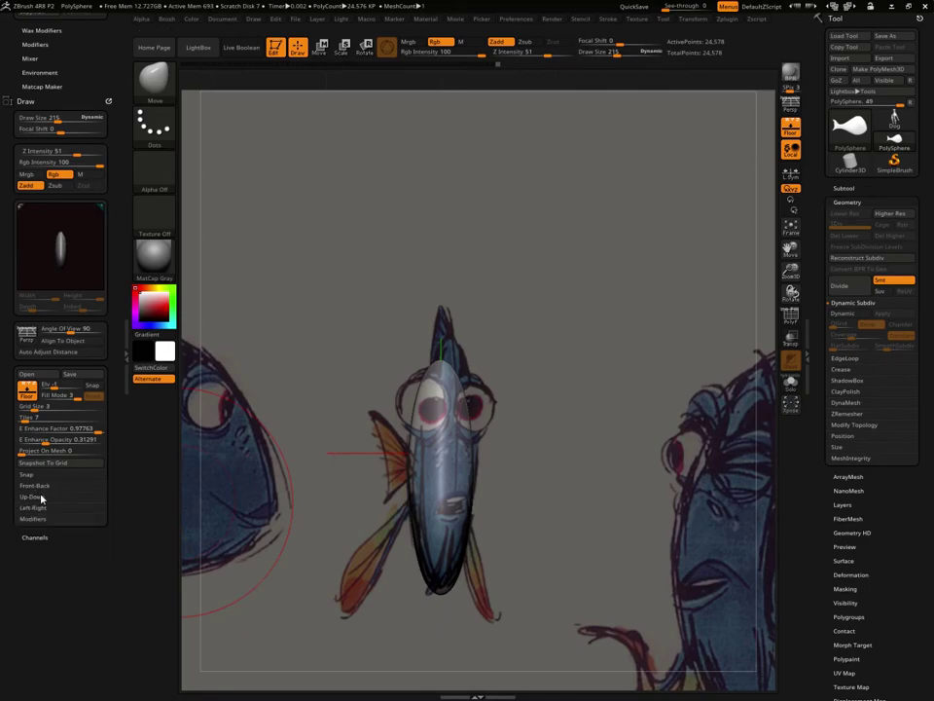
{"action": "left_click", "coordinate": [37, 485]}
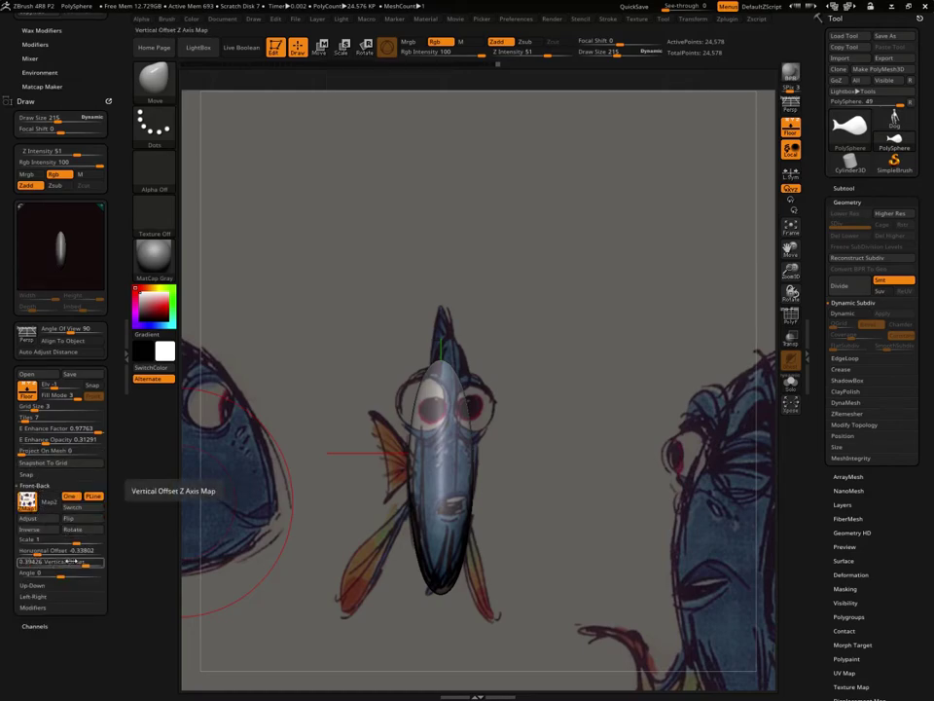
{"action": "left_click_drag", "start_coordinate": [88, 561], "coordinate": [88, 562]}
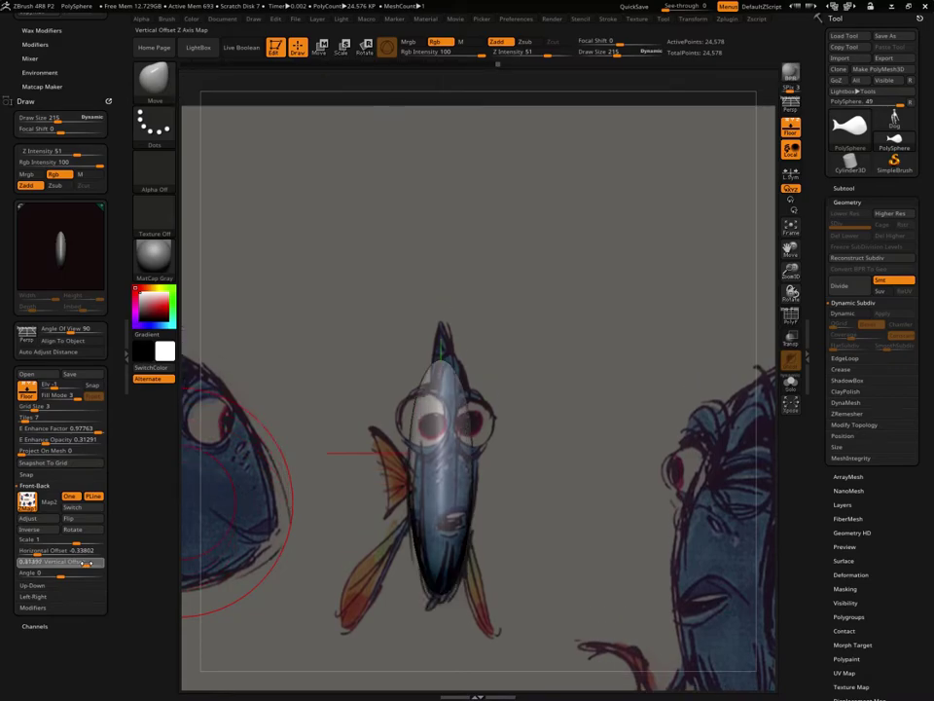
{"action": "left_click_drag", "start_coordinate": [87, 562], "coordinate": [89, 563]}
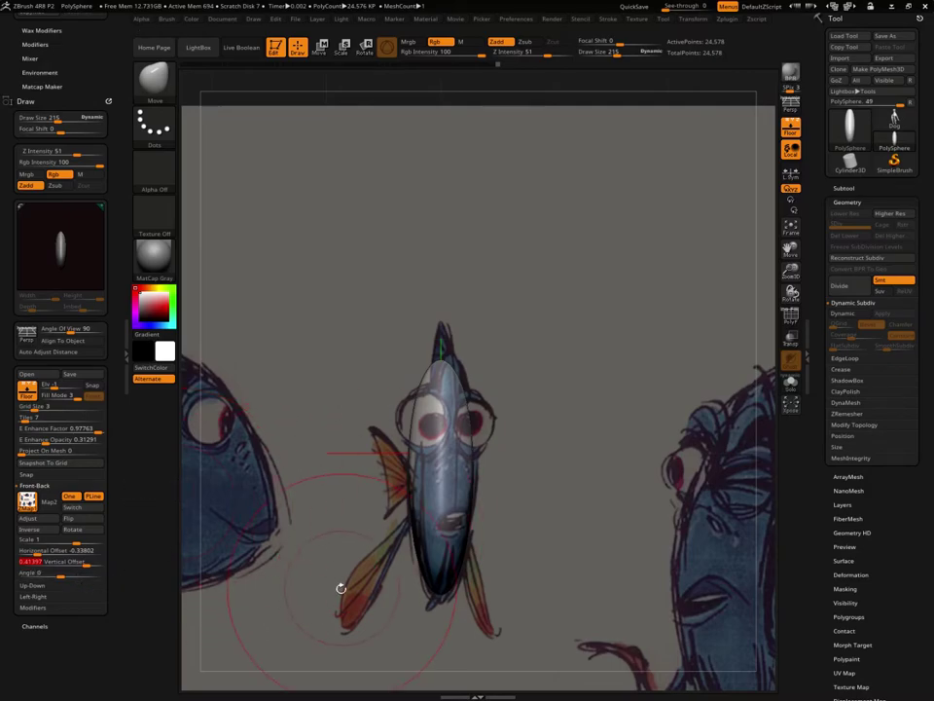
{"action": "left_click_drag", "start_coordinate": [598, 505], "coordinate": [640, 496], "text": "shift"}
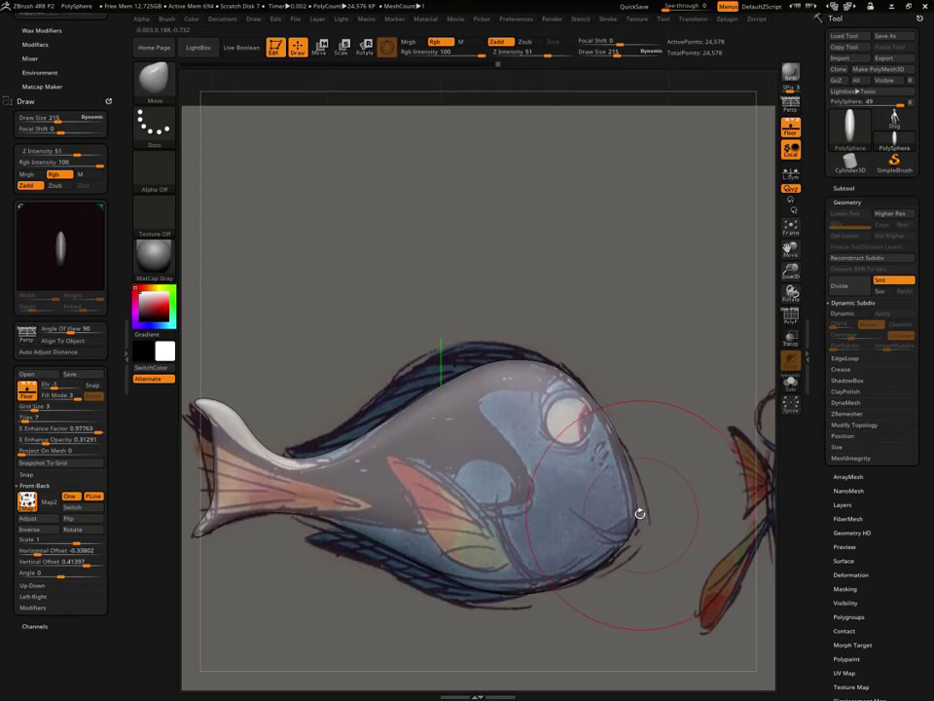
Shrink the brush, pull the tail tip out with Move, and smooth it to match the side drawing
{"action": "left_click_drag", "start_coordinate": [223, 389], "coordinate": [425, 521]}
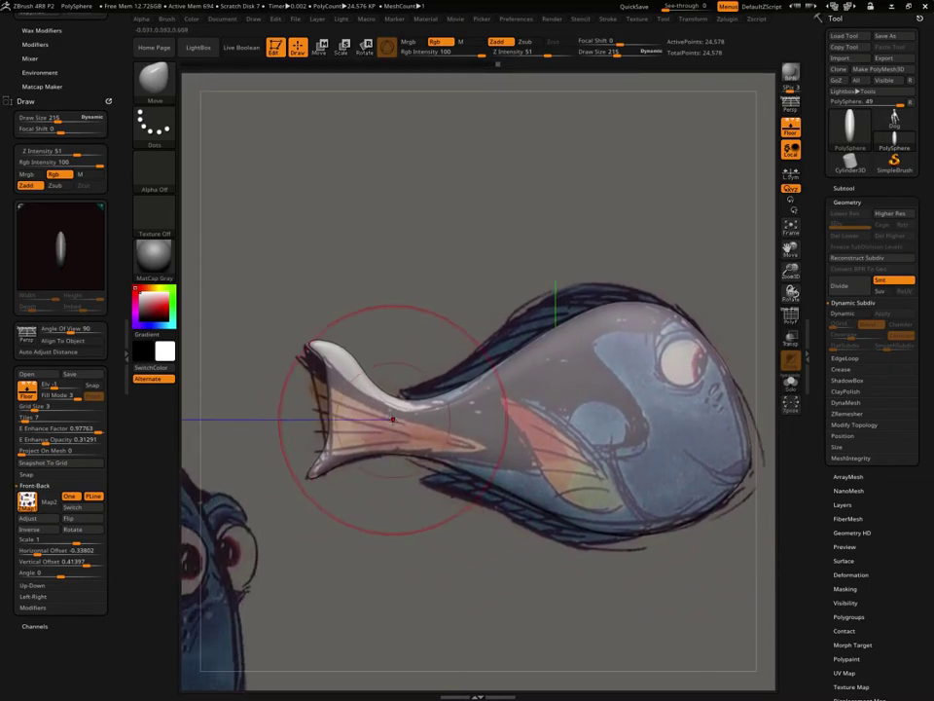
{"action": "key", "text": "space"}
{"action": "left_click_drag", "start_coordinate": [378, 392], "coordinate": [375, 385]}
{"action": "key", "text": "space"}
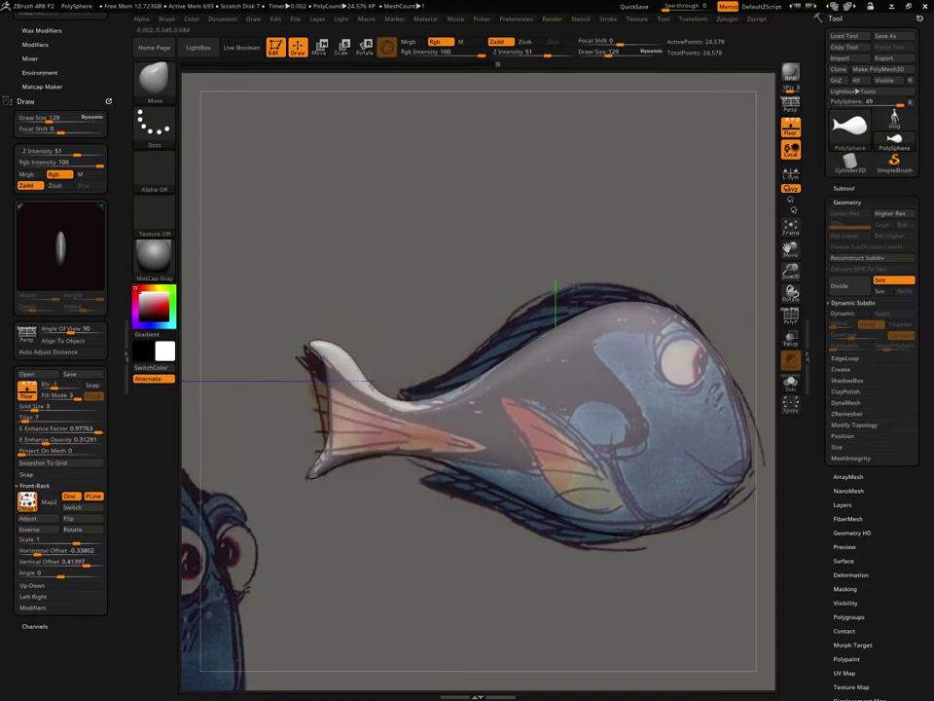
{"action": "mouse_move", "coordinate": [333, 351]}
{"action": "left_mouse_down"}
{"action": "mouse_move", "coordinate": [302, 358]}
{"action": "mouse_move", "coordinate": [324, 386]}
{"action": "left_mouse_up"}
{"action": "key", "text": "space"}
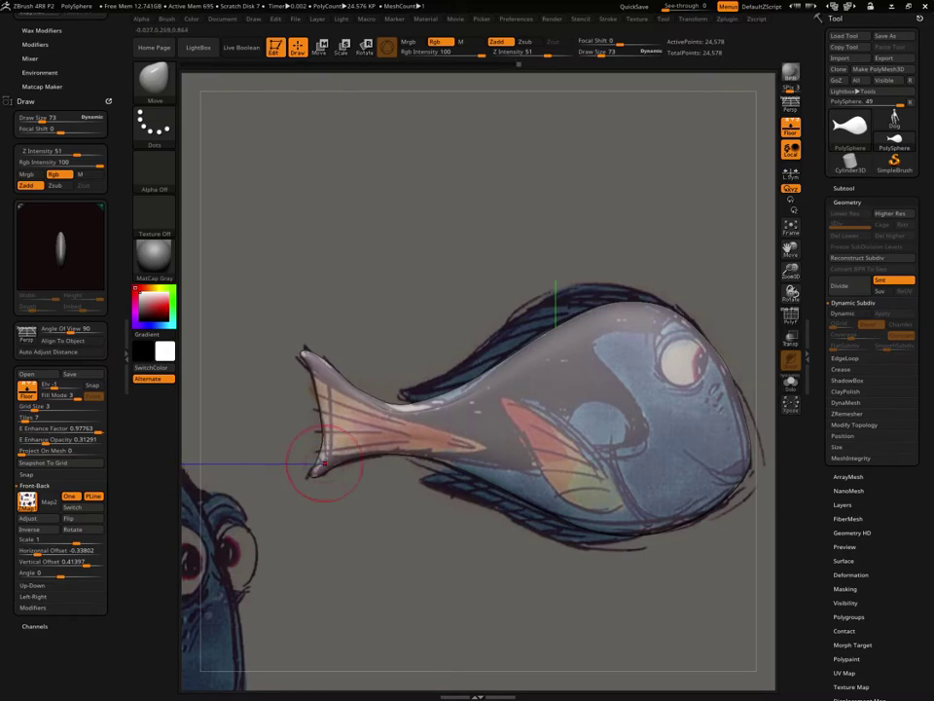
{"action": "left_click_drag", "start_coordinate": [324, 458], "coordinate": [331, 472], "text": "shift"}
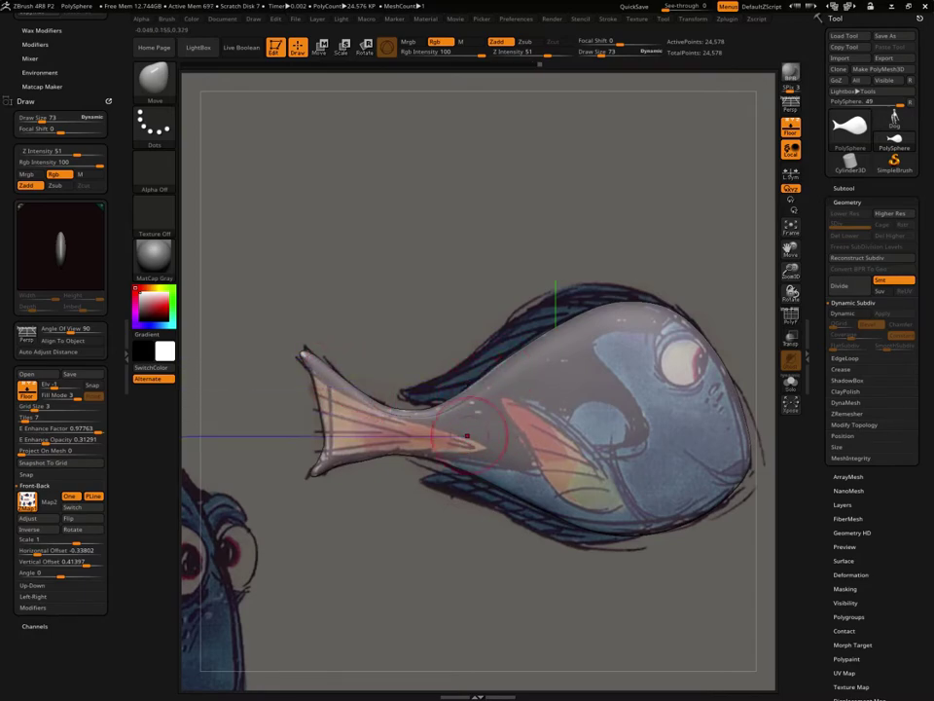
{"action": "left_click_drag", "start_coordinate": [674, 559], "coordinate": [633, 554]}
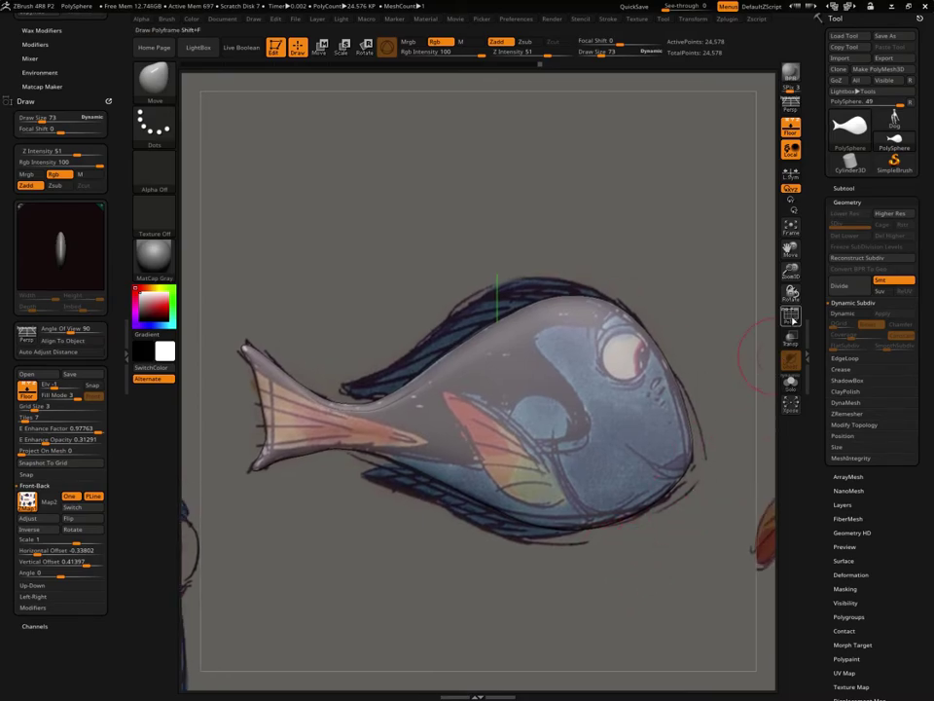
Show the PolyF wireframe and reshape the lower tail area with Move
{"action": "left_click", "coordinate": [791, 318]}
{"action": "mouse_move", "coordinate": [733, 348]}
{"action": "left_mouse_down"}
{"action": "mouse_move", "coordinate": [700, 421]}
{"action": "mouse_move", "coordinate": [751, 294]}
{"action": "mouse_move", "coordinate": [711, 378]}
{"action": "left_mouse_up"}
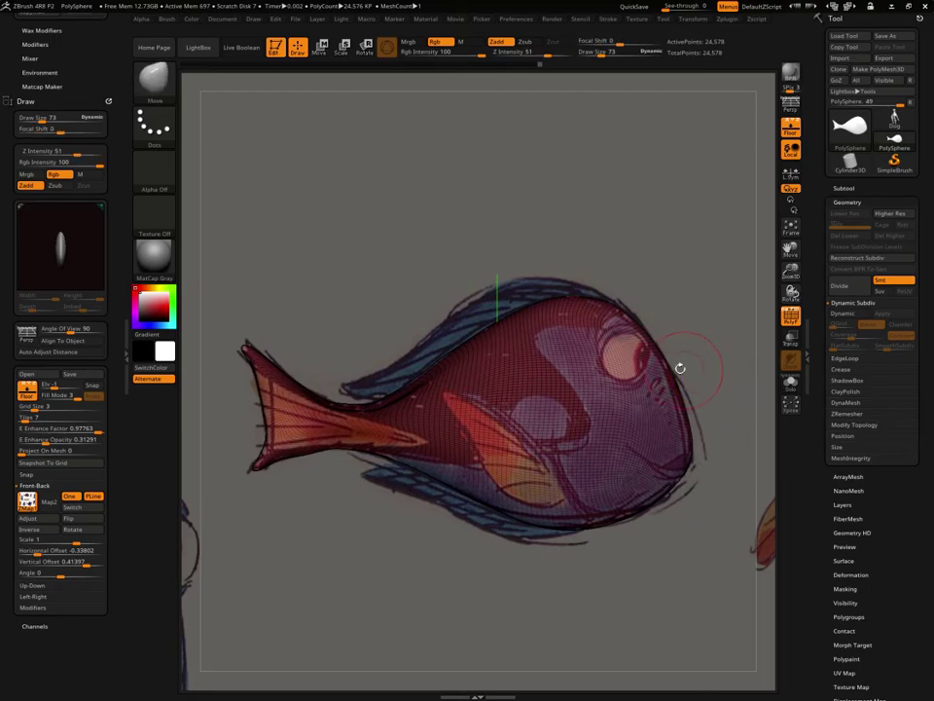
{"action": "mouse_move", "coordinate": [680, 368]}
{"action": "left_mouse_down"}
{"action": "mouse_move", "coordinate": [709, 327]}
{"action": "mouse_move", "coordinate": [720, 332]}
{"action": "mouse_move", "coordinate": [601, 321]}
{"action": "left_mouse_up"}
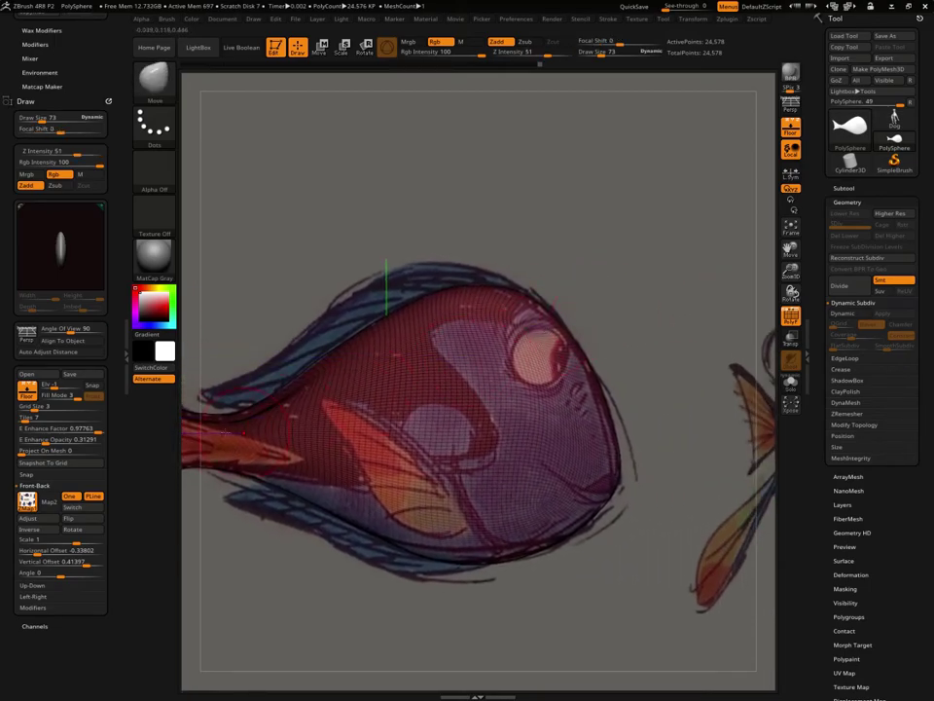
{"action": "left_click_drag", "start_coordinate": [227, 433], "coordinate": [311, 445]}
Shrink the brush, mask a round eye spot, and change Fill Mode so the fish shows solidly
{"action": "key", "text": "space"}
{"action": "left_click_drag", "start_coordinate": [537, 397], "coordinate": [535, 397]}
{"action": "key", "text": "ctrl"}
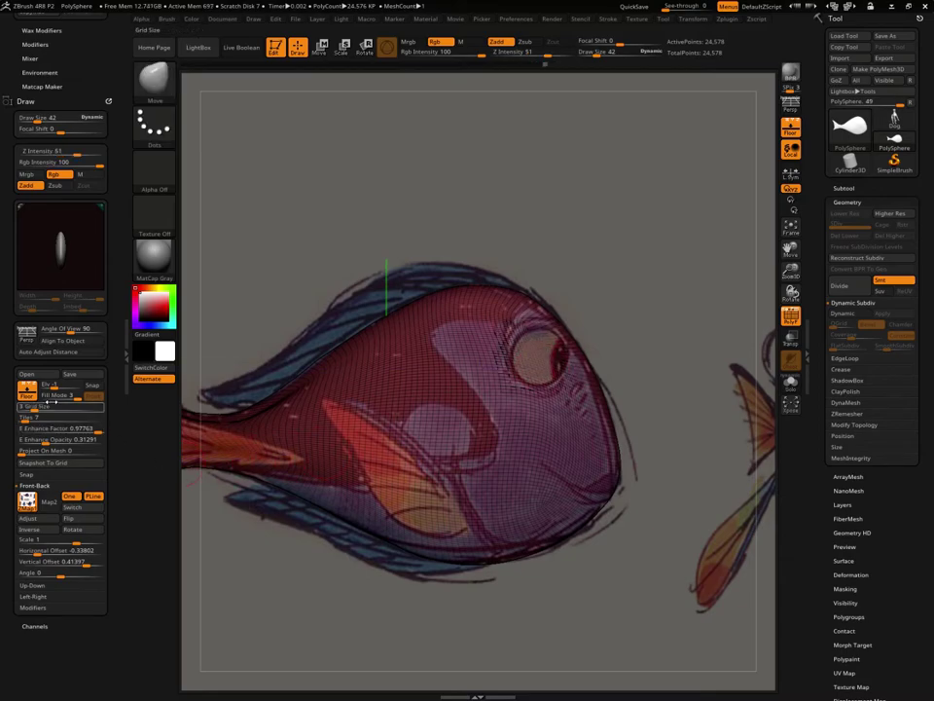
{"action": "left_click", "coordinate": [46, 399]}
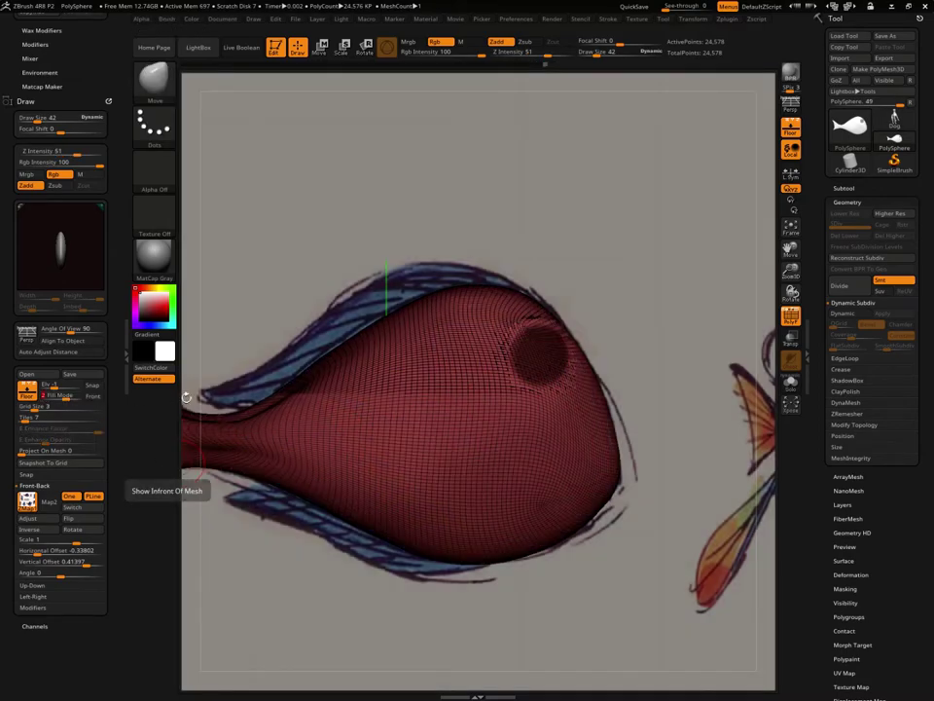
Hide the wireframe, refine the eye mask, and project the side sketch onto the fish again
{"action": "key", "text": "shift+f"}
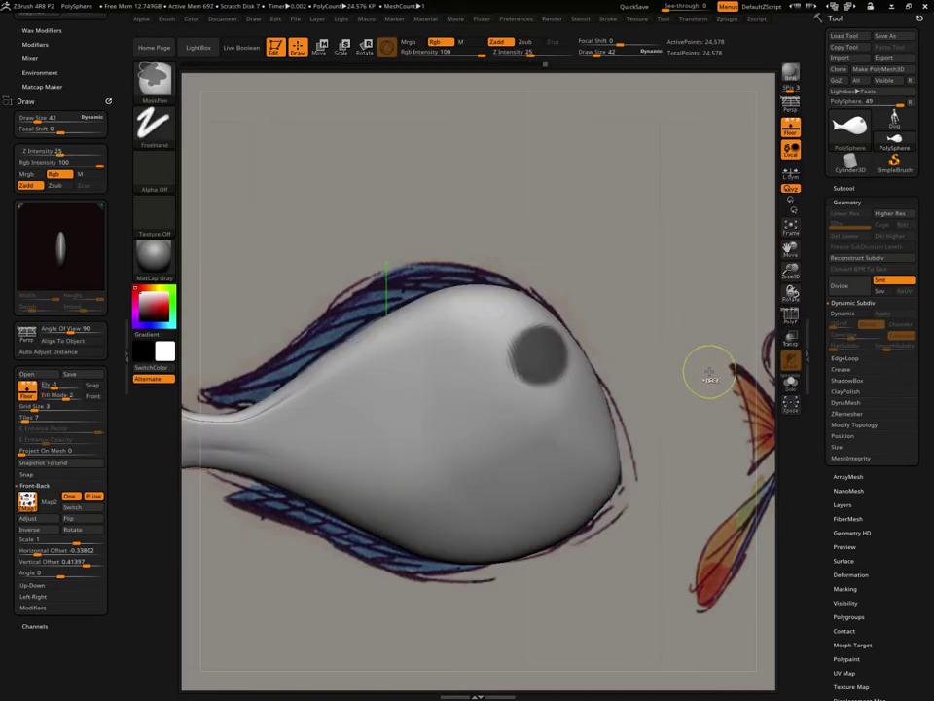
{"action": "mouse_move", "coordinate": [709, 376]}
{"action": "left_mouse_down"}
{"action": "mouse_move", "coordinate": [396, 294]}
{"action": "mouse_move", "coordinate": [681, 385]}
{"action": "mouse_move", "coordinate": [705, 382]}
{"action": "left_mouse_up"}
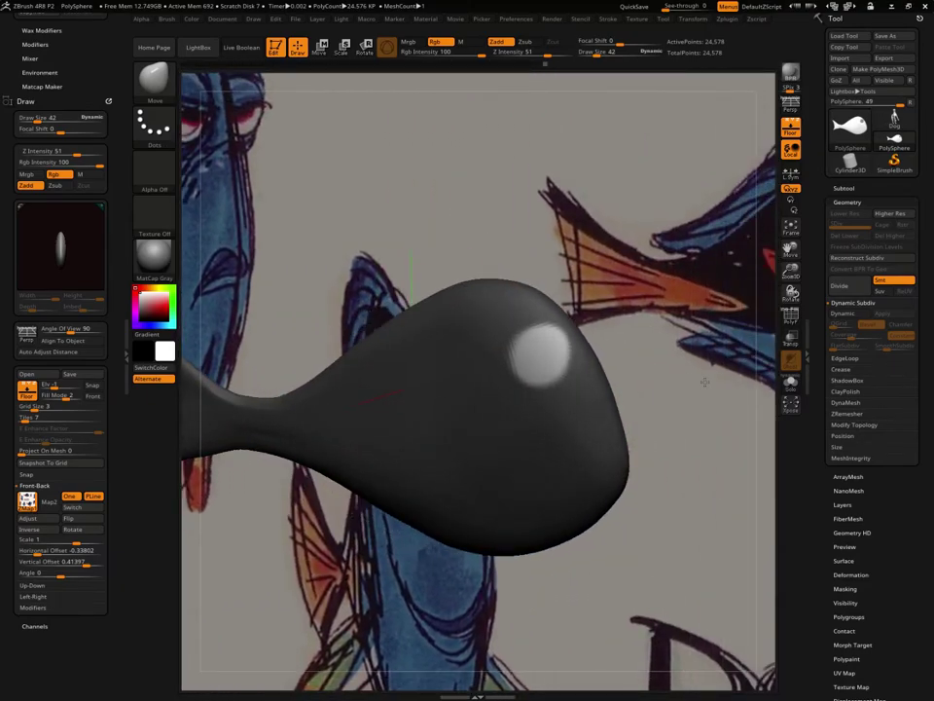
{"action": "key", "text": "ctrl"}
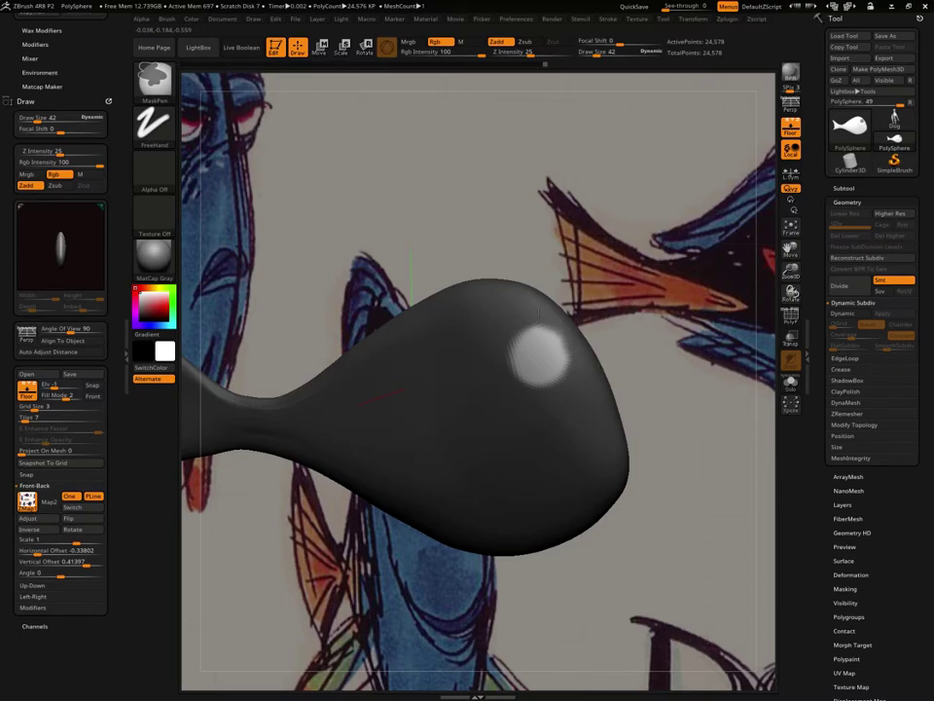
{"action": "left_click_drag", "start_coordinate": [598, 317], "coordinate": [761, 277]}
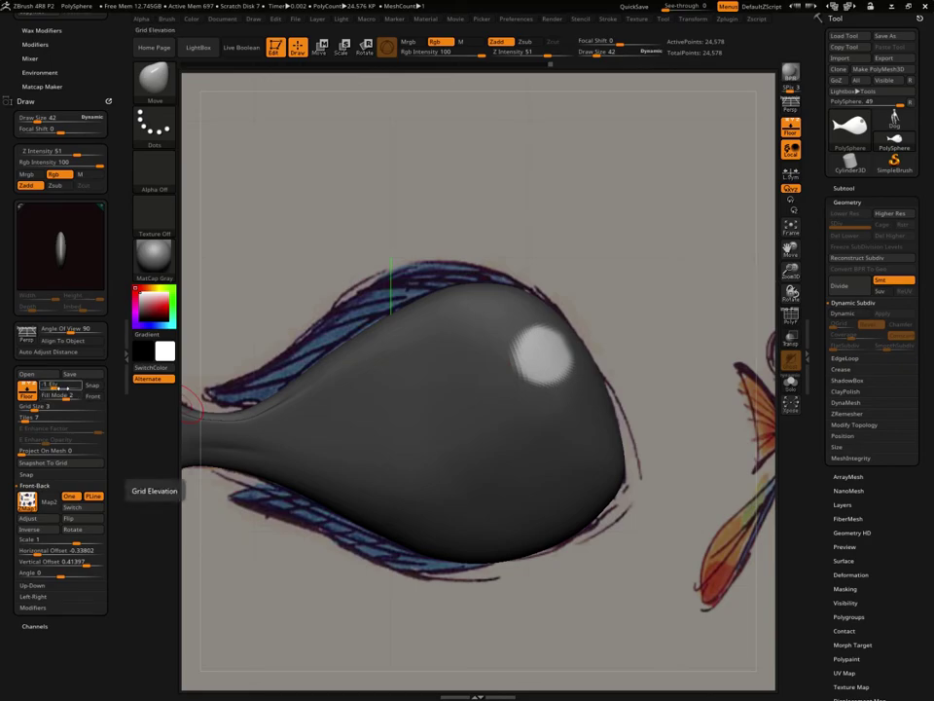
{"action": "left_click", "coordinate": [51, 394]}
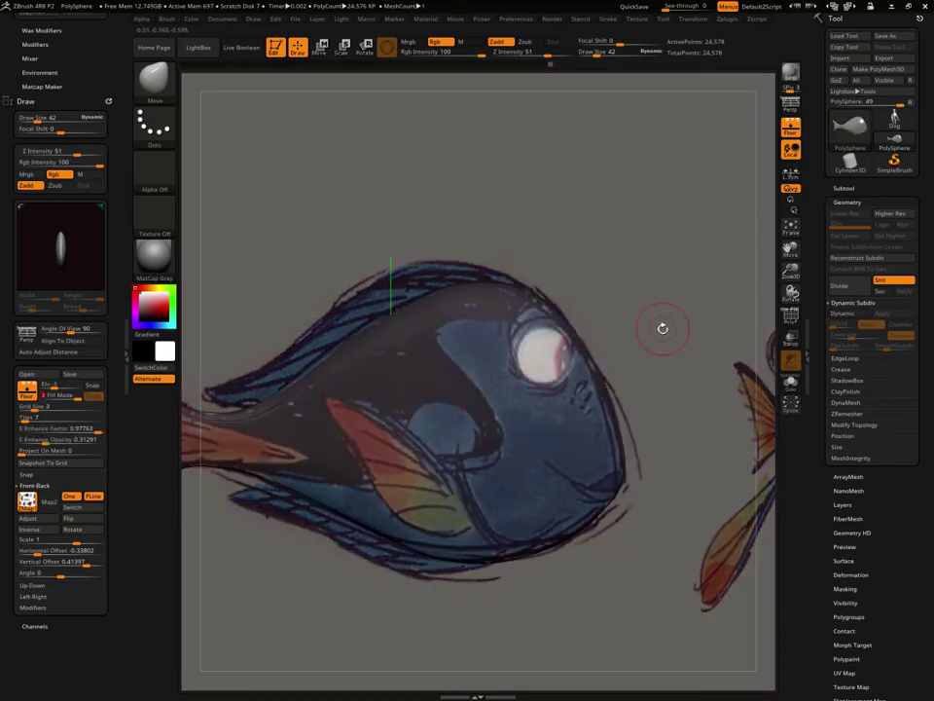
{"action": "mouse_move", "coordinate": [662, 328]}
{"action": "left_mouse_down"}
{"action": "mouse_move", "coordinate": [629, 349]}
{"action": "mouse_move", "coordinate": [649, 311]}
{"action": "left_mouse_up"}
{"action": "key", "text": "space"}
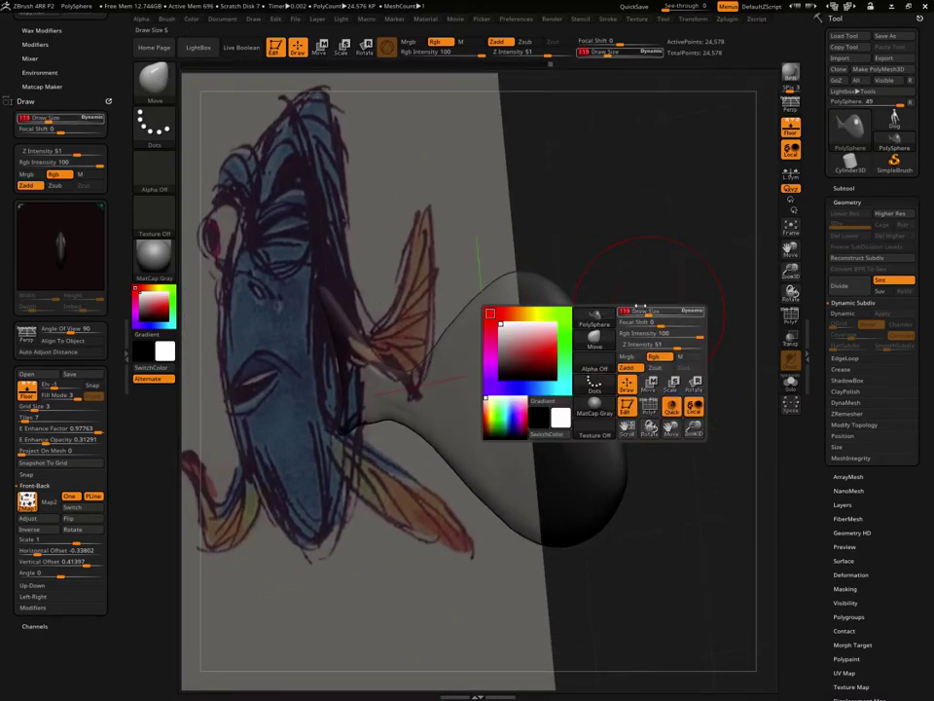
Pull a rounded eye bulge under the sketched eye, restore the overlay, and set Draw Size 77
{"action": "left_click", "coordinate": [65, 395]}
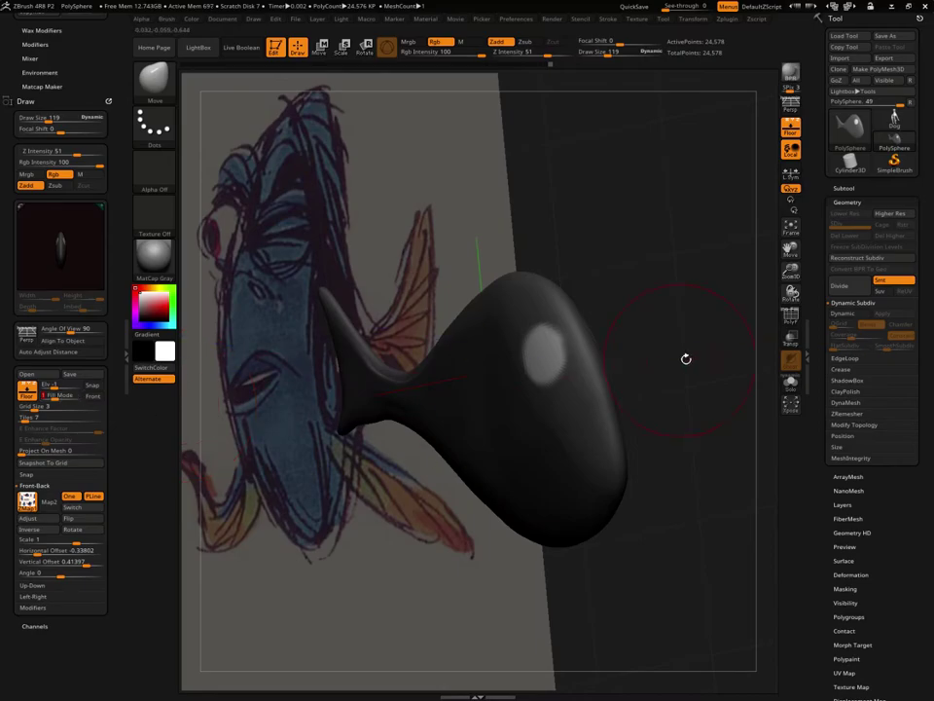
{"action": "left_click_drag", "start_coordinate": [686, 359], "coordinate": [619, 366]}
{"action": "mouse_move", "coordinate": [535, 362]}
{"action": "left_mouse_down"}
{"action": "mouse_move", "coordinate": [507, 371]}
{"action": "mouse_move", "coordinate": [510, 347]}
{"action": "mouse_move", "coordinate": [706, 332]}
{"action": "left_mouse_up"}
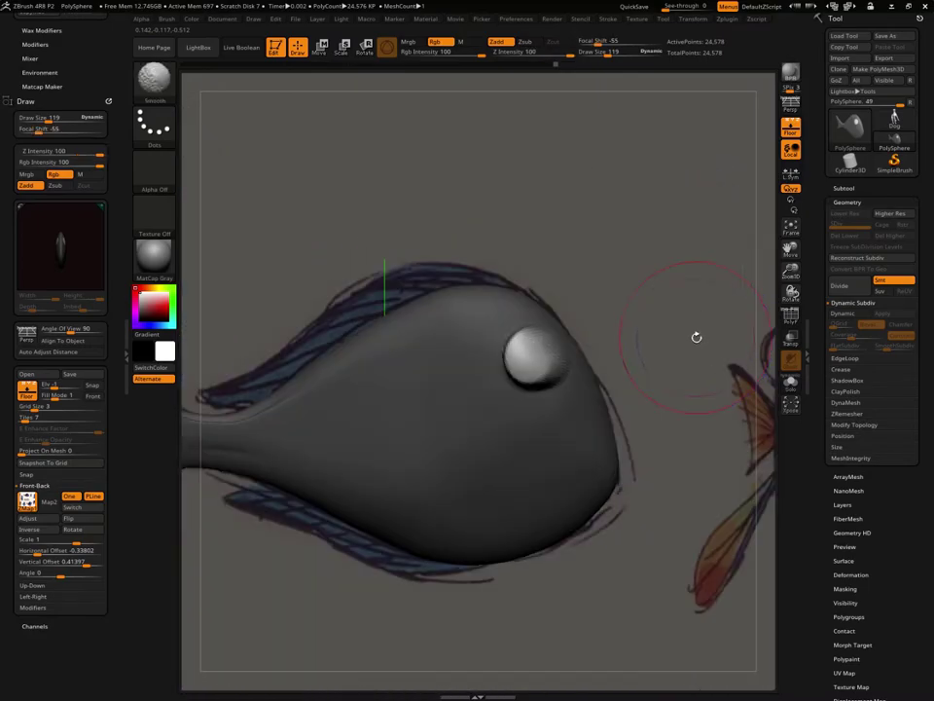
{"action": "left_click", "coordinate": [58, 394]}
{"action": "key", "text": "space"}
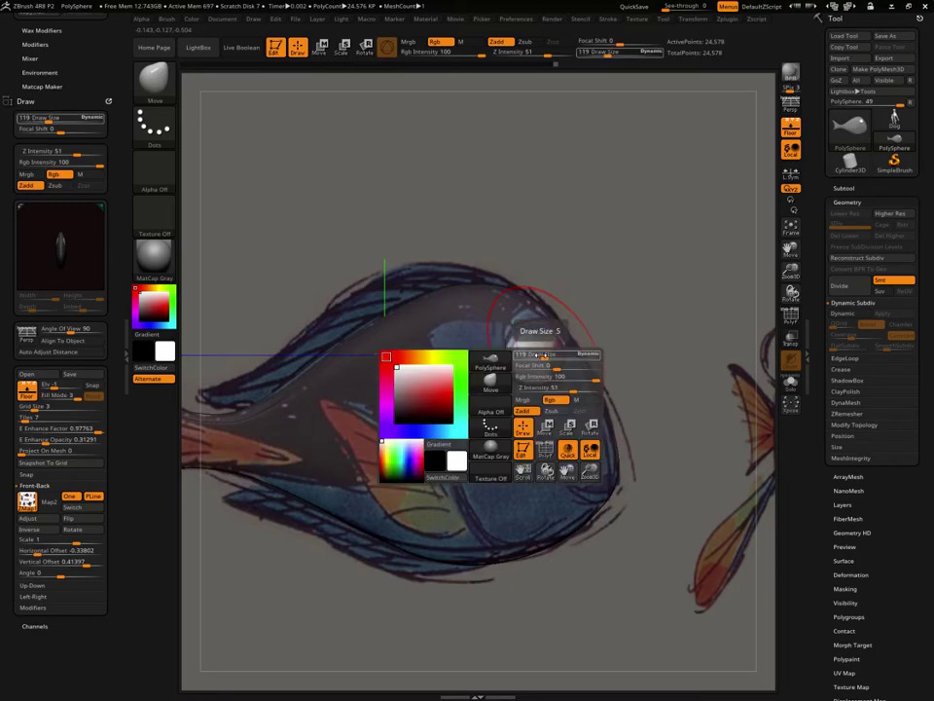
{"action": "left_click_drag", "start_coordinate": [545, 330], "coordinate": [533, 331]}
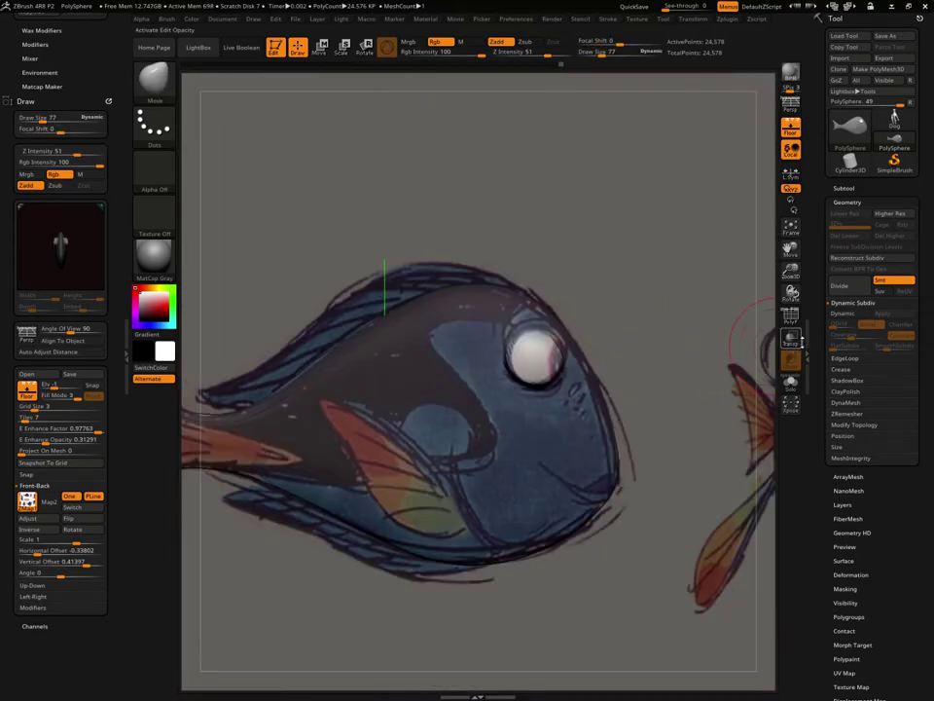
Set Draw Size 58 and refine both eye bulges with Move and Smooth in front and side views
{"action": "left_click", "coordinate": [790, 317]}
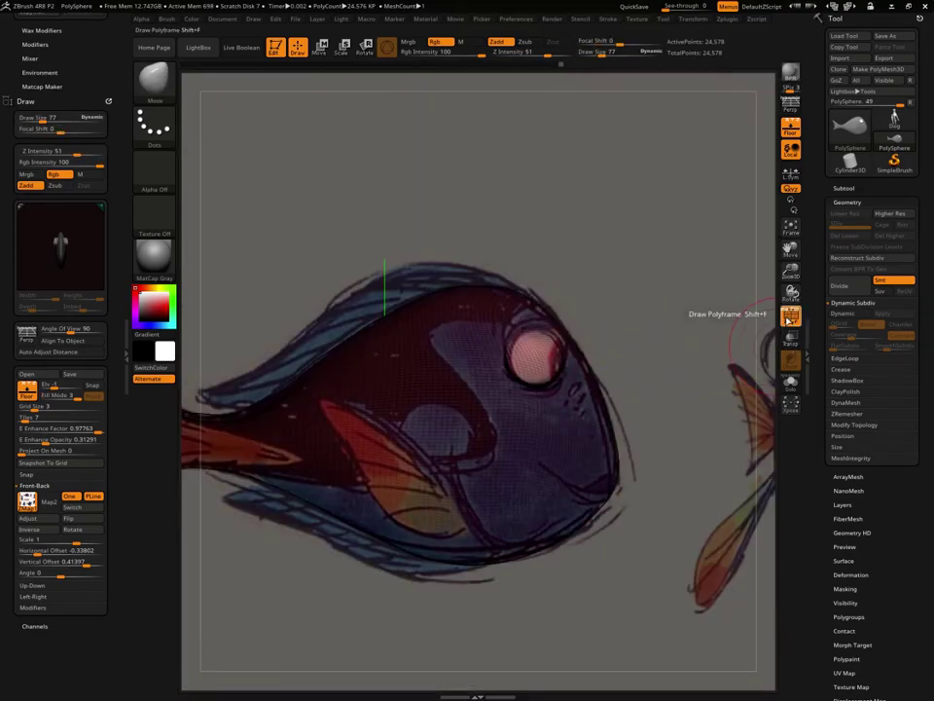
{"action": "right_click_drag", "start_coordinate": [759, 346], "coordinate": [619, 382], "text": "alt"}
{"action": "key", "text": "space"}
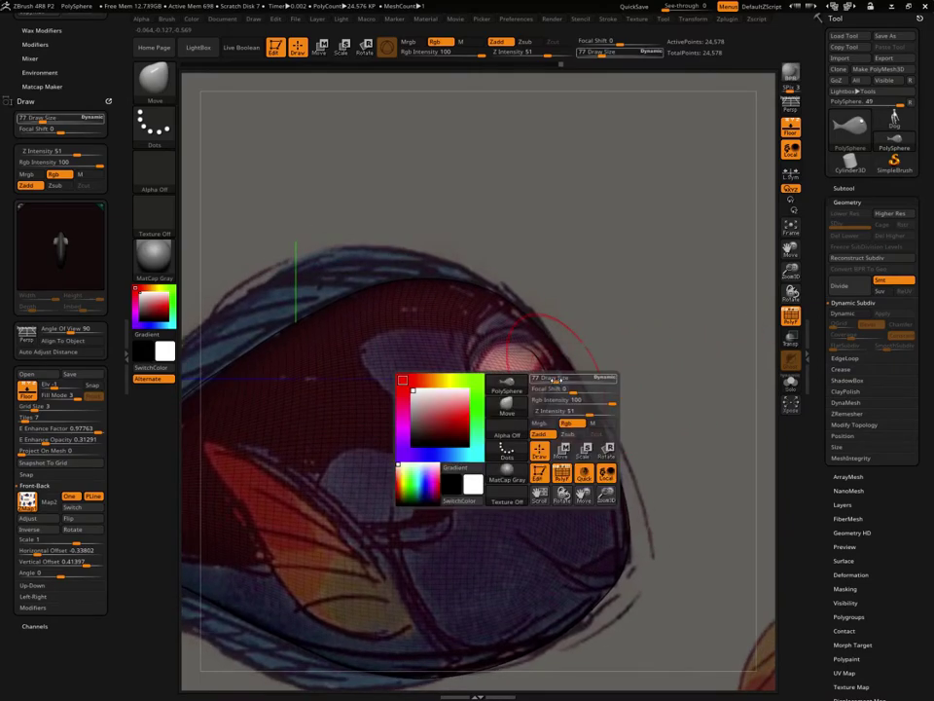
{"action": "left_click_drag", "start_coordinate": [554, 380], "coordinate": [547, 381]}
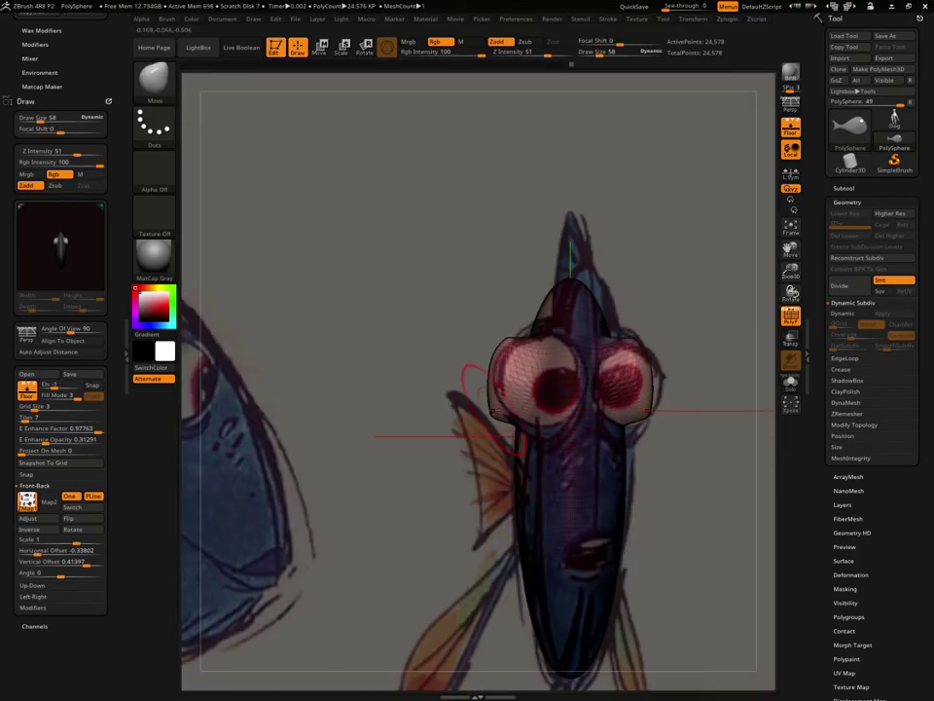
{"action": "key", "text": "shift"}
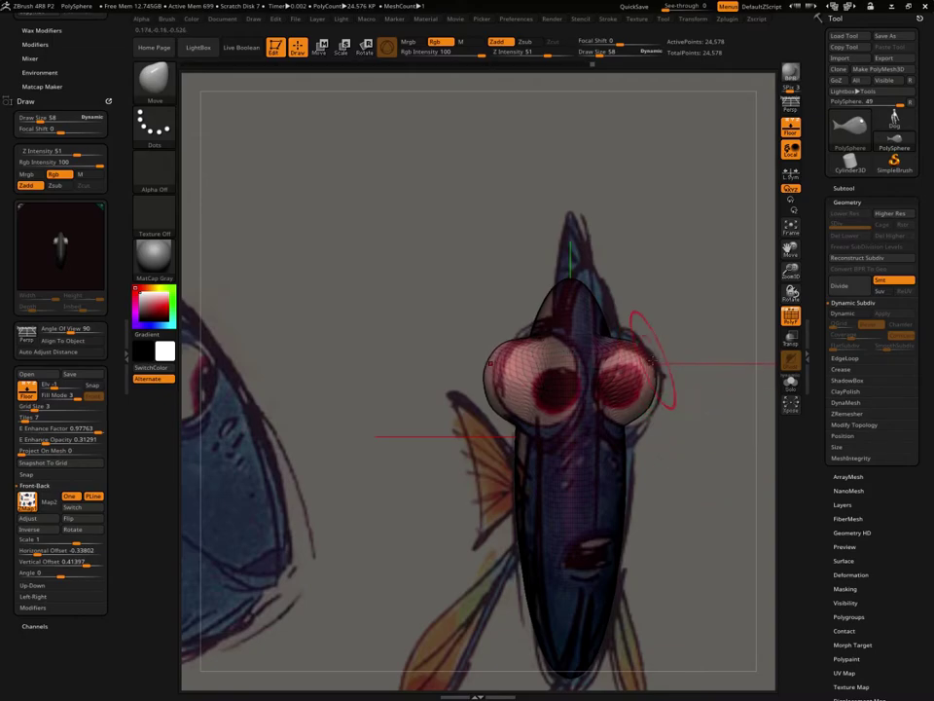
{"action": "mouse_move", "coordinate": [650, 362]}
{"action": "left_mouse_down"}
{"action": "mouse_move", "coordinate": [722, 453]}
{"action": "mouse_move", "coordinate": [745, 427]}
{"action": "left_mouse_up"}
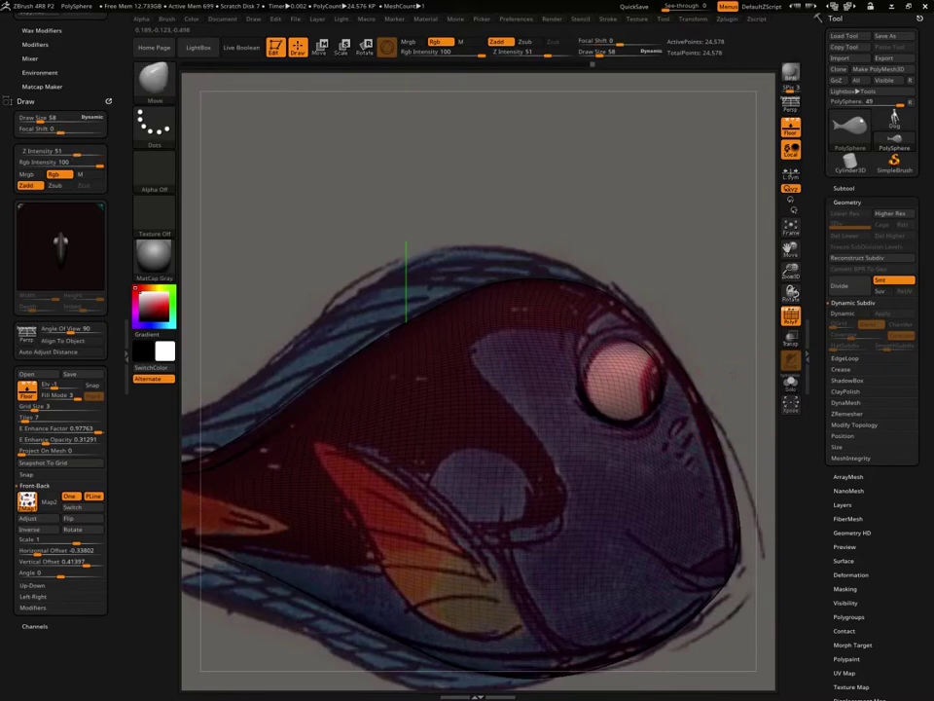
{"action": "mouse_move", "coordinate": [604, 385]}
{"action": "left_mouse_down", "text": "alt"}
{"action": "mouse_move", "coordinate": [617, 408]}
{"action": "mouse_move", "coordinate": [590, 423]}
{"action": "left_mouse_up", "text": "alt"}
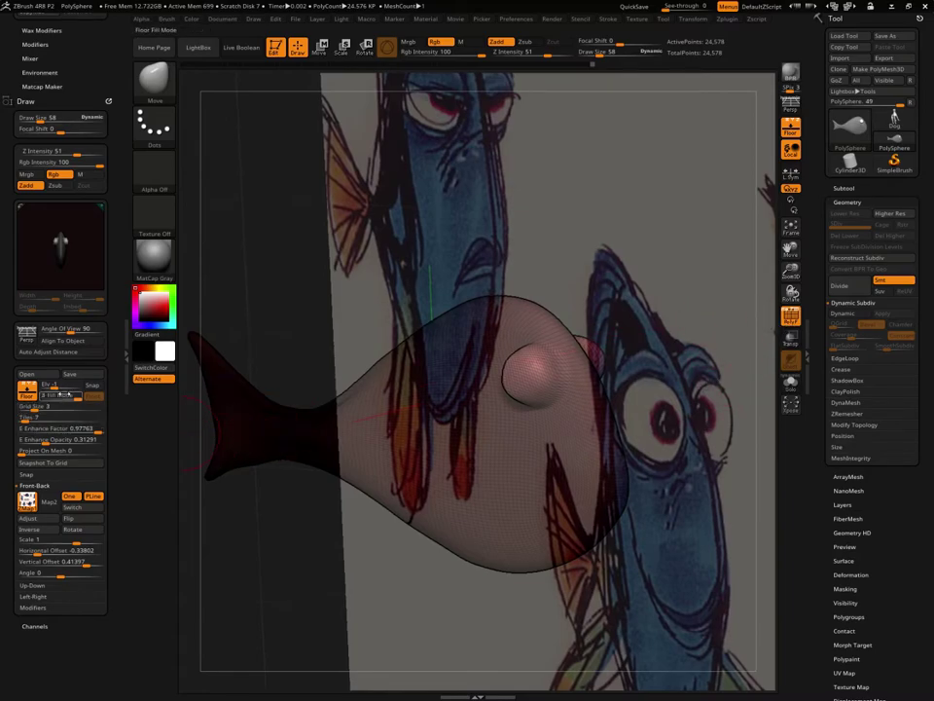
Hide the wireframe and expand the Tool > Geometry > DynaMesh options
{"action": "mouse_move", "coordinate": [701, 432]}
{"action": "left_mouse_down"}
{"action": "mouse_move", "coordinate": [679, 443]}
{"action": "mouse_move", "coordinate": [692, 447]}
{"action": "mouse_move", "coordinate": [693, 423]}
{"action": "left_mouse_up"}
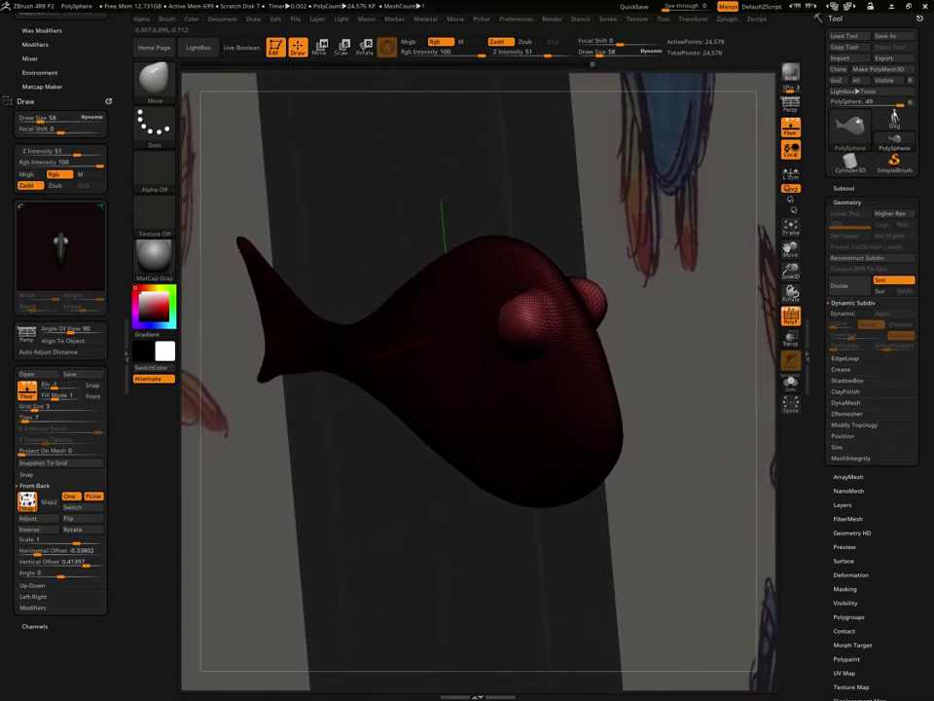
{"action": "left_click", "coordinate": [790, 321]}
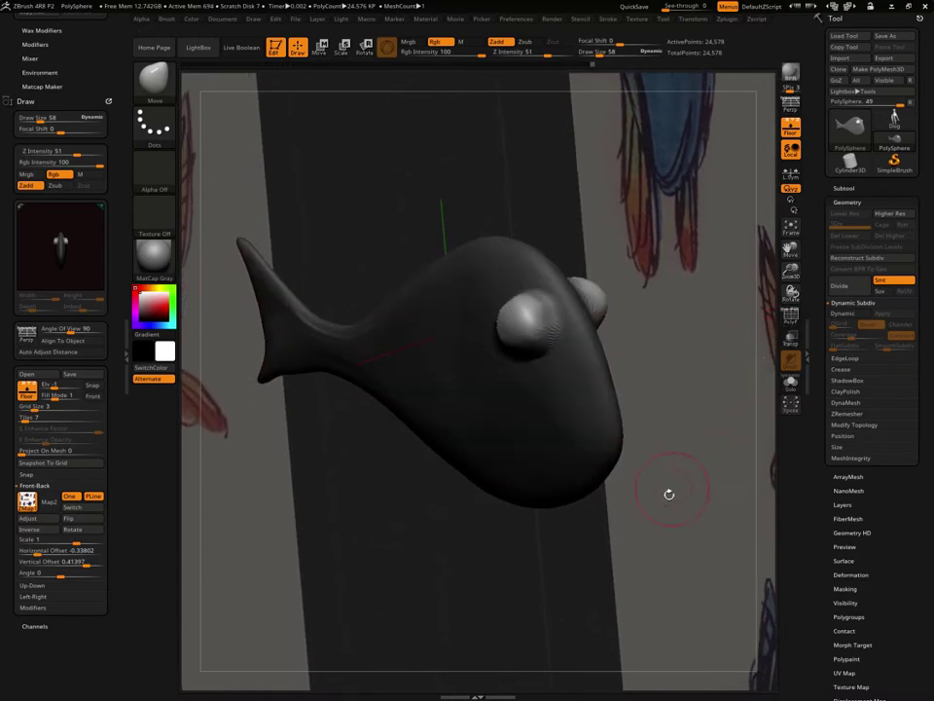
{"action": "left_click", "coordinate": [852, 403]}
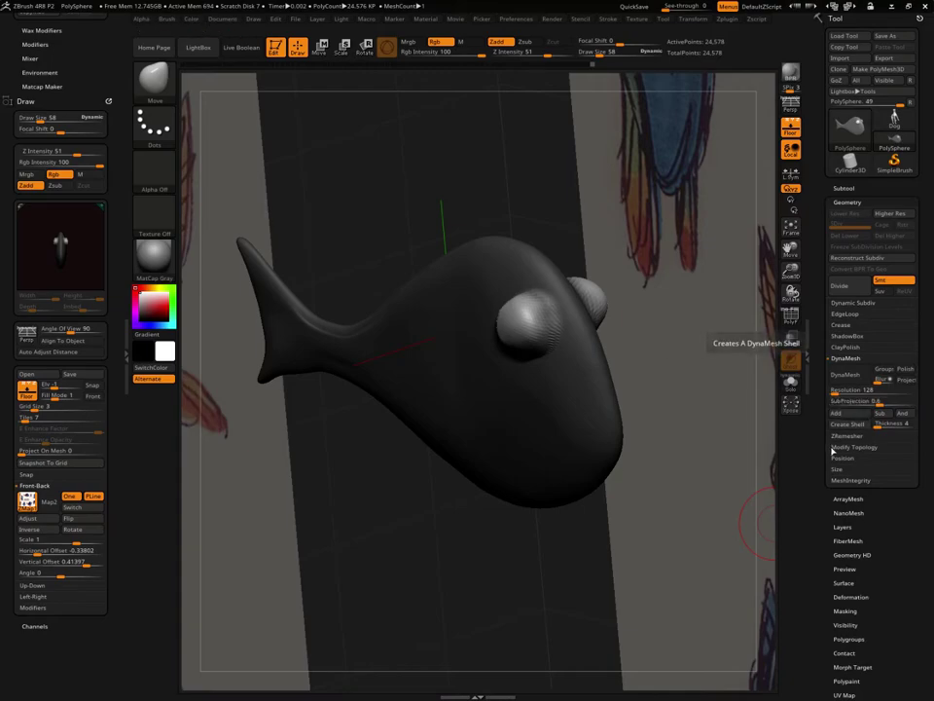
Clear the mask and DynaMesh the fish at Resolution 128 into one even 7,756-point mesh
{"action": "left_click", "coordinate": [847, 375]}
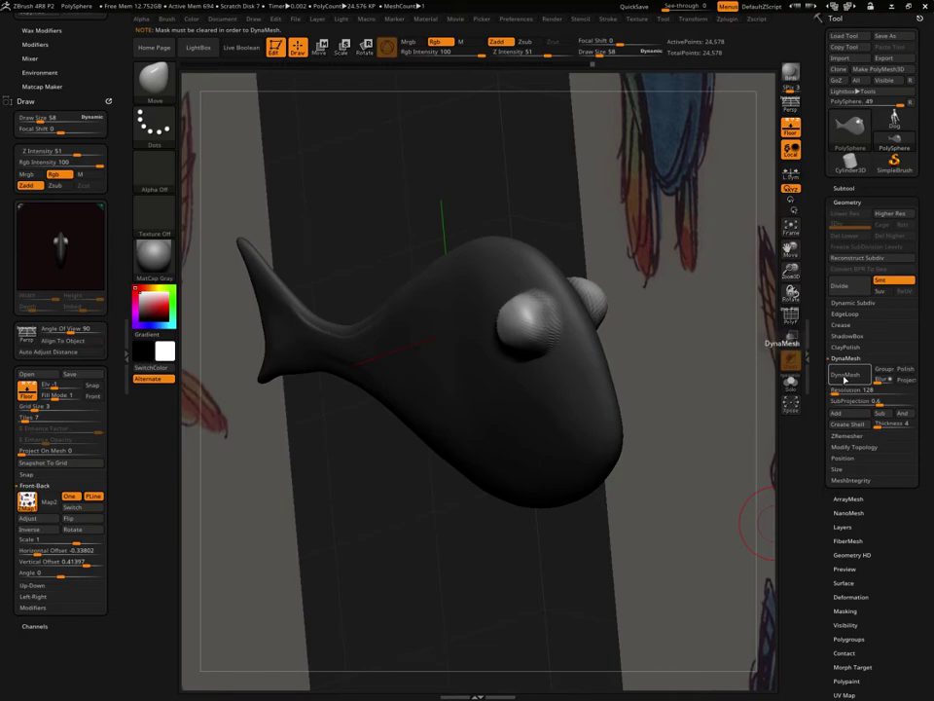
{"action": "left_click", "coordinate": [692, 441], "text": "ctrl"}
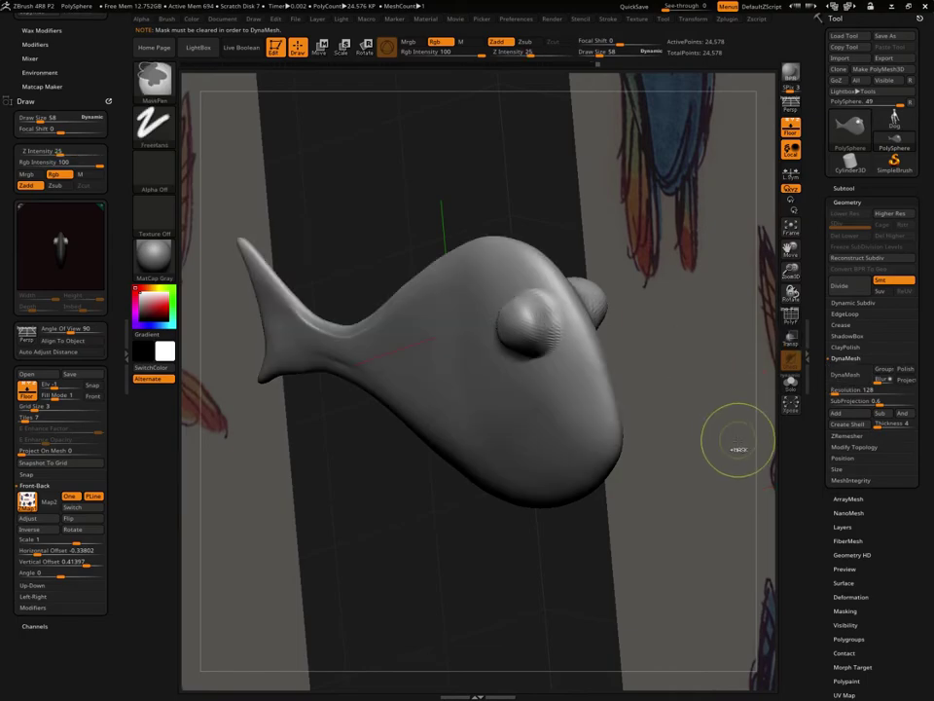
{"action": "left_click", "coordinate": [848, 376]}
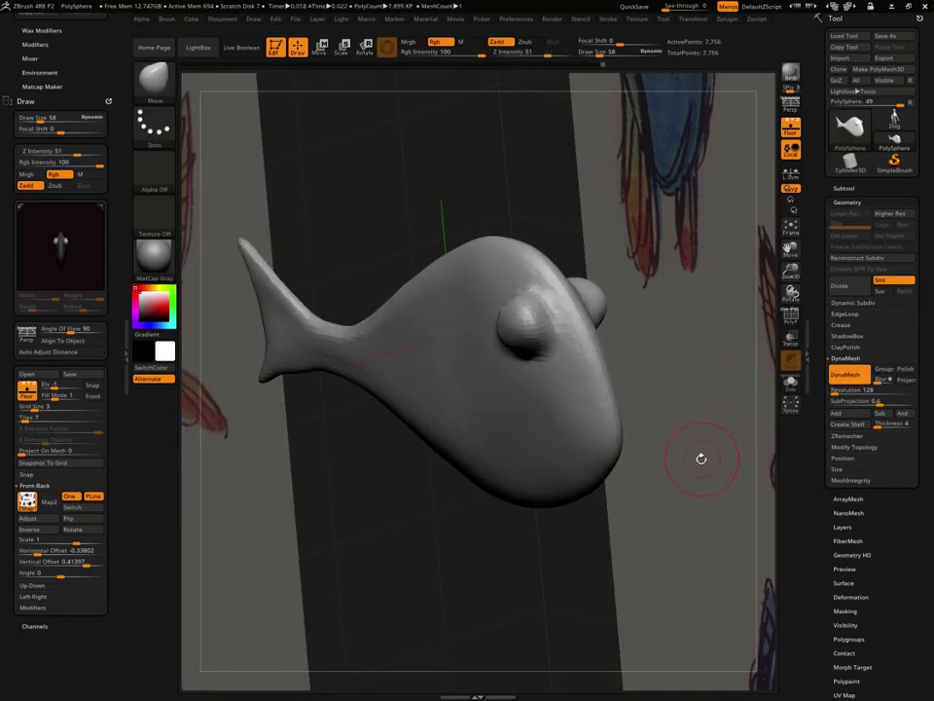
Turn on PolyF and check the DynaMeshed fish against the side reference
{"action": "left_click_drag", "start_coordinate": [700, 458], "coordinate": [728, 444]}
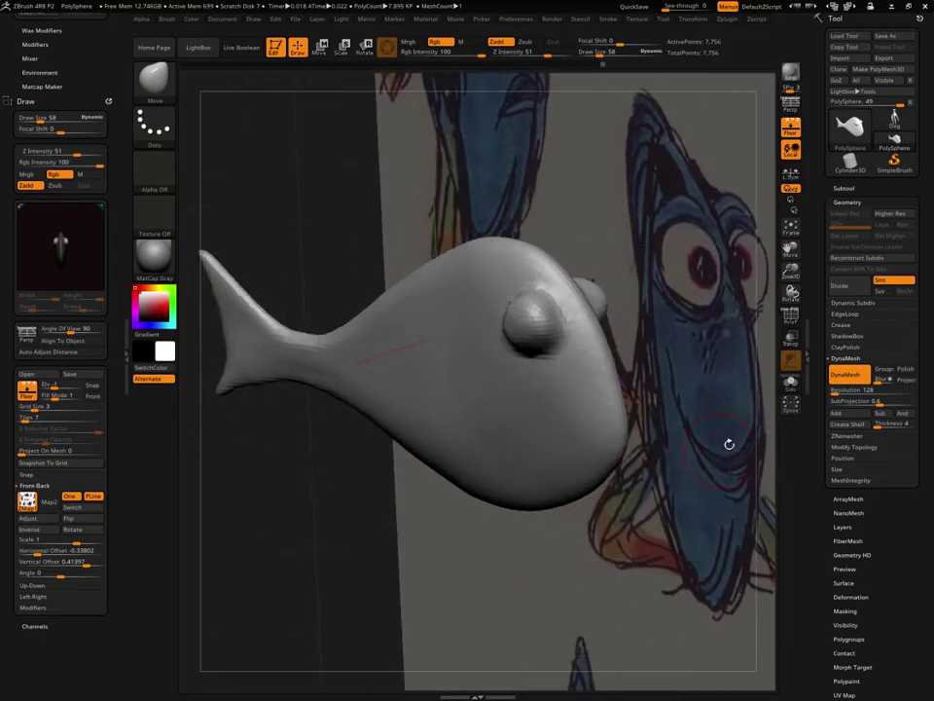
{"action": "left_click", "coordinate": [794, 320]}
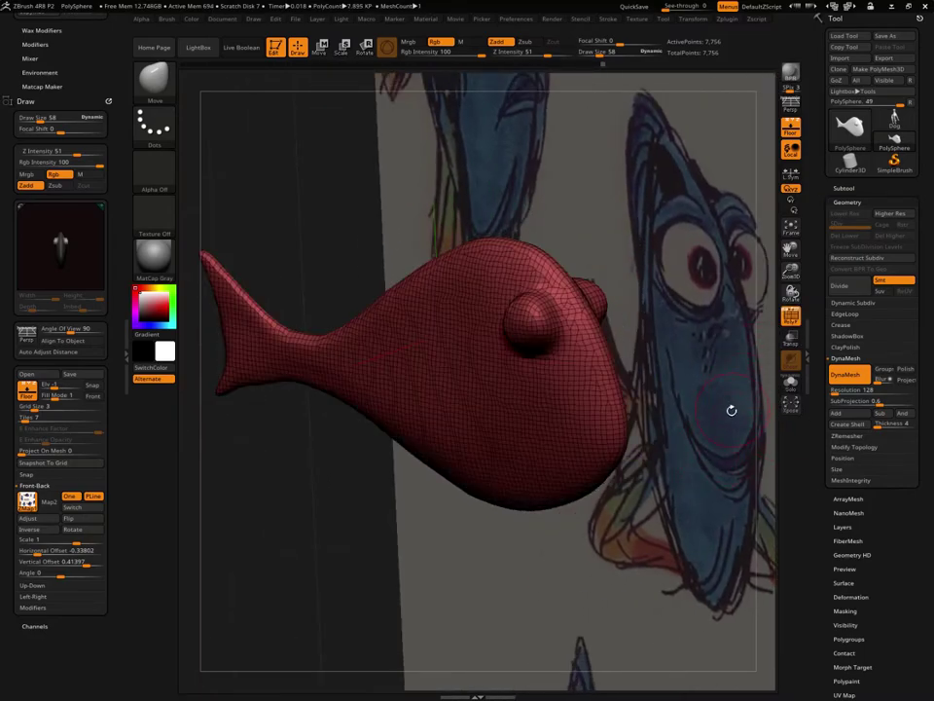
{"action": "mouse_move", "coordinate": [715, 428]}
{"action": "left_mouse_down"}
{"action": "mouse_move", "coordinate": [728, 425]}
{"action": "mouse_move", "coordinate": [686, 428]}
{"action": "left_mouse_up"}
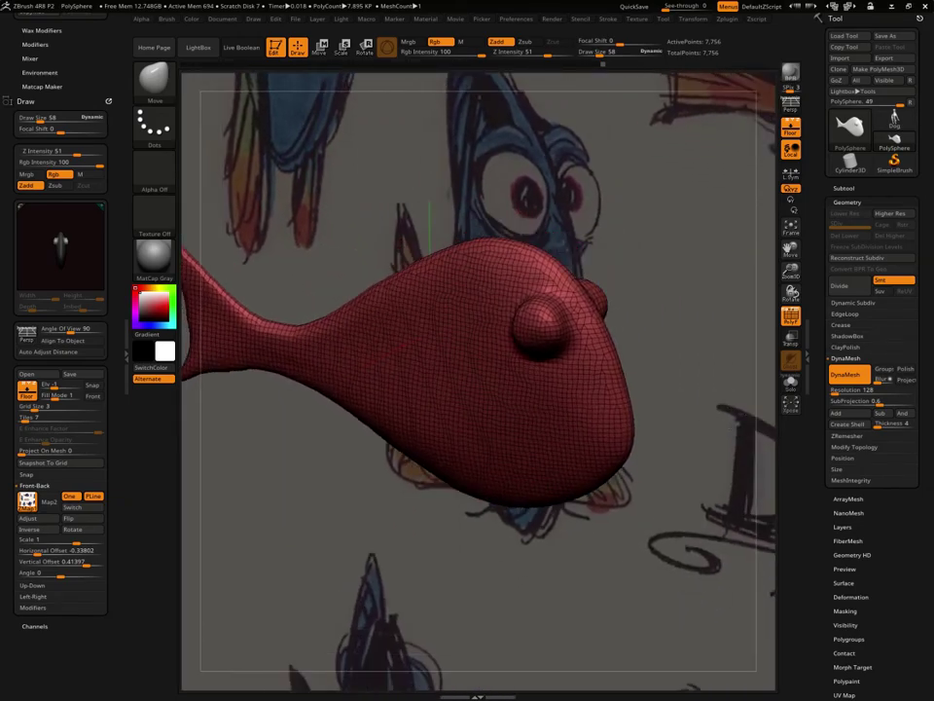
{"action": "mouse_move", "coordinate": [728, 424]}
{"action": "left_mouse_down"}
{"action": "mouse_move", "coordinate": [706, 441]}
{"action": "mouse_move", "coordinate": [732, 421]}
{"action": "left_mouse_up"}
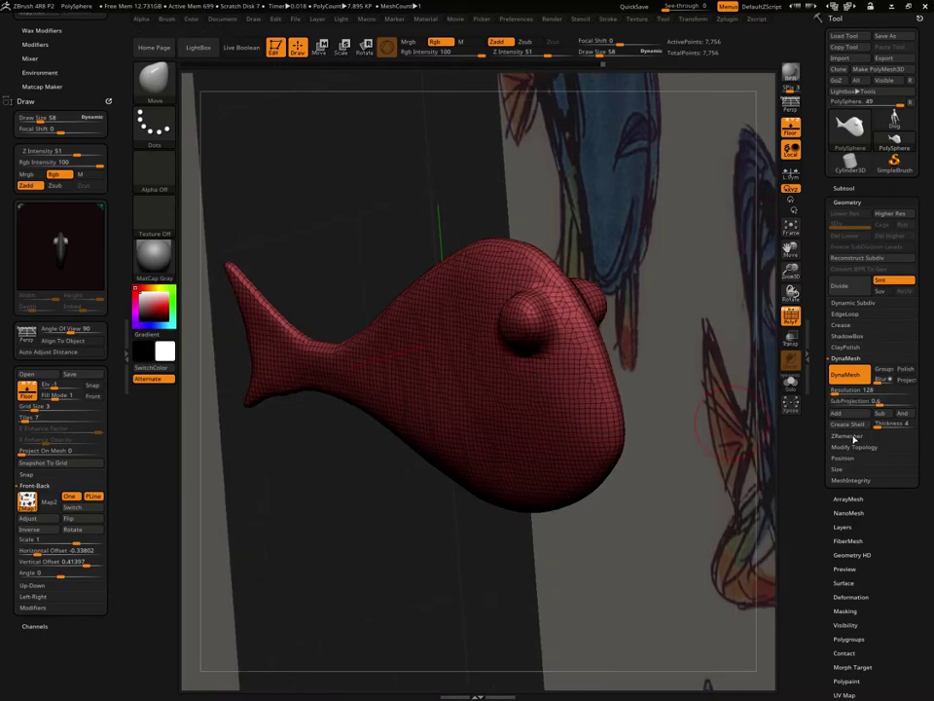
{"action": "mouse_move", "coordinate": [712, 475]}
{"action": "left_mouse_down", "text": "shift"}
{"action": "mouse_move", "coordinate": [717, 463]}
{"action": "mouse_move", "coordinate": [699, 476]}
{"action": "mouse_move", "coordinate": [718, 463]}
{"action": "left_mouse_up", "text": "shift"}
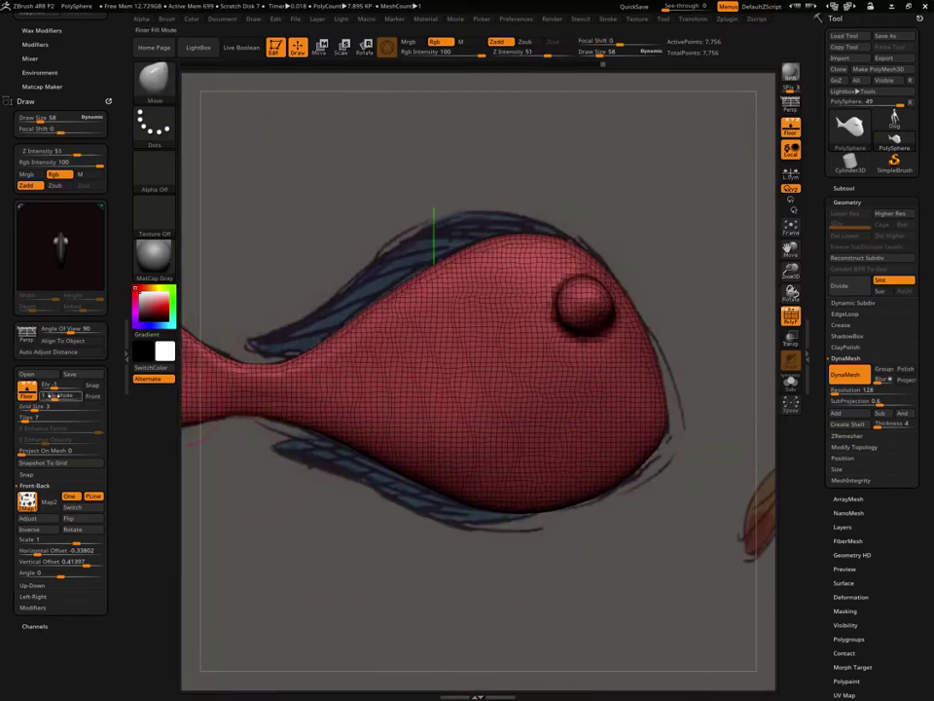
Overlay the reference sketch on a see-through fish and zoom to an exact front view
{"action": "left_click", "coordinate": [57, 395]}
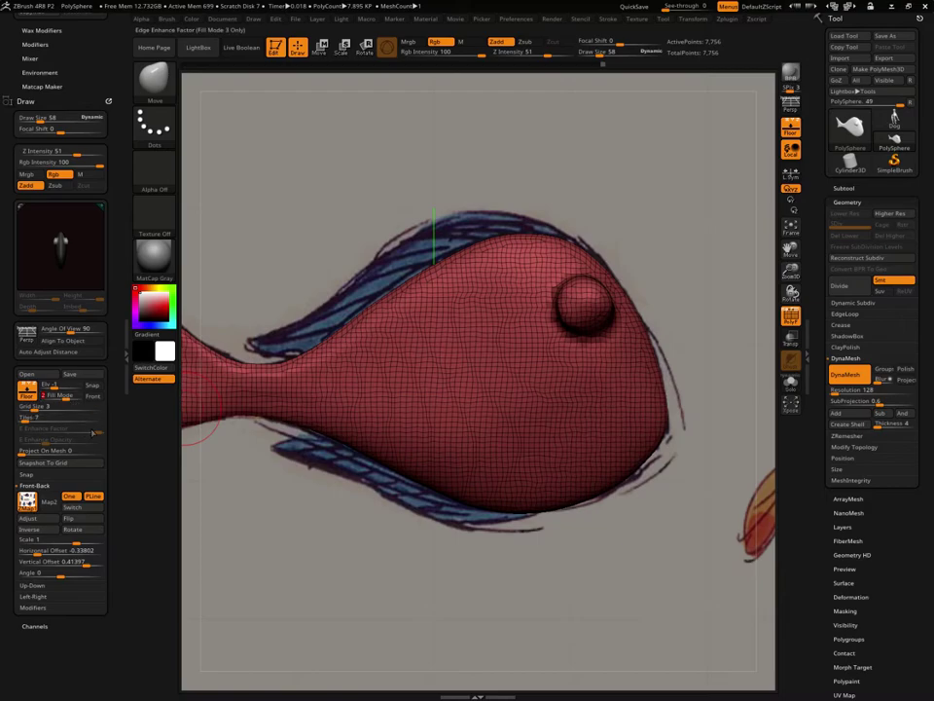
{"action": "left_click", "coordinate": [78, 395]}
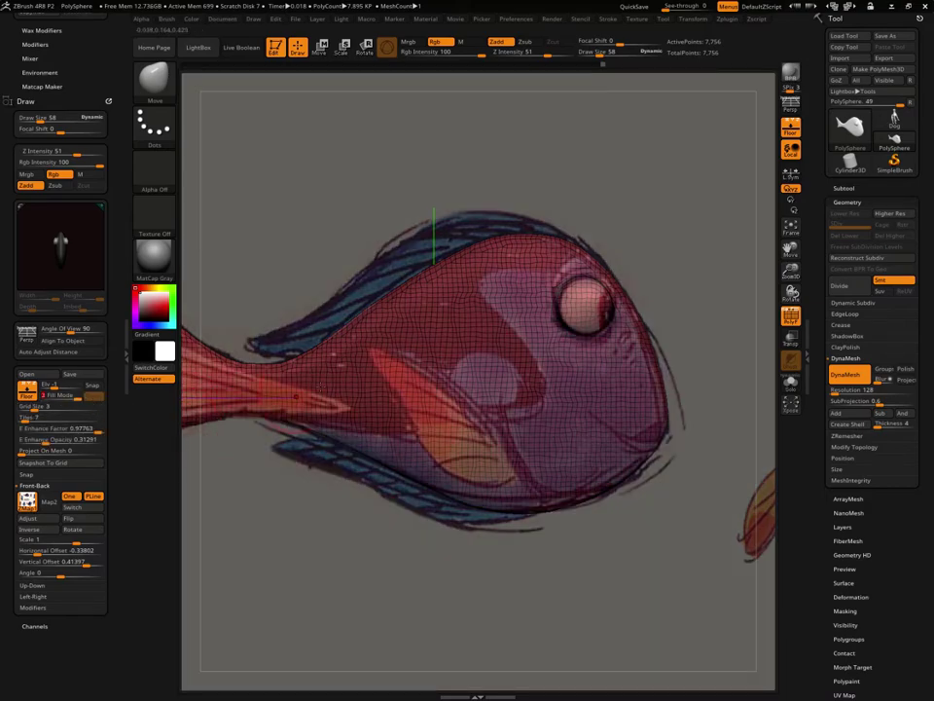
{"action": "mouse_move", "coordinate": [689, 303]}
{"action": "right_mouse_down", "text": "ctrl"}
{"action": "mouse_move", "coordinate": [627, 324]}
{"action": "mouse_move", "coordinate": [520, 297]}
{"action": "right_mouse_up", "text": "ctrl"}
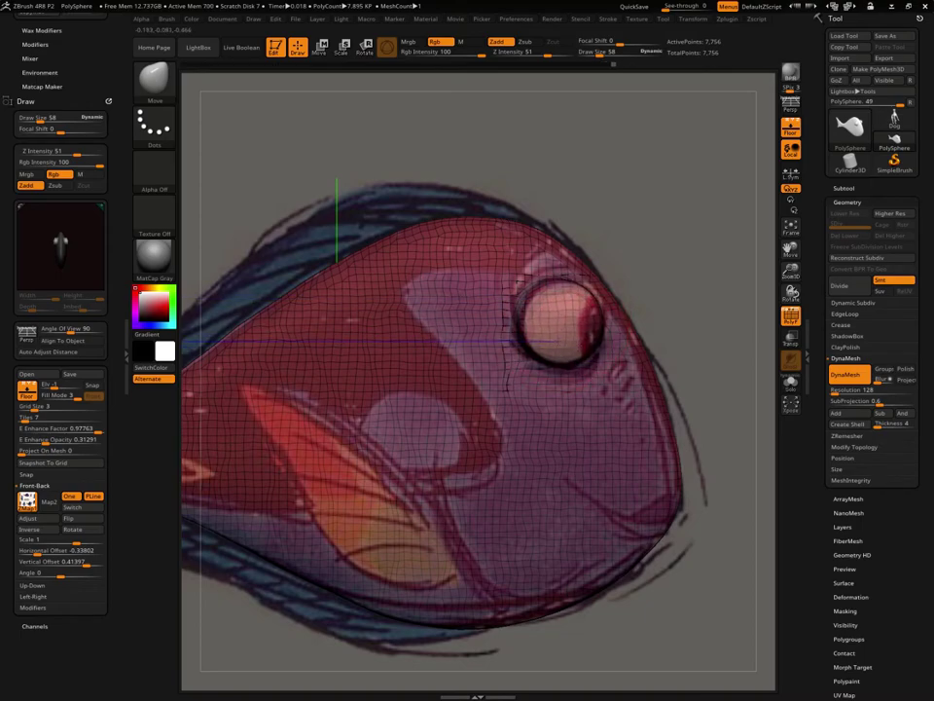
{"action": "mouse_move", "coordinate": [649, 281]}
{"action": "right_mouse_down", "text": "shift"}
{"action": "mouse_move", "coordinate": [715, 283]}
{"action": "mouse_move", "coordinate": [665, 292]}
{"action": "right_mouse_up", "text": "shift"}
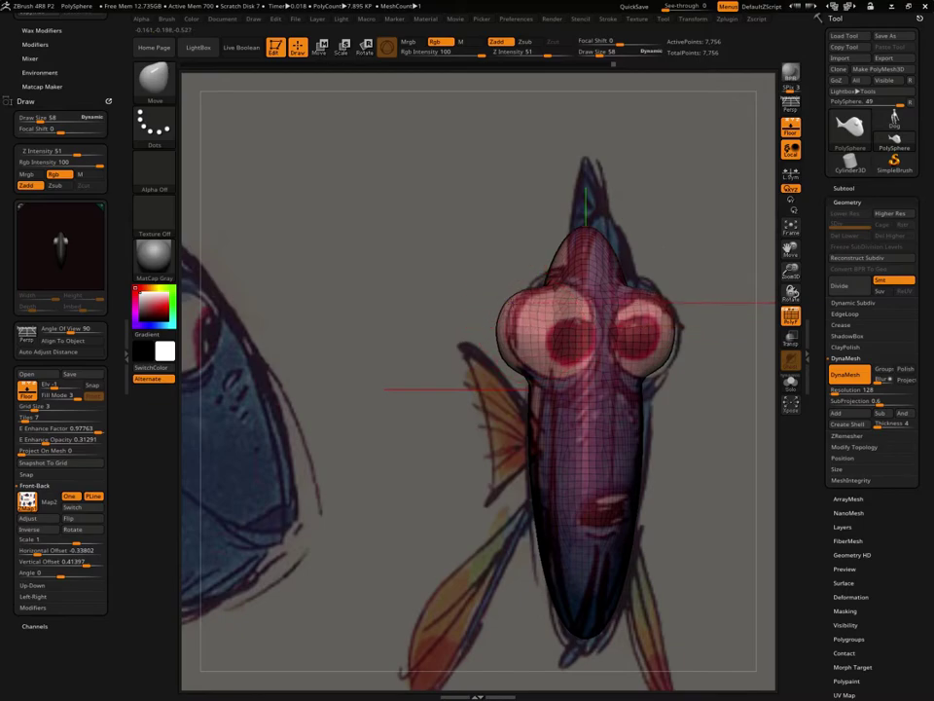
Reduce the brush Draw Size from 58 to 45, then make the fish opaque again at Fill Mode 1
{"action": "key", "text": "space"}
{"action": "left_click_drag", "start_coordinate": [545, 305], "coordinate": [526, 304]}
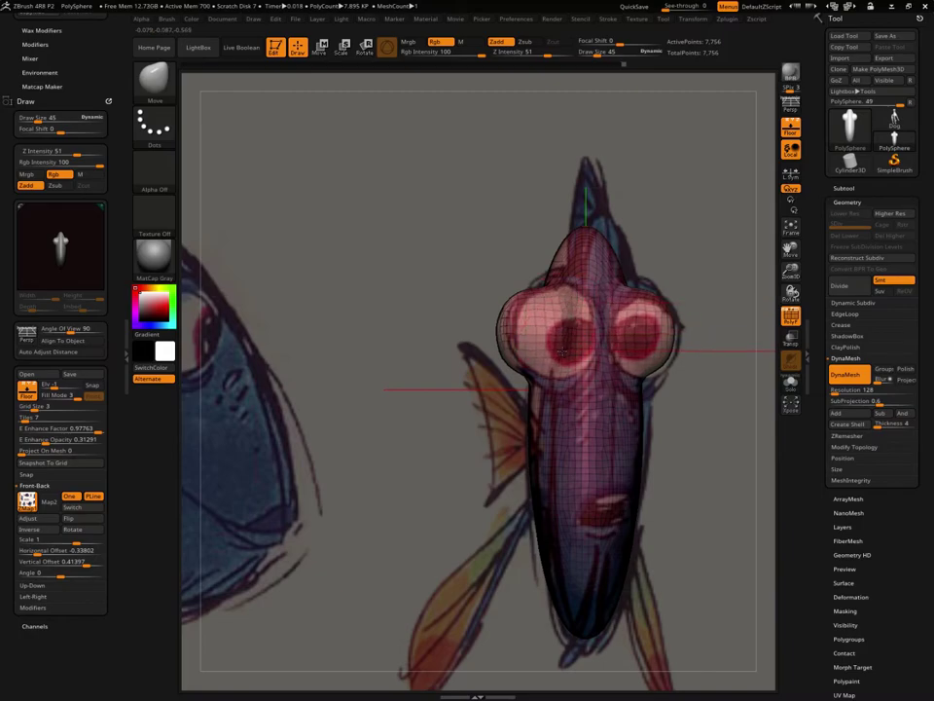
{"action": "mouse_move", "coordinate": [709, 261]}
{"action": "left_mouse_down"}
{"action": "mouse_move", "coordinate": [682, 292]}
{"action": "mouse_move", "coordinate": [710, 267]}
{"action": "left_mouse_up"}
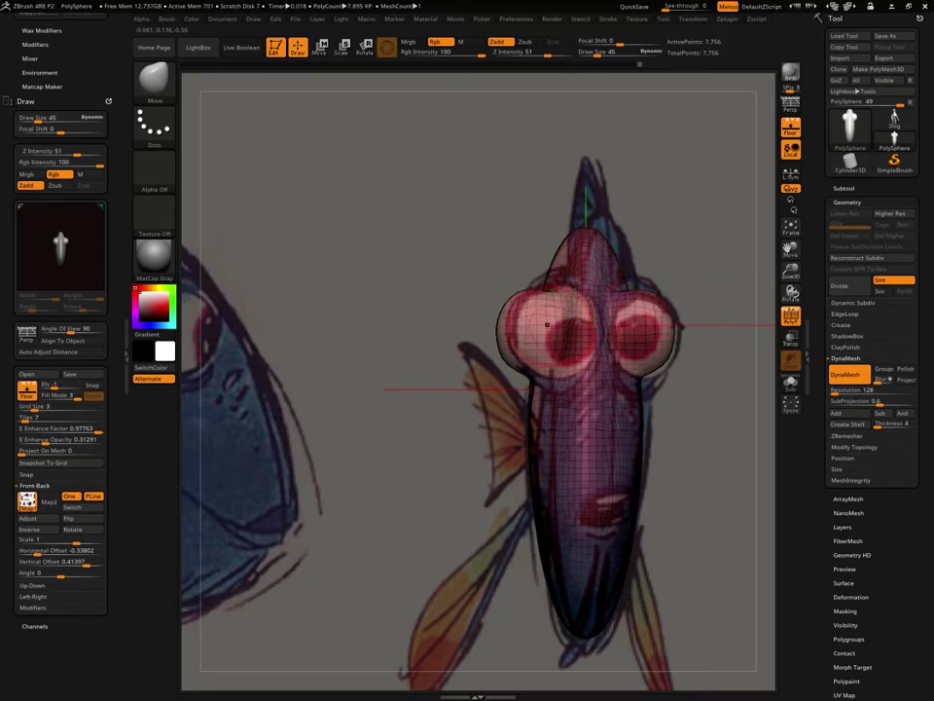
{"action": "key", "text": "ctrl"}
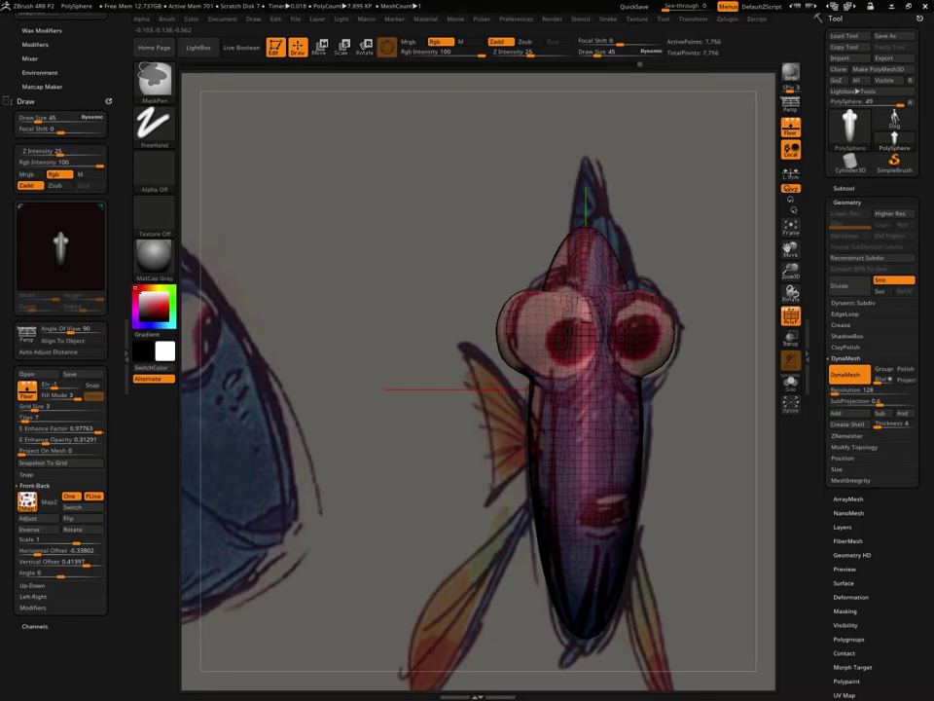
{"action": "left_click", "coordinate": [60, 395]}
Set Draw Size to 39 and mask the fish body, leaving the eyes free
{"action": "left_click_drag", "start_coordinate": [459, 433], "coordinate": [520, 338]}
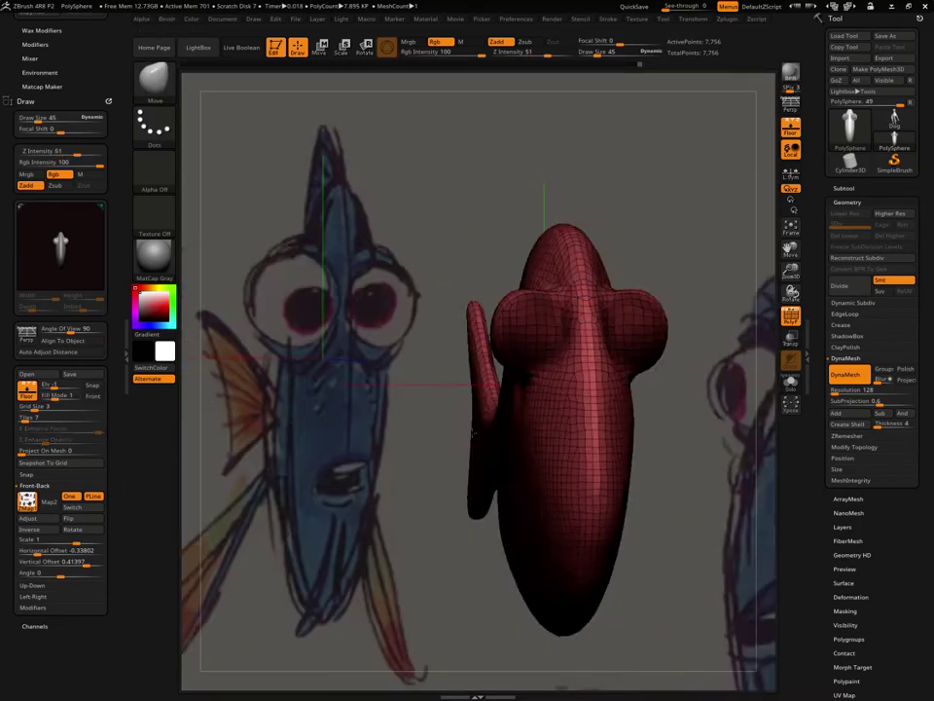
{"action": "key", "text": "ctrl"}
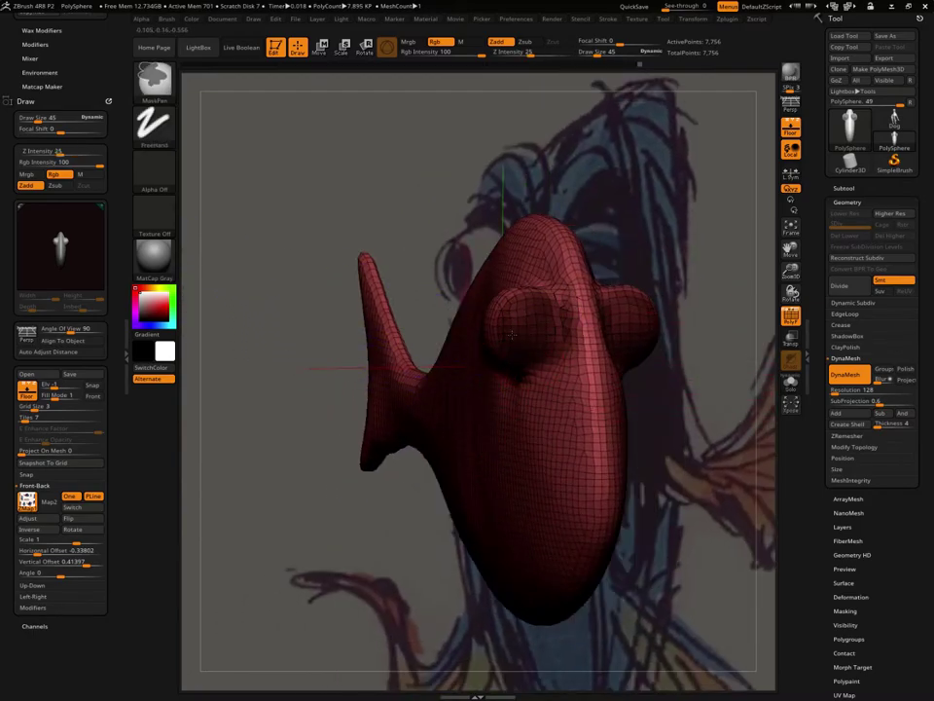
{"action": "left_click_drag", "start_coordinate": [690, 277], "coordinate": [676, 275]}
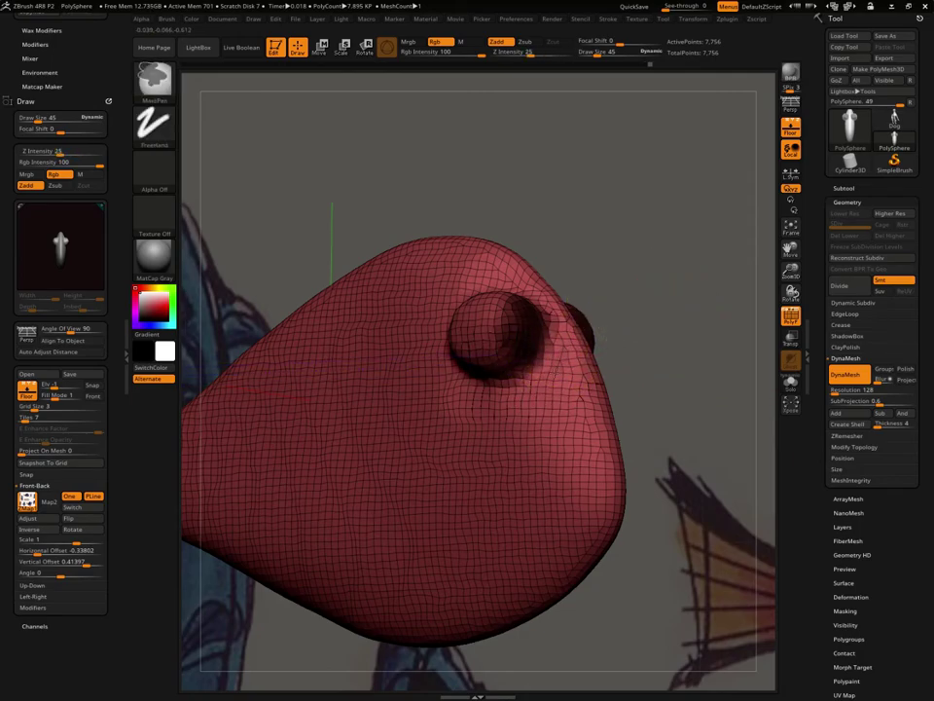
{"action": "key", "text": "space"}
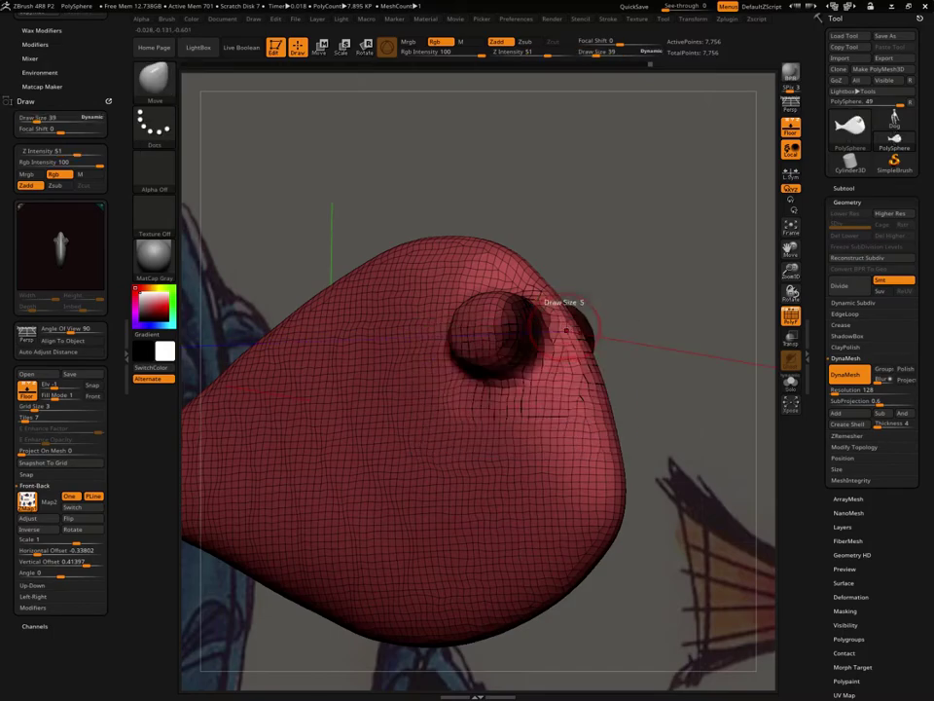
{"action": "key", "text": "ctrl"}
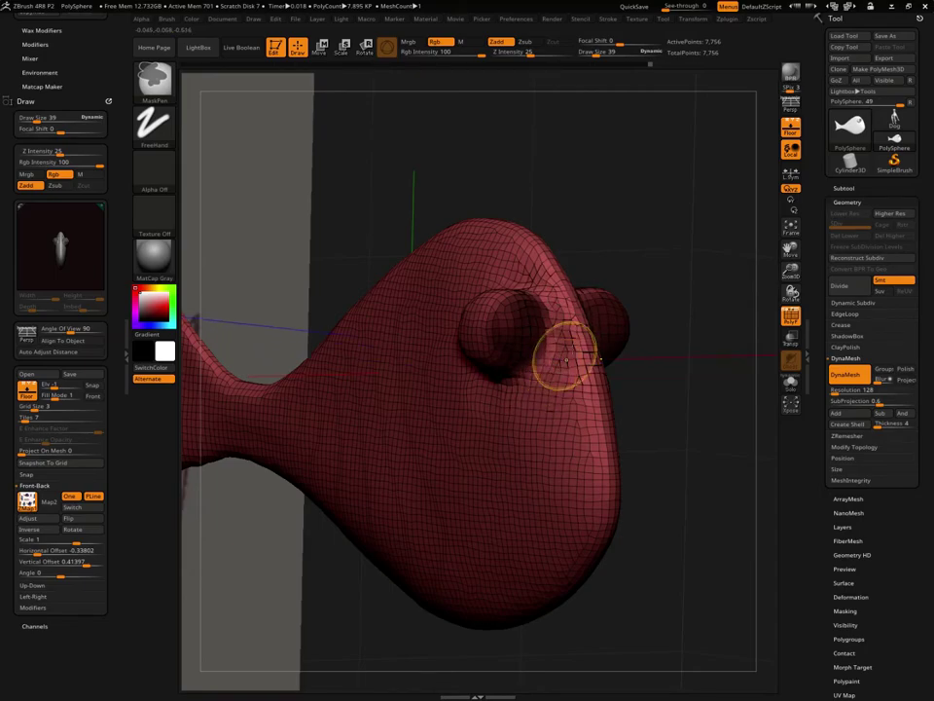
{"action": "left_click_drag", "start_coordinate": [567, 360], "coordinate": [664, 313]}
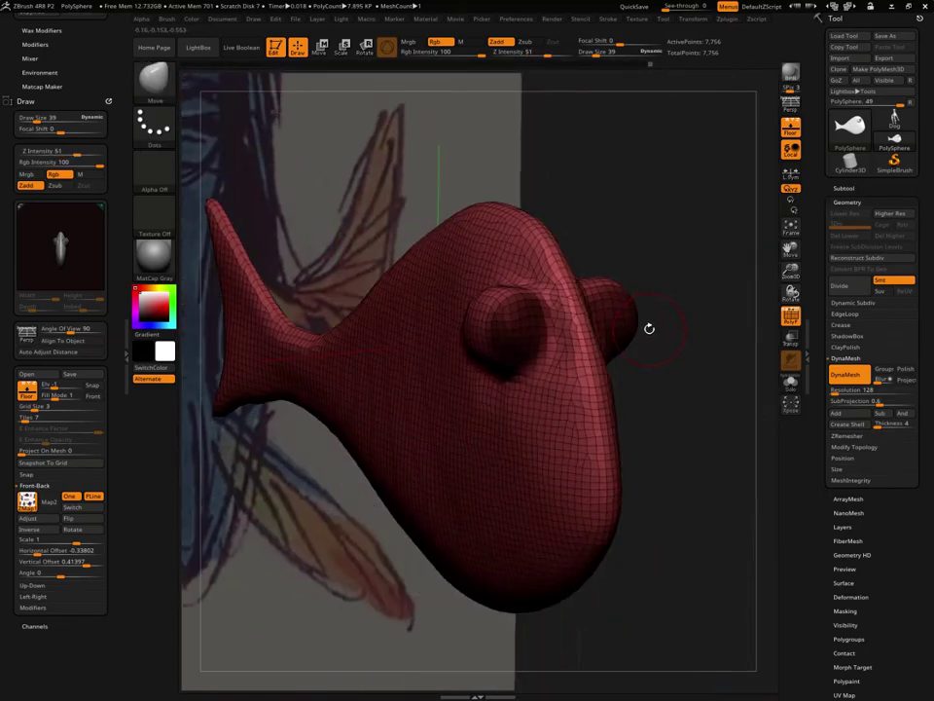
{"action": "left_click", "coordinate": [693, 323], "text": "ctrl"}
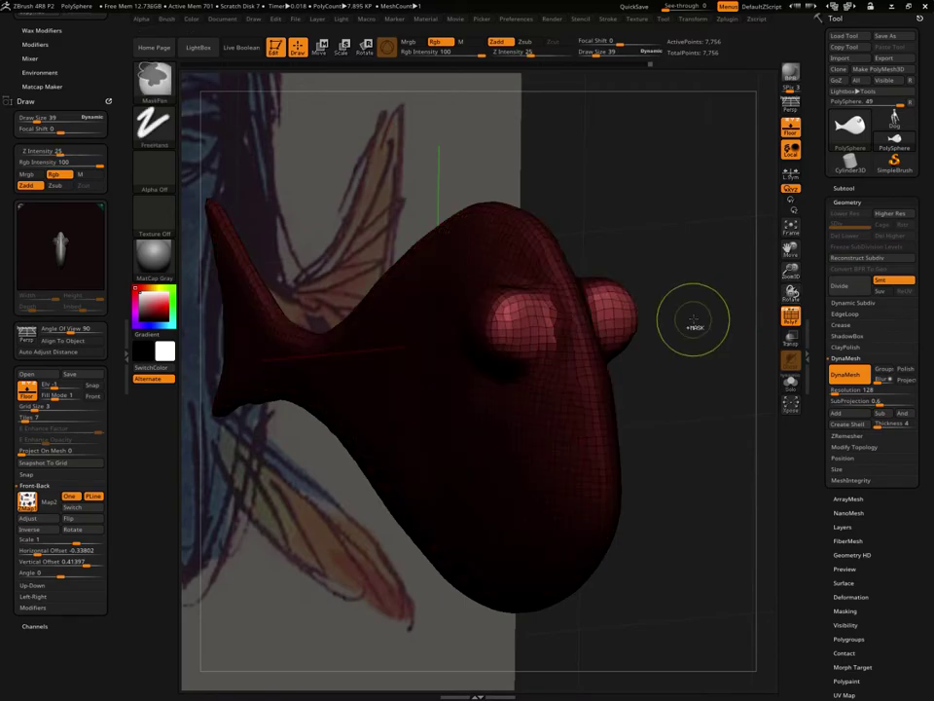
Try pulling the top of an eye into a point, then orbit around to check the eye shape
{"action": "mouse_move", "coordinate": [693, 316]}
{"action": "left_mouse_down"}
{"action": "mouse_move", "coordinate": [708, 318]}
{"action": "mouse_move", "coordinate": [688, 323]}
{"action": "mouse_move", "coordinate": [605, 303]}
{"action": "left_mouse_up"}
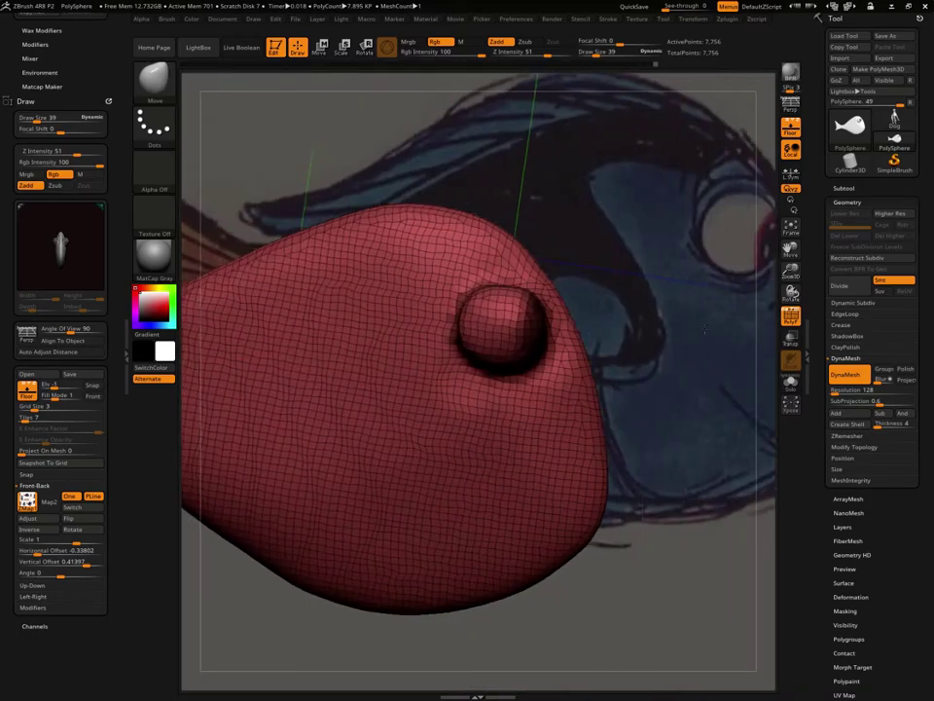
{"action": "left_click_drag", "start_coordinate": [522, 283], "coordinate": [478, 278]}
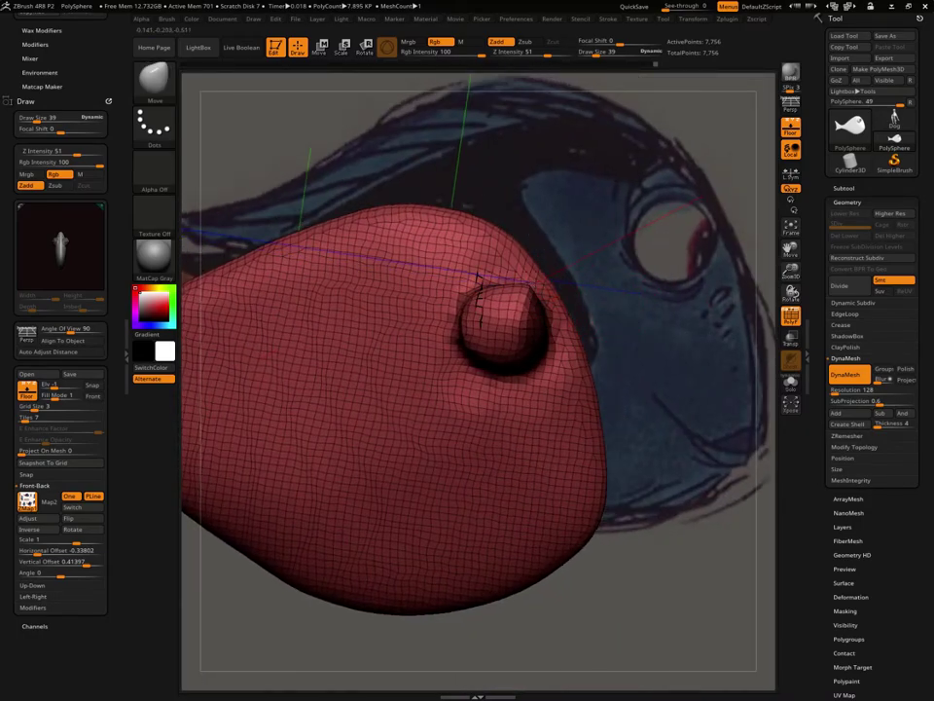
{"action": "left_click_drag", "start_coordinate": [586, 277], "coordinate": [586, 334]}
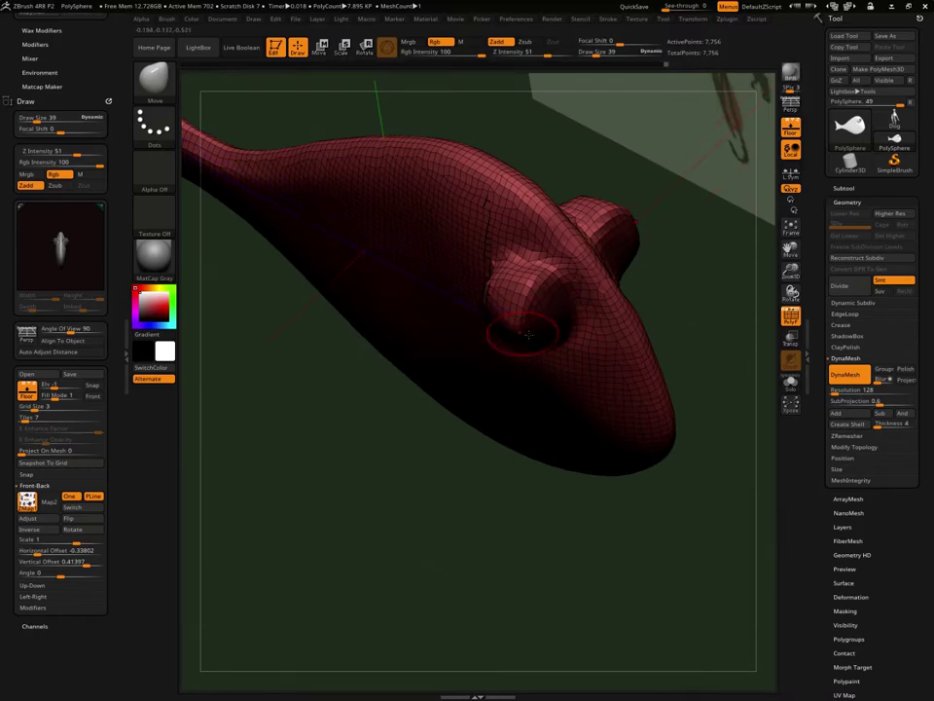
{"action": "left_click_drag", "start_coordinate": [526, 335], "coordinate": [631, 288], "text": "shift"}
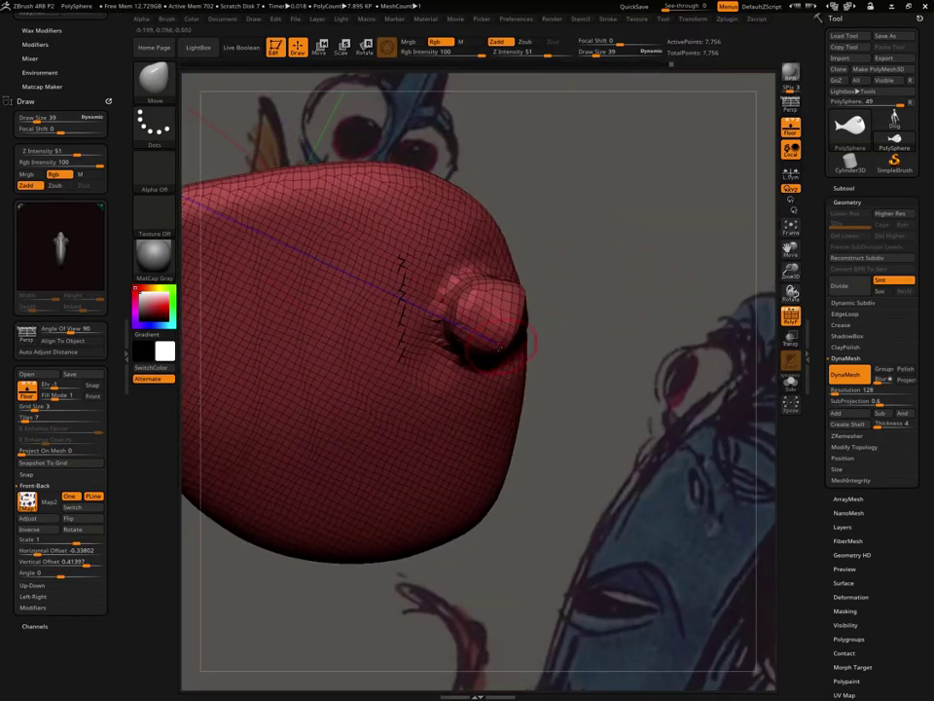
{"action": "mouse_move", "coordinate": [542, 298]}
{"action": "left_mouse_down"}
{"action": "mouse_move", "coordinate": [645, 234]}
{"action": "mouse_move", "coordinate": [507, 380]}
{"action": "left_mouse_up"}
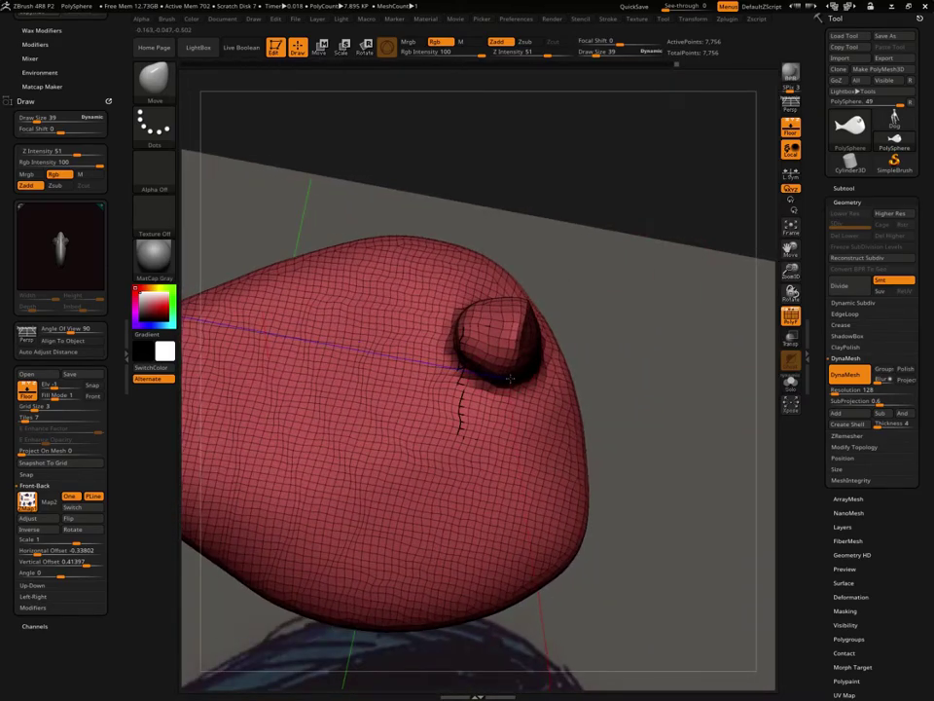
{"action": "left_click_drag", "start_coordinate": [243, 255], "coordinate": [321, 243]}
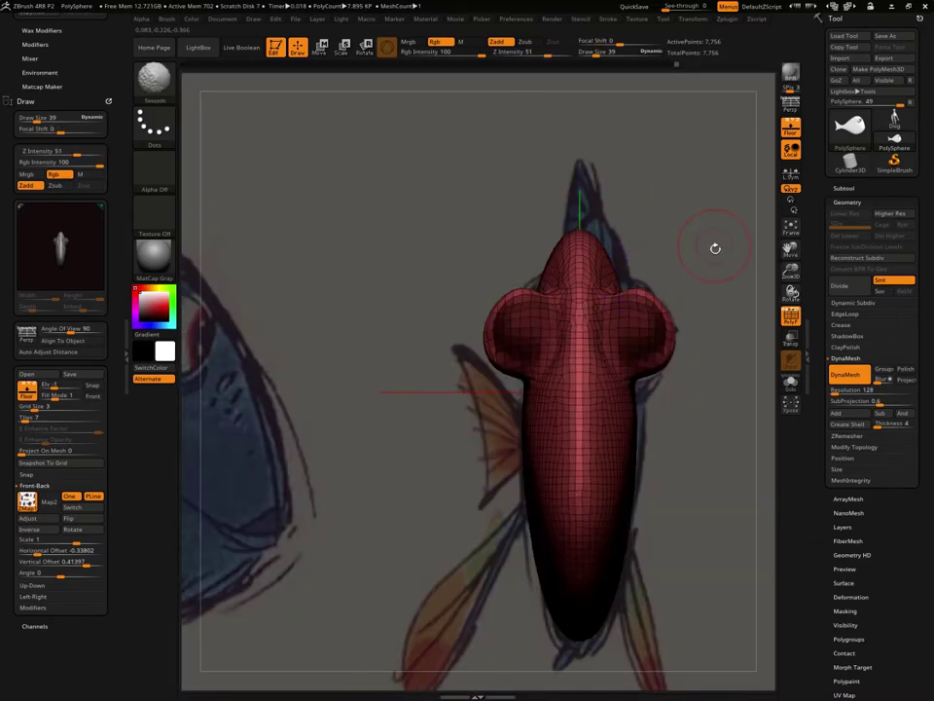
{"action": "mouse_move", "coordinate": [716, 248]}
{"action": "left_mouse_down"}
{"action": "mouse_move", "coordinate": [700, 298]}
{"action": "mouse_move", "coordinate": [480, 332]}
{"action": "left_mouse_up"}
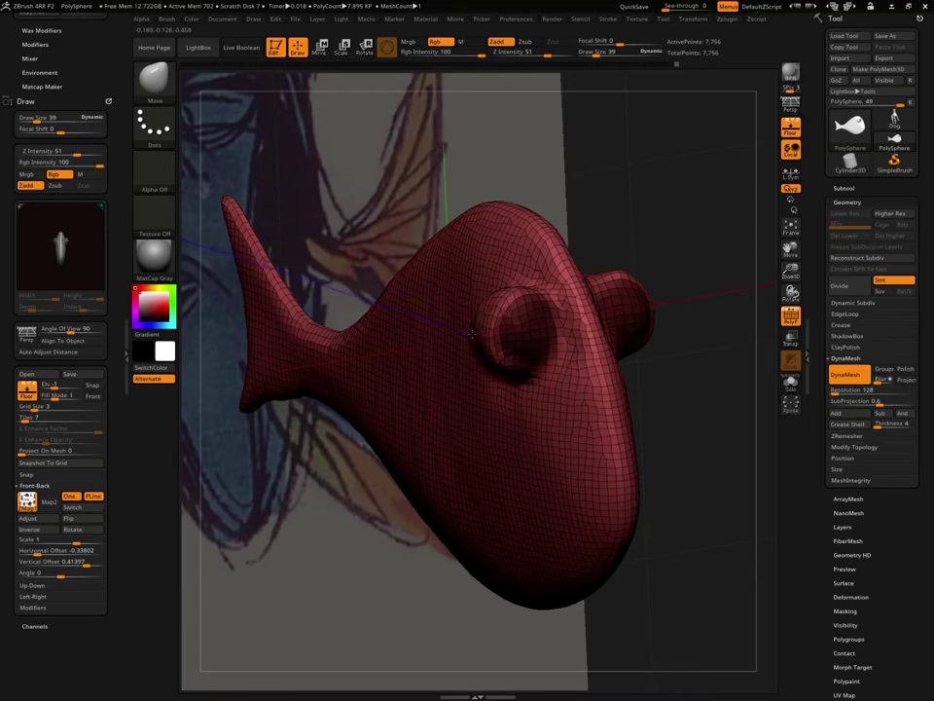
{"action": "left_click_drag", "start_coordinate": [692, 255], "coordinate": [670, 261]}
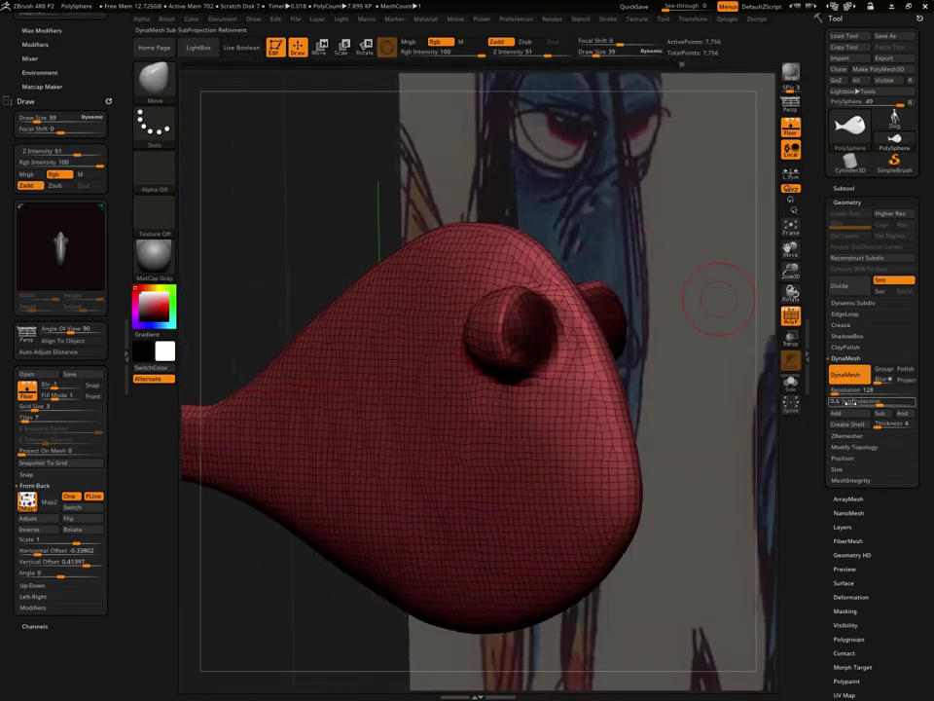
Set DynaMesh resolution to 312 and remesh the fish into an even 45,589-point mesh
{"action": "left_click", "coordinate": [835, 389]}
{"action": "type", "text": "312"}
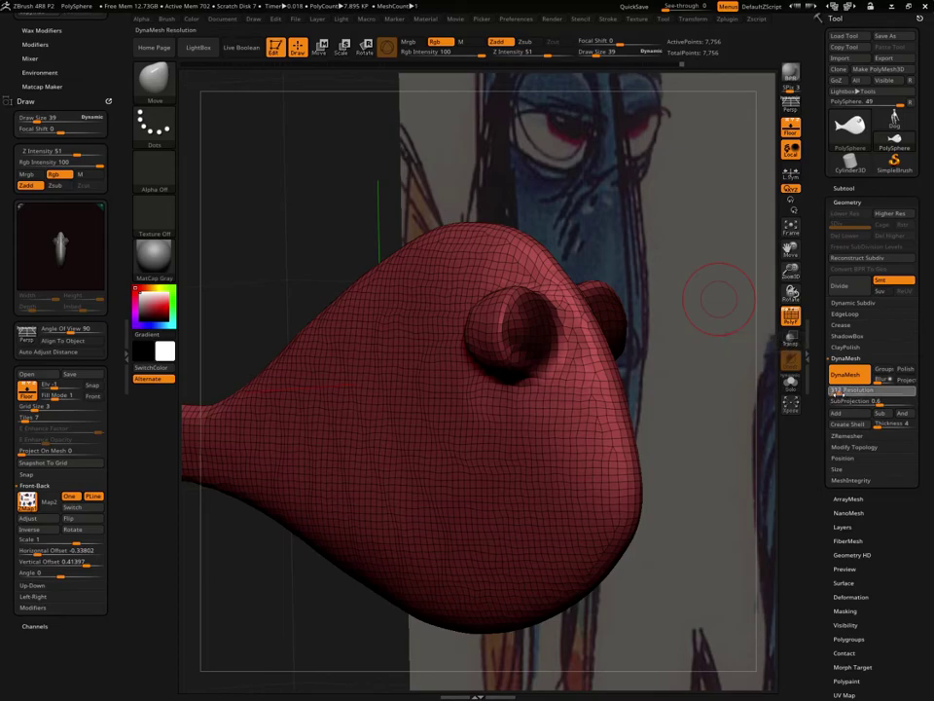
{"action": "key", "text": "Return"}
{"action": "left_click", "coordinate": [845, 374]}
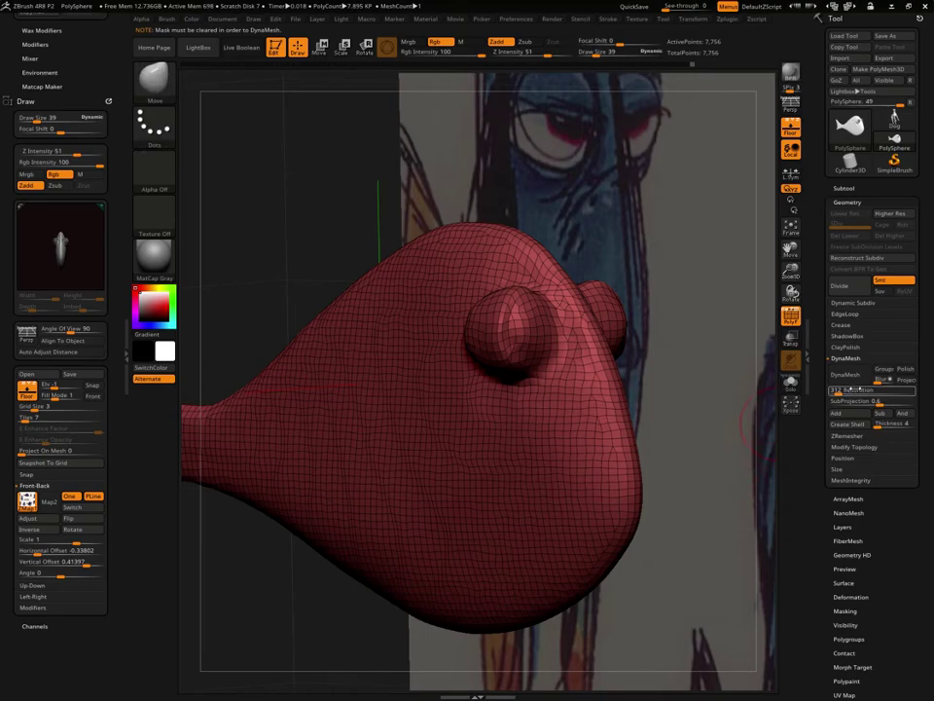
{"action": "left_click", "coordinate": [847, 376]}
{"action": "mouse_move", "coordinate": [745, 433]}
{"action": "left_mouse_down"}
{"action": "mouse_move", "coordinate": [685, 483]}
{"action": "mouse_move", "coordinate": [670, 461]}
{"action": "mouse_move", "coordinate": [425, 475]}
{"action": "left_mouse_up"}
Show the colour reference, zoom on the head, shrink the brush to 5 and switch to MaskPen
{"action": "left_click", "coordinate": [58, 395]}
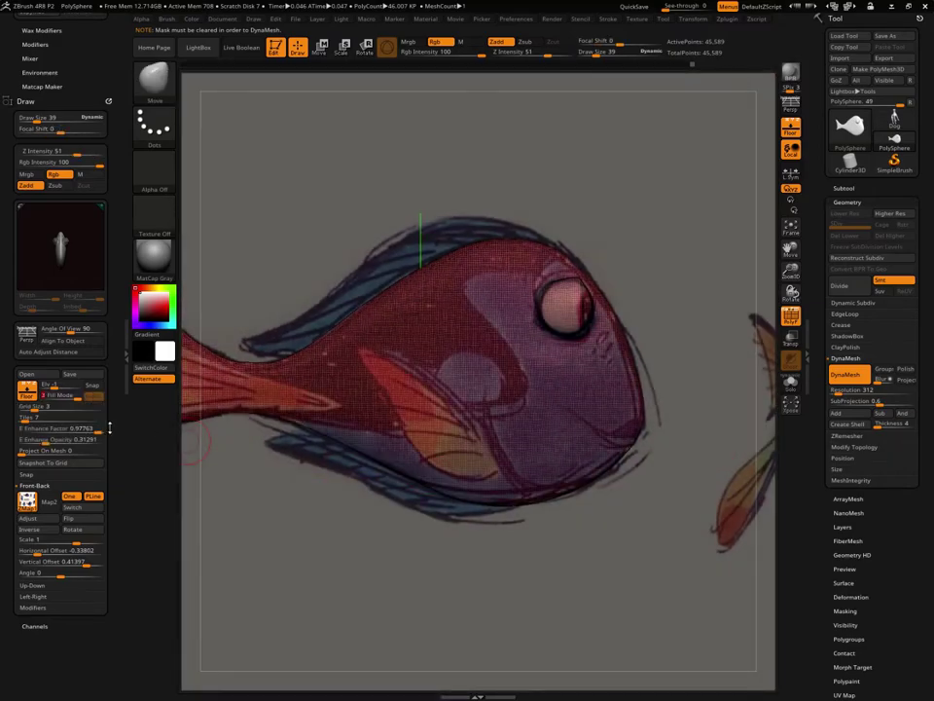
{"action": "left_click_drag", "start_coordinate": [696, 419], "coordinate": [695, 361], "text": "alt"}
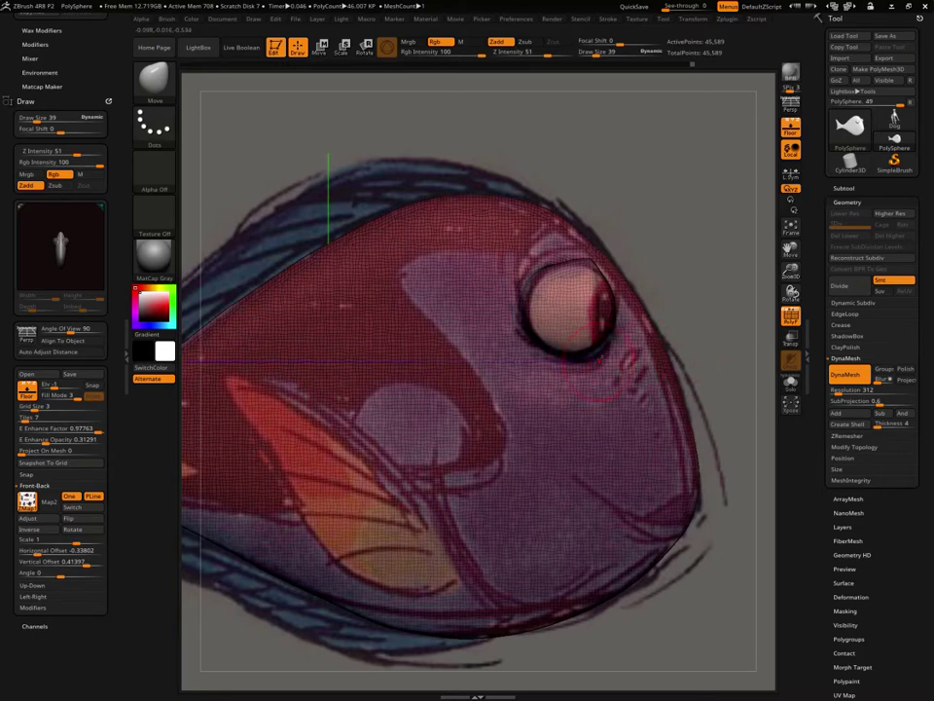
{"action": "key", "text": "space"}
{"action": "left_click_drag", "start_coordinate": [460, 509], "coordinate": [455, 510]}
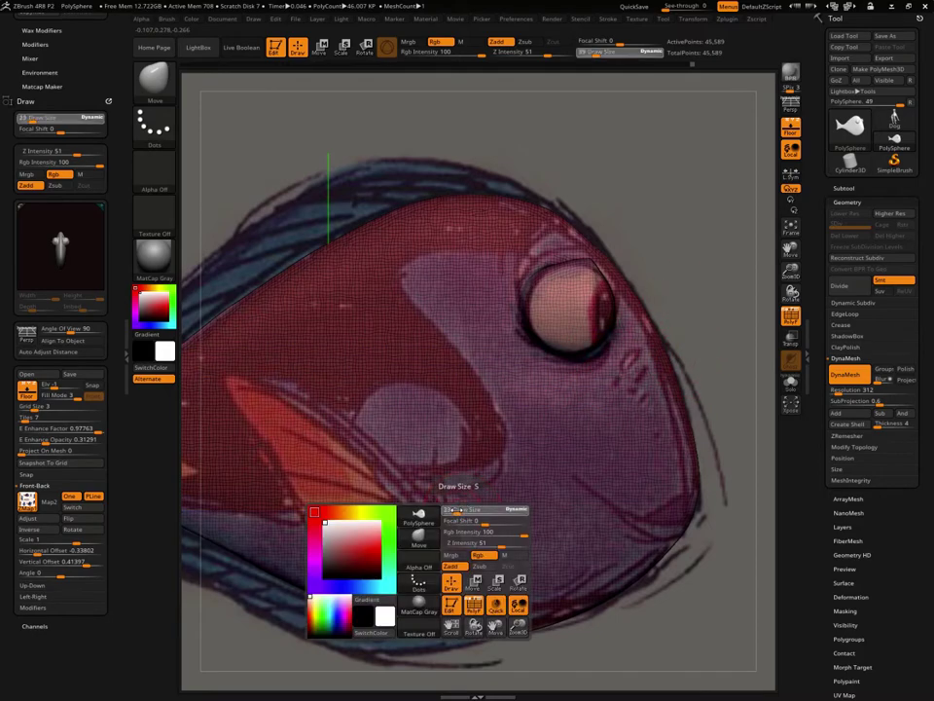
{"action": "key", "text": "b"}
{"action": "key", "text": "m"}
{"action": "key", "text": "p"}
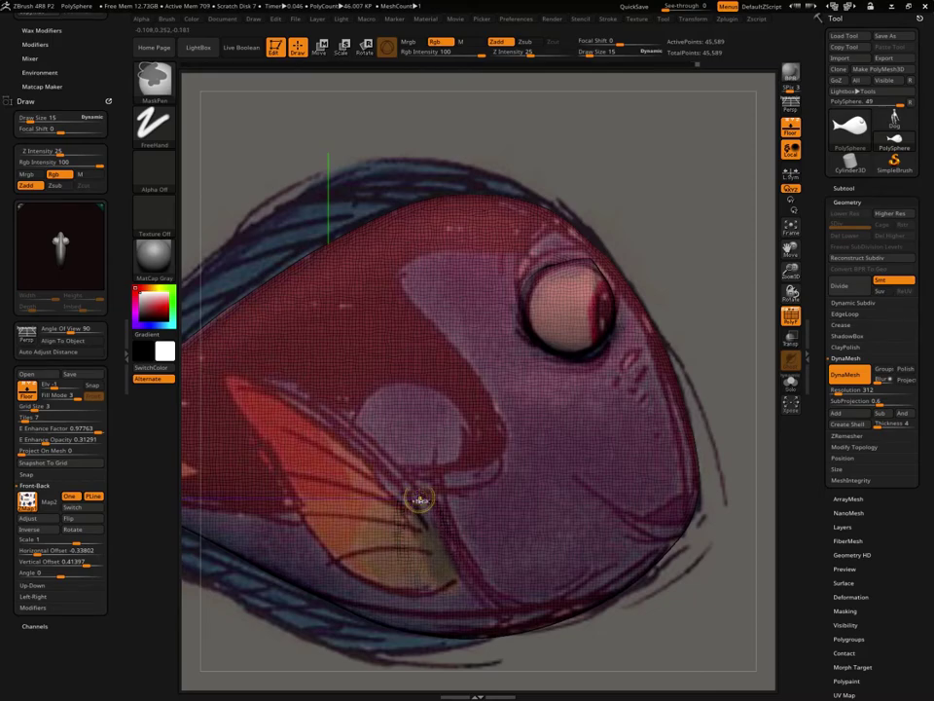
Return to the Move brush, invert the mask across the fish, and set reference Fill Mode to 3
{"action": "key", "text": "b"}
{"action": "key", "text": "m"}
{"action": "key", "text": "v"}
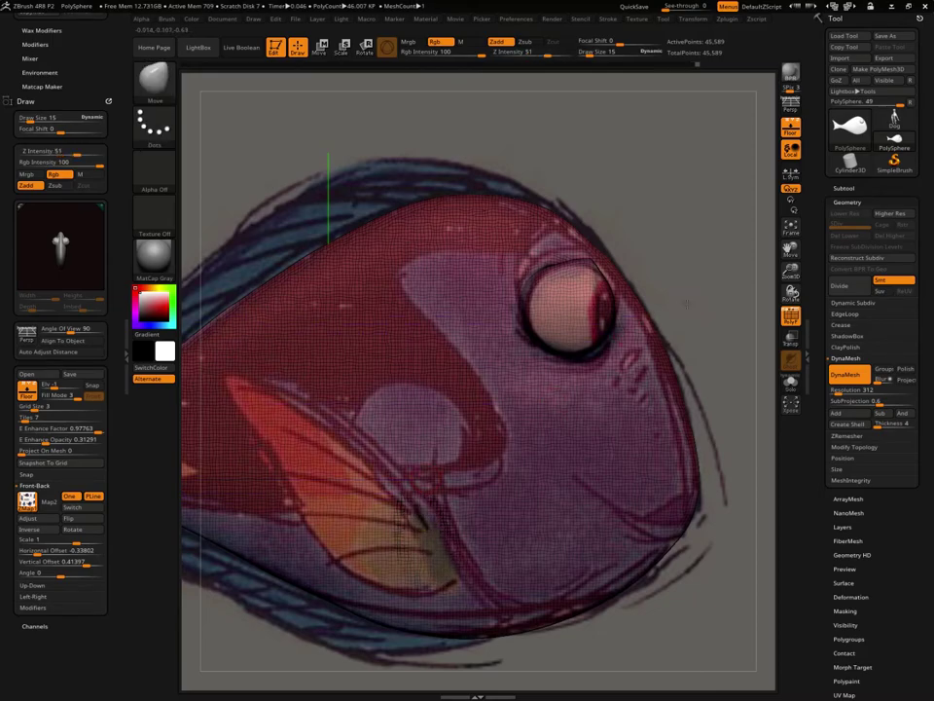
{"action": "mouse_move", "coordinate": [253, 116]}
{"action": "left_mouse_down"}
{"action": "mouse_move", "coordinate": [409, 126]}
{"action": "mouse_move", "coordinate": [597, 332]}
{"action": "left_mouse_up"}
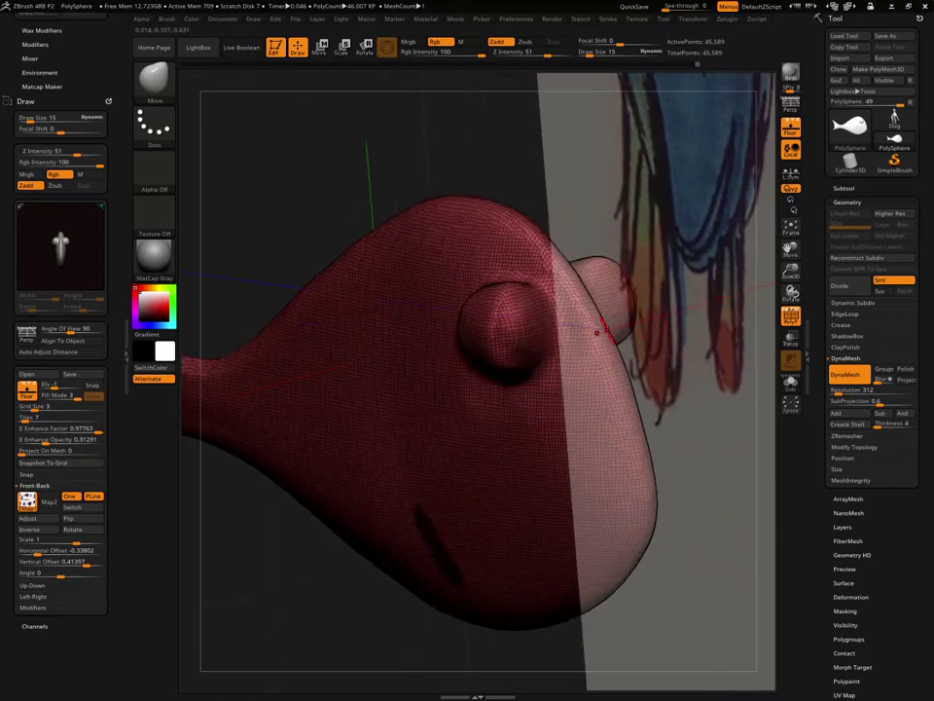
{"action": "mouse_move", "coordinate": [440, 575]}
{"action": "left_mouse_down"}
{"action": "mouse_move", "coordinate": [371, 611]}
{"action": "mouse_move", "coordinate": [367, 536]}
{"action": "mouse_move", "coordinate": [312, 532]}
{"action": "left_mouse_up"}
{"action": "left_click", "coordinate": [372, 560], "text": "ctrl"}
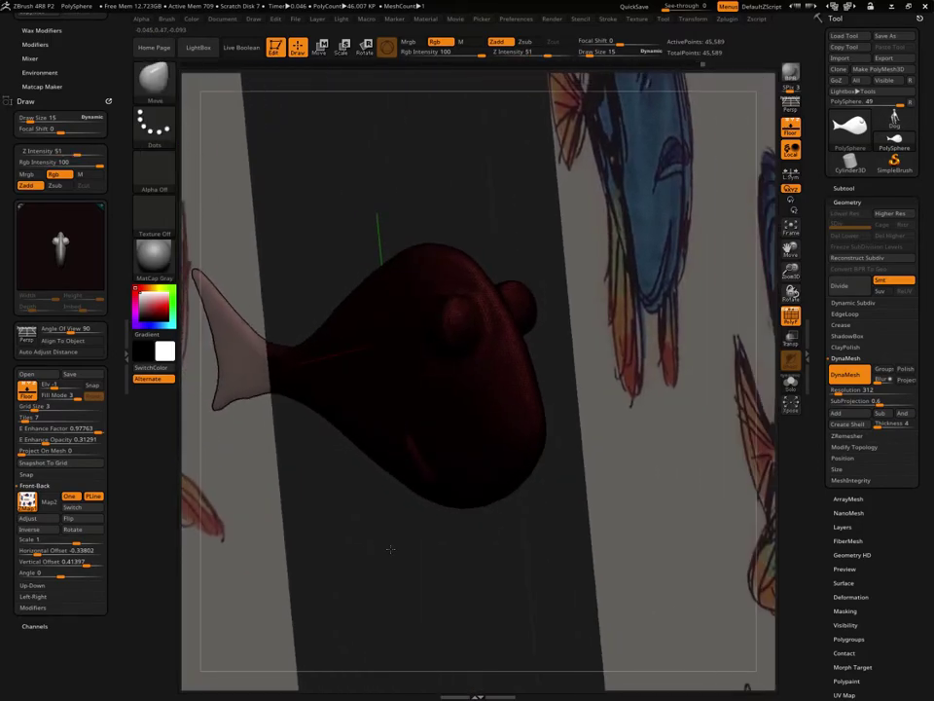
{"action": "left_click", "coordinate": [55, 387]}
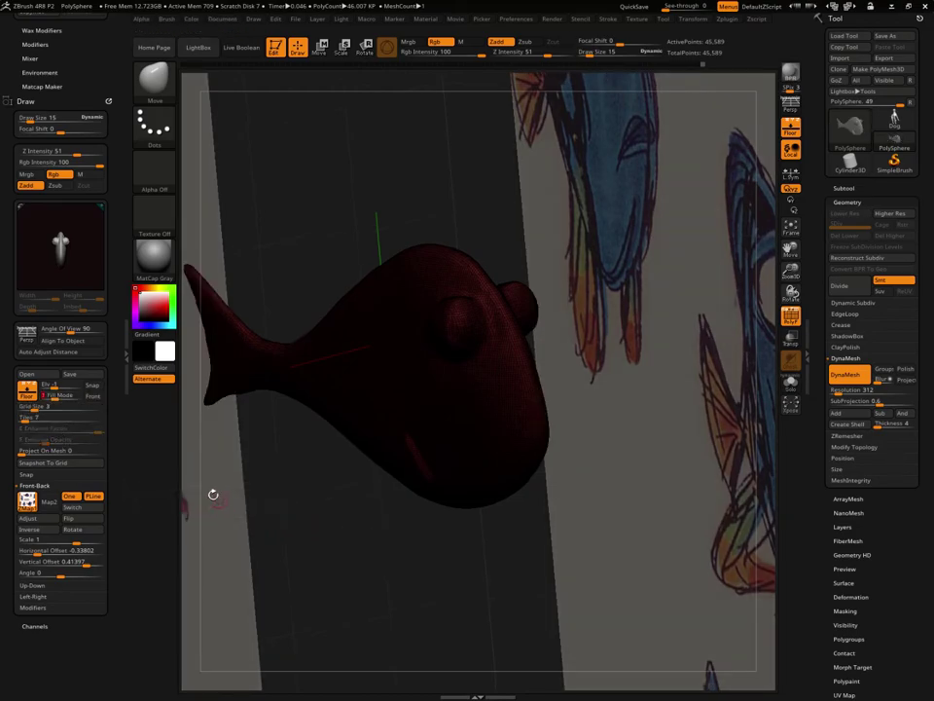
{"action": "left_click", "coordinate": [56, 395]}
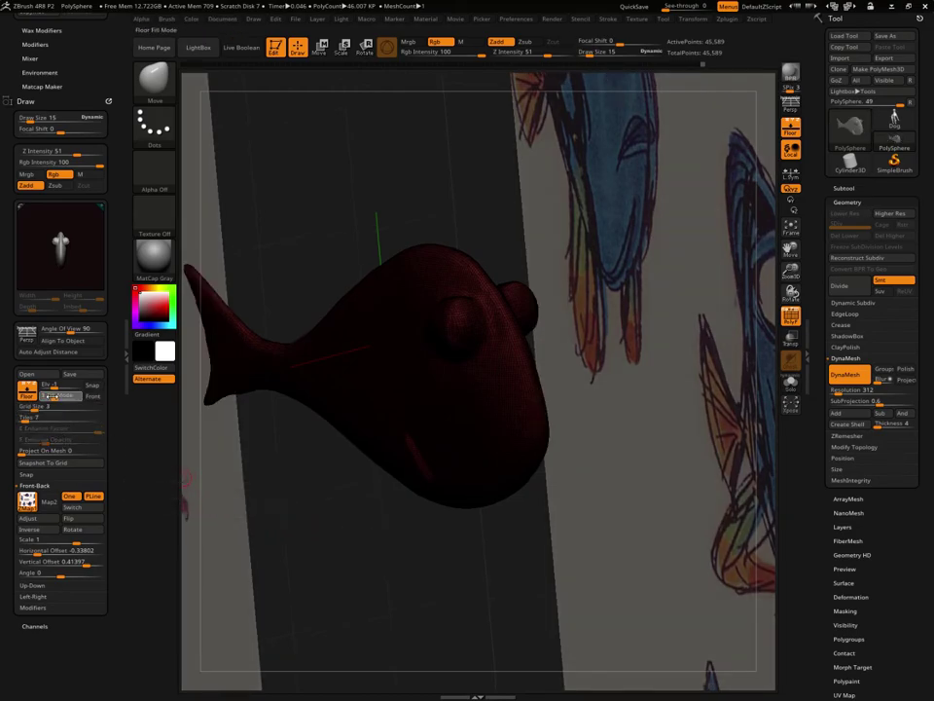
Change the reference fill mode and pull a pectoral fin out from the lower body
{"action": "mouse_move", "coordinate": [55, 396]}
{"action": "left_mouse_down"}
{"action": "mouse_move", "coordinate": [78, 398]}
{"action": "mouse_move", "coordinate": [66, 398]}
{"action": "left_mouse_up"}
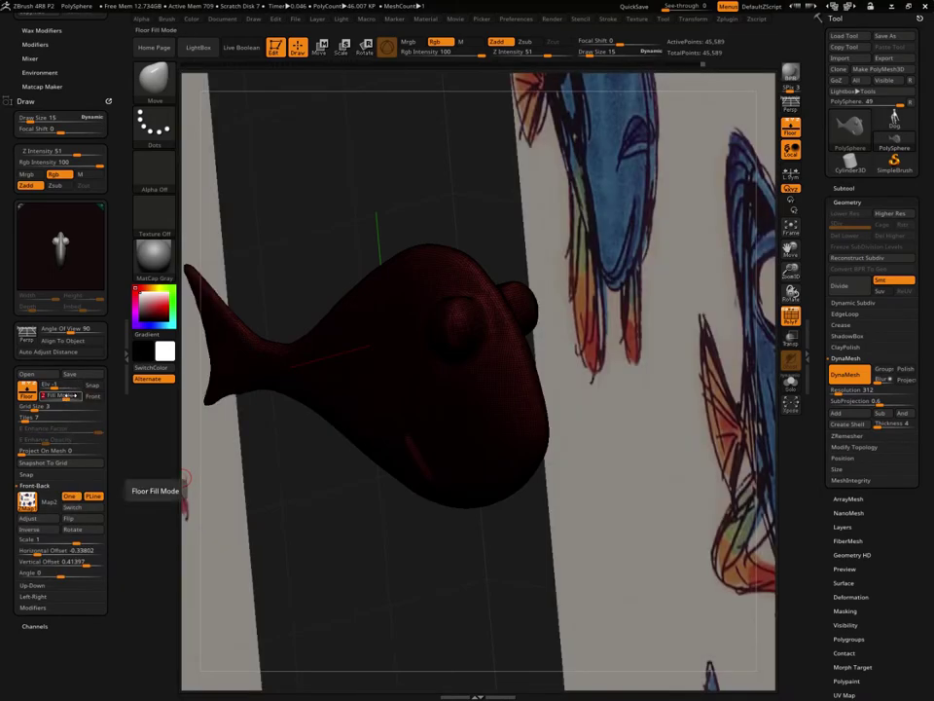
{"action": "mouse_move", "coordinate": [194, 432]}
{"action": "left_mouse_down"}
{"action": "mouse_move", "coordinate": [407, 477]}
{"action": "mouse_move", "coordinate": [627, 388]}
{"action": "left_mouse_up"}
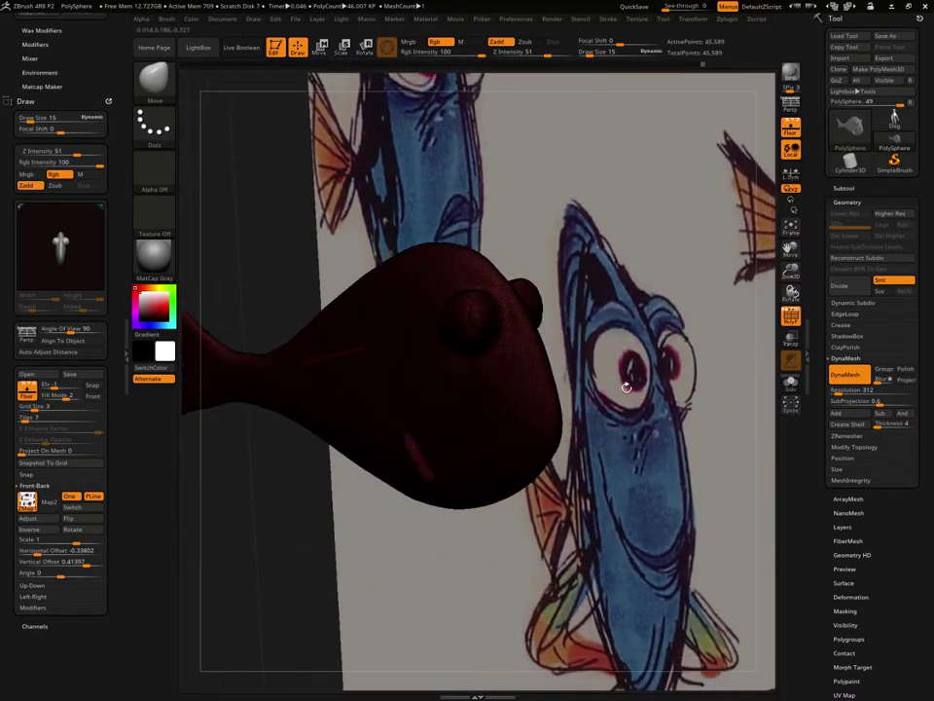
{"action": "key", "text": "space"}
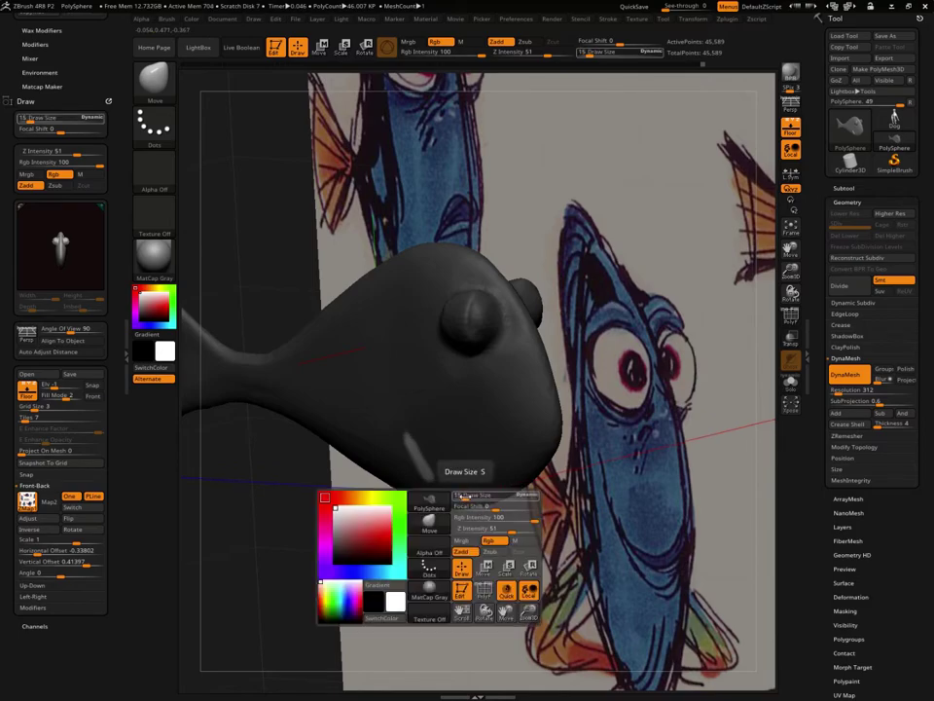
{"action": "mouse_move", "coordinate": [500, 535]}
{"action": "left_mouse_down"}
{"action": "mouse_move", "coordinate": [467, 536]}
{"action": "mouse_move", "coordinate": [515, 531]}
{"action": "left_mouse_up"}
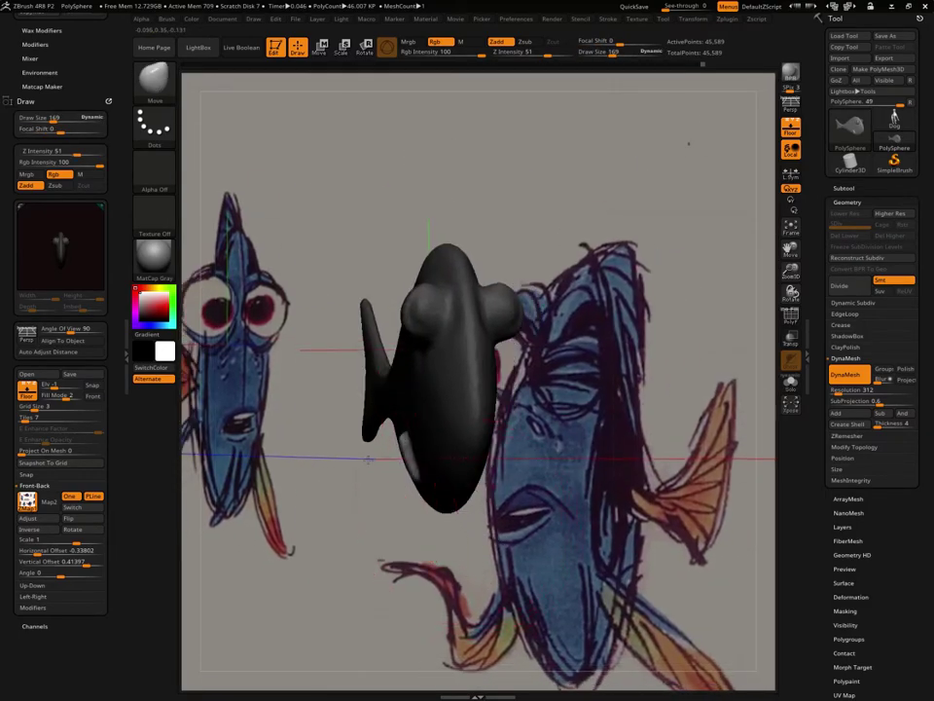
{"action": "left_click_drag", "start_coordinate": [365, 457], "coordinate": [507, 457]}
Check the fins from directly above and reduce the brush size to 81
{"action": "mouse_move", "coordinate": [357, 513]}
{"action": "left_mouse_down", "text": "shift"}
{"action": "mouse_move", "coordinate": [335, 482]}
{"action": "mouse_move", "coordinate": [292, 541]}
{"action": "left_mouse_up", "text": "shift"}
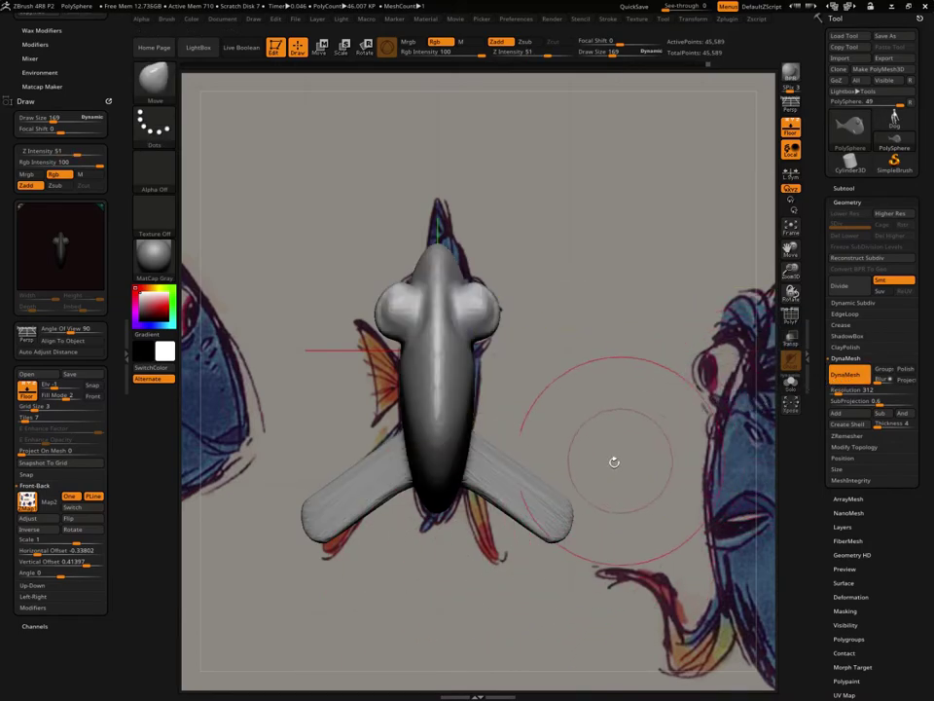
{"action": "mouse_move", "coordinate": [613, 472]}
{"action": "left_mouse_down", "text": "ctrl"}
{"action": "mouse_move", "coordinate": [616, 464]}
{"action": "mouse_move", "coordinate": [448, 479]}
{"action": "mouse_move", "coordinate": [428, 545]}
{"action": "mouse_move", "coordinate": [416, 453]}
{"action": "left_mouse_up", "text": "ctrl"}
{"action": "key", "text": "space"}
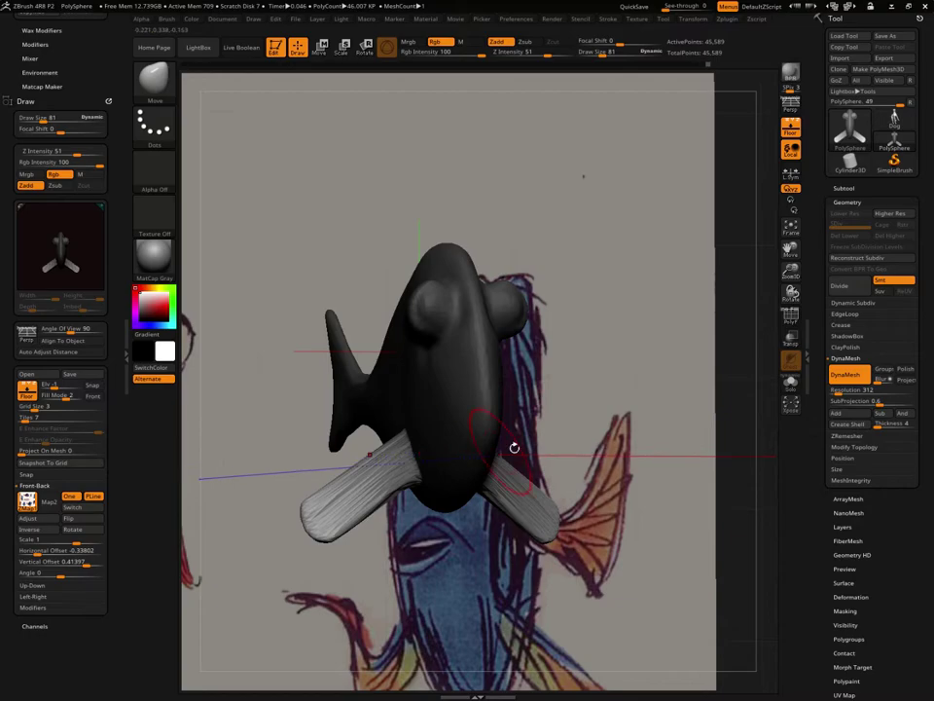
{"action": "left_click_drag", "start_coordinate": [513, 444], "coordinate": [594, 428], "text": "shift"}
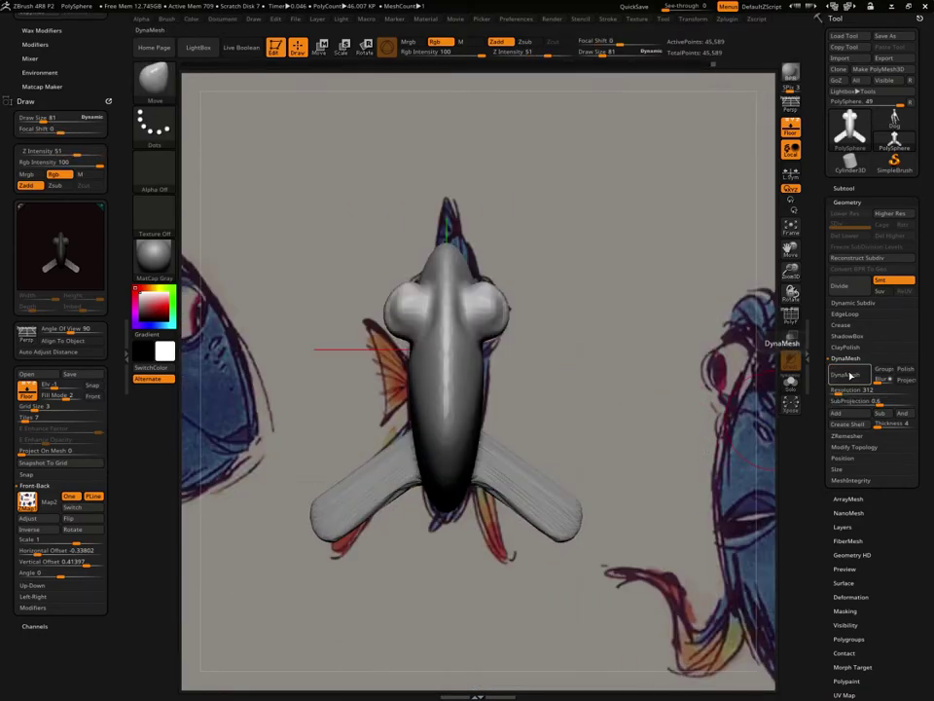
{"action": "left_click_drag", "start_coordinate": [792, 343], "coordinate": [790, 247]}
{"action": "left_click_drag", "start_coordinate": [720, 428], "coordinate": [683, 423]}
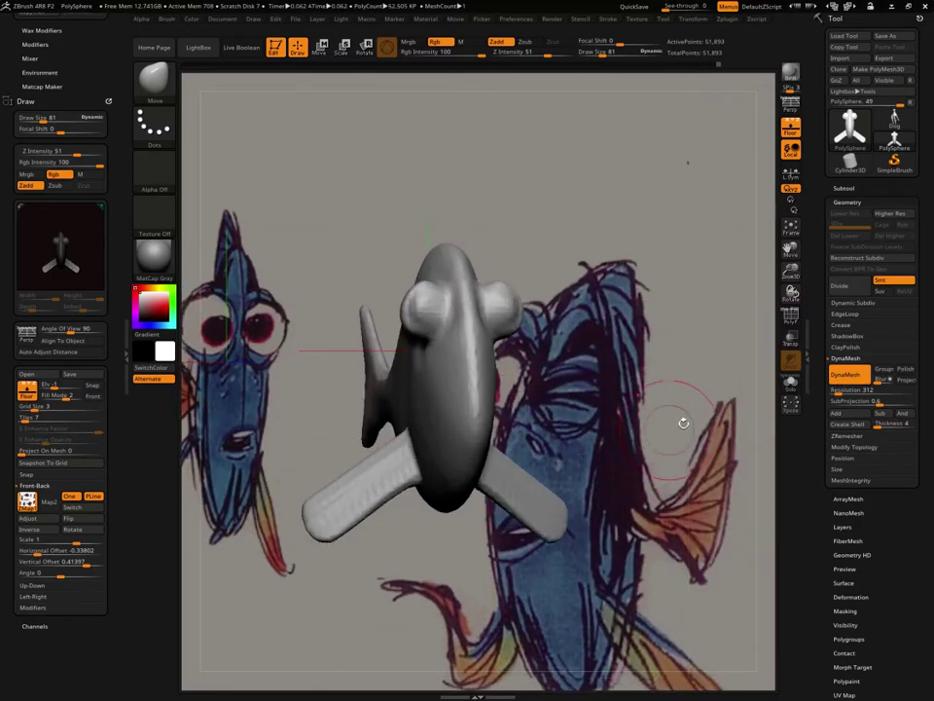
Show the PolyF wireframe and set the brush Draw Size to 62
{"action": "left_click", "coordinate": [791, 315]}
{"action": "mouse_move", "coordinate": [759, 331]}
{"action": "left_mouse_down"}
{"action": "mouse_move", "coordinate": [693, 405]}
{"action": "mouse_move", "coordinate": [629, 423]}
{"action": "mouse_move", "coordinate": [647, 453]}
{"action": "mouse_move", "coordinate": [383, 513]}
{"action": "left_mouse_up"}
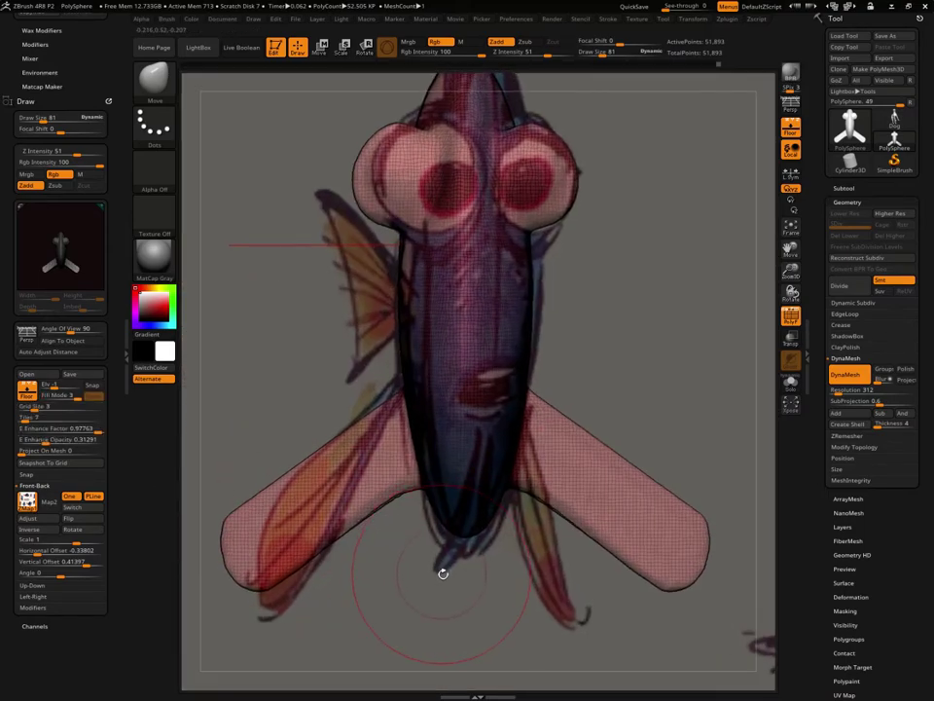
{"action": "mouse_move", "coordinate": [442, 569]}
{"action": "left_mouse_down"}
{"action": "mouse_move", "coordinate": [292, 545]}
{"action": "mouse_move", "coordinate": [452, 580]}
{"action": "left_mouse_up"}
{"action": "key", "text": "space"}
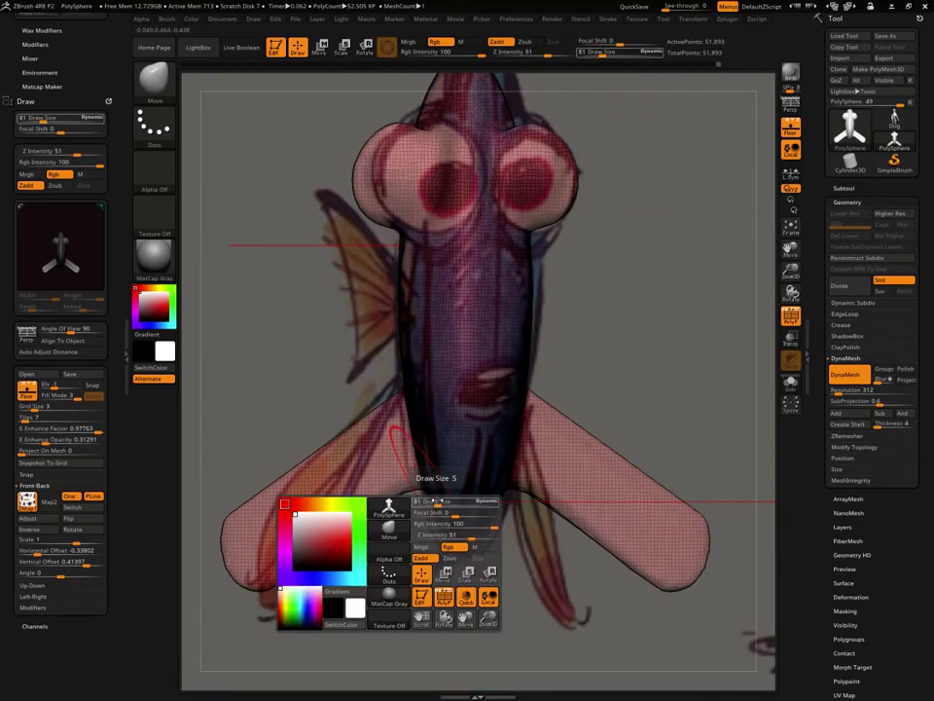
{"action": "left_click", "coordinate": [422, 502]}
{"action": "mouse_move", "coordinate": [428, 502]}
{"action": "left_mouse_down"}
{"action": "mouse_move", "coordinate": [458, 502]}
{"action": "mouse_move", "coordinate": [432, 560]}
{"action": "left_mouse_up"}
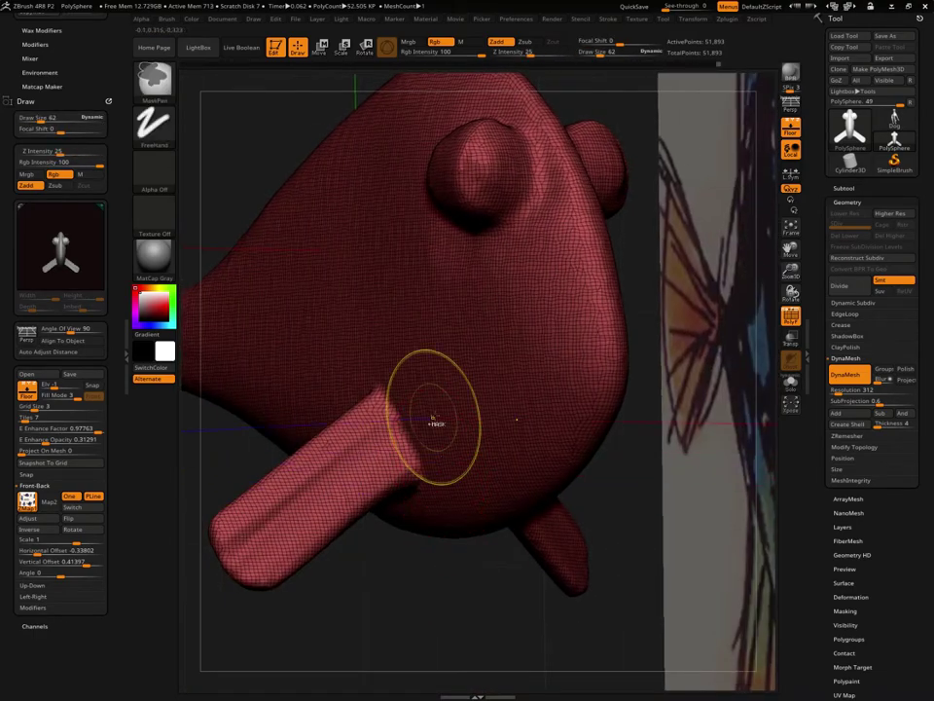
Mask where the fins meet the body and extend the mask over the lower body
{"action": "left_click_drag", "start_coordinate": [433, 416], "coordinate": [437, 437], "text": "ctrl"}
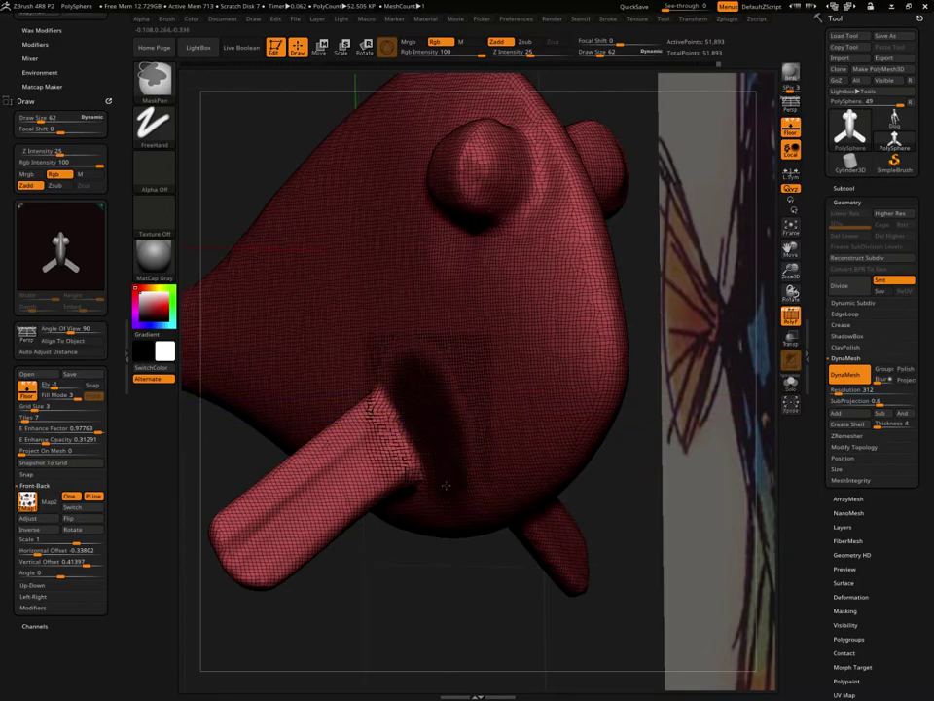
{"action": "mouse_move", "coordinate": [413, 590]}
{"action": "left_mouse_down"}
{"action": "mouse_move", "coordinate": [410, 515]}
{"action": "mouse_move", "coordinate": [374, 504]}
{"action": "left_mouse_up"}
{"action": "key", "text": "ctrl"}
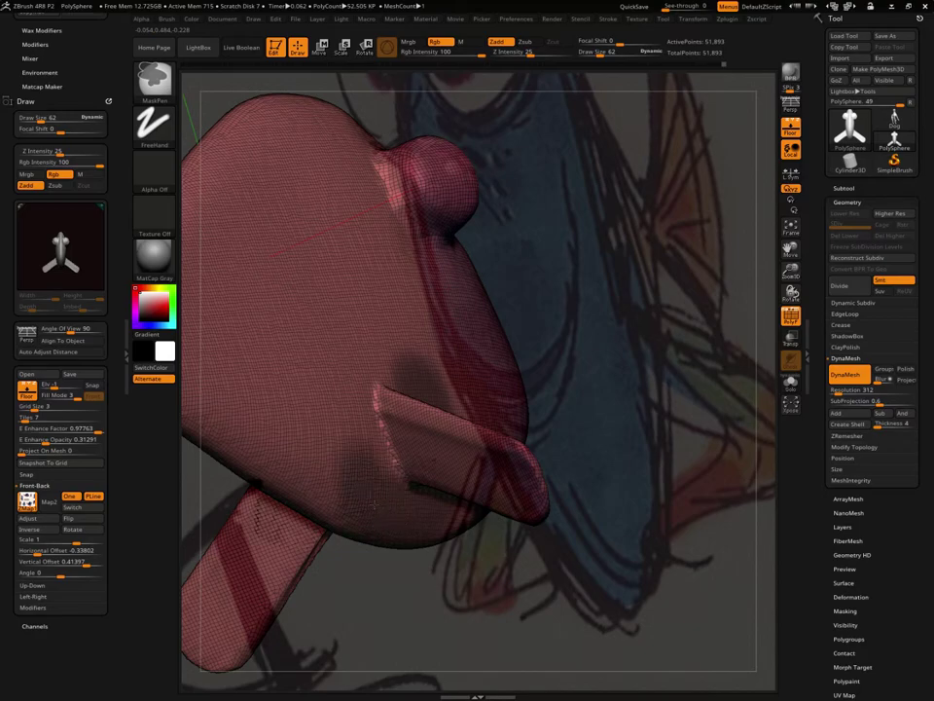
{"action": "mouse_move", "coordinate": [248, 327]}
{"action": "left_mouse_down", "text": "ctrl"}
{"action": "mouse_move", "coordinate": [259, 281]}
{"action": "mouse_move", "coordinate": [288, 247]}
{"action": "left_mouse_up", "text": "ctrl"}
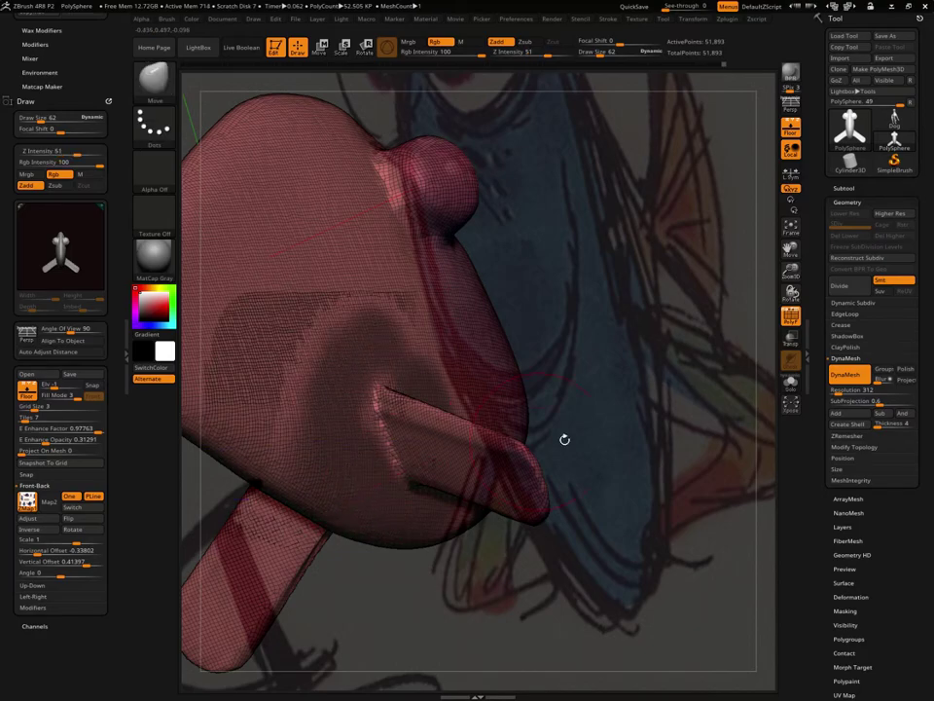
{"action": "left_click_drag", "start_coordinate": [564, 438], "coordinate": [458, 596]}
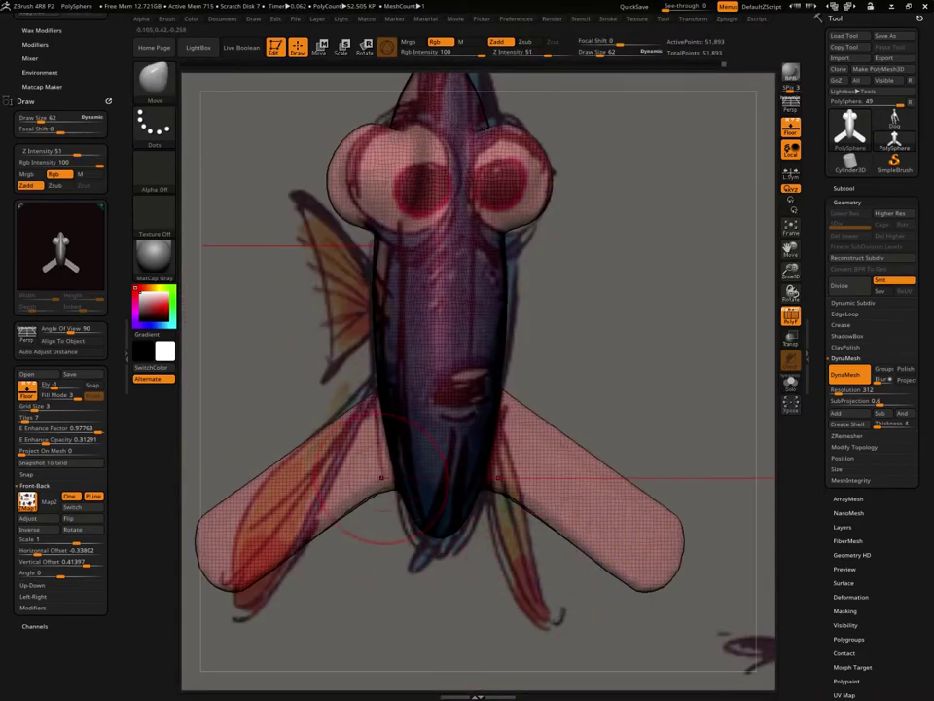
Smooth the notches at the fin joints and reshape the fin-body junction
{"action": "left_click_drag", "start_coordinate": [394, 484], "coordinate": [394, 467]}
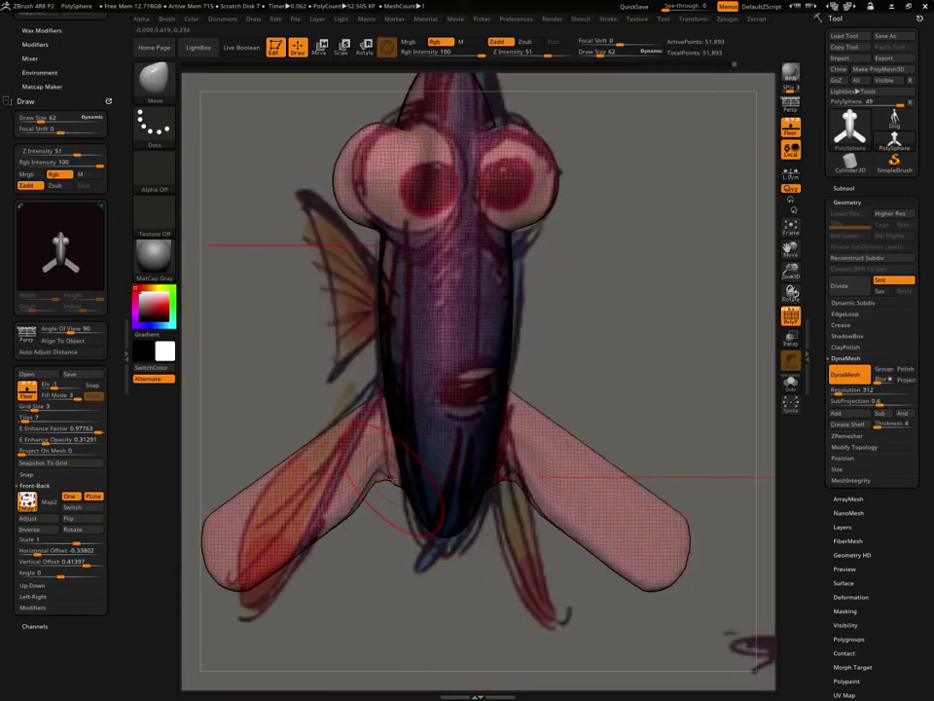
{"action": "mouse_move", "coordinate": [394, 474]}
{"action": "left_mouse_down", "text": "shift"}
{"action": "mouse_move", "coordinate": [399, 455]}
{"action": "mouse_move", "coordinate": [374, 464]}
{"action": "left_mouse_up", "text": "shift"}
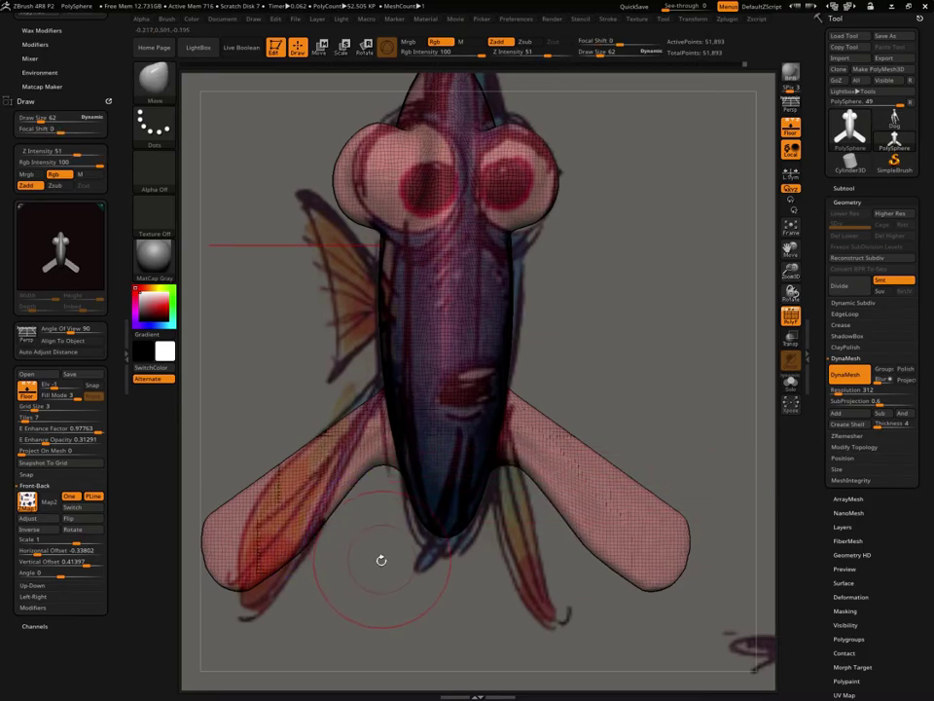
{"action": "mouse_move", "coordinate": [380, 559]}
{"action": "left_mouse_down"}
{"action": "mouse_move", "coordinate": [418, 596]}
{"action": "mouse_move", "coordinate": [407, 578]}
{"action": "left_mouse_up"}
{"action": "left_click_drag", "start_coordinate": [396, 465], "coordinate": [393, 418]}
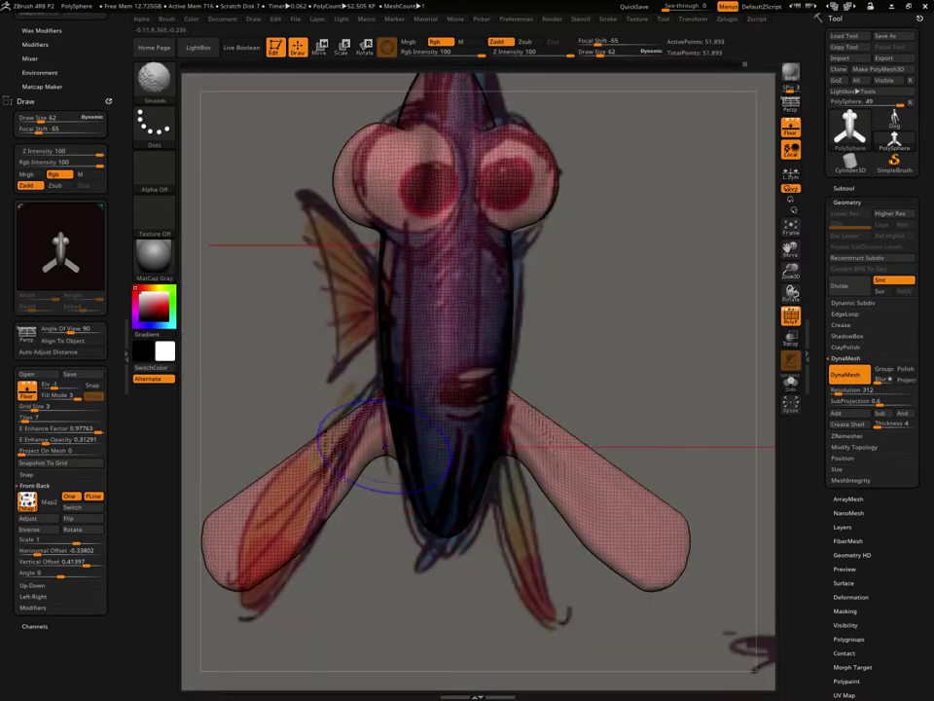
{"action": "left_click_drag", "start_coordinate": [362, 562], "coordinate": [248, 87]}
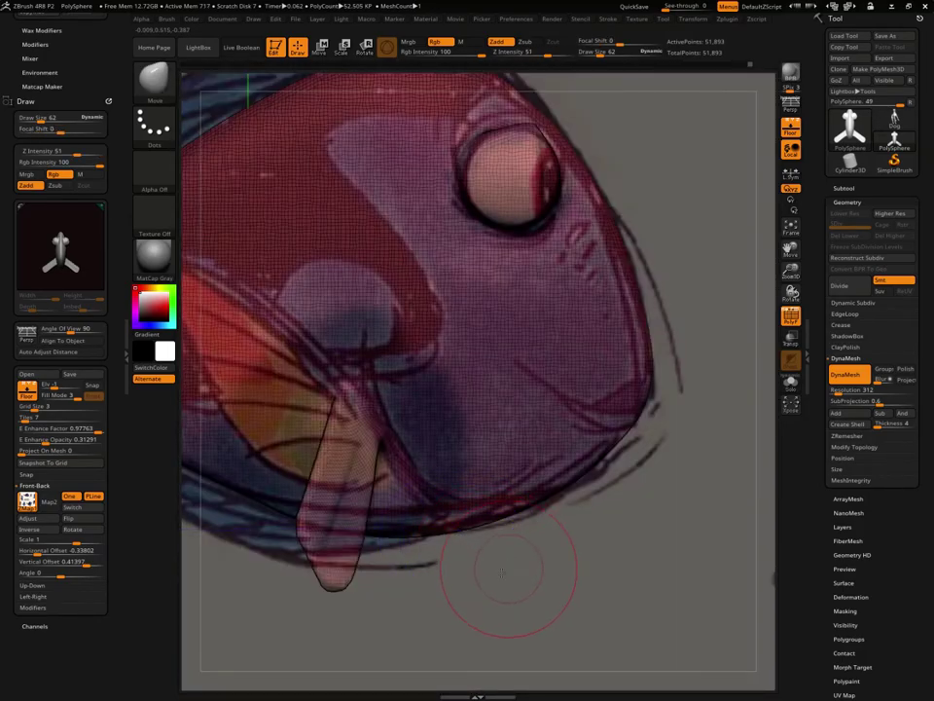
Smooth the base of the pectoral fin and reduce the brush size to 45
{"action": "mouse_move", "coordinate": [491, 580]}
{"action": "left_mouse_down"}
{"action": "mouse_move", "coordinate": [282, 90]}
{"action": "mouse_move", "coordinate": [502, 564]}
{"action": "mouse_move", "coordinate": [445, 521]}
{"action": "left_mouse_up"}
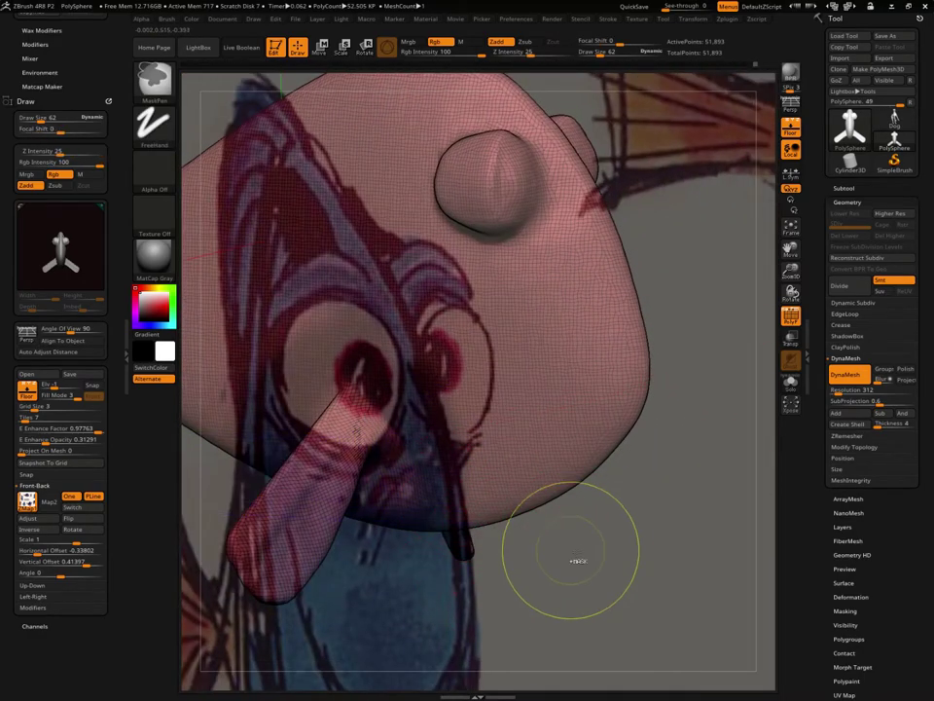
{"action": "mouse_move", "coordinate": [633, 562]}
{"action": "left_mouse_down"}
{"action": "mouse_move", "coordinate": [620, 573]}
{"action": "mouse_move", "coordinate": [484, 529]}
{"action": "left_mouse_up"}
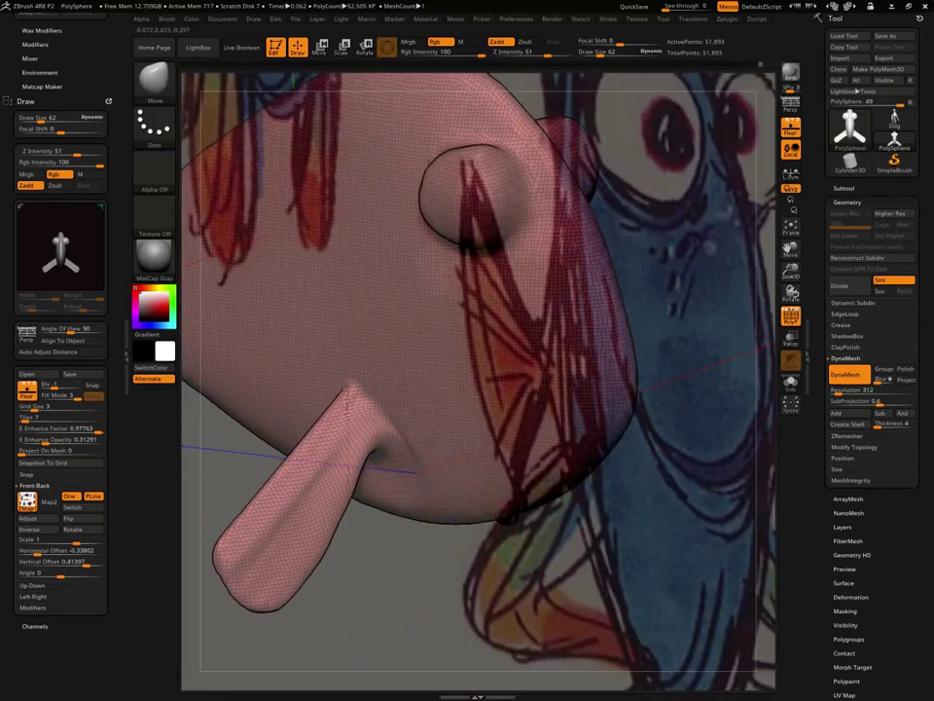
{"action": "left_click_drag", "start_coordinate": [292, 341], "coordinate": [311, 346], "text": "shift"}
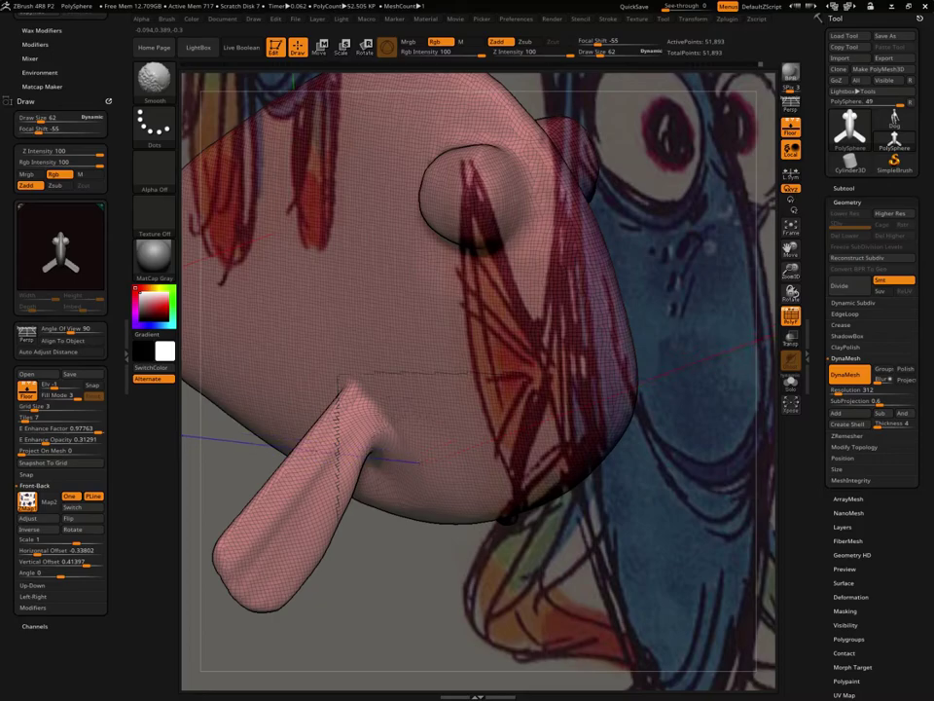
{"action": "left_click_drag", "start_coordinate": [376, 625], "coordinate": [415, 499]}
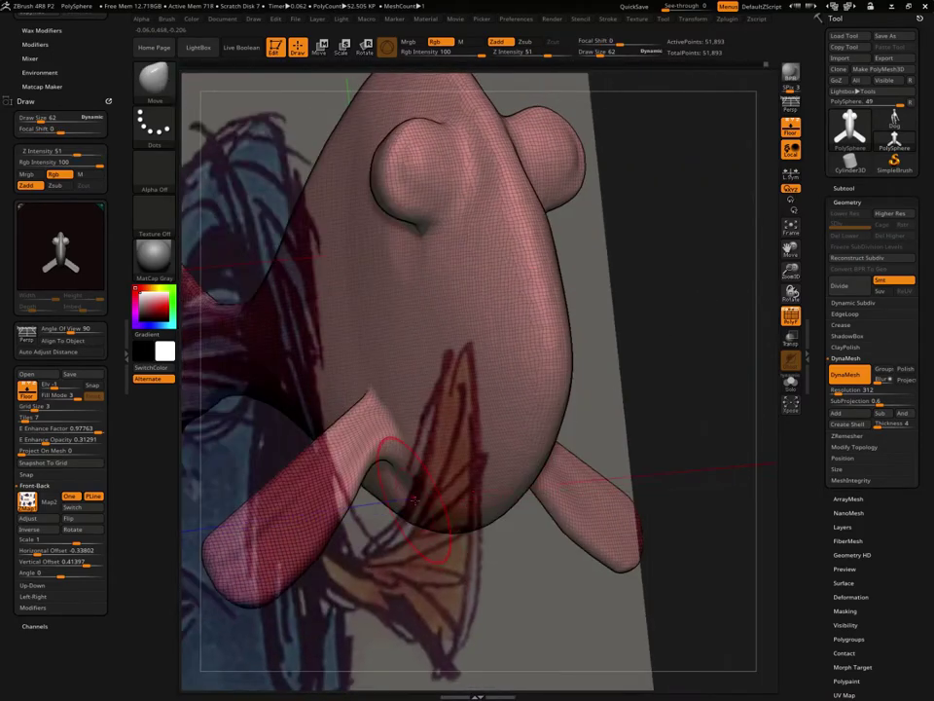
{"action": "left_click_drag", "start_coordinate": [397, 553], "coordinate": [397, 487]}
{"action": "key", "text": "space"}
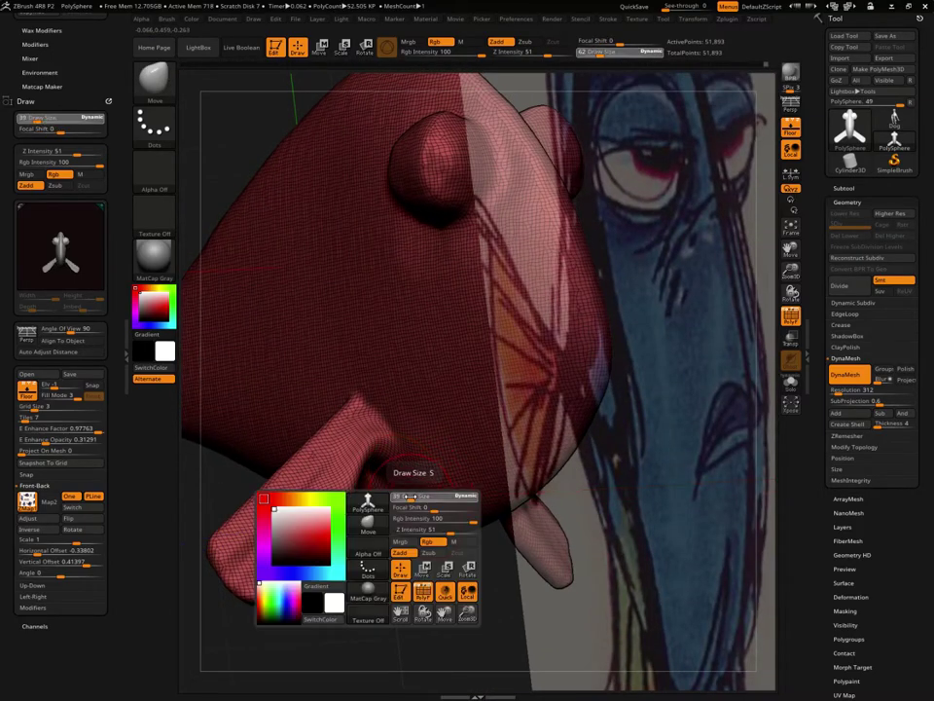
{"action": "key", "text": "shift"}
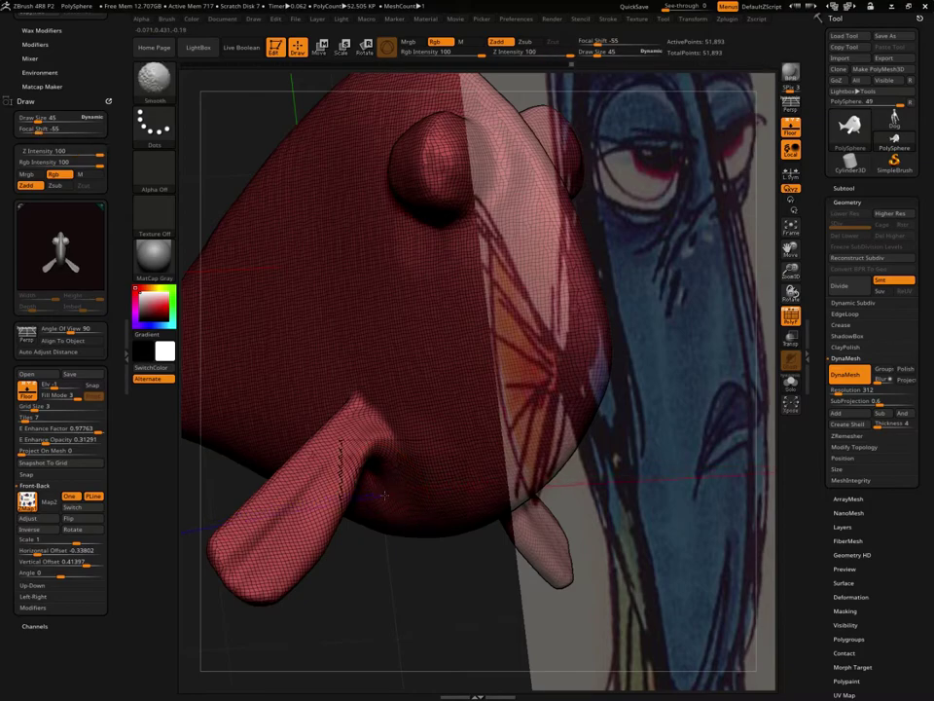
Orbit and zoom so the head lines up with the front-view Dory reference
{"action": "left_click_drag", "start_coordinate": [383, 568], "coordinate": [404, 484]}
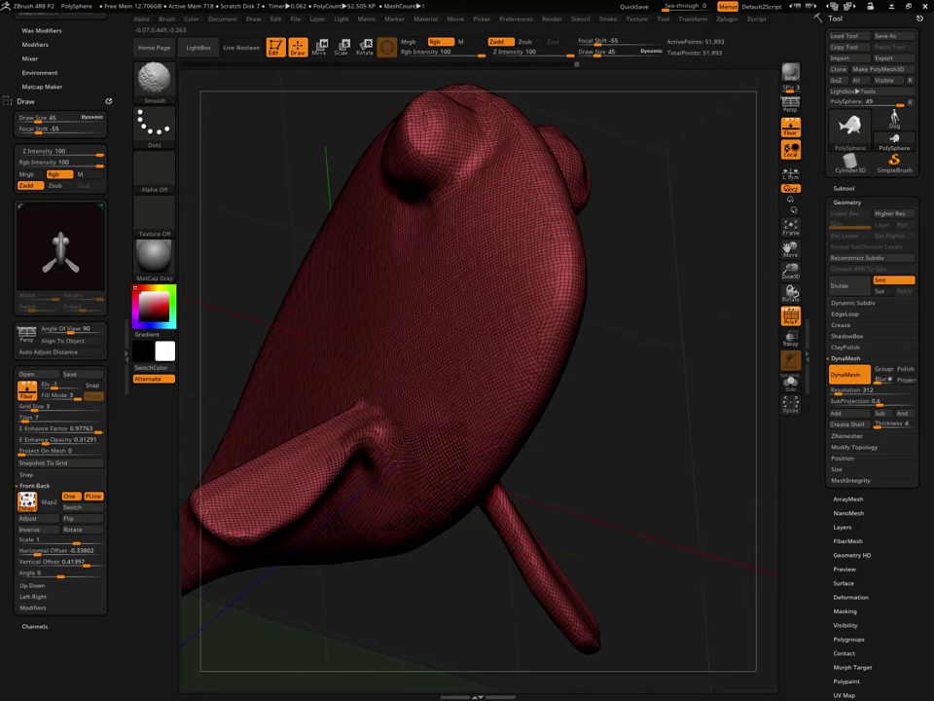
{"action": "left_click_drag", "start_coordinate": [671, 408], "coordinate": [682, 399]}
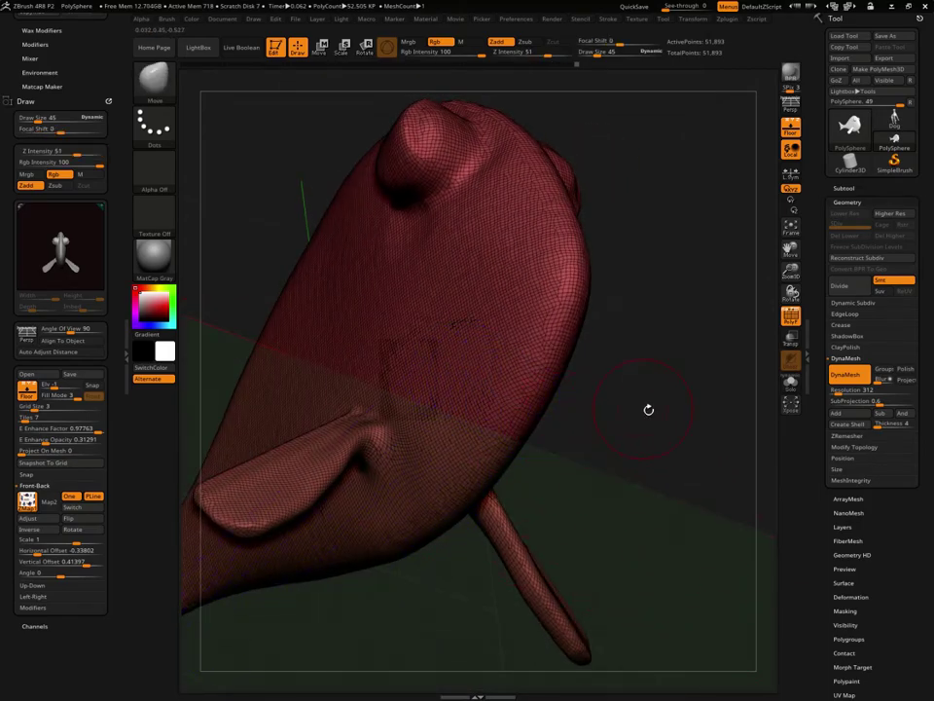
{"action": "mouse_move", "coordinate": [648, 409]}
{"action": "left_mouse_down"}
{"action": "mouse_move", "coordinate": [665, 405]}
{"action": "mouse_move", "coordinate": [640, 475]}
{"action": "mouse_move", "coordinate": [636, 442]}
{"action": "left_mouse_up"}
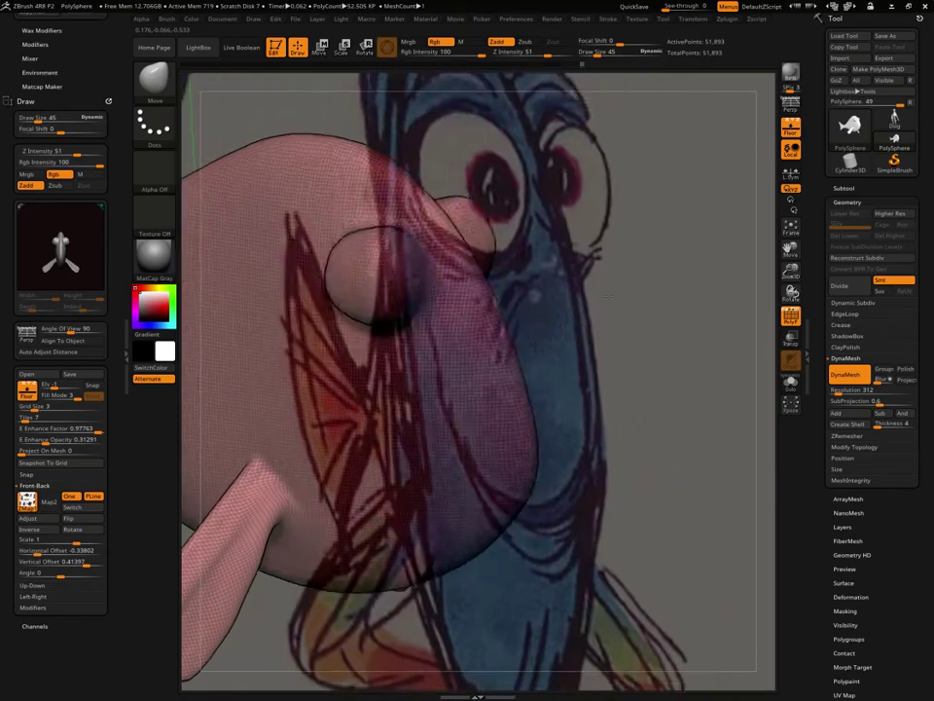
{"action": "mouse_move", "coordinate": [604, 321]}
{"action": "left_mouse_down", "text": "shift"}
{"action": "mouse_move", "coordinate": [582, 333]}
{"action": "mouse_move", "coordinate": [627, 344]}
{"action": "left_mouse_up", "text": "shift"}
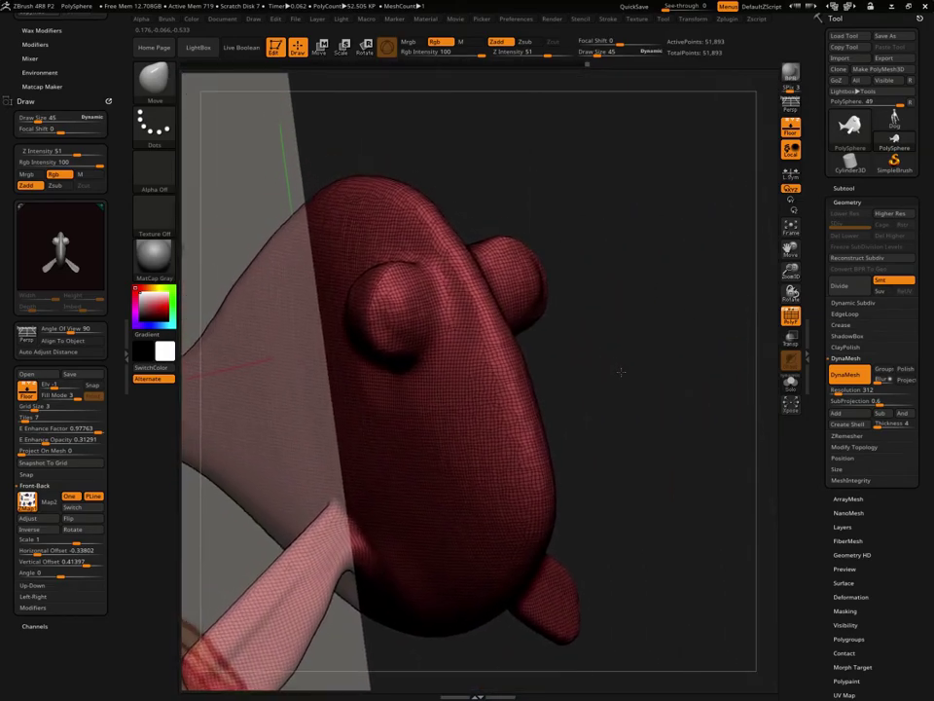
{"action": "left_click_drag", "start_coordinate": [632, 395], "coordinate": [623, 389], "text": "shift"}
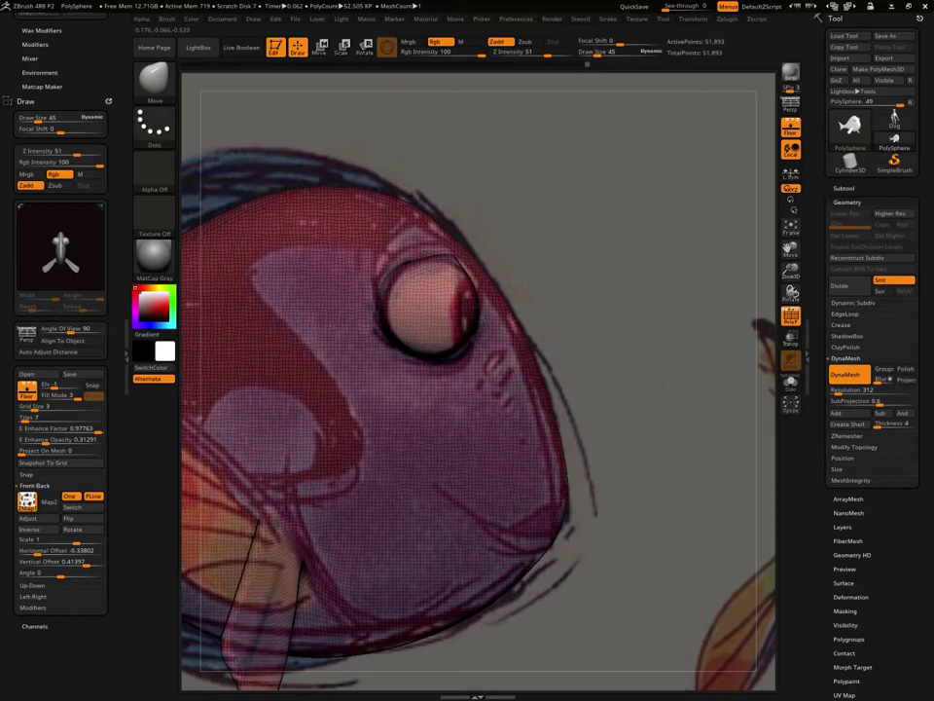
{"action": "left_click_drag", "start_coordinate": [712, 367], "coordinate": [728, 341], "text": "alt"}
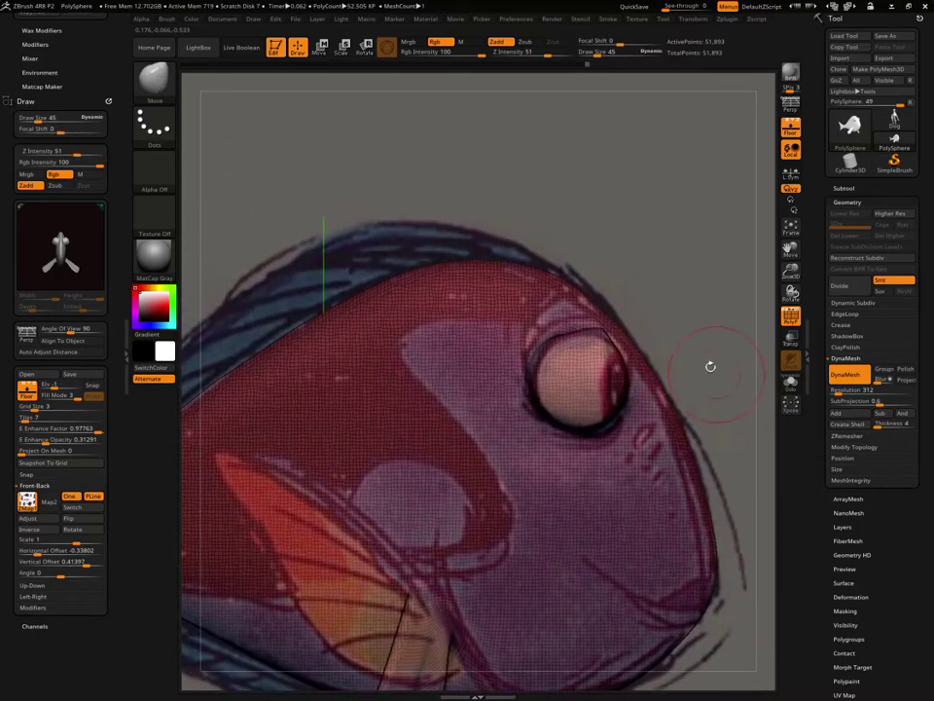
Lower Draw Size from 45 to 26 and rotate the view along the fish's back
{"action": "key", "text": "space"}
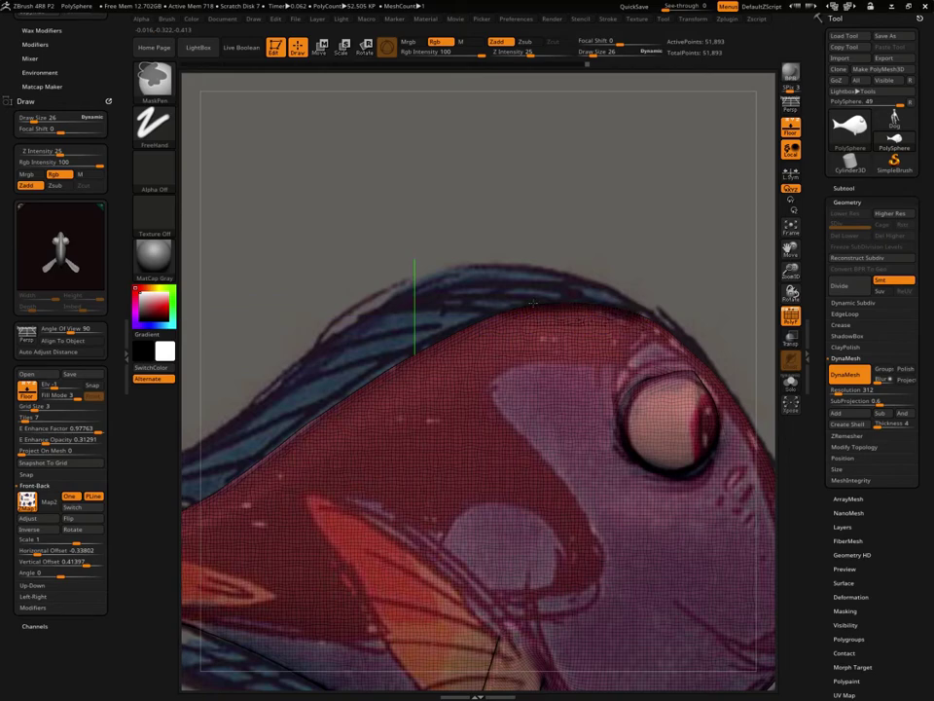
{"action": "key", "text": "space"}
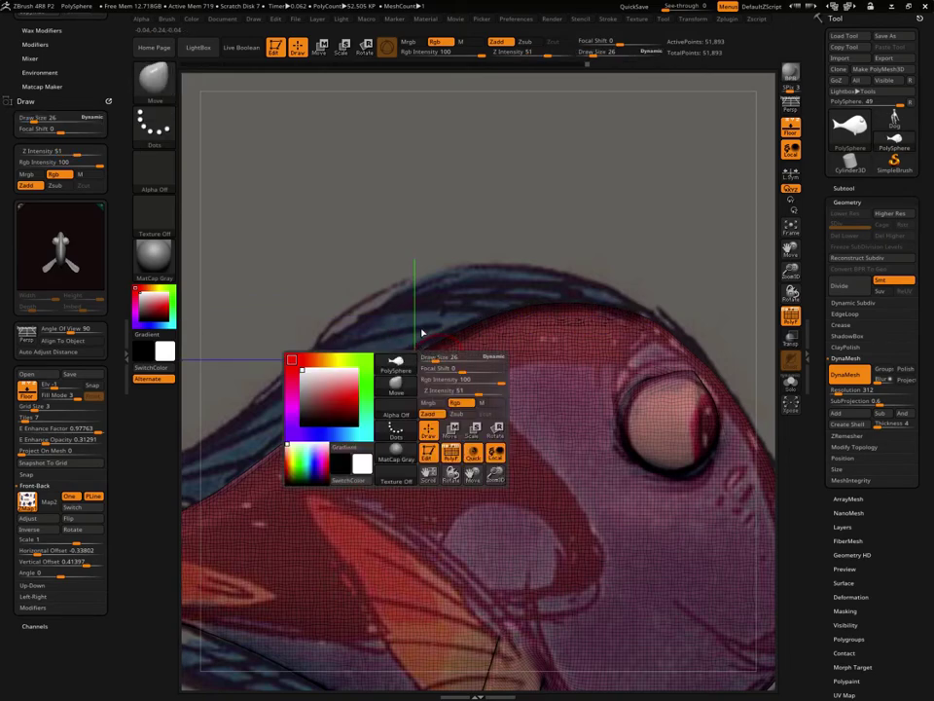
{"action": "right_click_drag", "start_coordinate": [422, 336], "coordinate": [486, 230]}
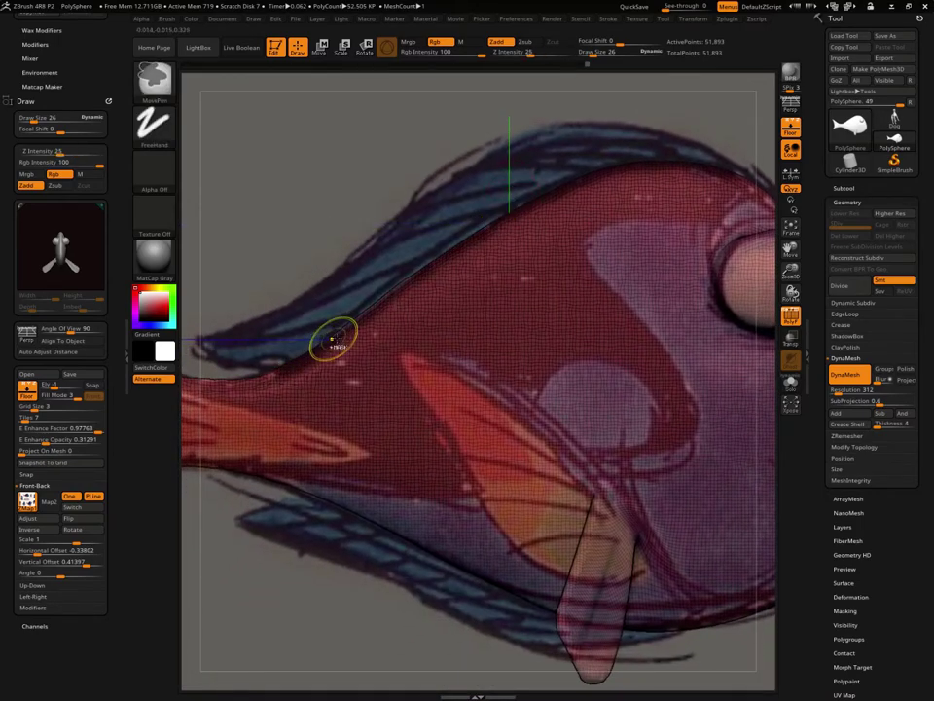
{"action": "right_click_drag", "start_coordinate": [351, 587], "coordinate": [301, 541]}
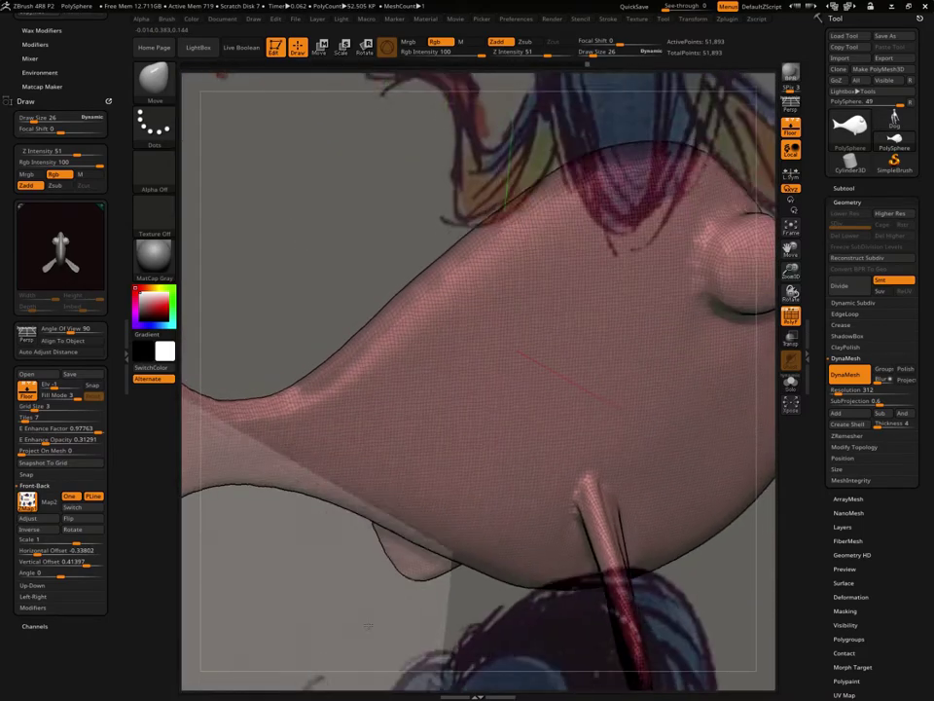
Put the reference sketch behind the mesh, turn off the wireframe, and rotate to show the fin
{"action": "left_click", "coordinate": [68, 395]}
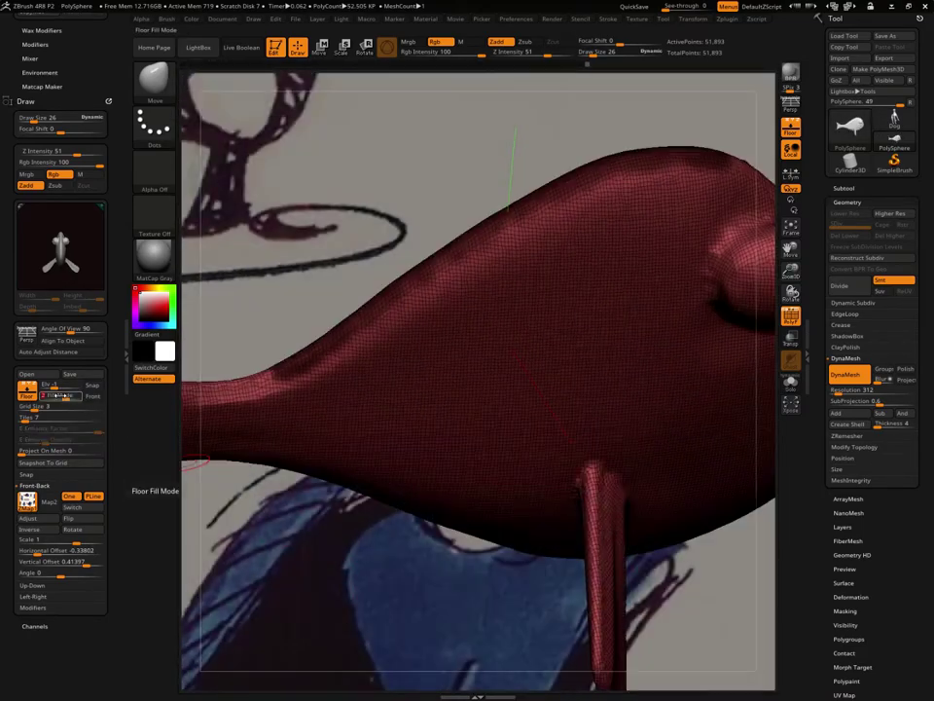
{"action": "right_click_drag", "start_coordinate": [390, 561], "coordinate": [672, 368]}
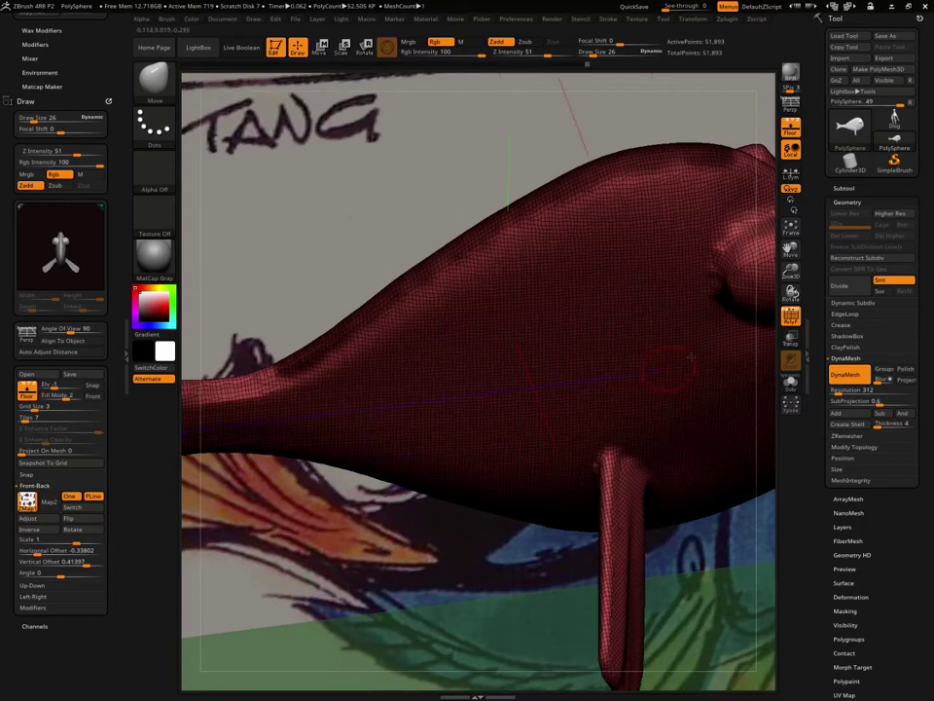
{"action": "left_click", "coordinate": [790, 316]}
{"action": "mouse_move", "coordinate": [457, 584]}
{"action": "right_mouse_down"}
{"action": "mouse_move", "coordinate": [401, 541]}
{"action": "mouse_move", "coordinate": [428, 599]}
{"action": "right_mouse_up"}
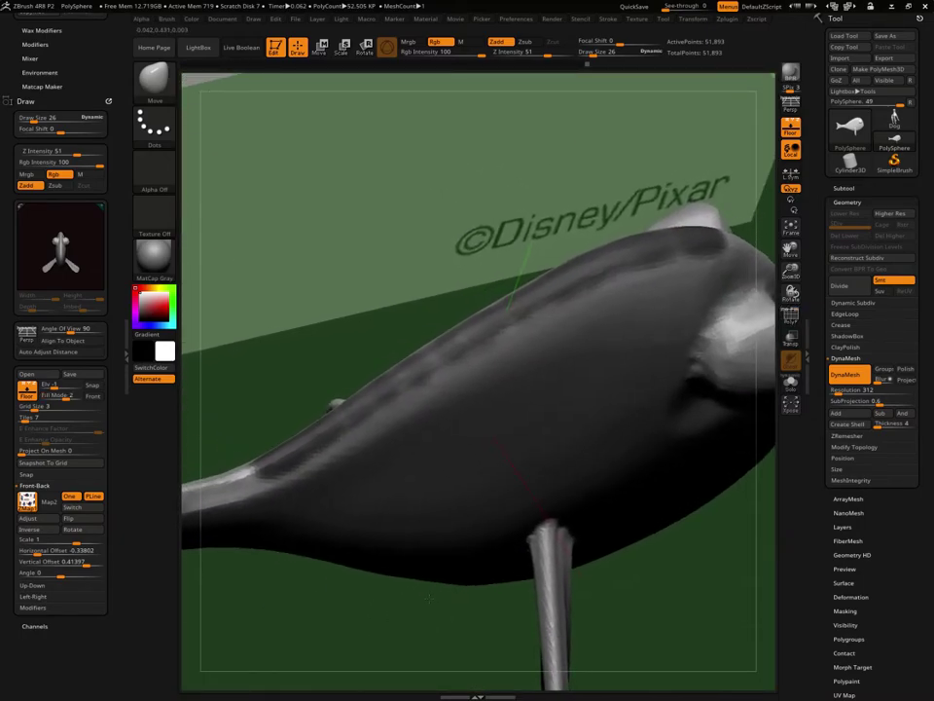
{"action": "right_click_drag", "start_coordinate": [303, 511], "coordinate": [362, 497]}
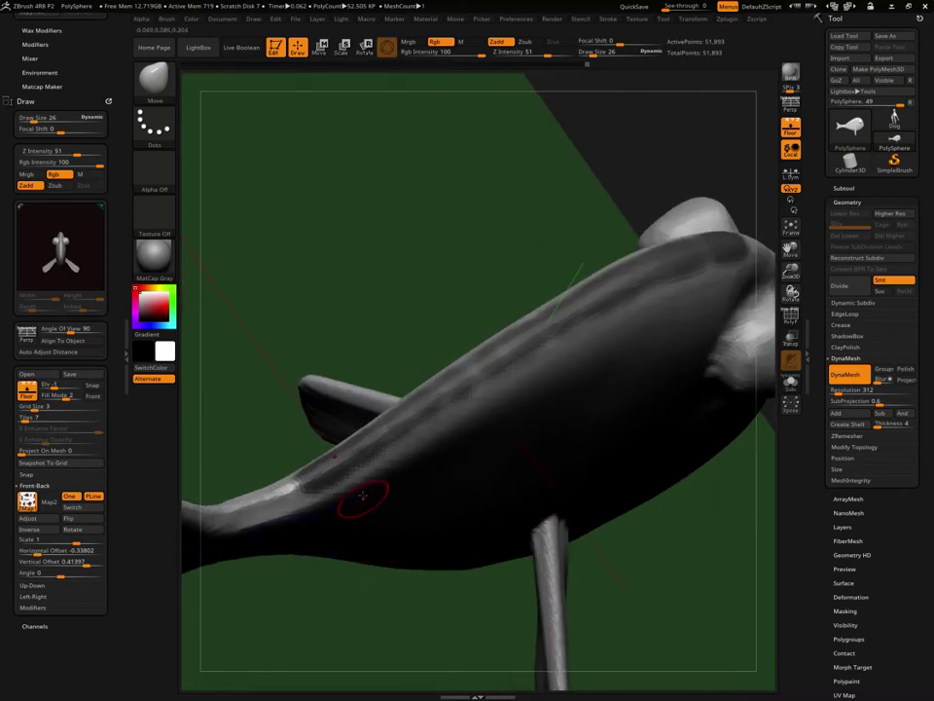
Set Draw Size to 21, mask most of the body, and activate Transpose Move
{"action": "key", "text": "space"}
{"action": "key", "text": "ctrl"}
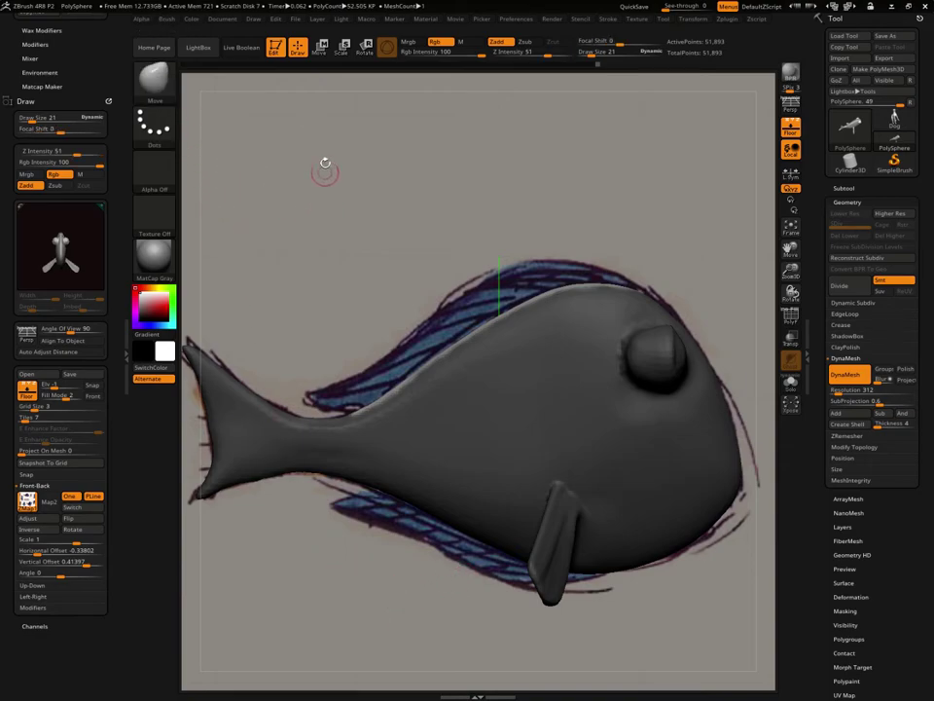
{"action": "left_click", "coordinate": [319, 49]}
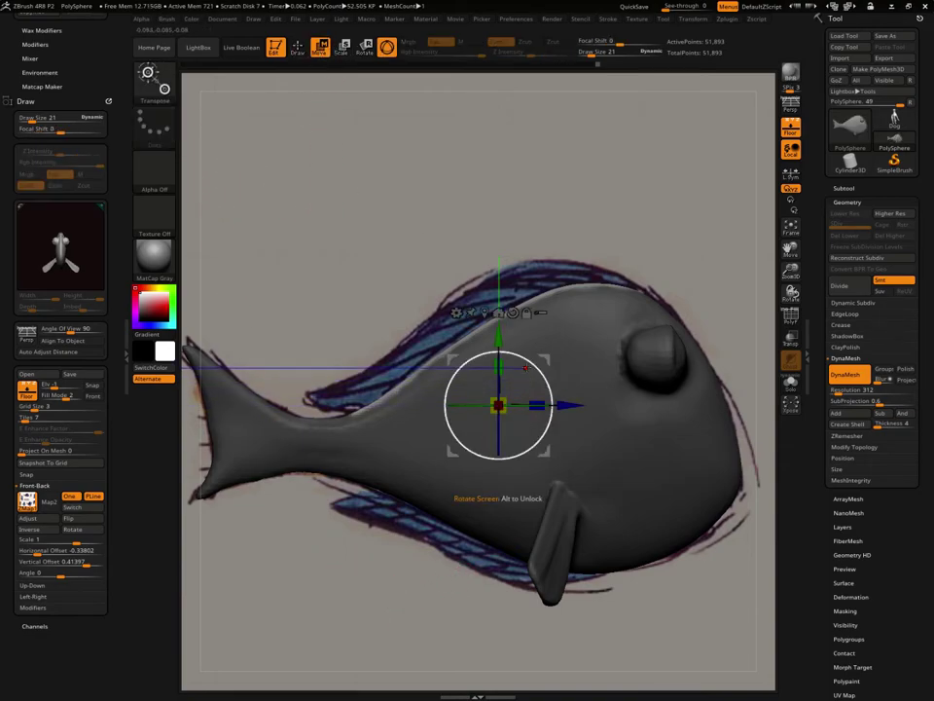
Pull the unmasked back up into a dorsal ridge, DynaMesh to 56,464 points, and smooth it
{"action": "mouse_move", "coordinate": [499, 405]}
{"action": "left_mouse_down"}
{"action": "mouse_move", "coordinate": [476, 383]}
{"action": "mouse_move", "coordinate": [454, 382]}
{"action": "left_mouse_up"}
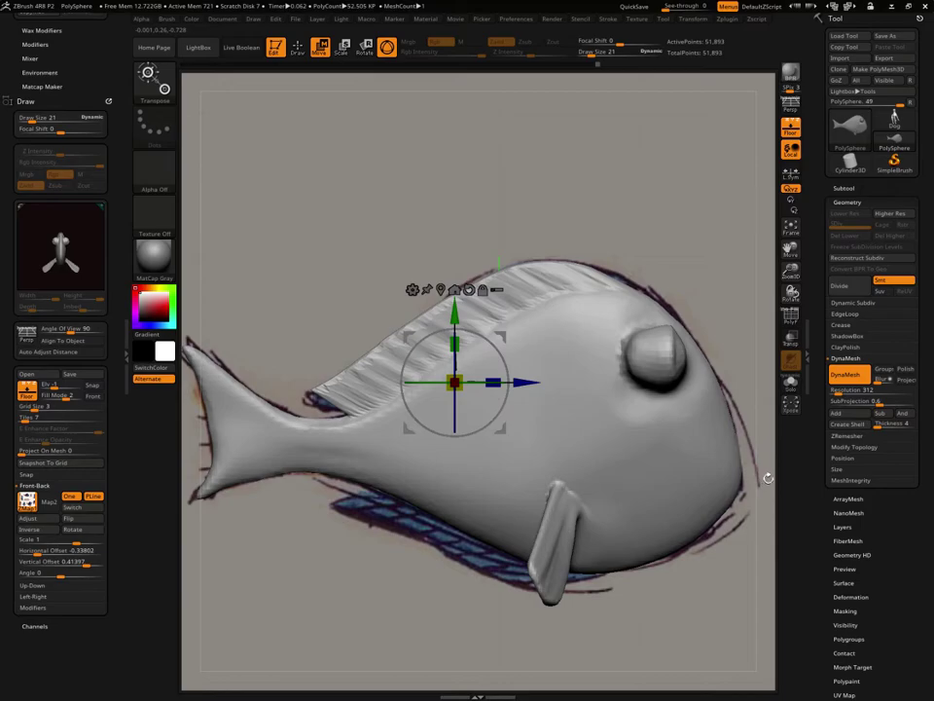
{"action": "left_click", "coordinate": [847, 378]}
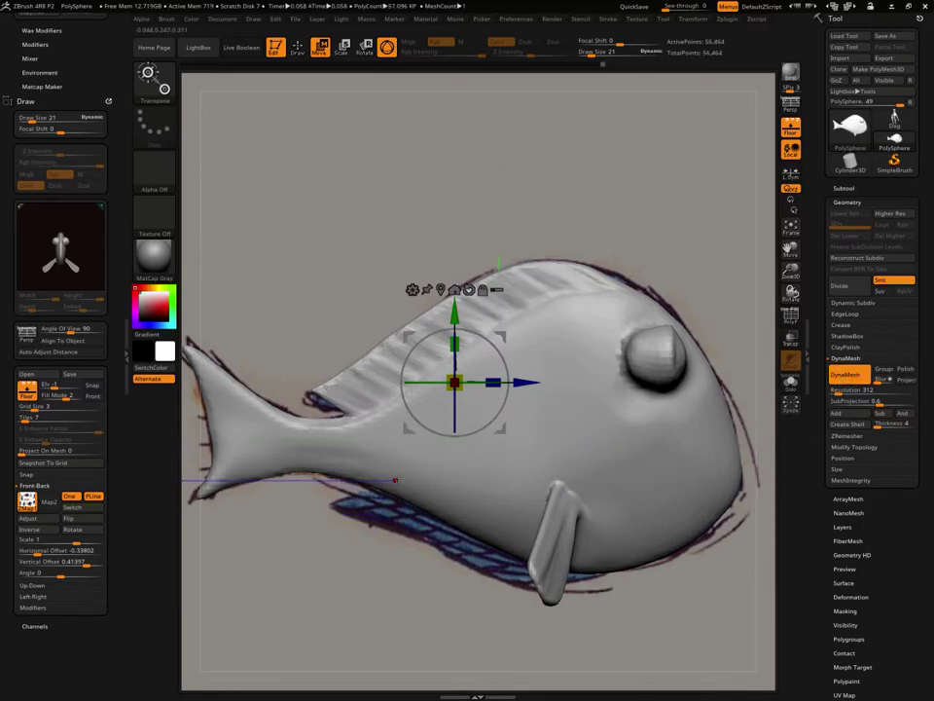
{"action": "left_click", "coordinate": [298, 49]}
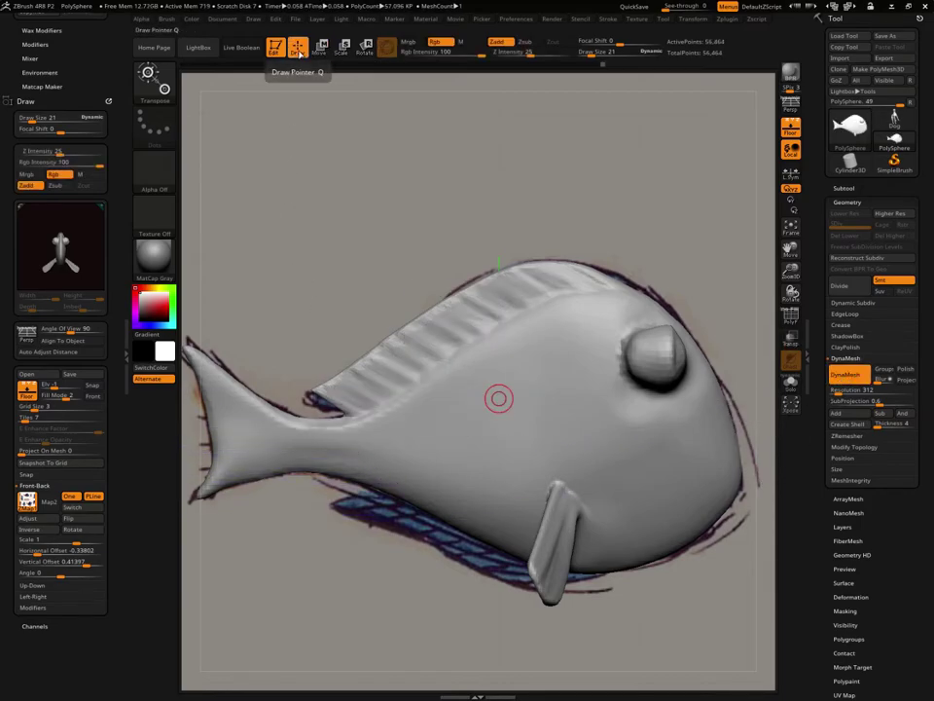
{"action": "key", "text": "shift"}
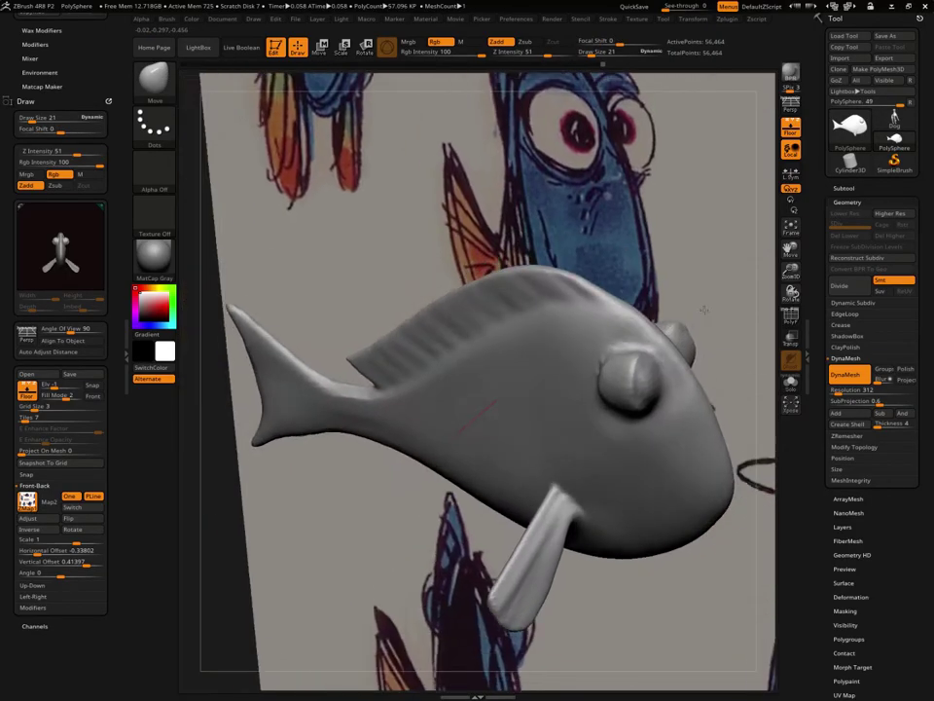
At Draw Size 54, lift the rear of the dorsal ridge and set Fill Mode 3 to show the coloured sketch
{"action": "mouse_move", "coordinate": [704, 309]}
{"action": "left_mouse_down"}
{"action": "mouse_move", "coordinate": [358, 94]}
{"action": "mouse_move", "coordinate": [638, 367]}
{"action": "left_mouse_up"}
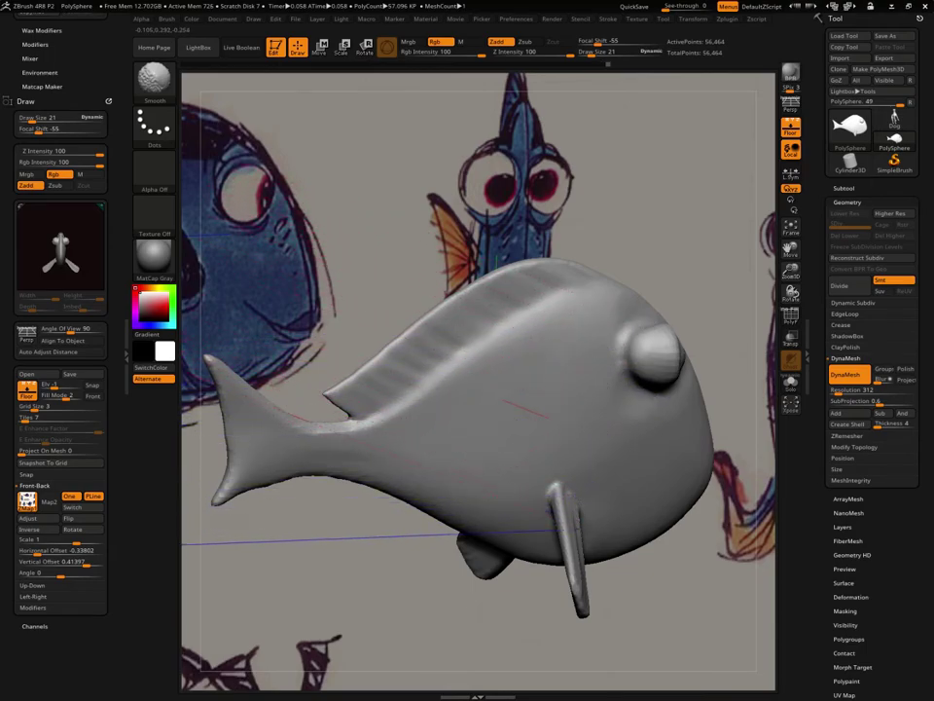
{"action": "mouse_move", "coordinate": [657, 588]}
{"action": "left_mouse_down"}
{"action": "mouse_move", "coordinate": [638, 581]}
{"action": "mouse_move", "coordinate": [643, 427]}
{"action": "mouse_move", "coordinate": [672, 429]}
{"action": "left_mouse_up"}
{"action": "key", "text": "space"}
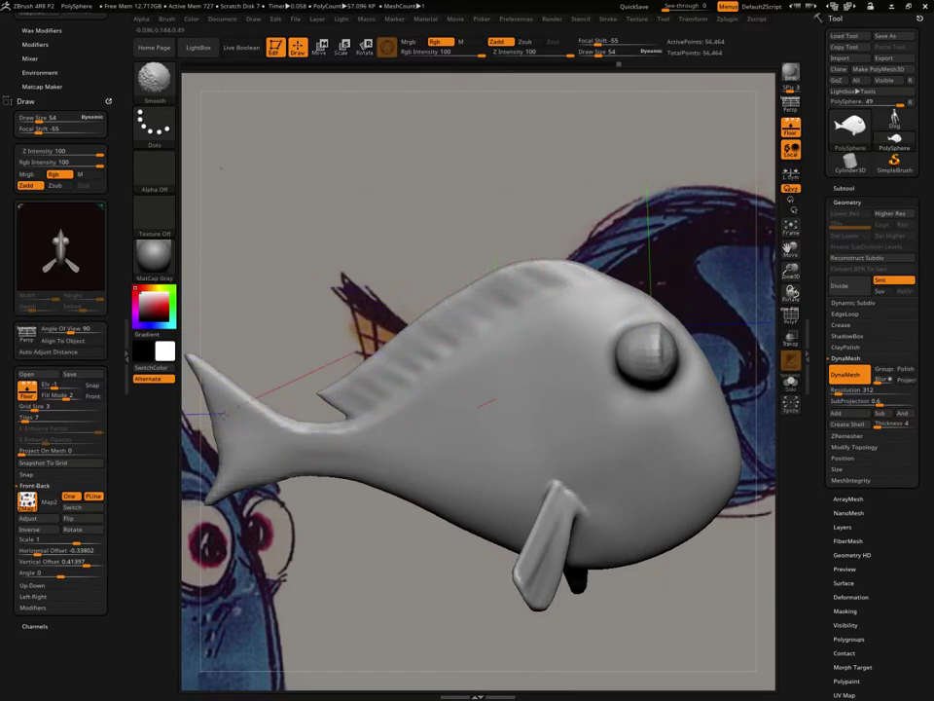
{"action": "mouse_move", "coordinate": [351, 568]}
{"action": "left_mouse_down", "text": "shift"}
{"action": "mouse_move", "coordinate": [357, 555]}
{"action": "mouse_move", "coordinate": [409, 563]}
{"action": "left_mouse_up", "text": "shift"}
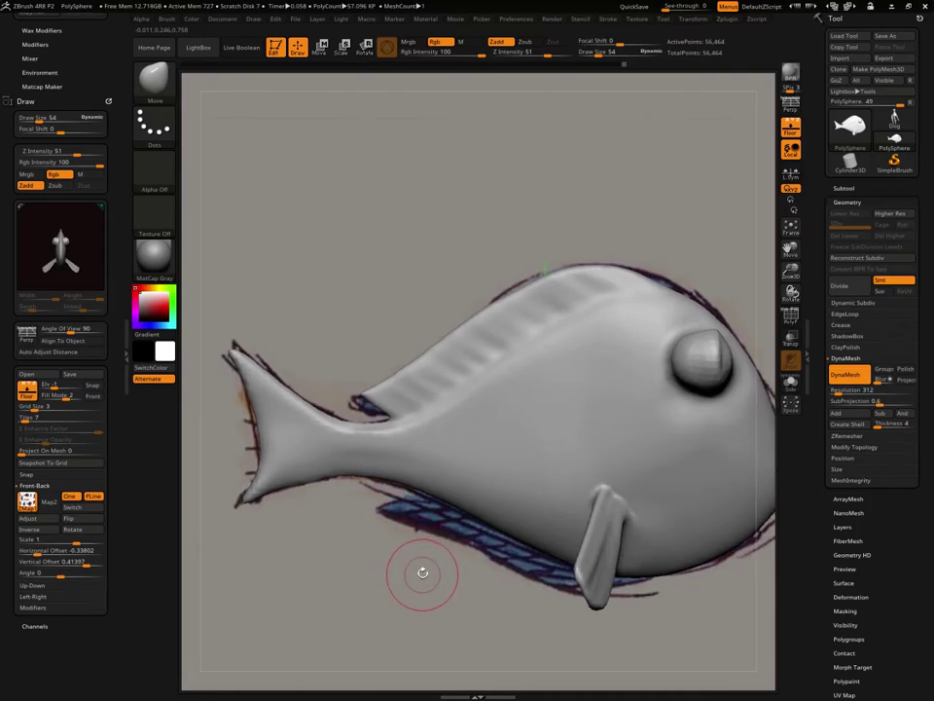
{"action": "left_click_drag", "start_coordinate": [369, 389], "coordinate": [389, 379]}
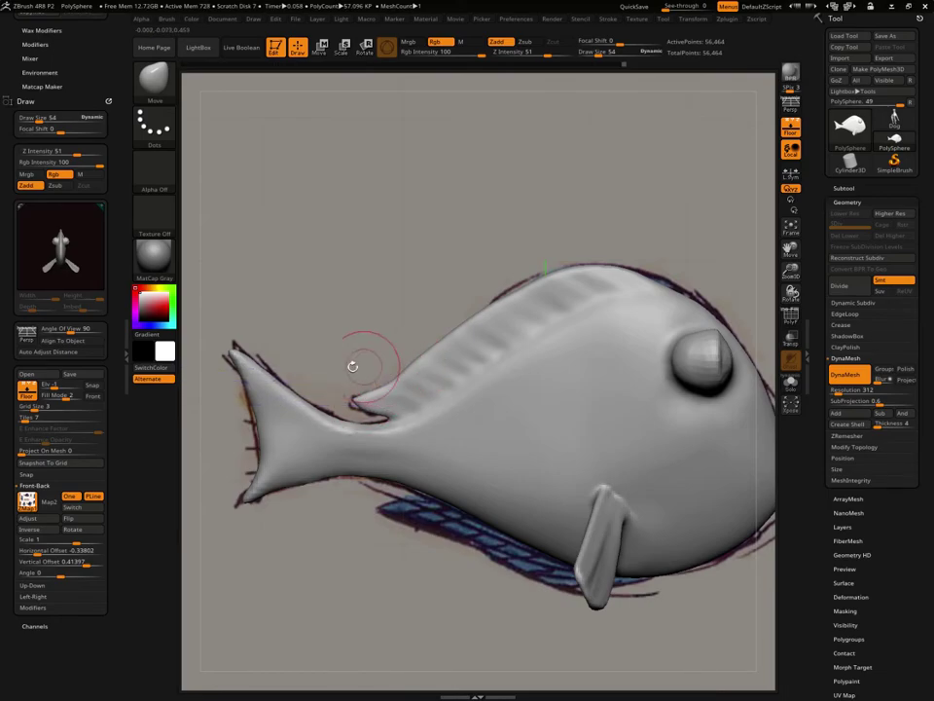
{"action": "left_click", "coordinate": [64, 396]}
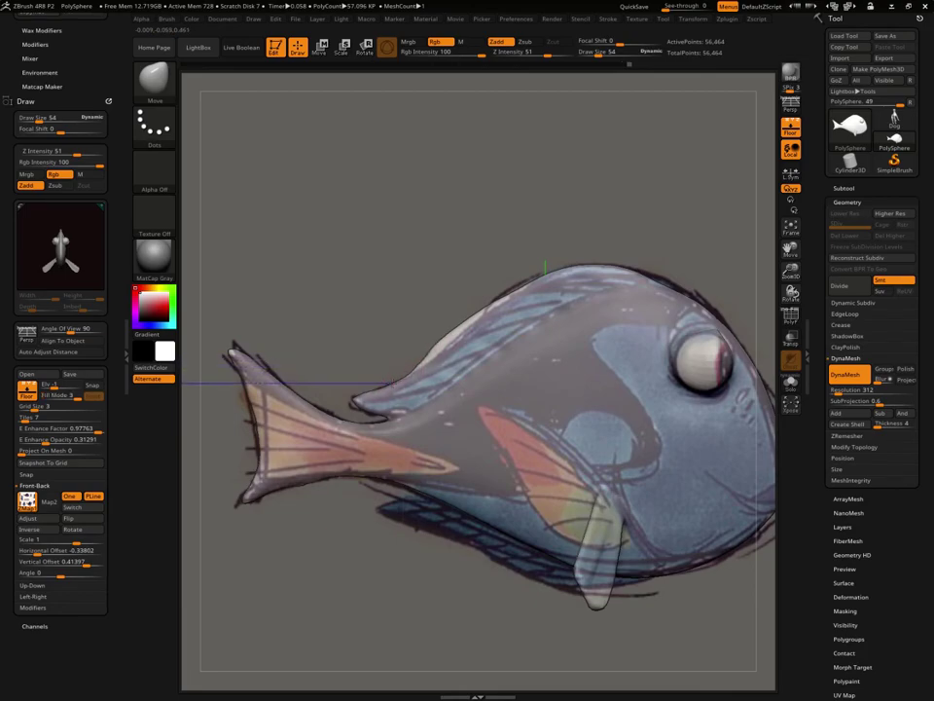
Line the fish up with the drawing, lower Draw Size to 30 and set Fill Mode 2
{"action": "left_click_drag", "start_coordinate": [427, 341], "coordinate": [438, 351]}
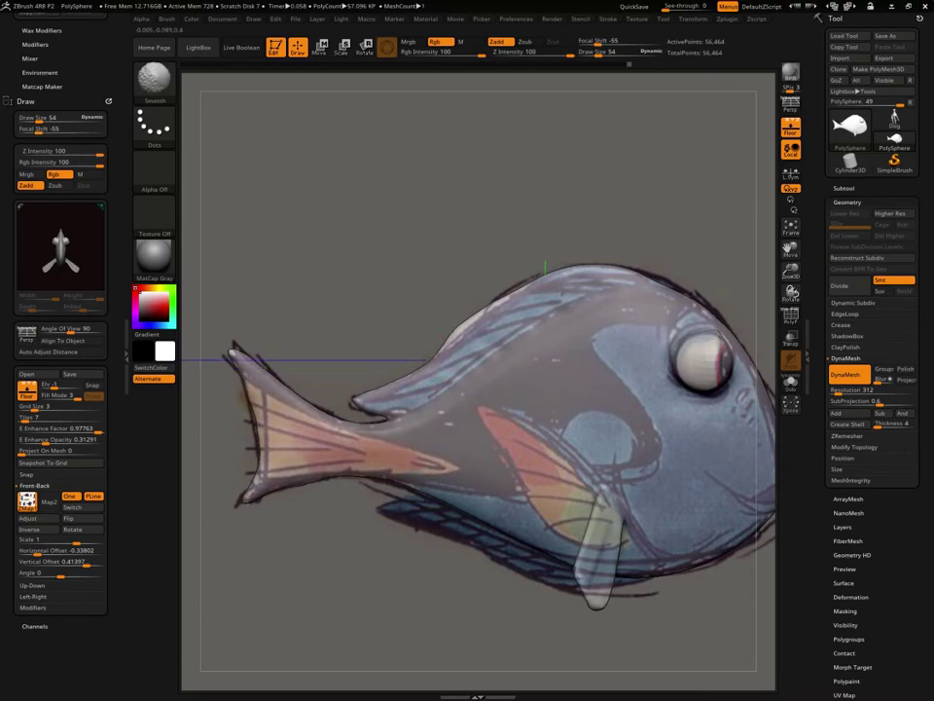
{"action": "key", "text": "shift"}
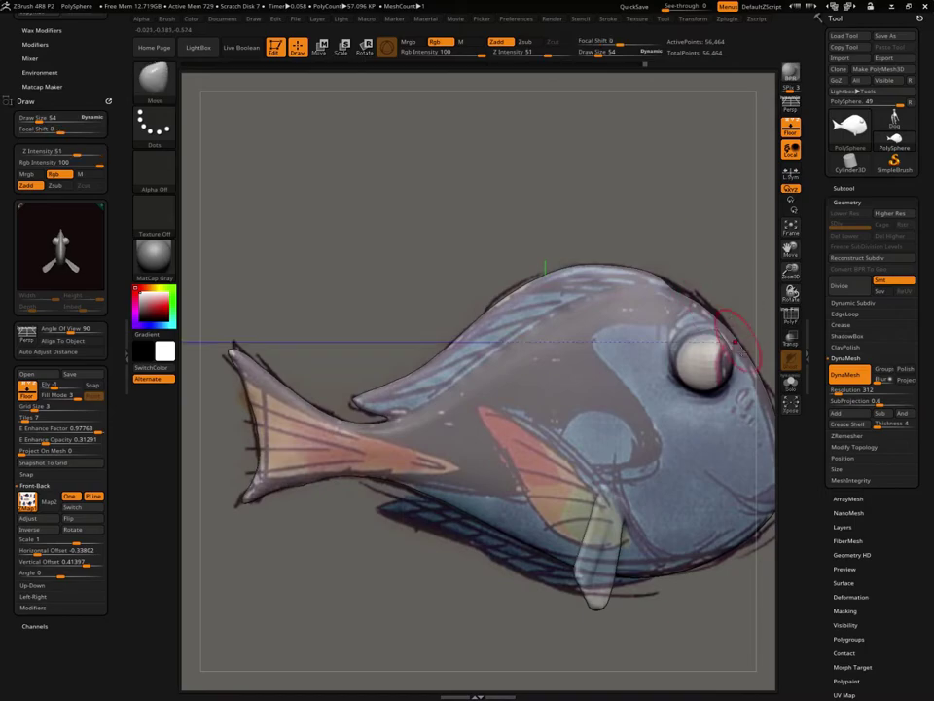
{"action": "left_click_drag", "start_coordinate": [714, 574], "coordinate": [660, 546]}
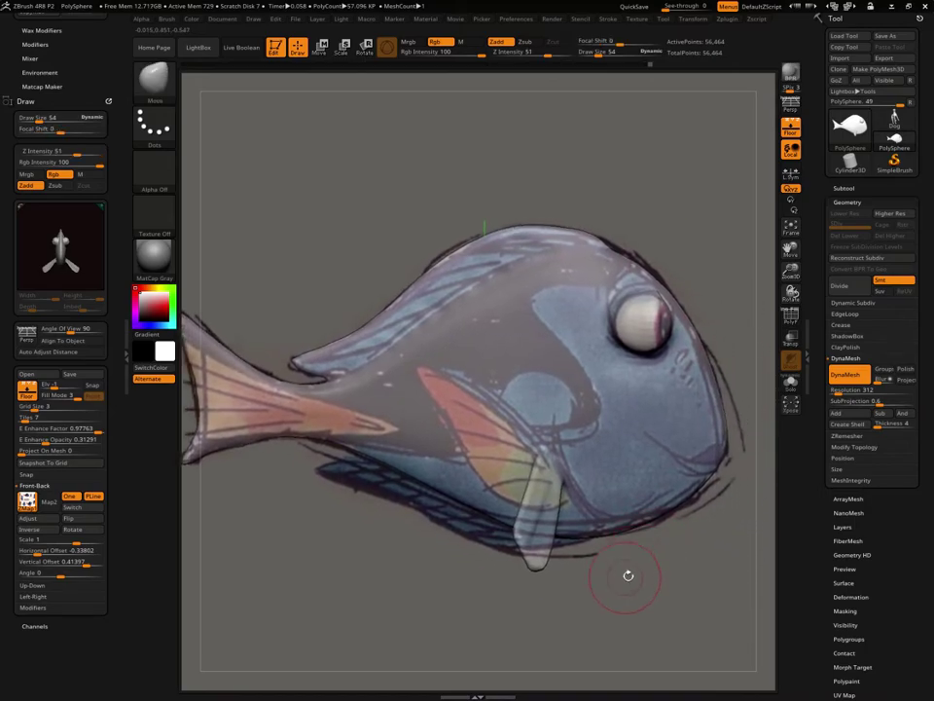
{"action": "mouse_move", "coordinate": [629, 576]}
{"action": "left_mouse_down"}
{"action": "mouse_move", "coordinate": [664, 525]}
{"action": "mouse_move", "coordinate": [661, 494]}
{"action": "mouse_move", "coordinate": [661, 532]}
{"action": "left_mouse_up"}
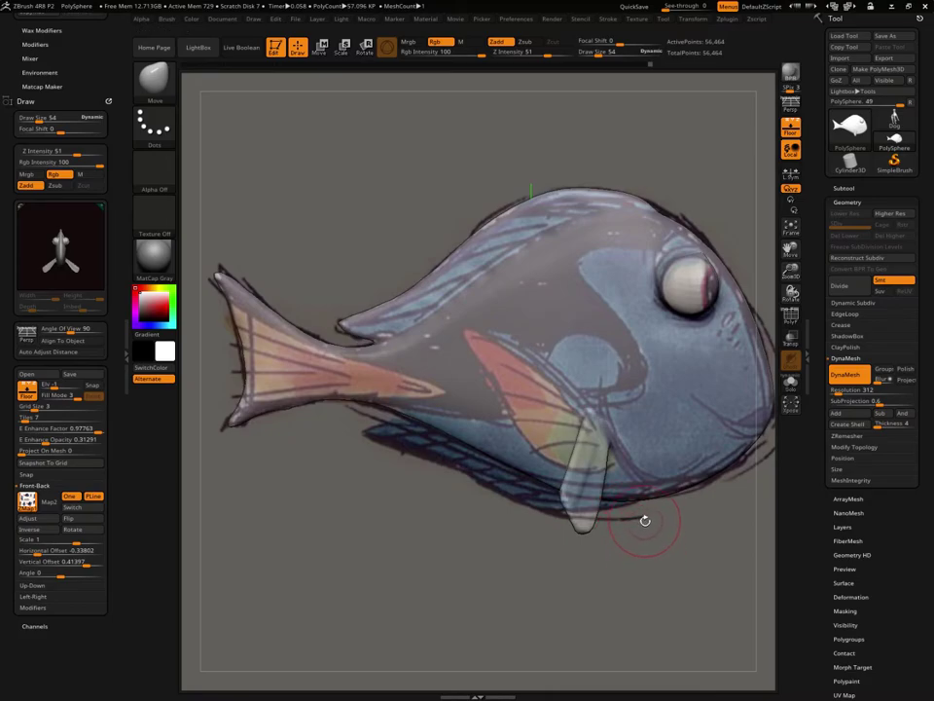
{"action": "key", "text": "space"}
{"action": "left_click_drag", "start_coordinate": [654, 507], "coordinate": [640, 502]}
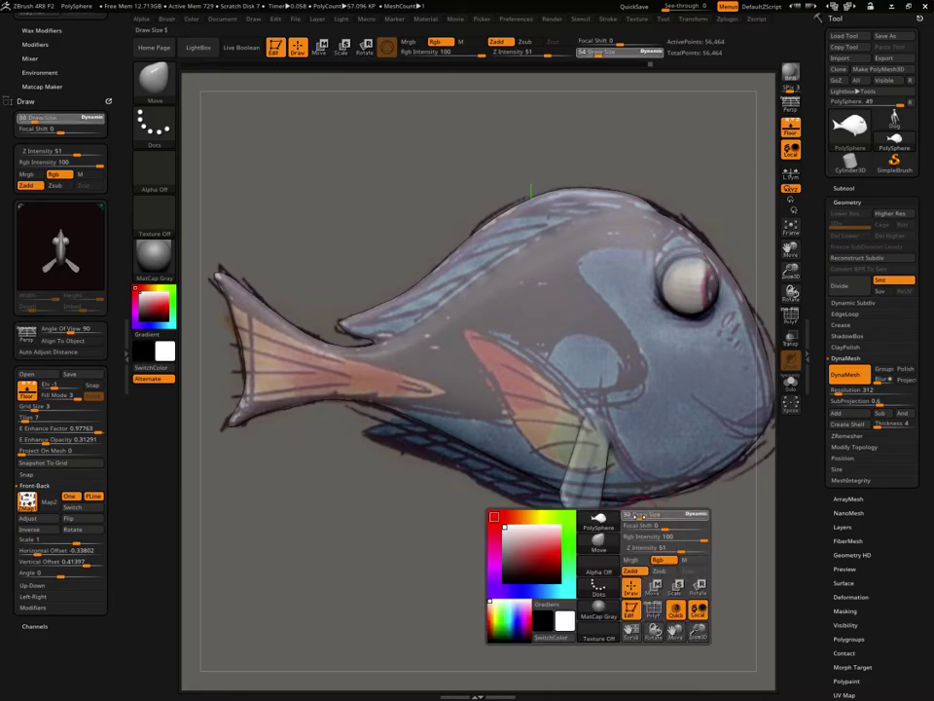
{"action": "key", "text": "ctrl"}
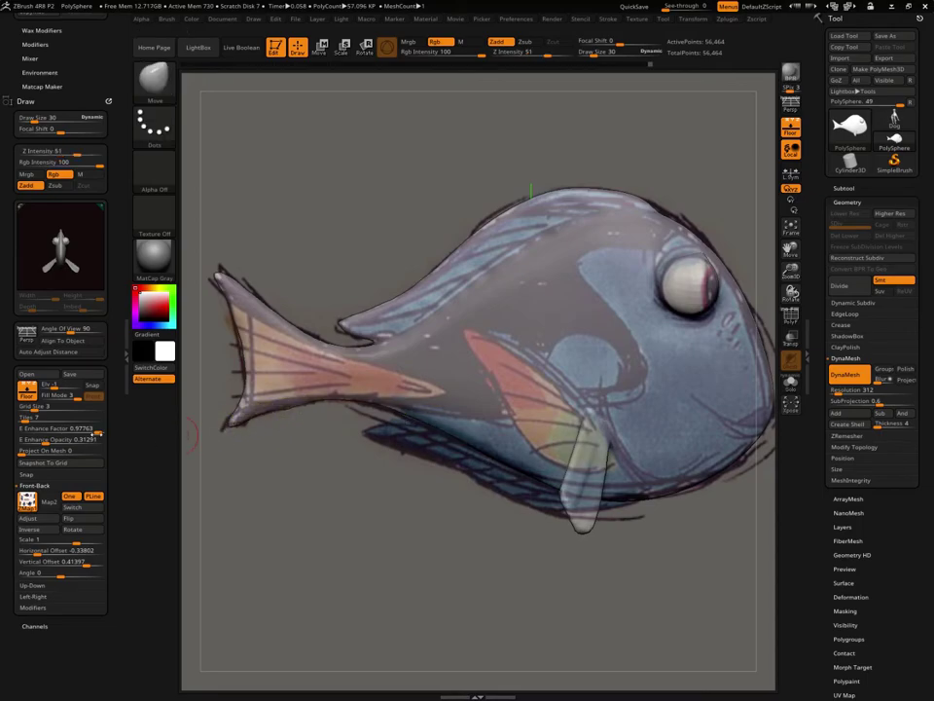
{"action": "key", "text": "shift+f"}
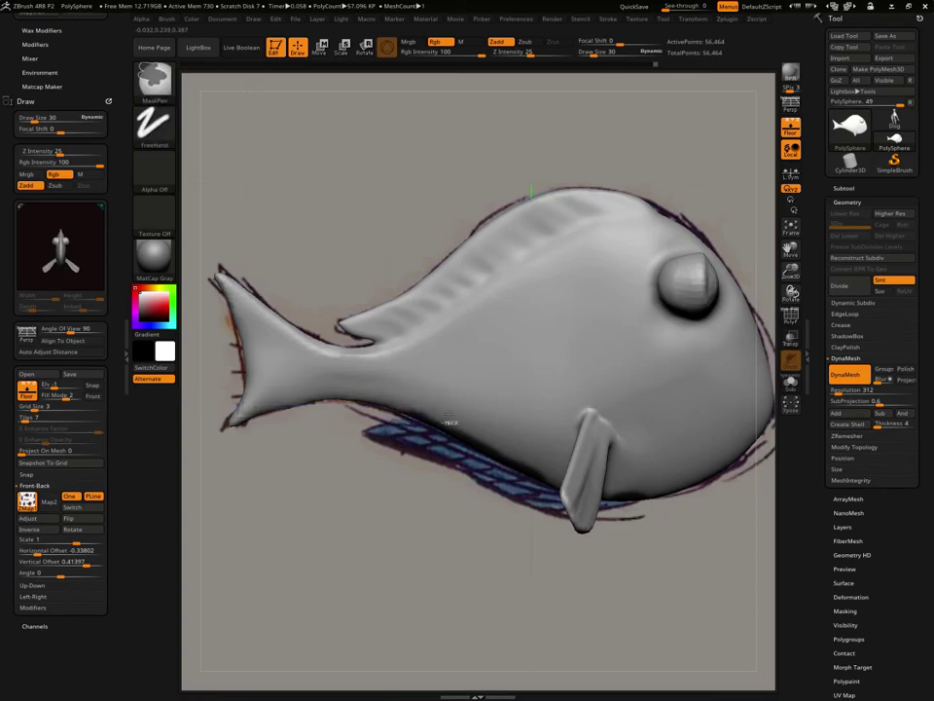
With the Move brush, flatten the pectoral fins while checking side and top views
{"action": "key", "text": "b"}
{"action": "key", "text": "m"}
{"action": "key", "text": "v"}
{"action": "mouse_move", "coordinate": [530, 563]}
{"action": "left_mouse_down"}
{"action": "mouse_move", "coordinate": [556, 467]}
{"action": "mouse_move", "coordinate": [623, 417]}
{"action": "left_mouse_up"}
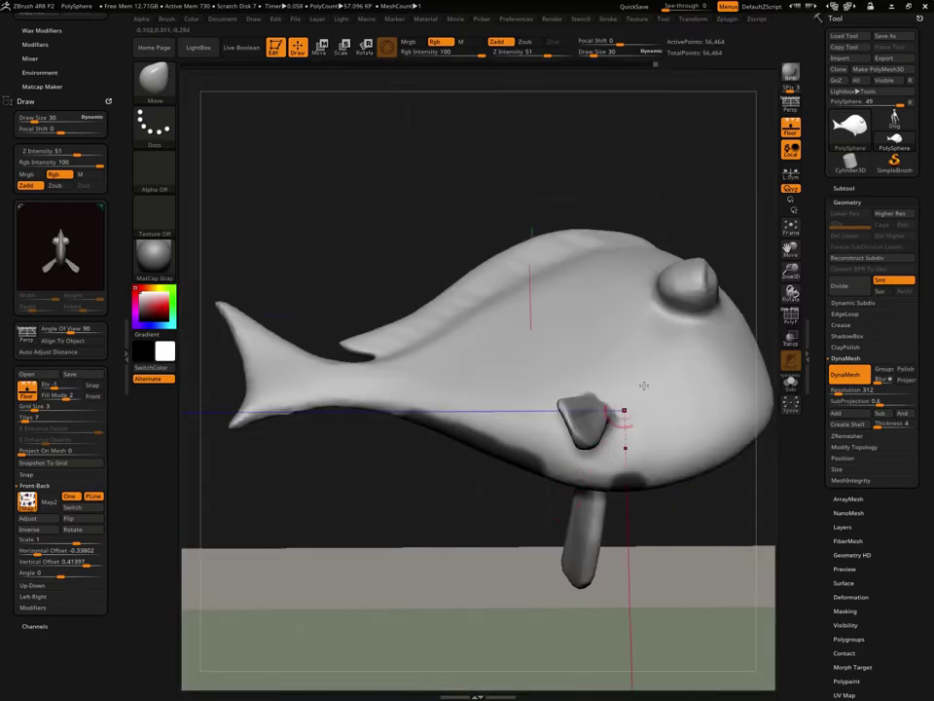
{"action": "key", "text": "shift+p"}
{"action": "left_click_drag", "start_coordinate": [672, 506], "coordinate": [487, 498]}
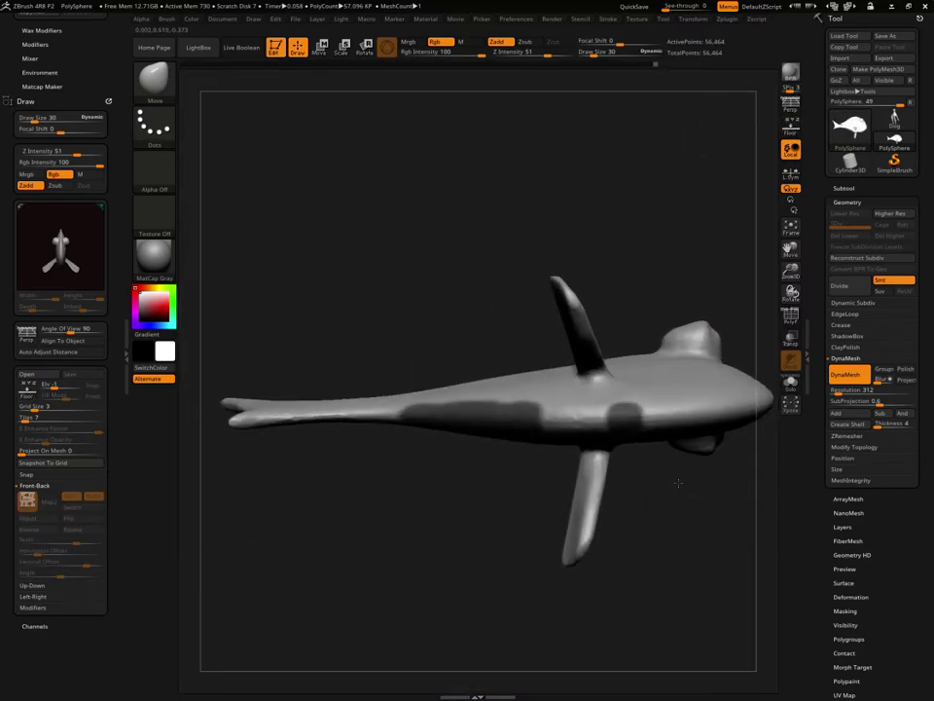
{"action": "key", "text": "ctrl"}
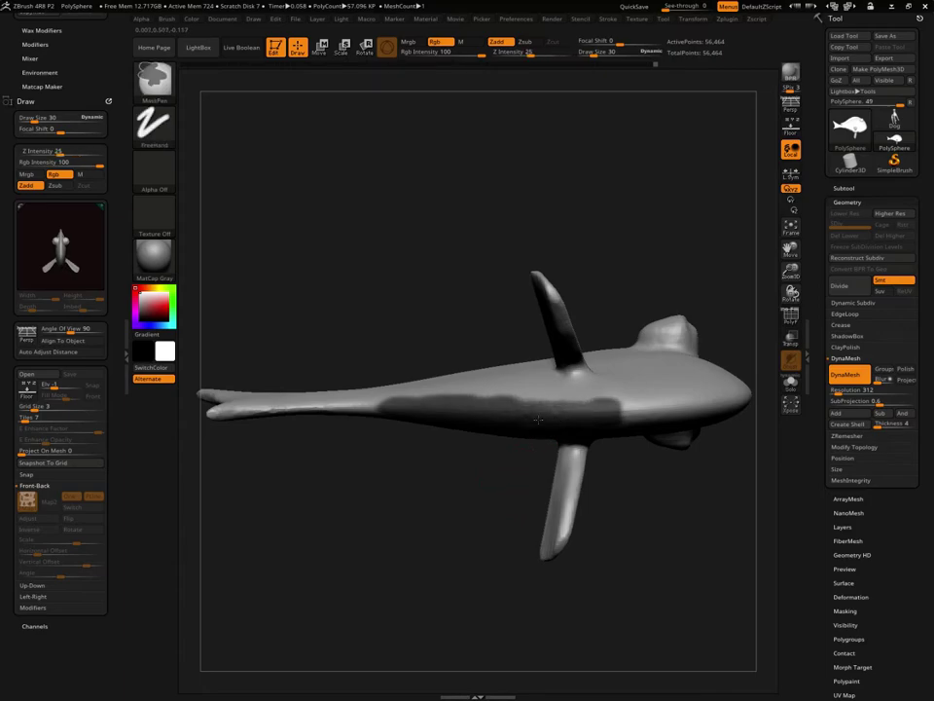
{"action": "left_click_drag", "start_coordinate": [515, 487], "coordinate": [494, 525]}
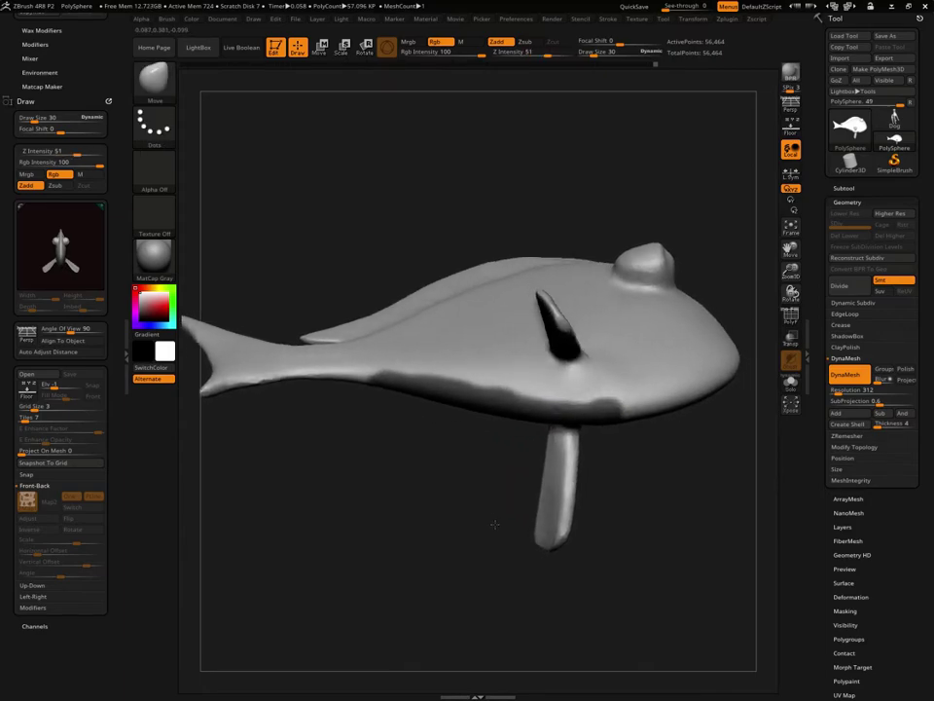
{"action": "key", "text": "ctrl"}
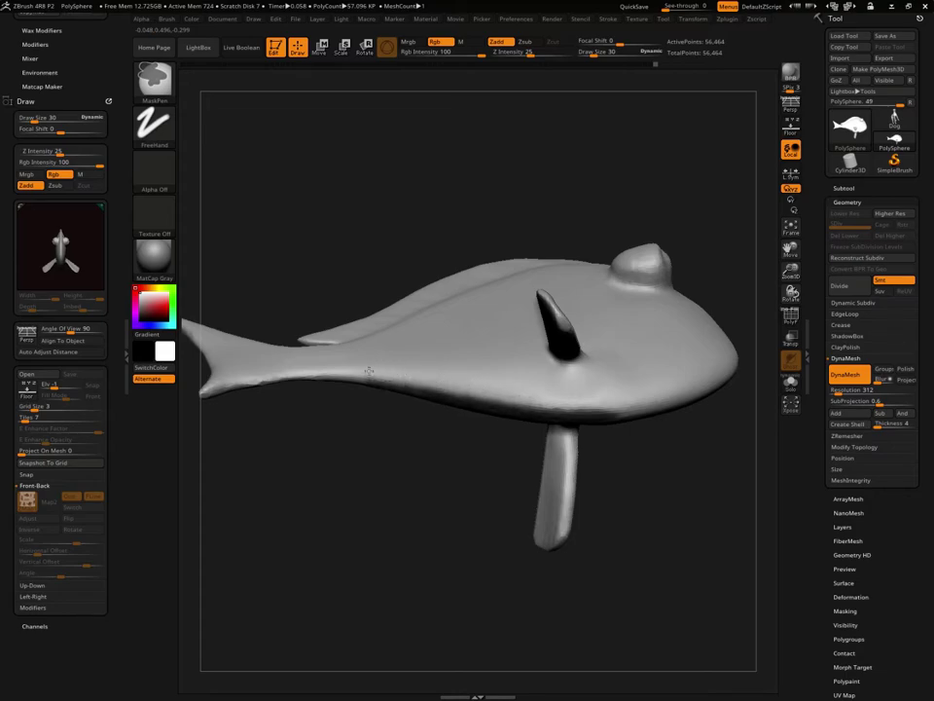
{"action": "mouse_move", "coordinate": [436, 502]}
{"action": "left_mouse_down"}
{"action": "mouse_move", "coordinate": [438, 454]}
{"action": "mouse_move", "coordinate": [388, 404]}
{"action": "left_mouse_up"}
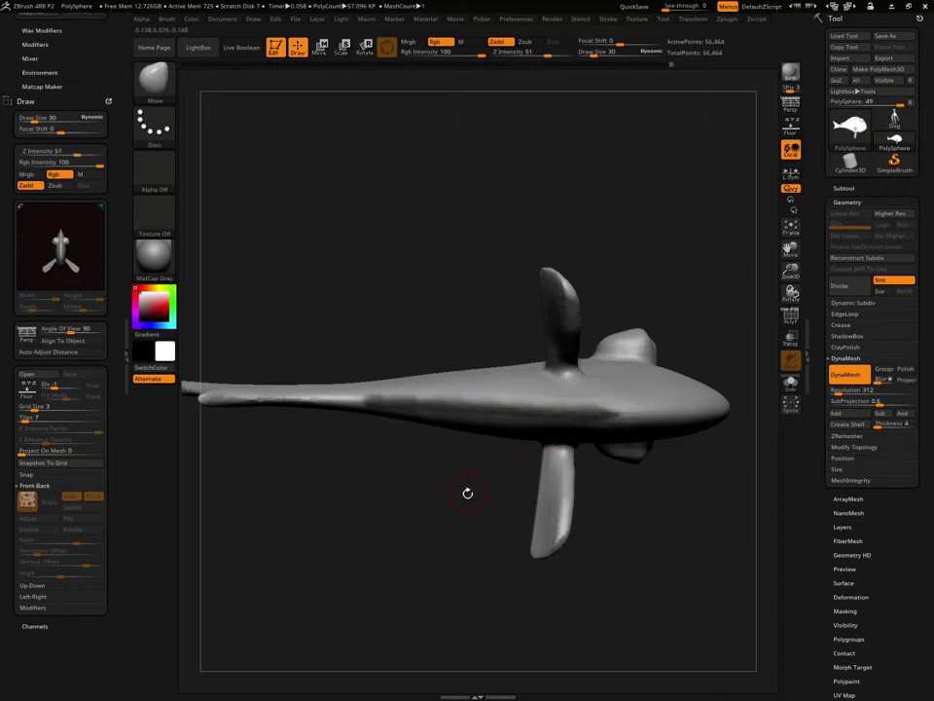
{"action": "left_click_drag", "start_coordinate": [467, 493], "coordinate": [478, 548]}
Set Draw Size to 19, mask the whole fish and switch to Transpose Move
{"action": "key", "text": "space"}
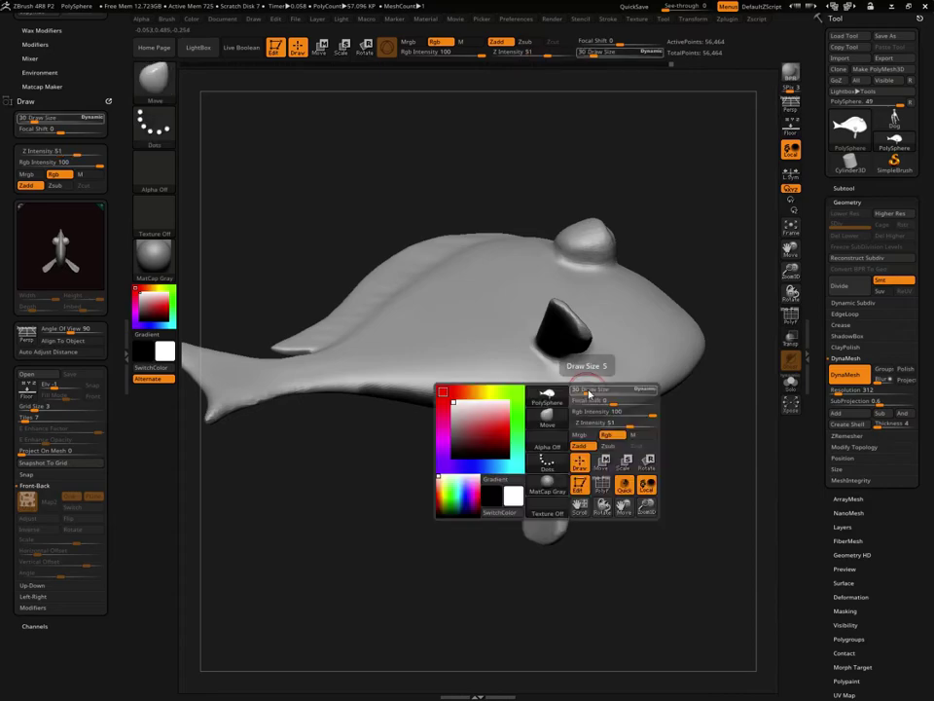
{"action": "left_click_drag", "start_coordinate": [588, 388], "coordinate": [576, 387]}
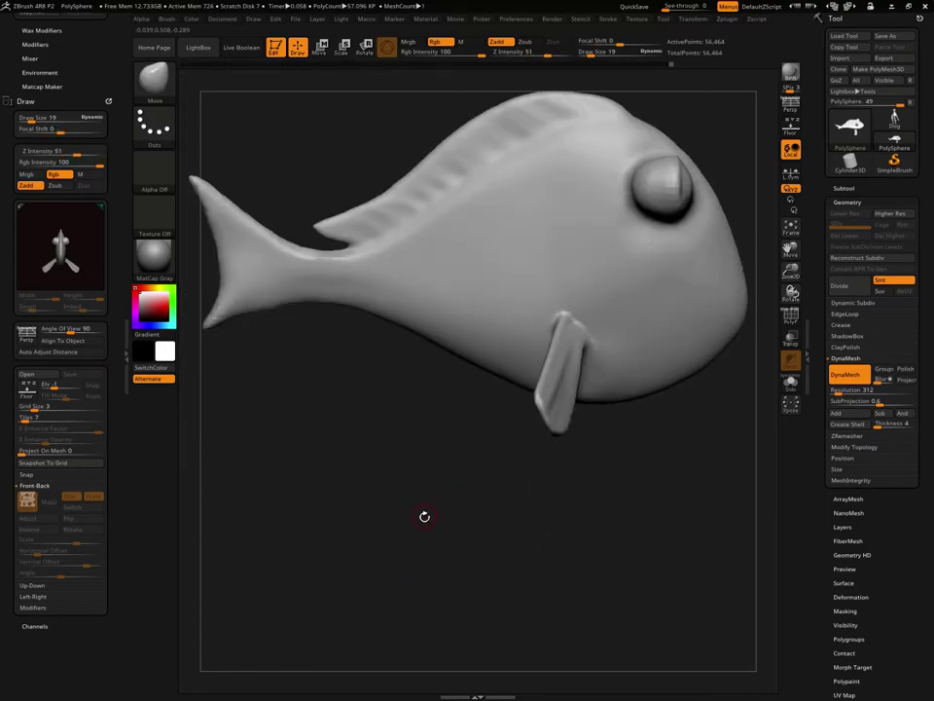
{"action": "key", "text": "b"}
{"action": "key", "text": "m"}
{"action": "key", "text": "t"}
{"action": "mouse_move", "coordinate": [435, 496]}
{"action": "left_mouse_down"}
{"action": "mouse_move", "coordinate": [424, 485]}
{"action": "mouse_move", "coordinate": [421, 443]}
{"action": "left_mouse_up"}
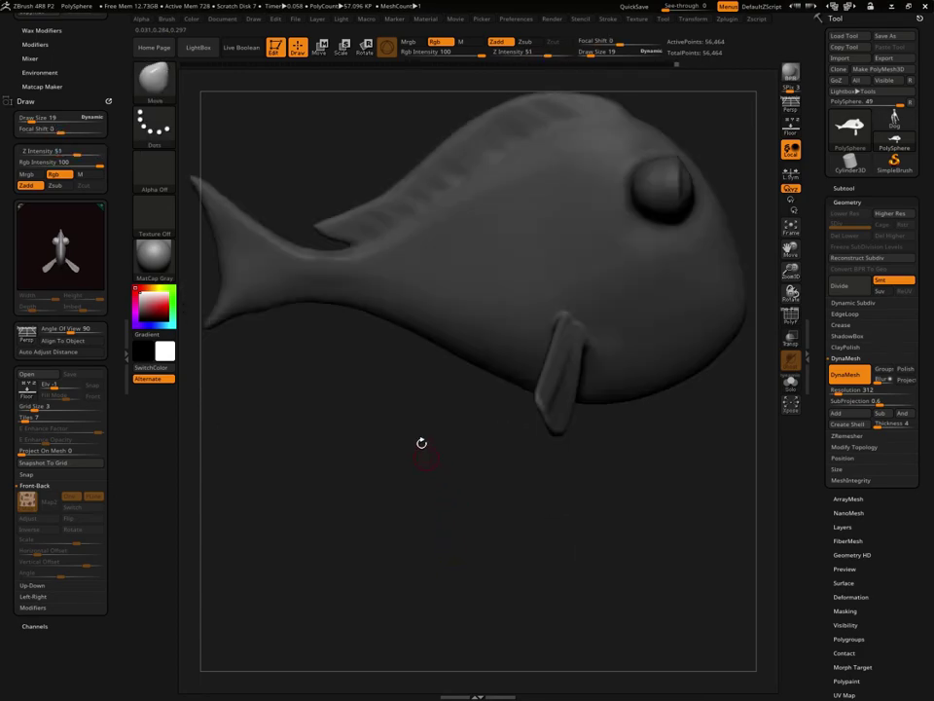
{"action": "key", "text": "w"}
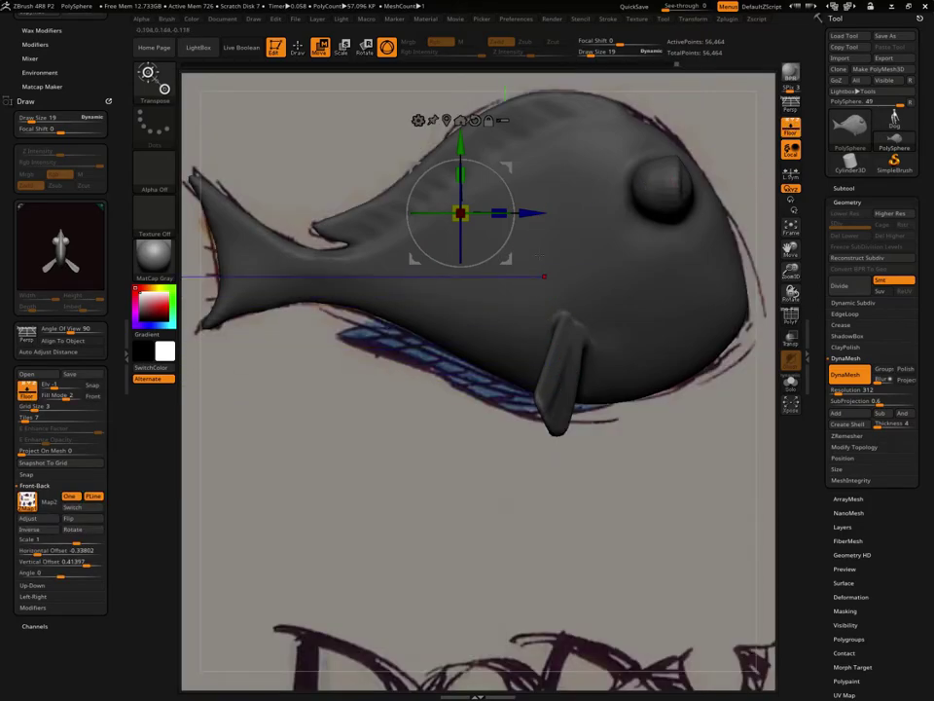
Clear the mask from the fish and re-DynaMesh it to 58,511 points
{"action": "left_click_drag", "start_coordinate": [460, 297], "coordinate": [419, 317]}
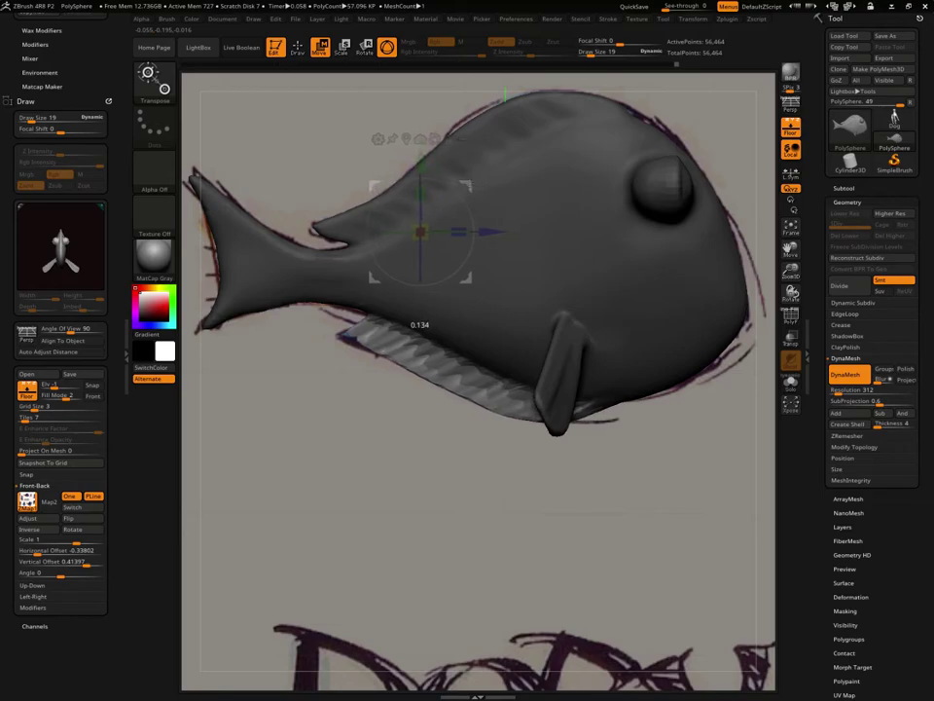
{"action": "left_click_drag", "start_coordinate": [419, 318], "coordinate": [414, 315]}
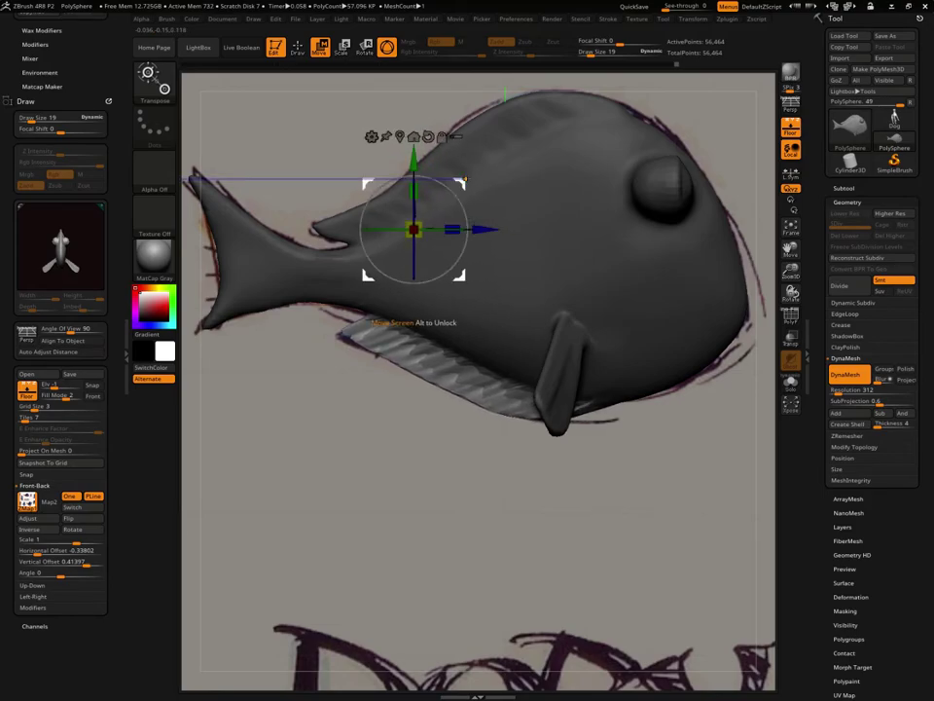
{"action": "left_click_drag", "start_coordinate": [370, 472], "coordinate": [419, 506], "text": "ctrl"}
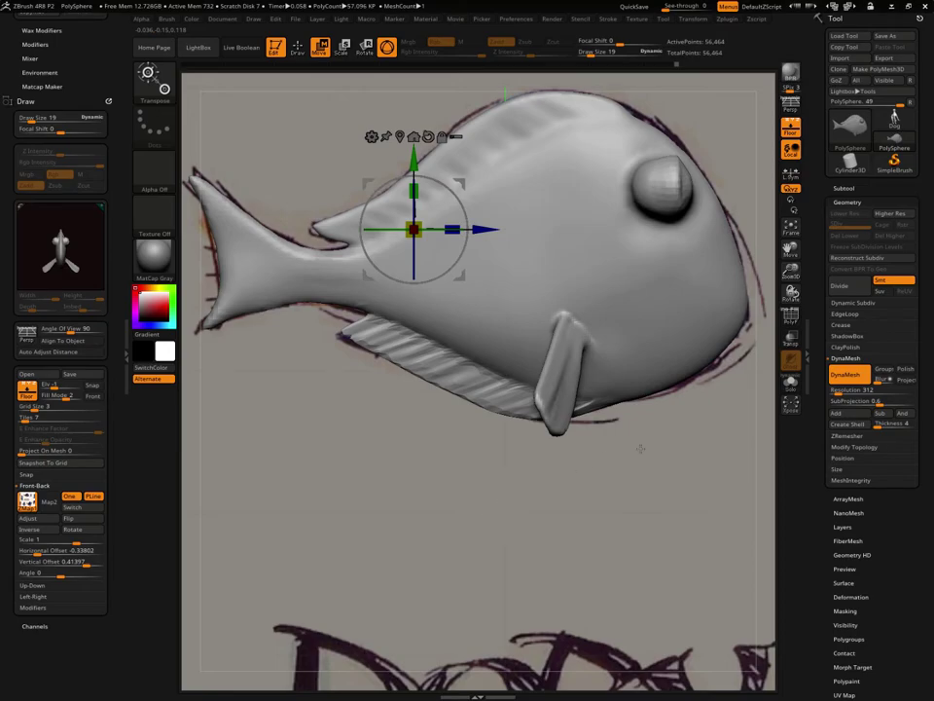
{"action": "left_click", "coordinate": [844, 378]}
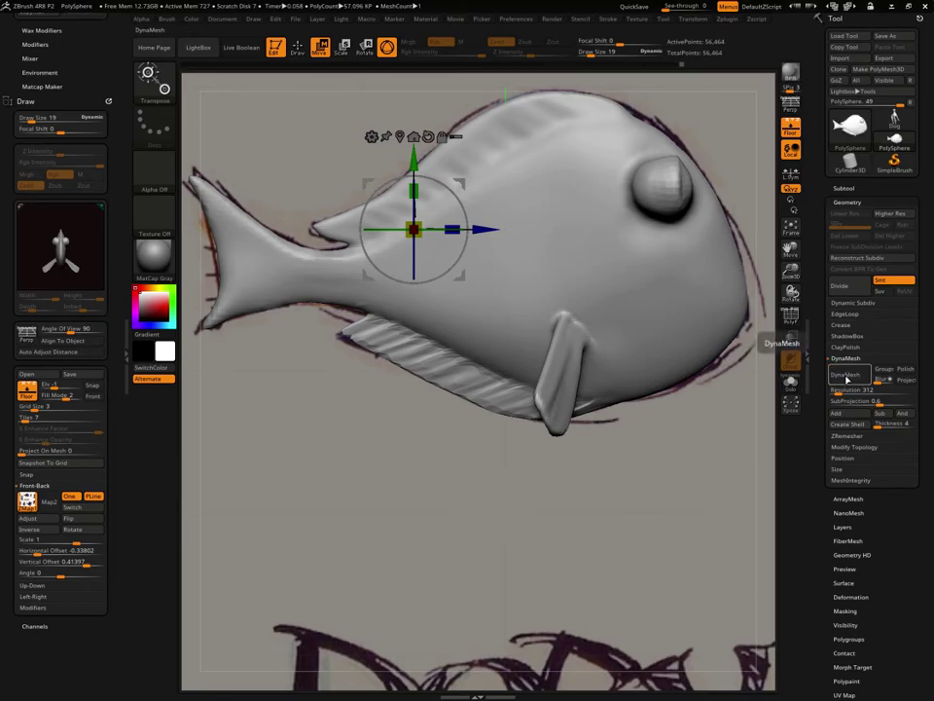
{"action": "left_click", "coordinate": [847, 378]}
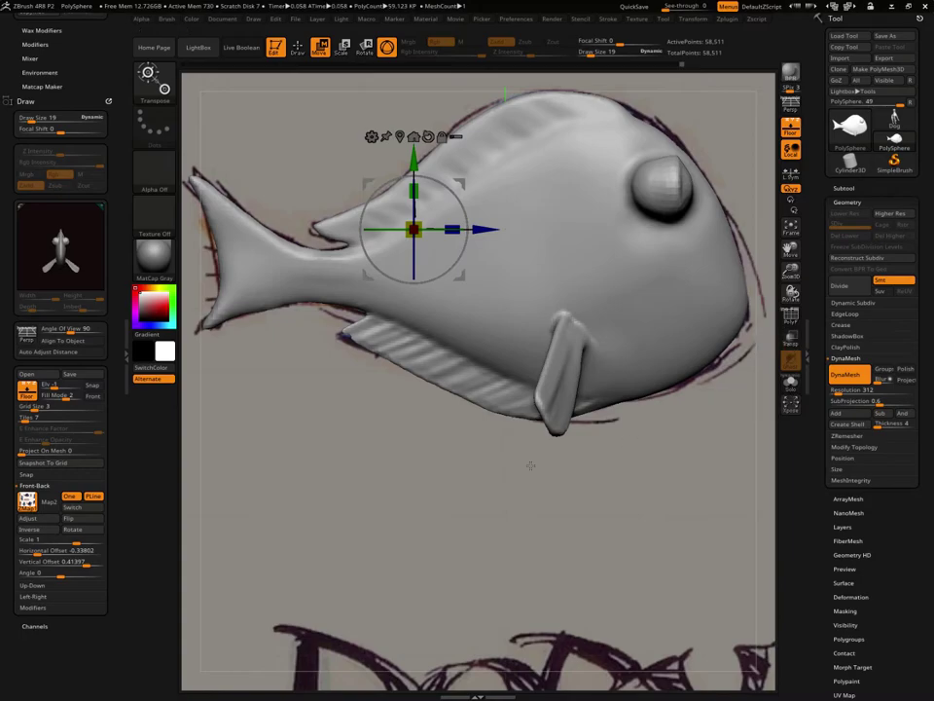
Set Draw Size 54, return to a side view and set Fill Mode 3 to overlay the coloured reference
{"action": "mouse_move", "coordinate": [397, 354]}
{"action": "left_mouse_down"}
{"action": "mouse_move", "coordinate": [438, 349]}
{"action": "mouse_move", "coordinate": [395, 483]}
{"action": "left_mouse_up"}
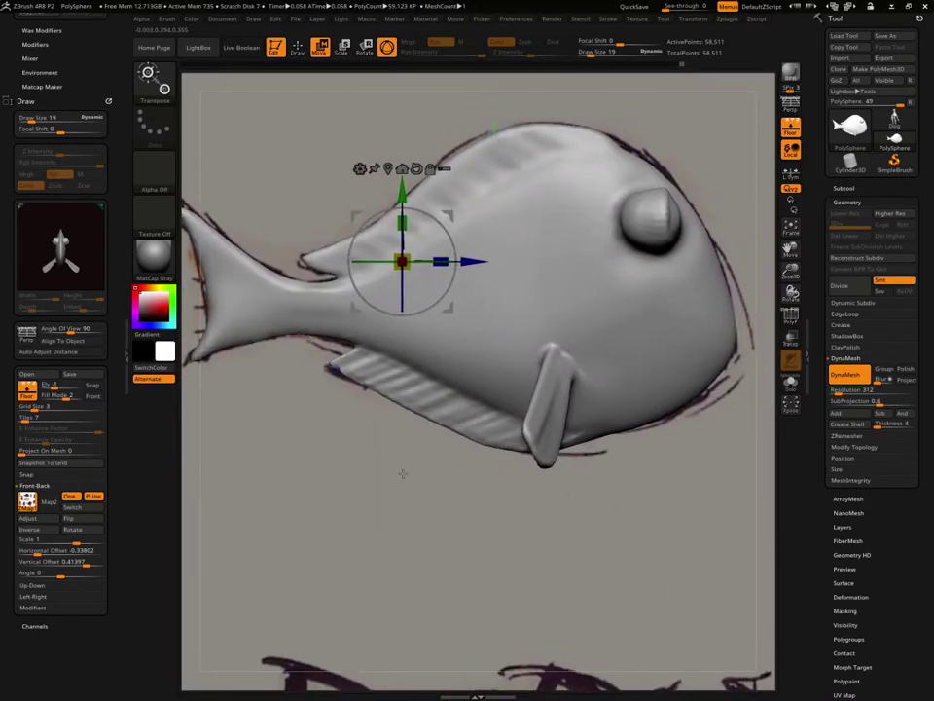
{"action": "key", "text": "space"}
{"action": "left_click_drag", "start_coordinate": [433, 444], "coordinate": [467, 444]}
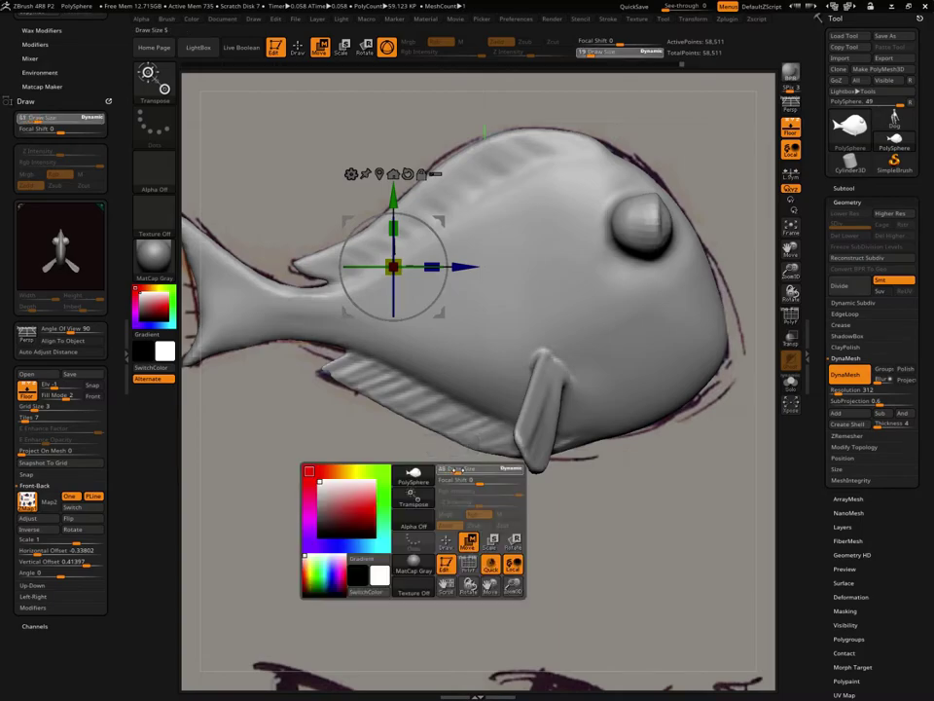
{"action": "left_click", "coordinate": [297, 46]}
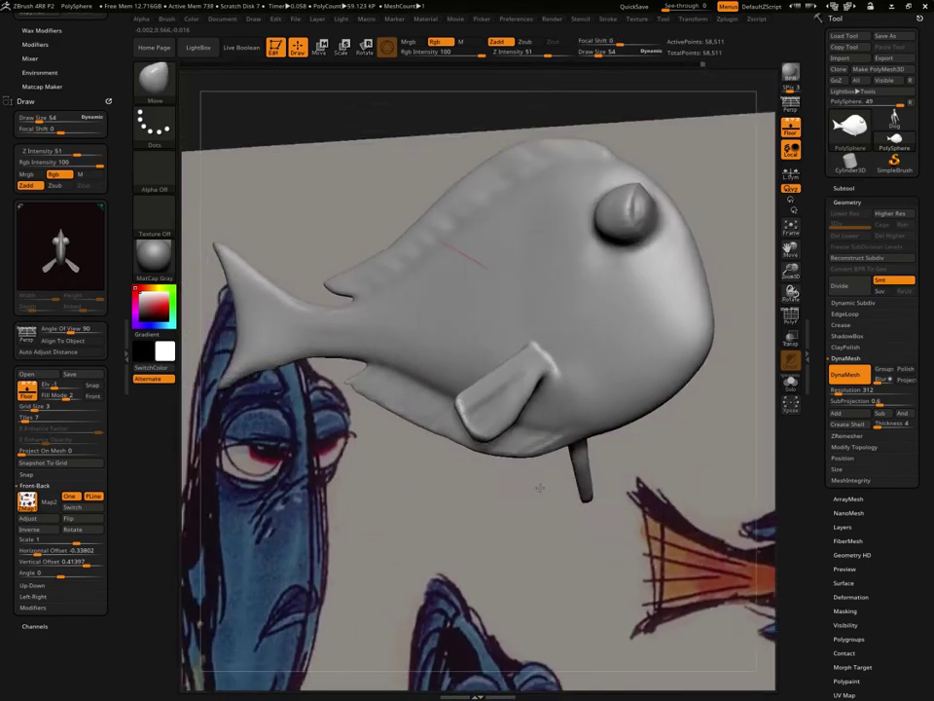
{"action": "left_click_drag", "start_coordinate": [525, 476], "coordinate": [557, 432]}
{"action": "left_click_drag", "start_coordinate": [483, 523], "coordinate": [510, 533], "text": "shift"}
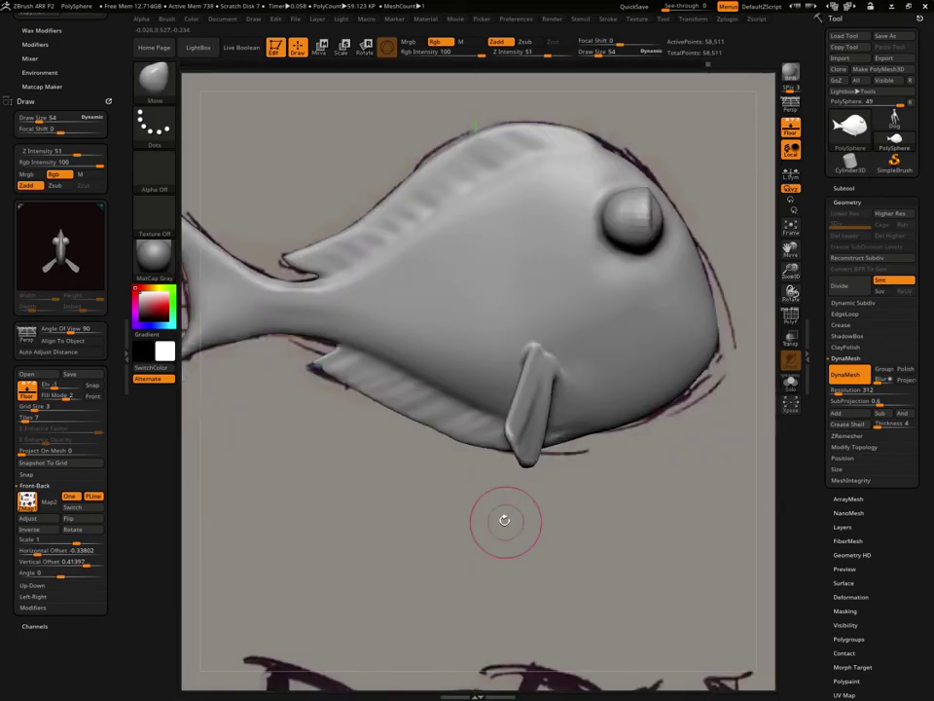
{"action": "left_click", "coordinate": [60, 396]}
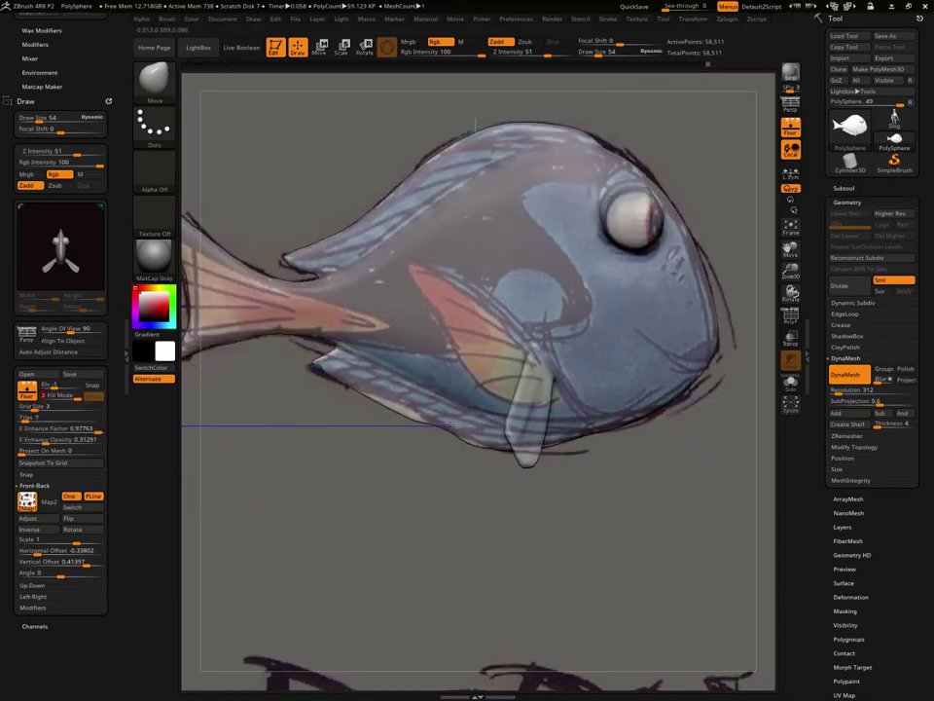
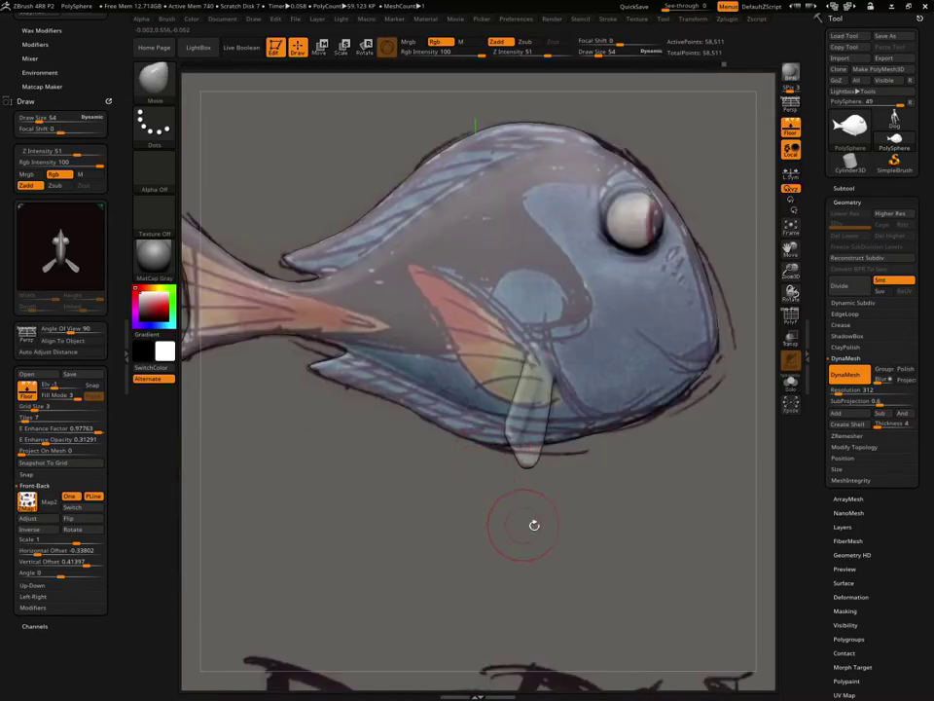
Select the DamStandard brush from the brush library for sharp groove carving
{"action": "mouse_move", "coordinate": [535, 525]}
{"action": "left_mouse_down"}
{"action": "mouse_move", "coordinate": [589, 433]}
{"action": "mouse_move", "coordinate": [584, 439]}
{"action": "mouse_move", "coordinate": [642, 413]}
{"action": "mouse_move", "coordinate": [678, 464]}
{"action": "left_mouse_up"}
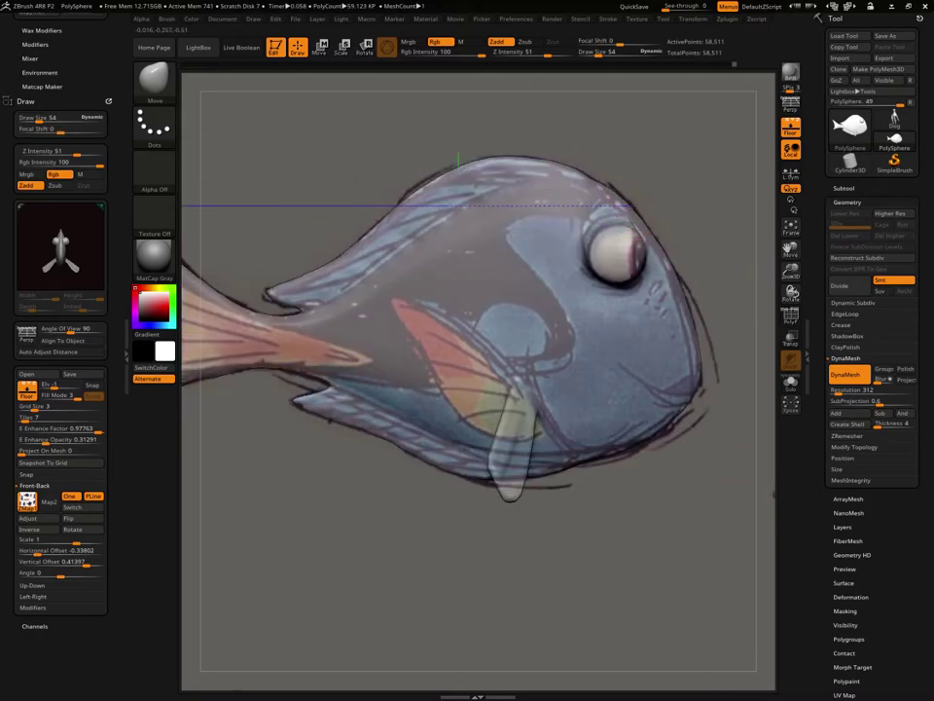
{"action": "left_click_drag", "start_coordinate": [453, 557], "coordinate": [586, 502], "text": "alt"}
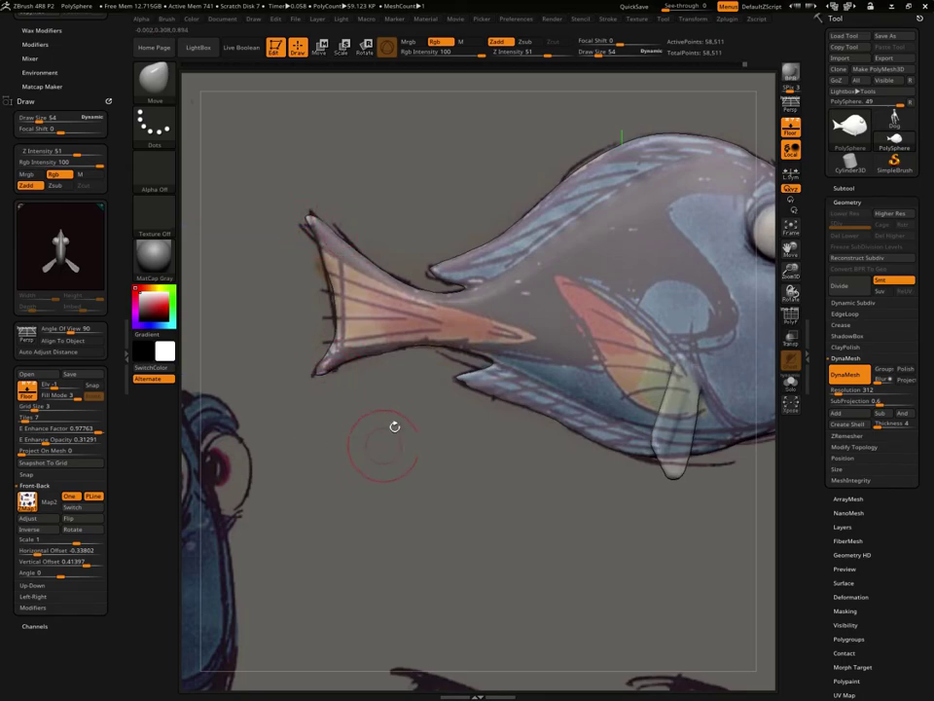
{"action": "mouse_move", "coordinate": [632, 558]}
{"action": "left_mouse_down"}
{"action": "mouse_move", "coordinate": [625, 565]}
{"action": "mouse_move", "coordinate": [685, 567]}
{"action": "mouse_move", "coordinate": [644, 551]}
{"action": "mouse_move", "coordinate": [688, 519]}
{"action": "mouse_move", "coordinate": [686, 527]}
{"action": "left_mouse_up"}
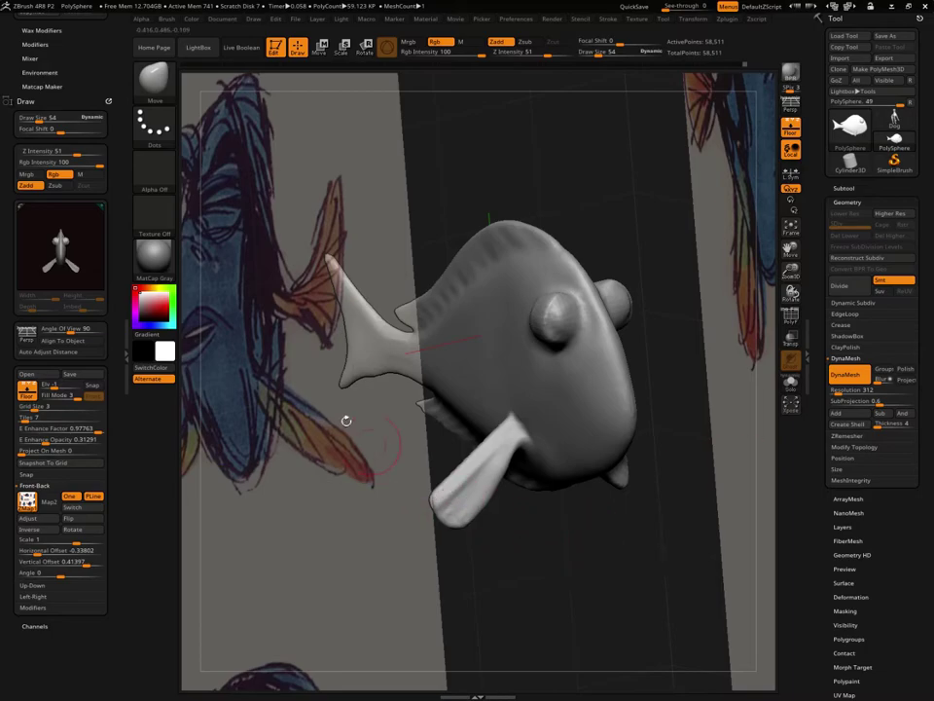
{"action": "left_click", "coordinate": [154, 78]}
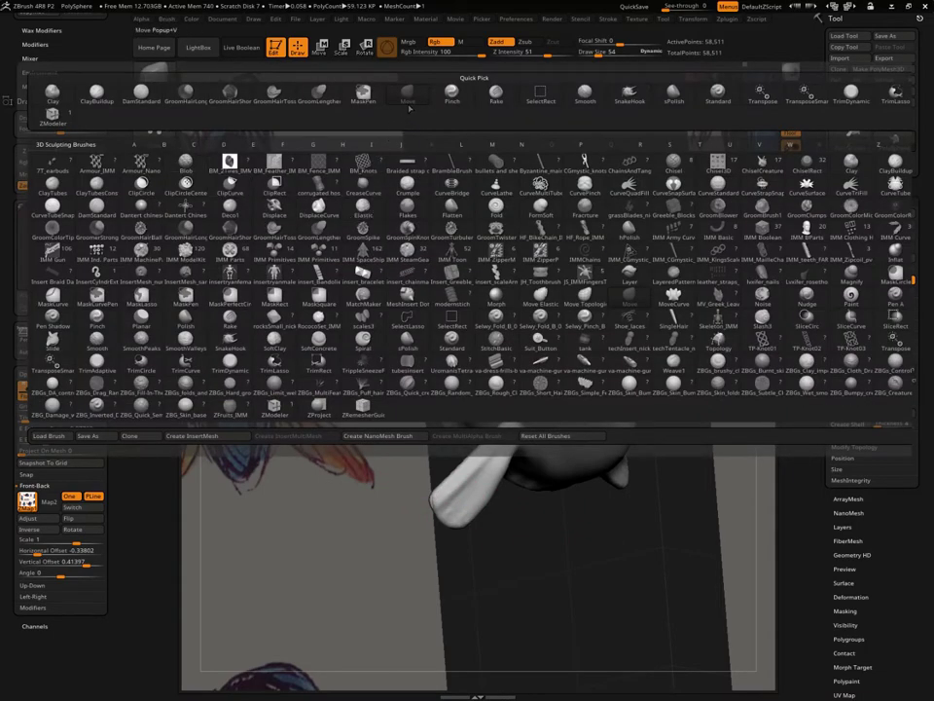
{"action": "left_click", "coordinate": [156, 98]}
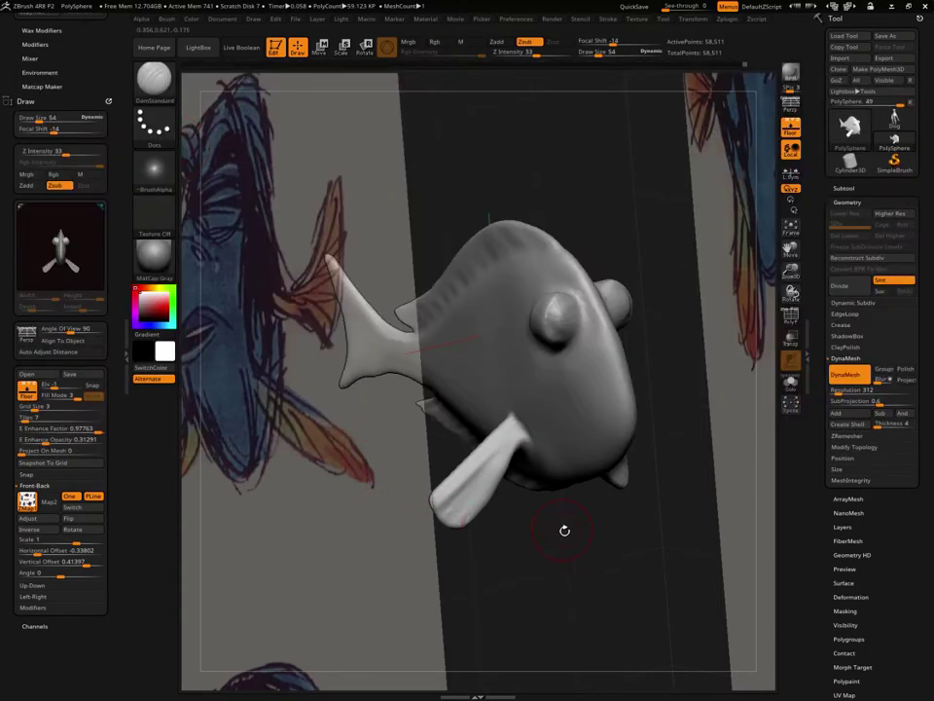
In side view, lower Draw Size and carve thin grooves along the back and belly
{"action": "left_click_drag", "start_coordinate": [565, 529], "coordinate": [355, 520], "text": "shift"}
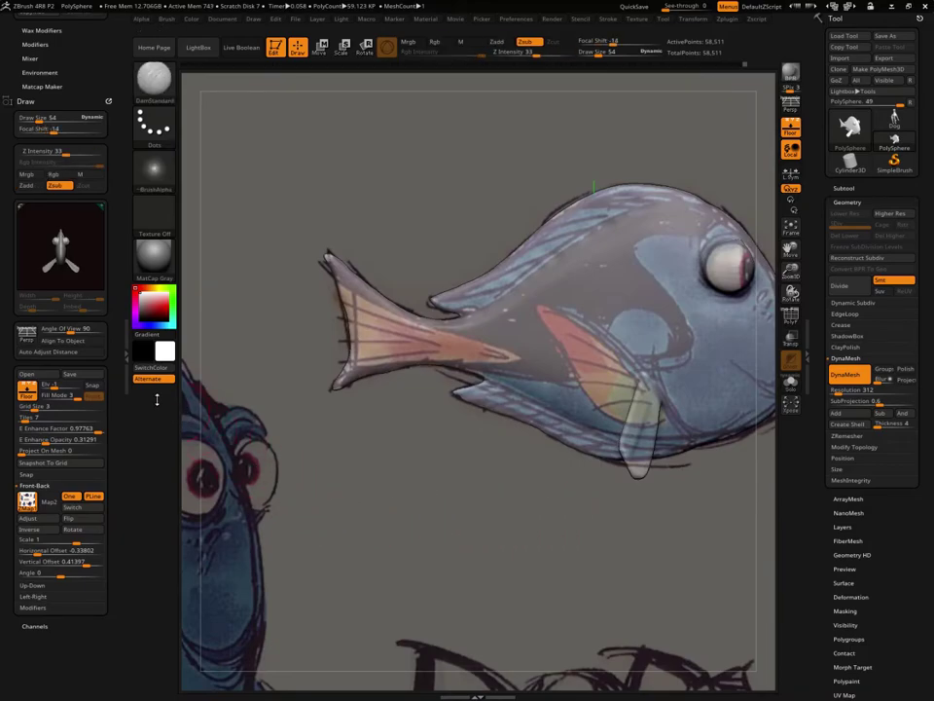
{"action": "mouse_move", "coordinate": [642, 521]}
{"action": "left_mouse_down", "text": "alt"}
{"action": "mouse_move", "coordinate": [553, 521]}
{"action": "mouse_move", "coordinate": [634, 481]}
{"action": "mouse_move", "coordinate": [522, 349]}
{"action": "mouse_move", "coordinate": [542, 361]}
{"action": "left_mouse_up", "text": "alt"}
{"action": "key", "text": "space"}
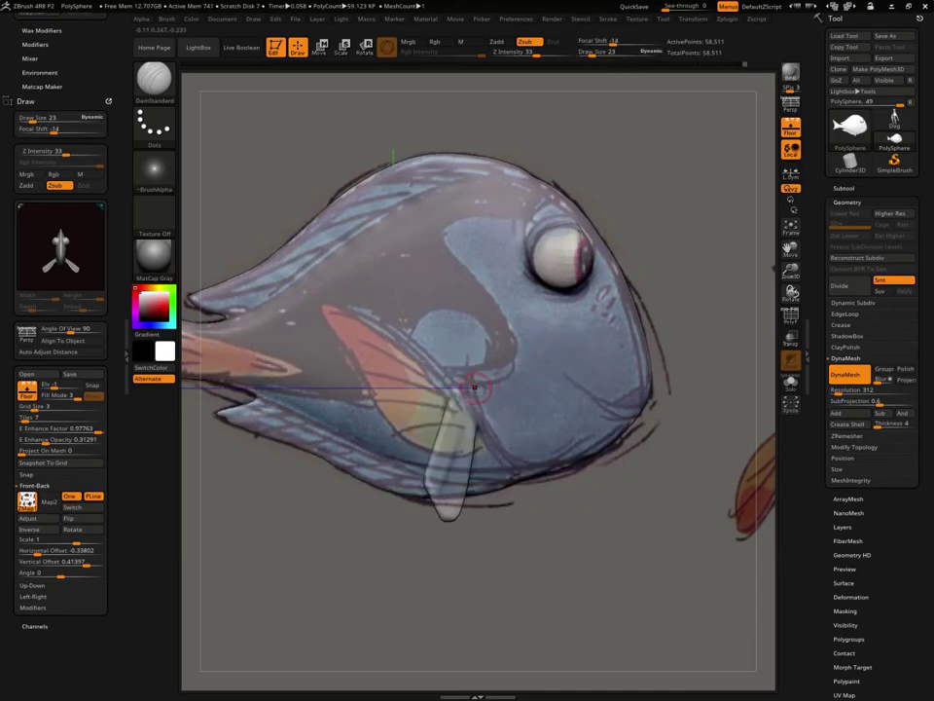
{"action": "left_click_drag", "start_coordinate": [619, 498], "coordinate": [653, 503]}
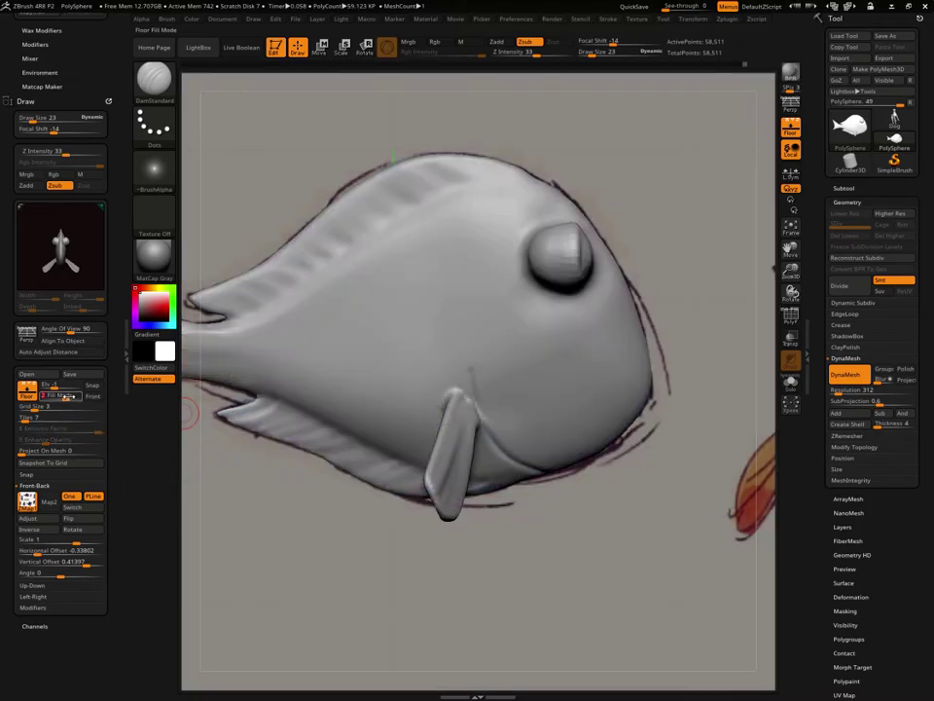
Hide the reference colours, smooth the grooves, then restore Floor Fill Mode 3
{"action": "left_click", "coordinate": [70, 397]}
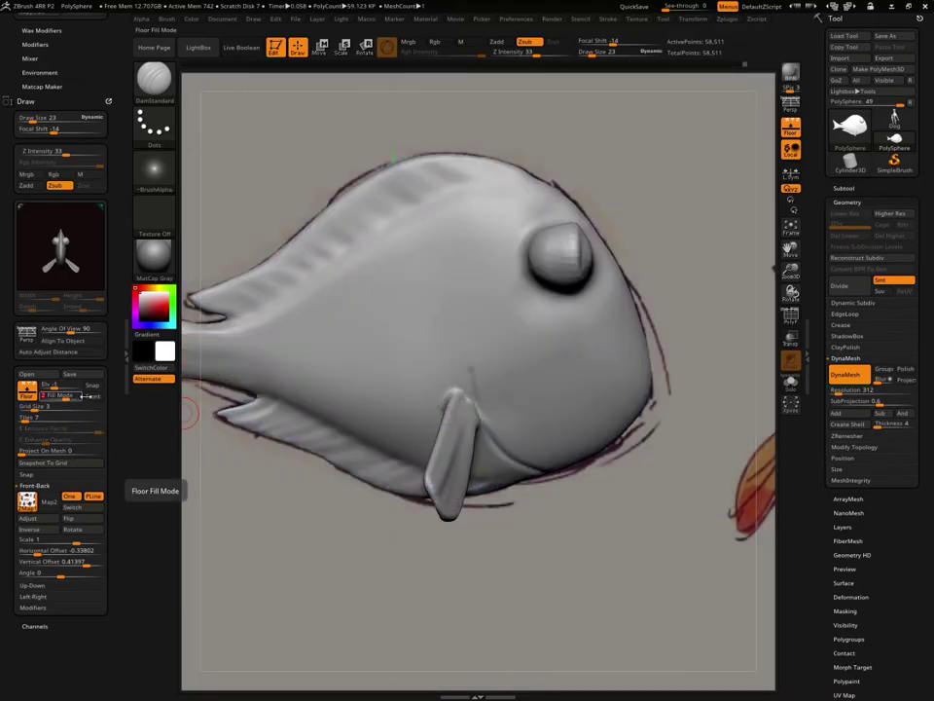
{"action": "key", "text": "shift"}
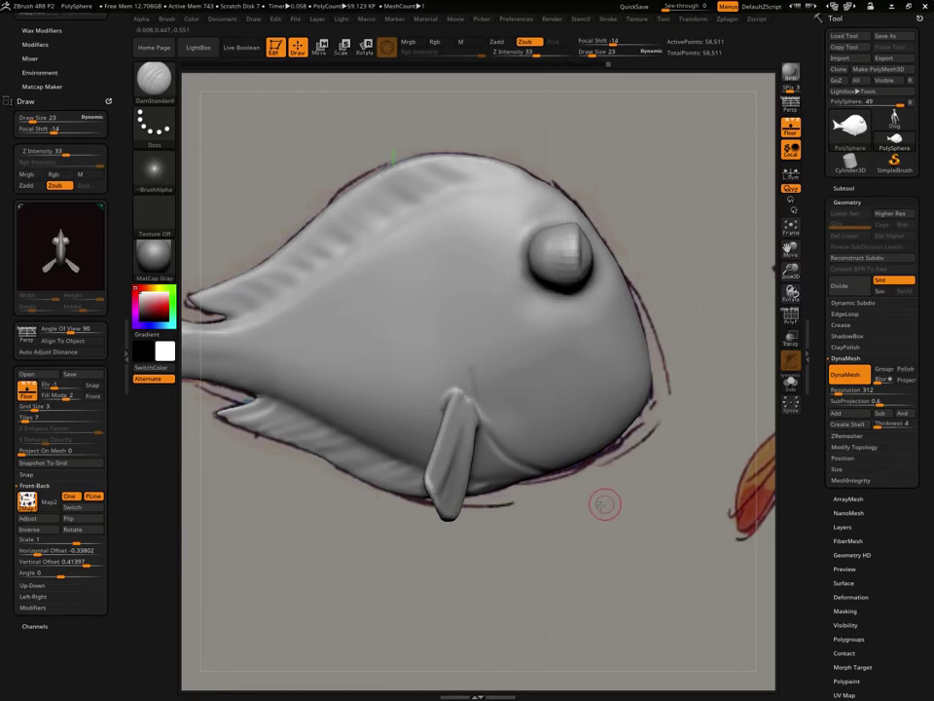
{"action": "mouse_move", "coordinate": [604, 503]}
{"action": "left_mouse_down"}
{"action": "mouse_move", "coordinate": [590, 517]}
{"action": "mouse_move", "coordinate": [537, 527]}
{"action": "mouse_move", "coordinate": [526, 454]}
{"action": "left_mouse_up"}
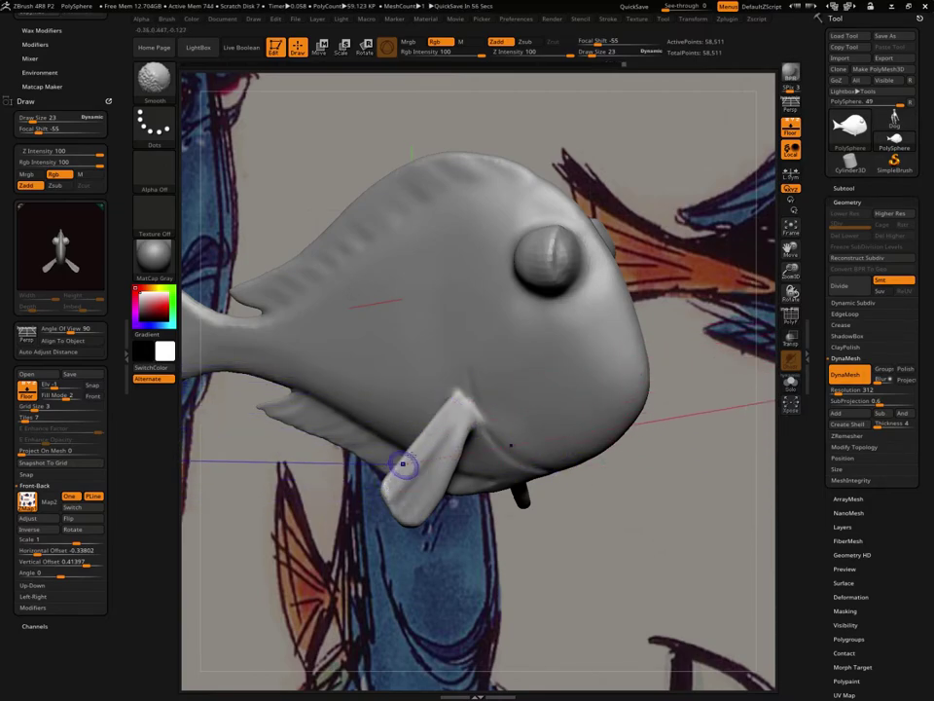
{"action": "left_click_drag", "start_coordinate": [515, 517], "coordinate": [553, 509]}
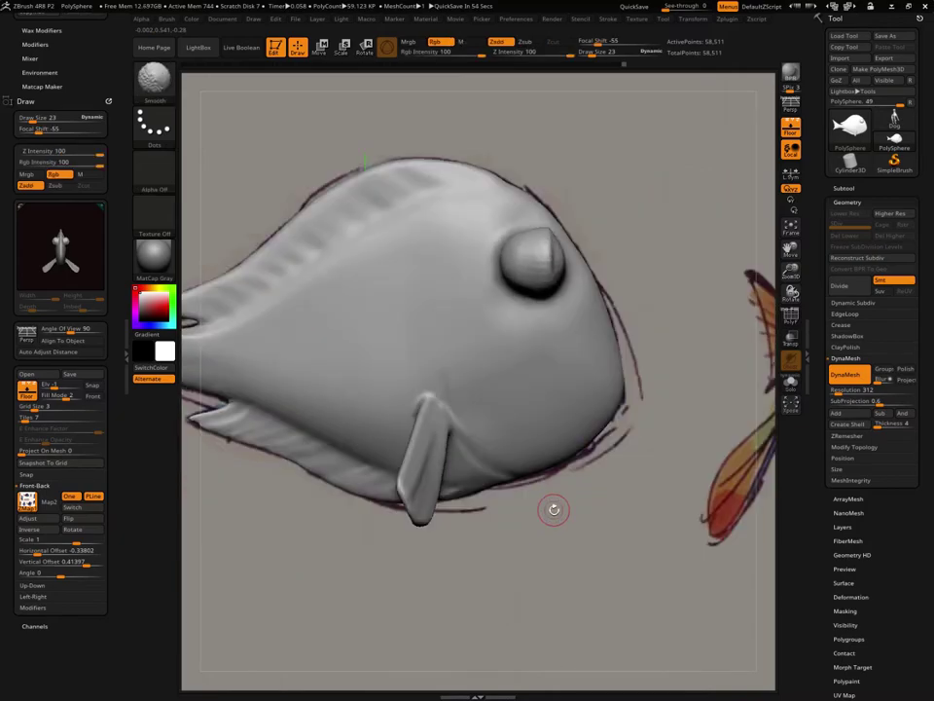
{"action": "key", "text": "shift"}
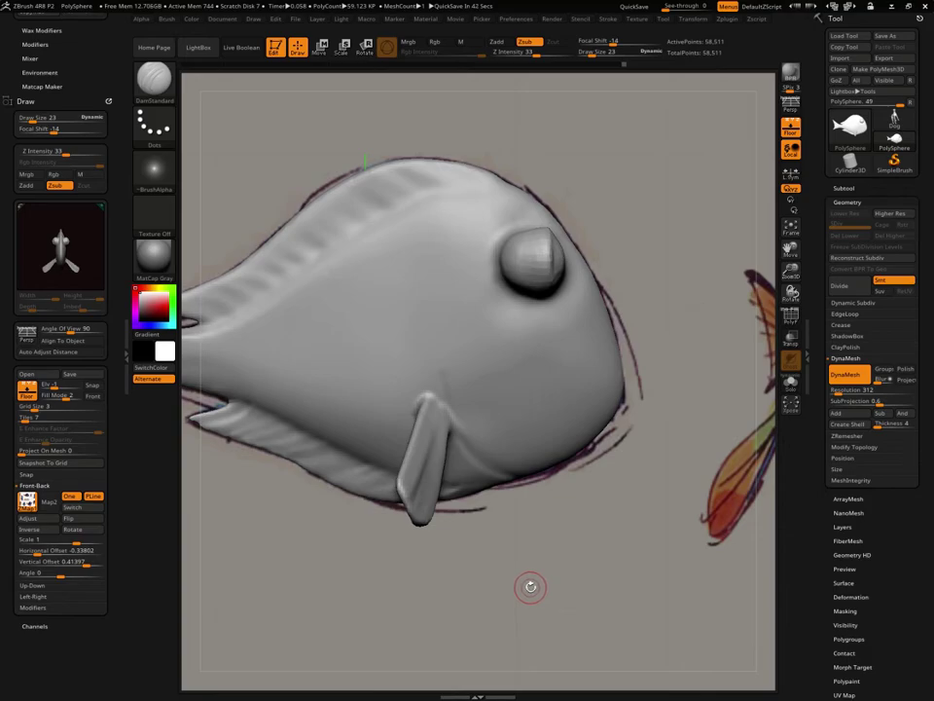
{"action": "left_click_drag", "start_coordinate": [534, 563], "coordinate": [521, 523]}
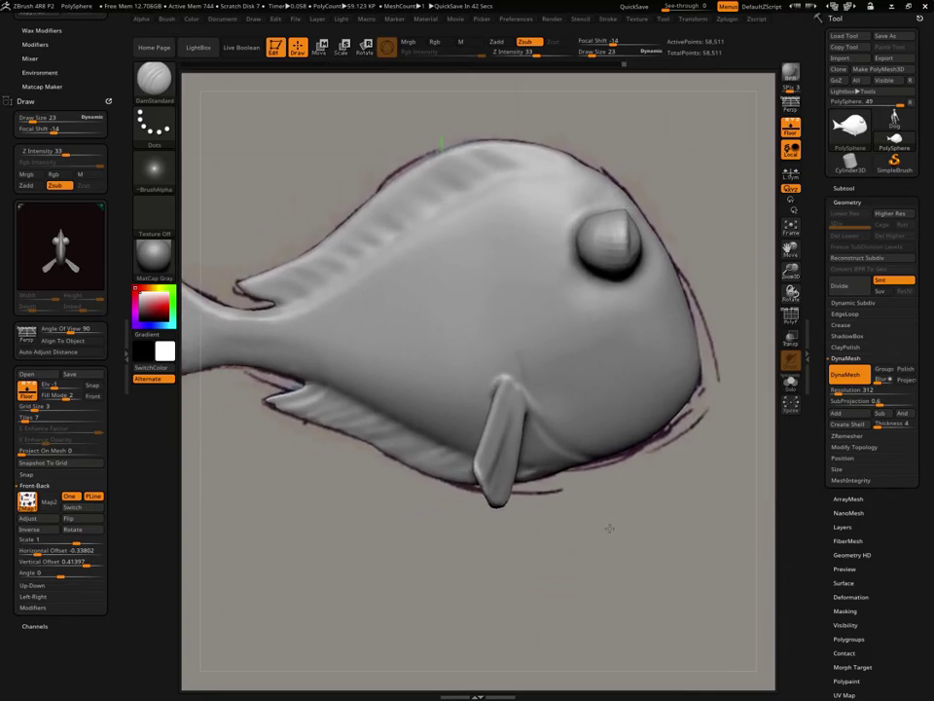
{"action": "left_click", "coordinate": [73, 395]}
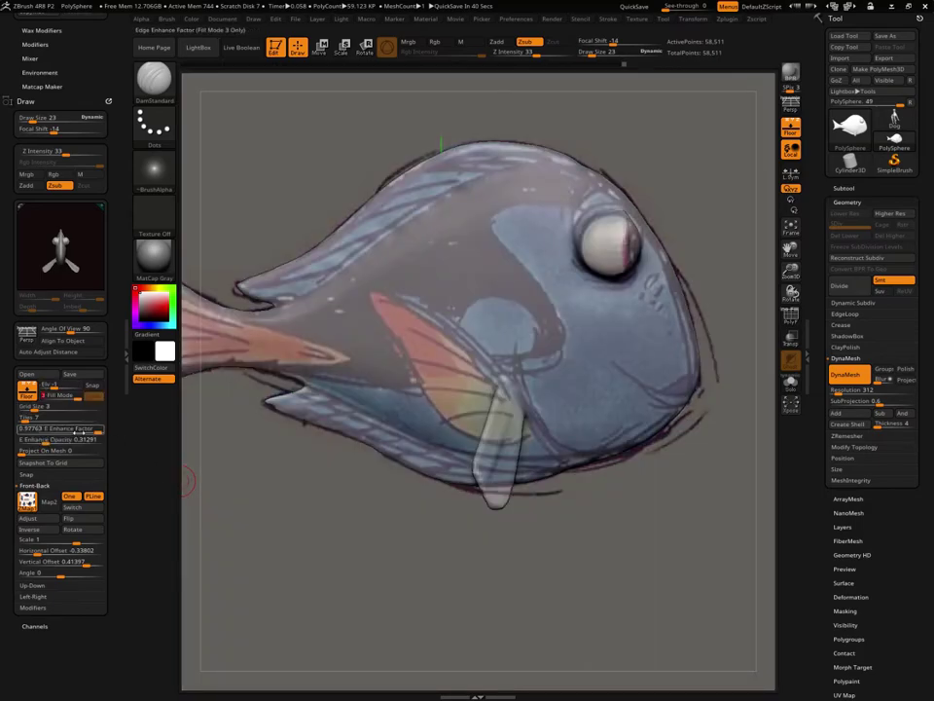
Lower E Enhance Factor and E Enhance Opacity so the Dory overlay looks paler and softer
{"action": "left_click_drag", "start_coordinate": [96, 430], "coordinate": [35, 430]}
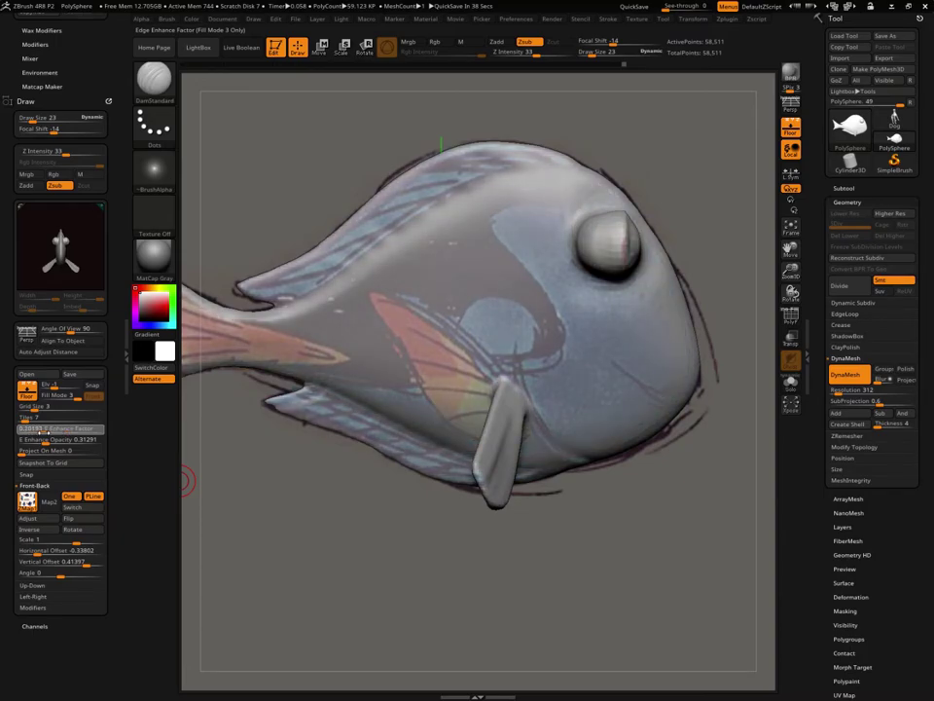
{"action": "left_click_drag", "start_coordinate": [41, 440], "coordinate": [28, 439]}
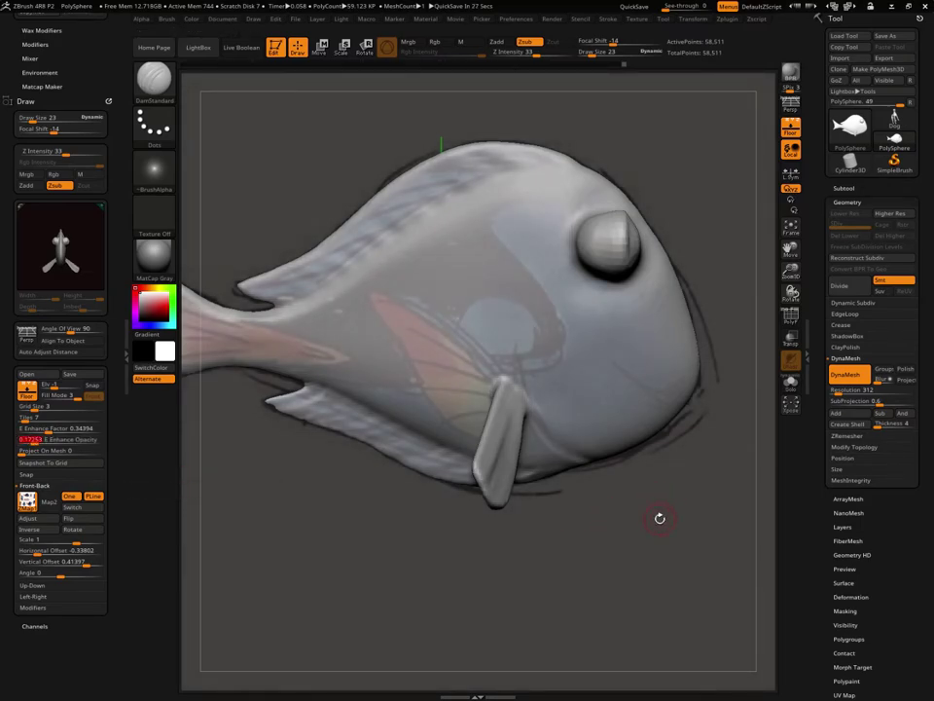
{"action": "left_click_drag", "start_coordinate": [659, 517], "coordinate": [646, 438]}
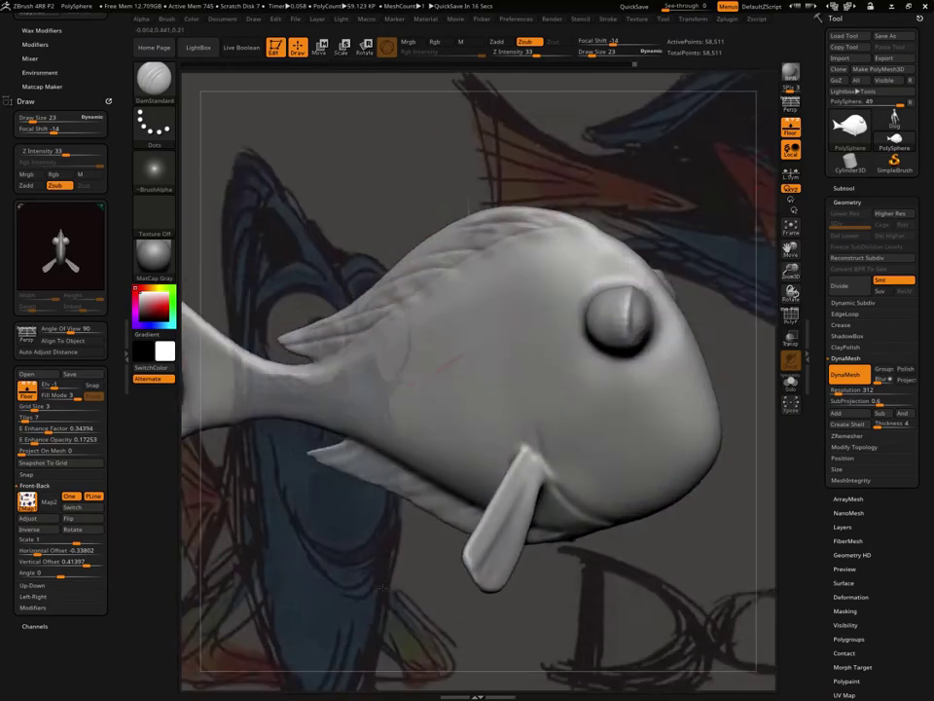
{"action": "mouse_move", "coordinate": [291, 584]}
{"action": "left_mouse_down"}
{"action": "mouse_move", "coordinate": [375, 590]}
{"action": "mouse_move", "coordinate": [382, 573]}
{"action": "left_mouse_up"}
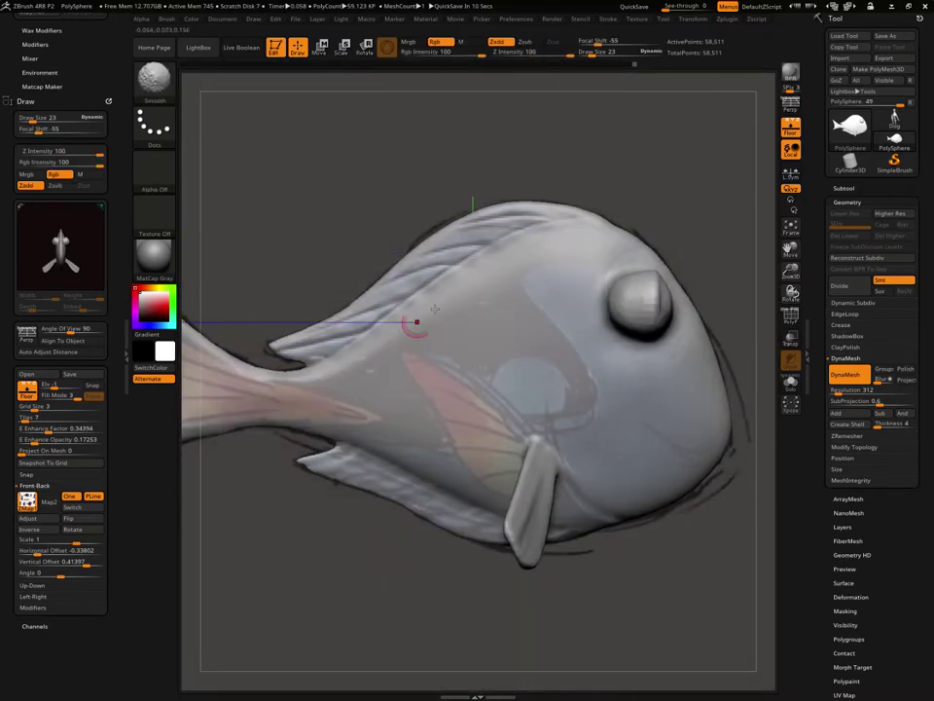
{"action": "key", "text": "shift"}
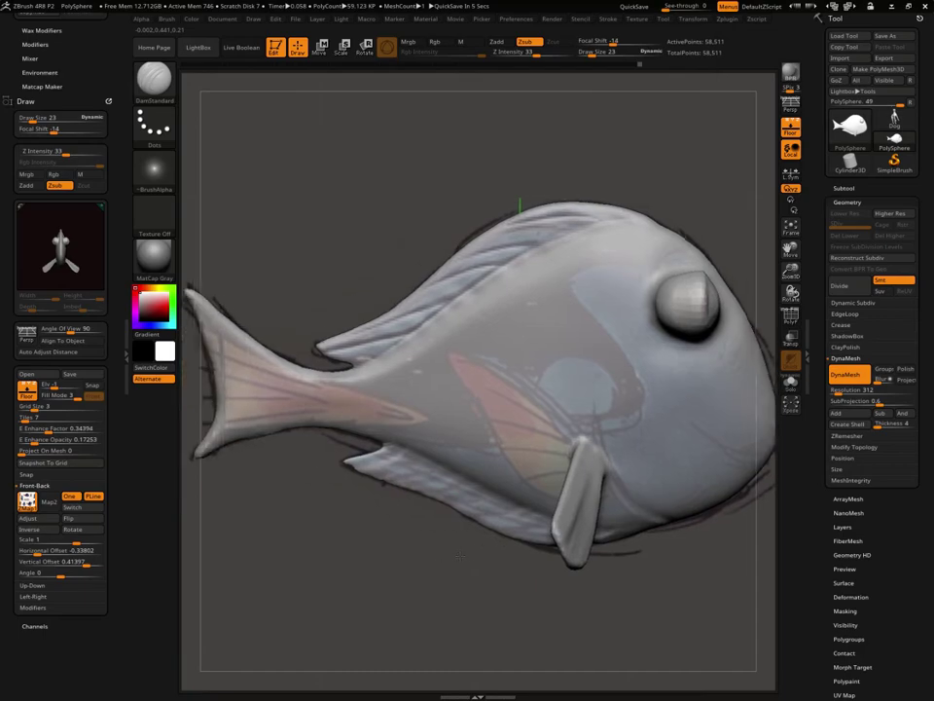
Carve three radial DamStandard grooves fanning across the tail fin, then review from above
{"action": "left_click_drag", "start_coordinate": [363, 427], "coordinate": [532, 427], "text": "alt"}
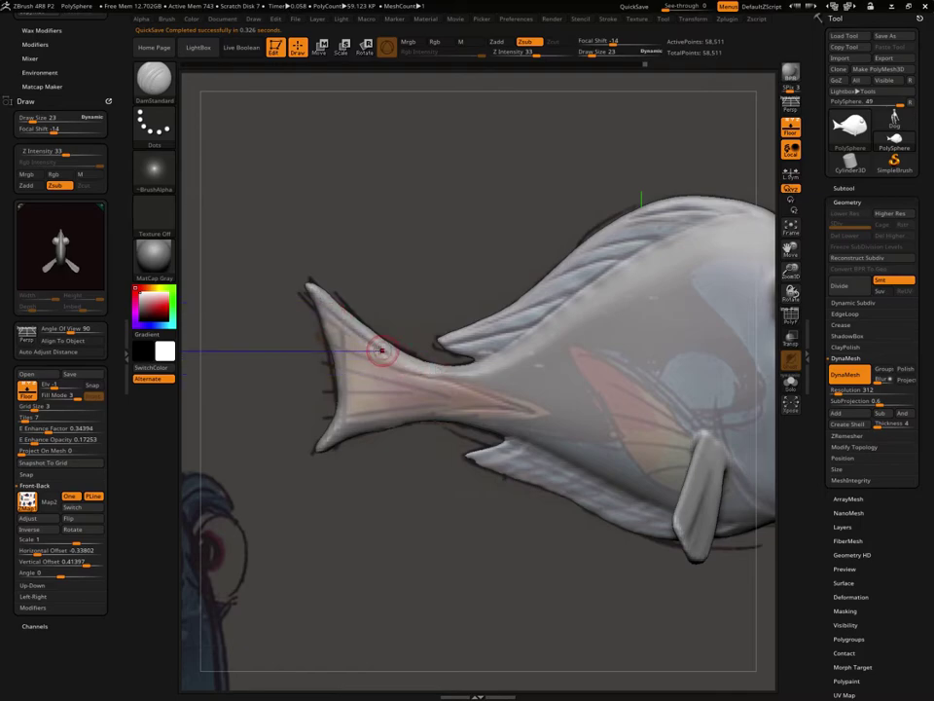
{"action": "left_click_drag", "start_coordinate": [351, 354], "coordinate": [417, 379]}
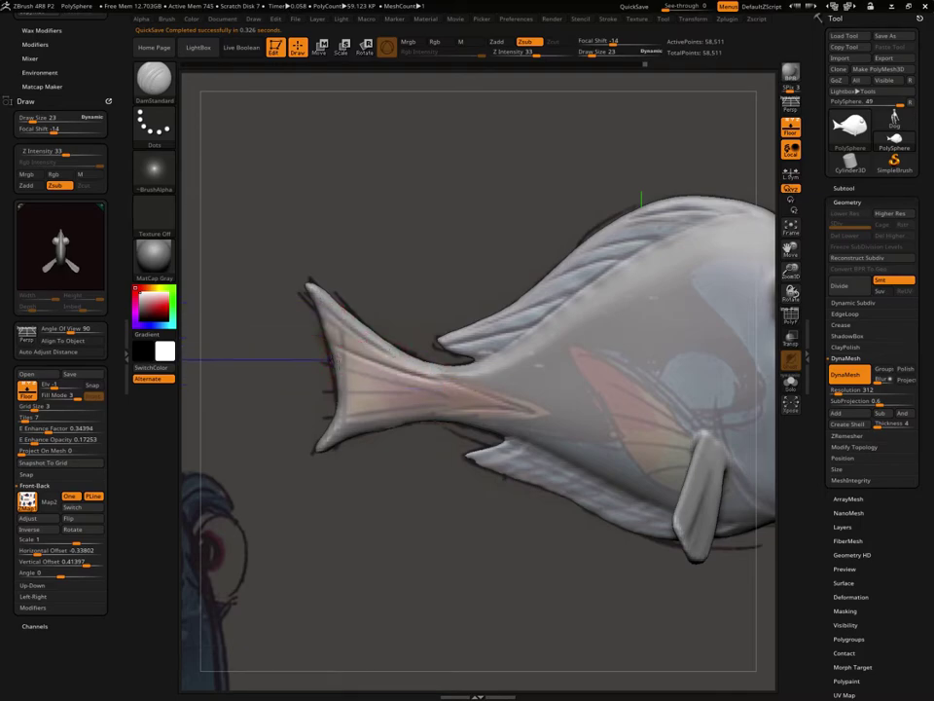
{"action": "left_click_drag", "start_coordinate": [359, 381], "coordinate": [472, 395]}
{"action": "left_click_drag", "start_coordinate": [345, 409], "coordinate": [498, 395]}
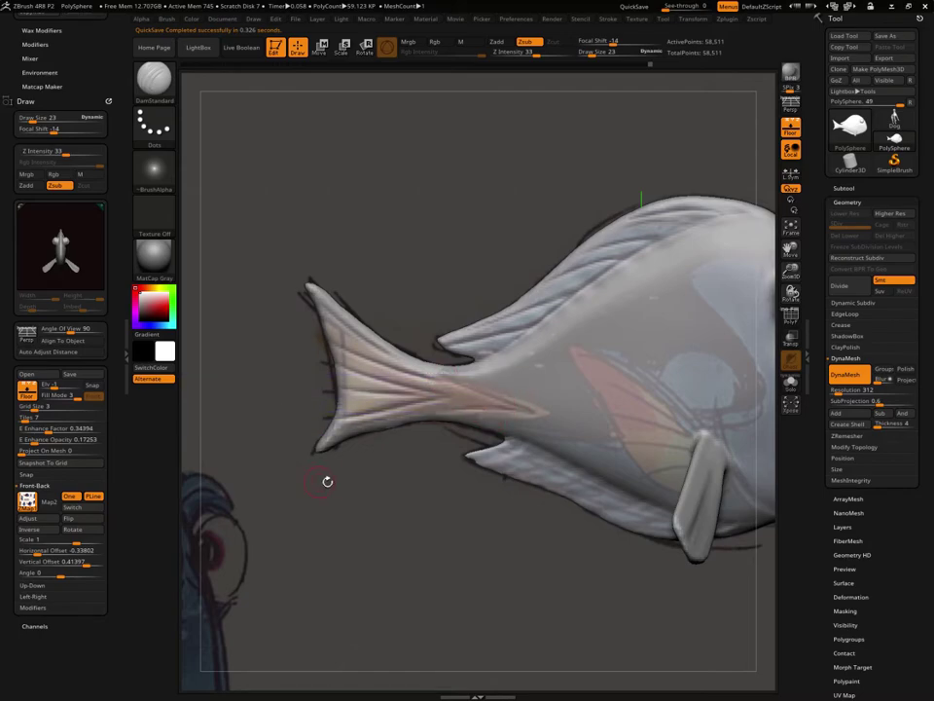
{"action": "mouse_move", "coordinate": [326, 480]}
{"action": "left_mouse_down"}
{"action": "mouse_move", "coordinate": [509, 515]}
{"action": "mouse_move", "coordinate": [449, 442]}
{"action": "left_mouse_up"}
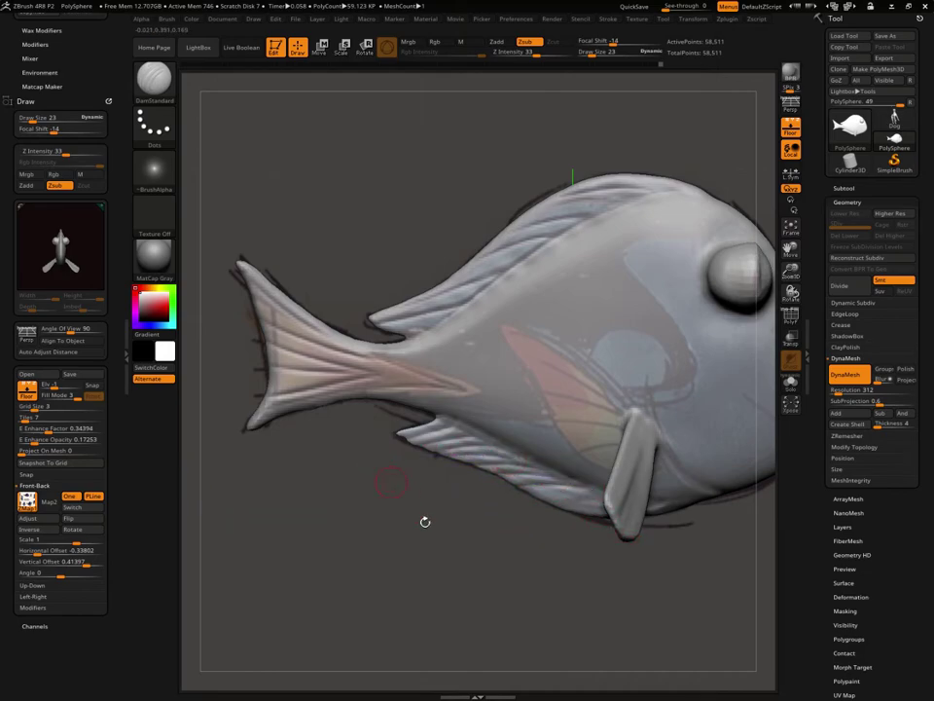
{"action": "left_click_drag", "start_coordinate": [592, 508], "coordinate": [562, 478], "text": "alt"}
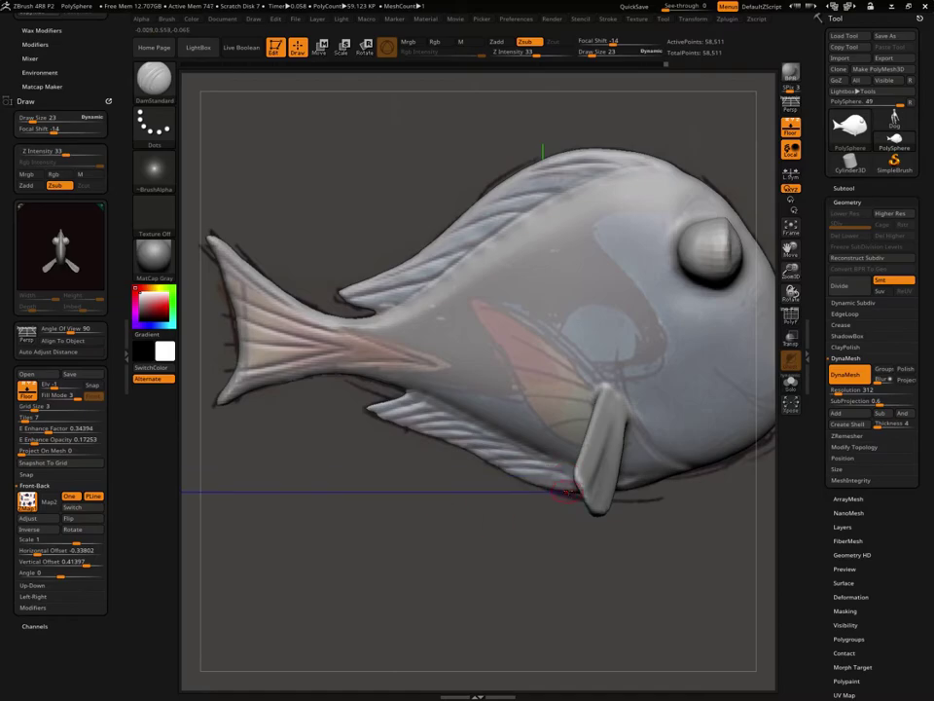
{"action": "mouse_move", "coordinate": [425, 493]}
{"action": "left_mouse_down"}
{"action": "mouse_move", "coordinate": [597, 548]}
{"action": "mouse_move", "coordinate": [601, 517]}
{"action": "left_mouse_up"}
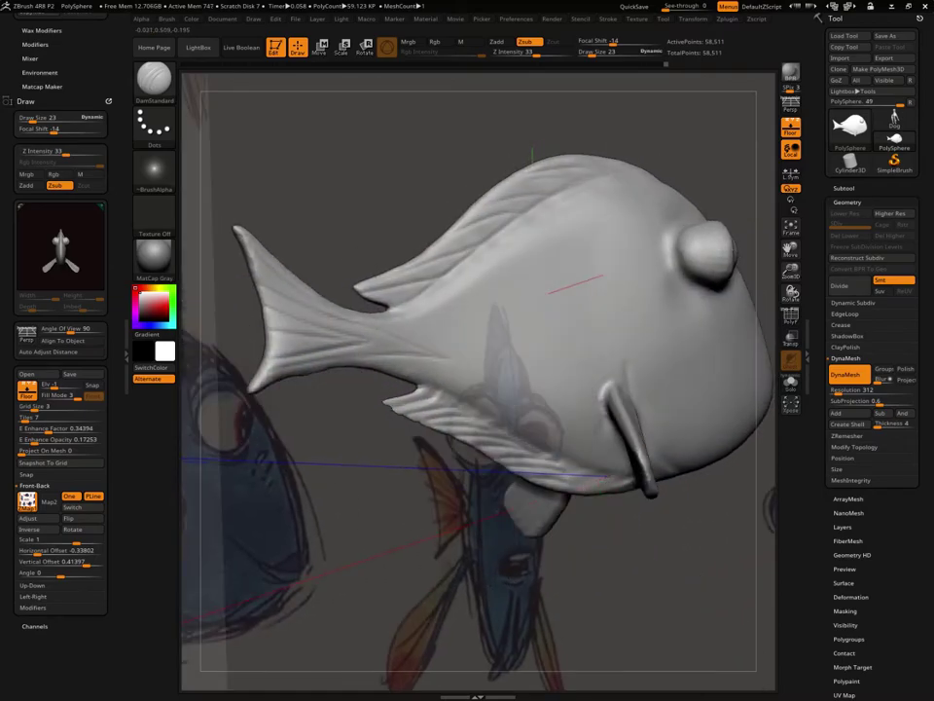
{"action": "left_click_drag", "start_coordinate": [600, 474], "coordinate": [603, 481]}
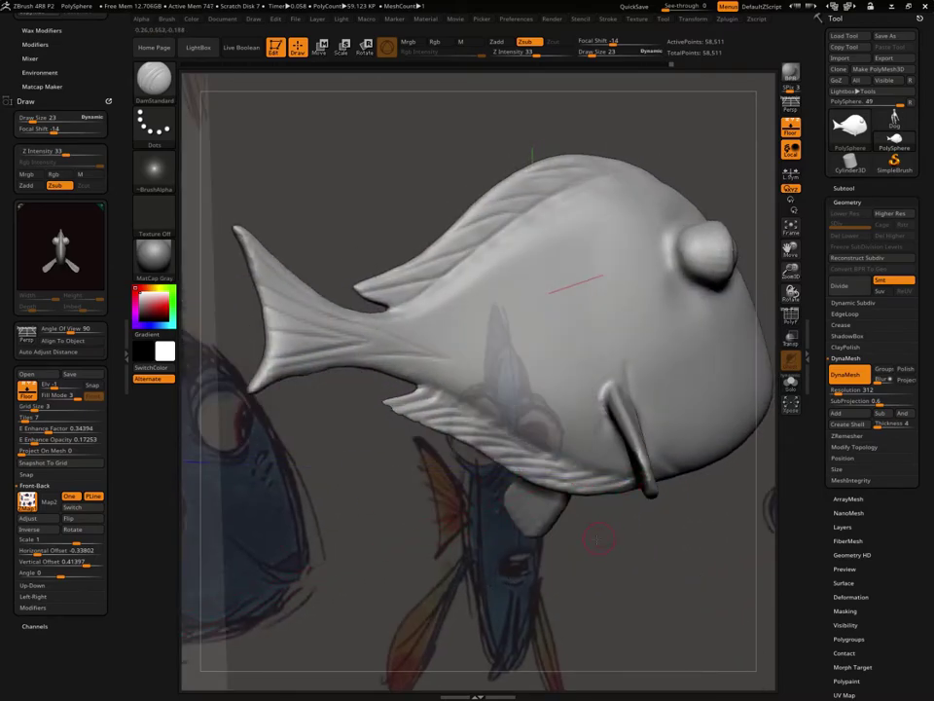
{"action": "mouse_move", "coordinate": [598, 538]}
{"action": "left_mouse_down"}
{"action": "mouse_move", "coordinate": [723, 466]}
{"action": "mouse_move", "coordinate": [659, 486]}
{"action": "left_mouse_up"}
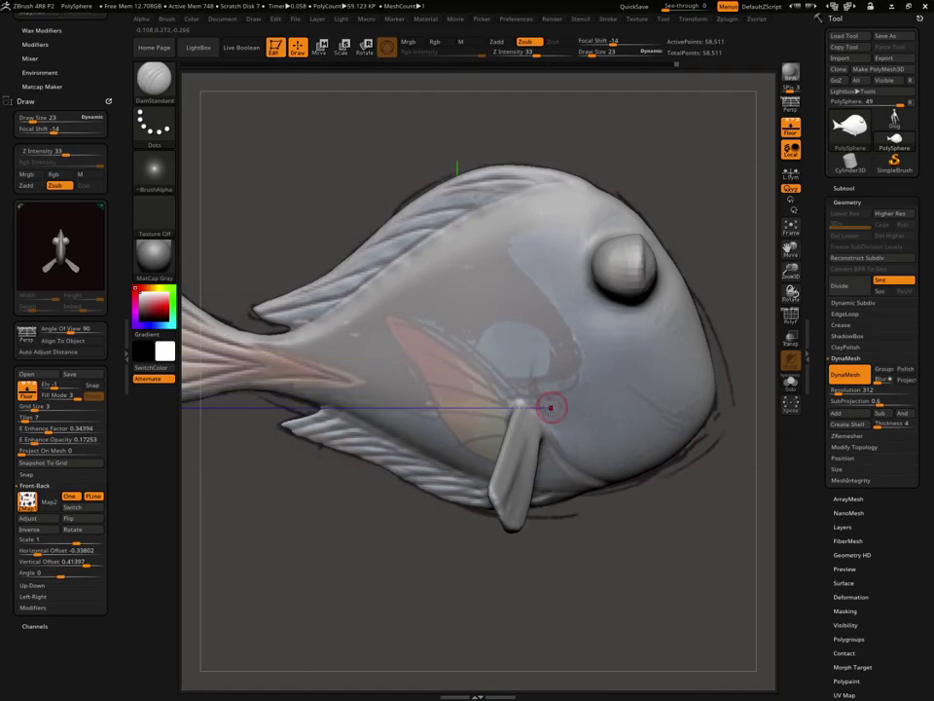
{"action": "left_click_drag", "start_coordinate": [585, 521], "coordinate": [510, 483]}
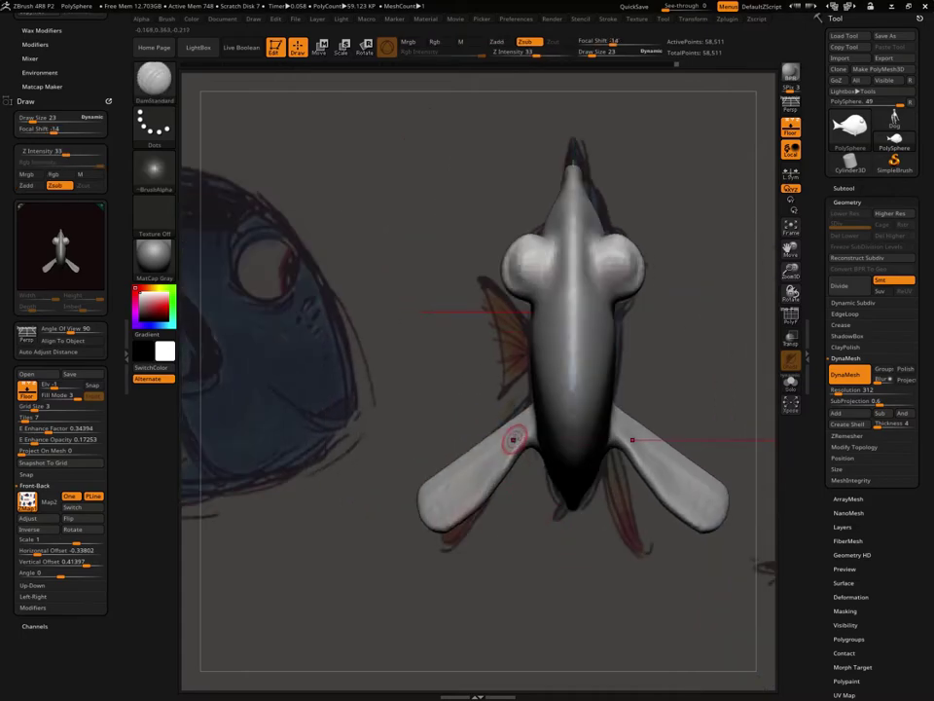
{"action": "left_click_drag", "start_coordinate": [509, 546], "coordinate": [511, 465]}
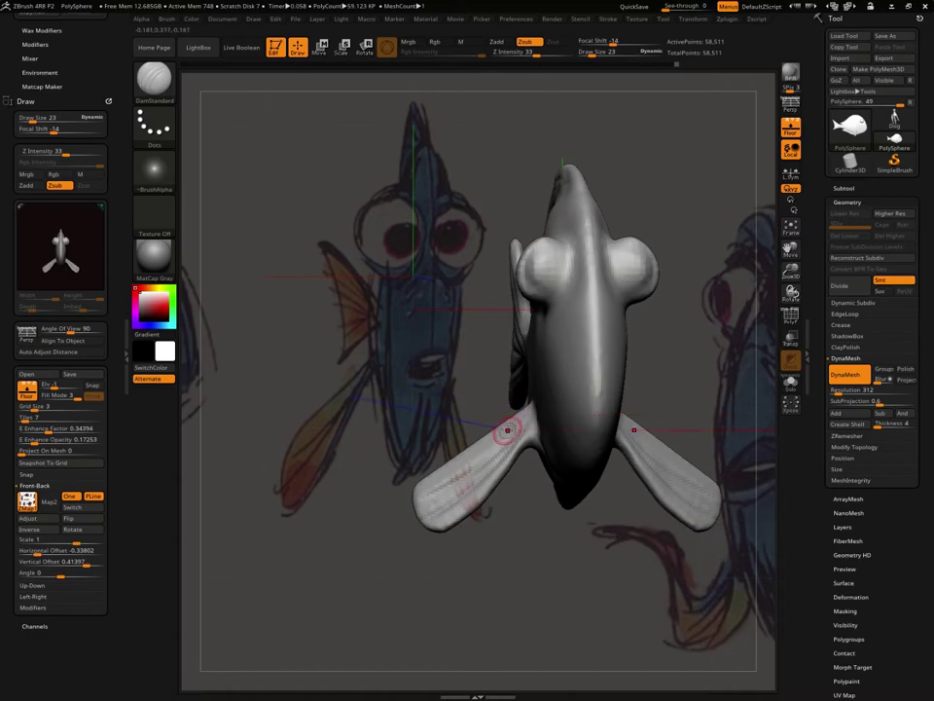
{"action": "left_click_drag", "start_coordinate": [375, 499], "coordinate": [588, 546]}
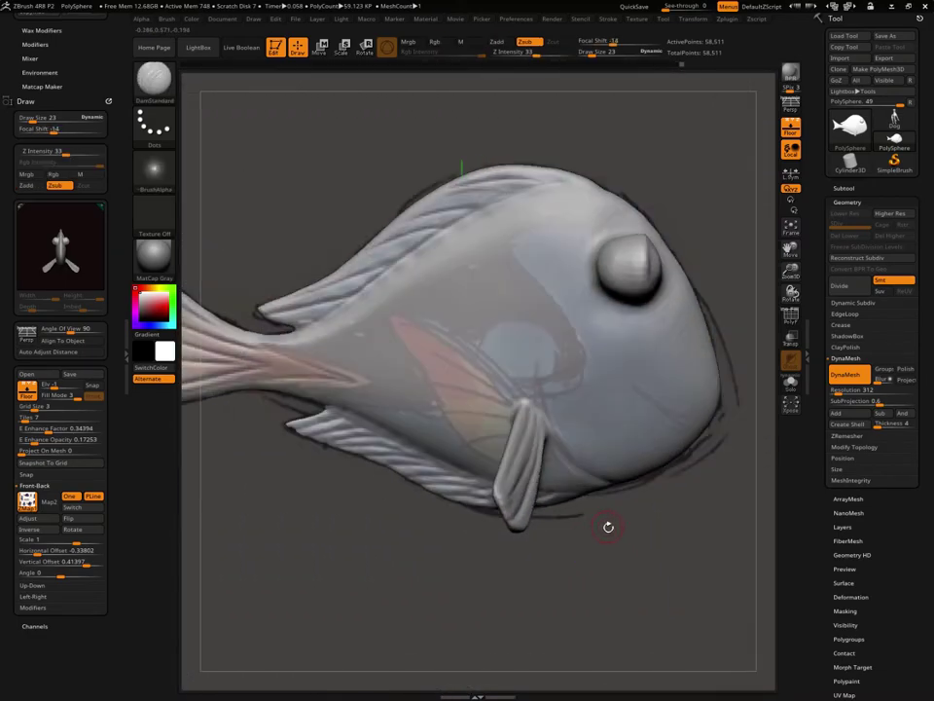
{"action": "mouse_move", "coordinate": [643, 515]}
{"action": "left_mouse_down"}
{"action": "mouse_move", "coordinate": [663, 453]}
{"action": "mouse_move", "coordinate": [592, 376]}
{"action": "left_mouse_up"}
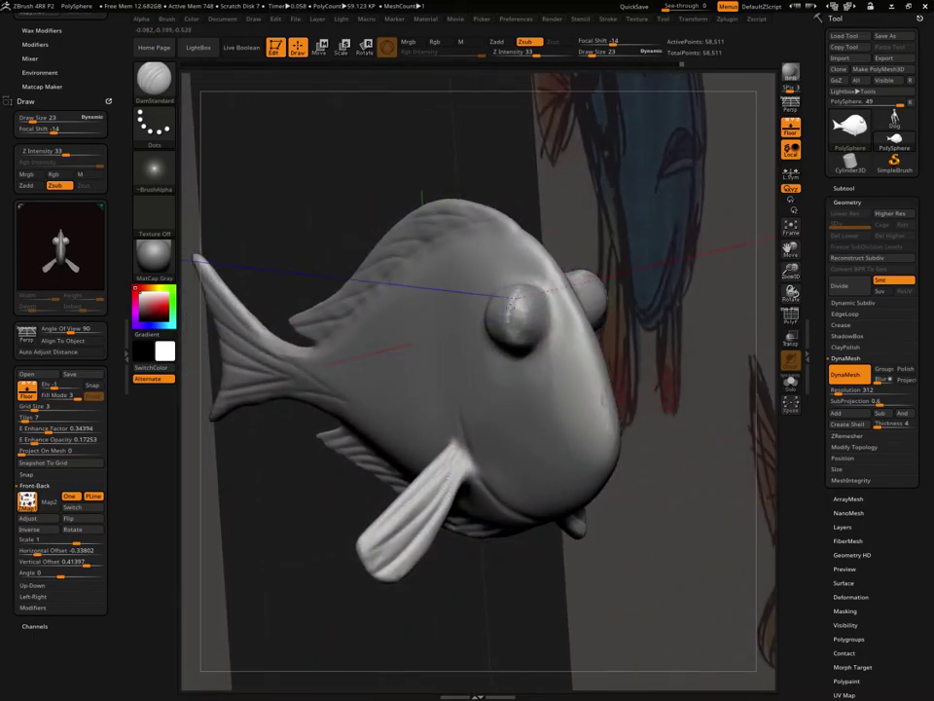
{"action": "mouse_move", "coordinate": [627, 325]}
{"action": "left_mouse_down", "text": "alt"}
{"action": "mouse_move", "coordinate": [632, 504]}
{"action": "mouse_move", "coordinate": [611, 514]}
{"action": "mouse_move", "coordinate": [615, 530]}
{"action": "left_mouse_up", "text": "alt"}
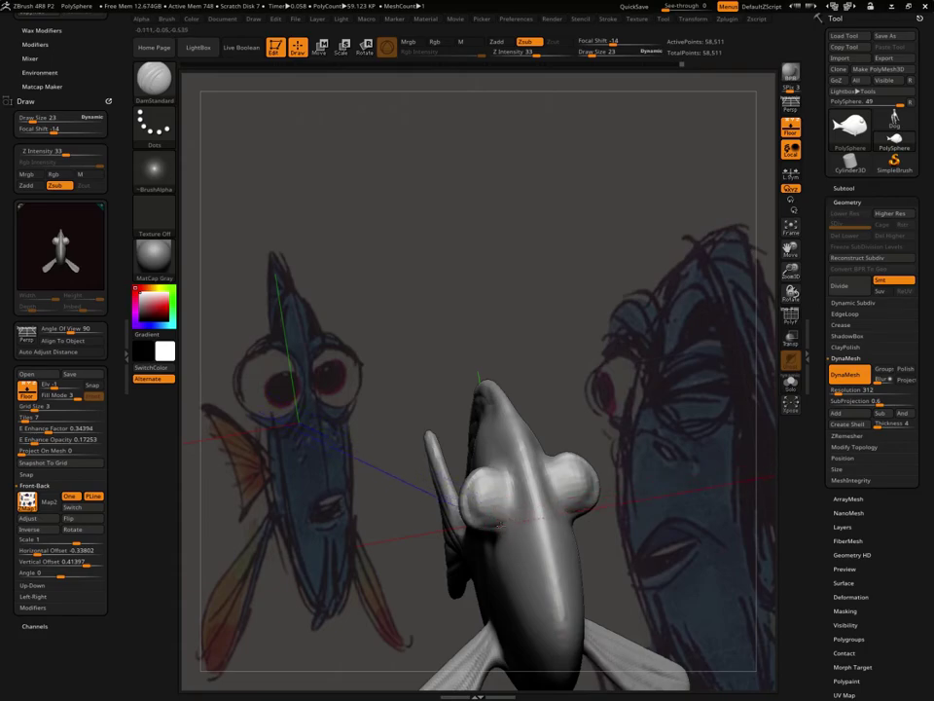
{"action": "mouse_move", "coordinate": [626, 508]}
{"action": "left_mouse_down"}
{"action": "mouse_move", "coordinate": [508, 480]}
{"action": "mouse_move", "coordinate": [646, 513]}
{"action": "left_mouse_up"}
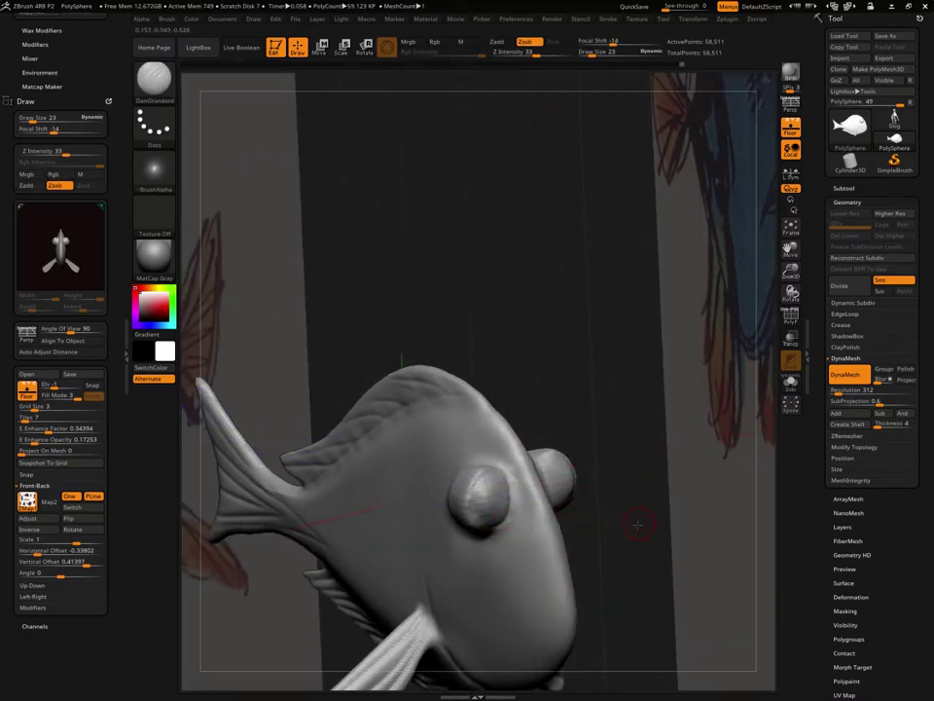
{"action": "left_click_drag", "start_coordinate": [637, 524], "coordinate": [539, 505]}
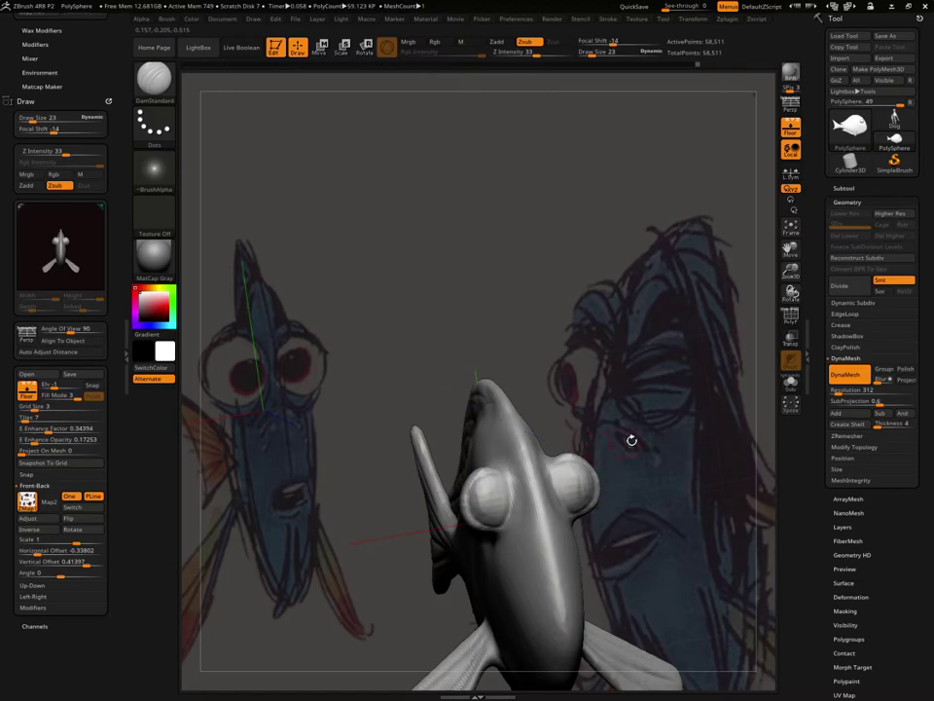
{"action": "mouse_move", "coordinate": [629, 438]}
{"action": "left_mouse_down"}
{"action": "mouse_move", "coordinate": [641, 456]}
{"action": "mouse_move", "coordinate": [613, 378]}
{"action": "mouse_move", "coordinate": [620, 415]}
{"action": "left_mouse_up"}
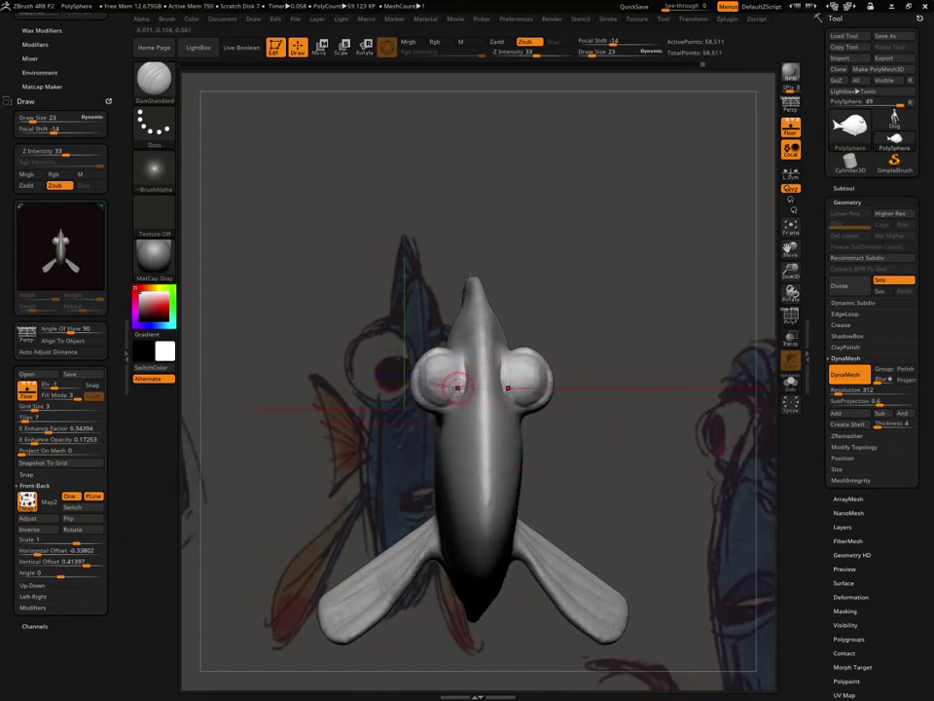
{"action": "key", "text": "shift"}
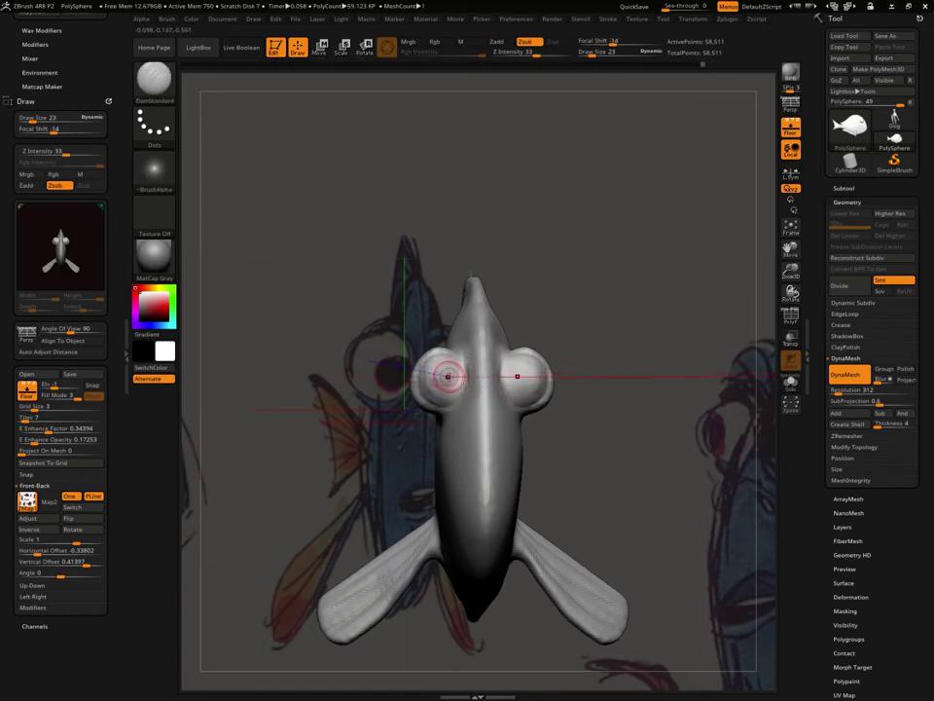
Carve a mirrored ring around the pupil of each eye with DamStandard
{"action": "left_click_drag", "start_coordinate": [435, 372], "coordinate": [443, 366]}
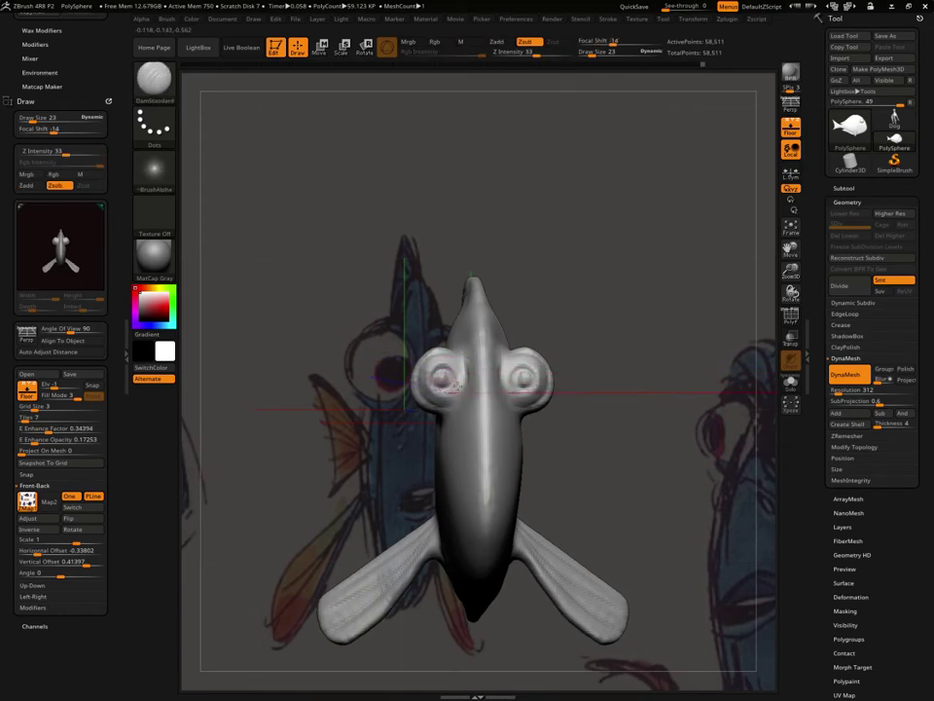
{"action": "key", "text": "shift"}
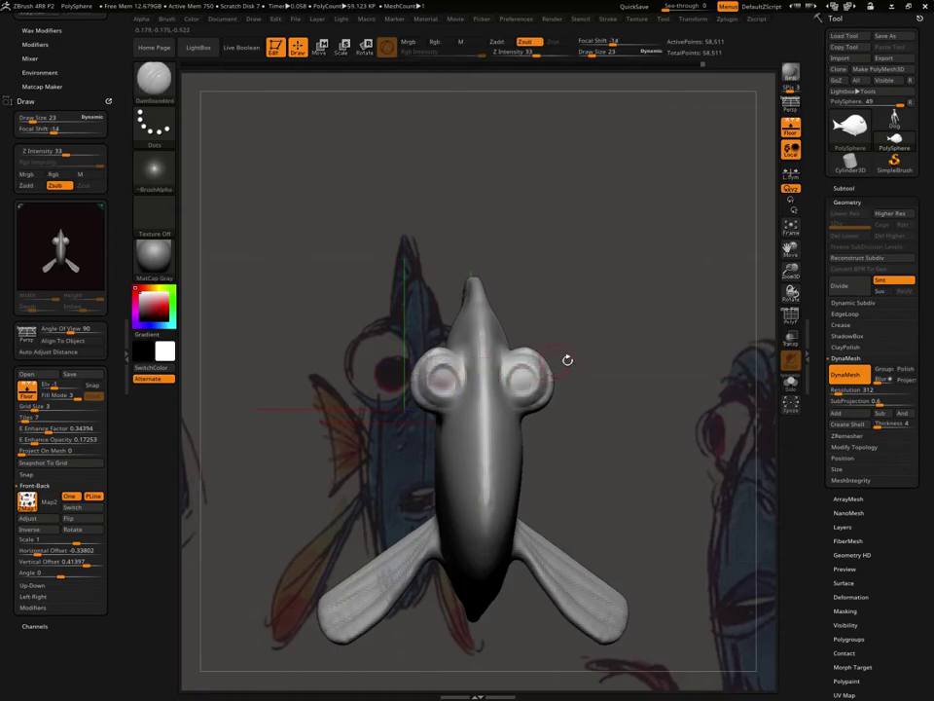
{"action": "mouse_move", "coordinate": [613, 383]}
{"action": "left_mouse_down"}
{"action": "mouse_move", "coordinate": [613, 397]}
{"action": "mouse_move", "coordinate": [552, 400]}
{"action": "left_mouse_up"}
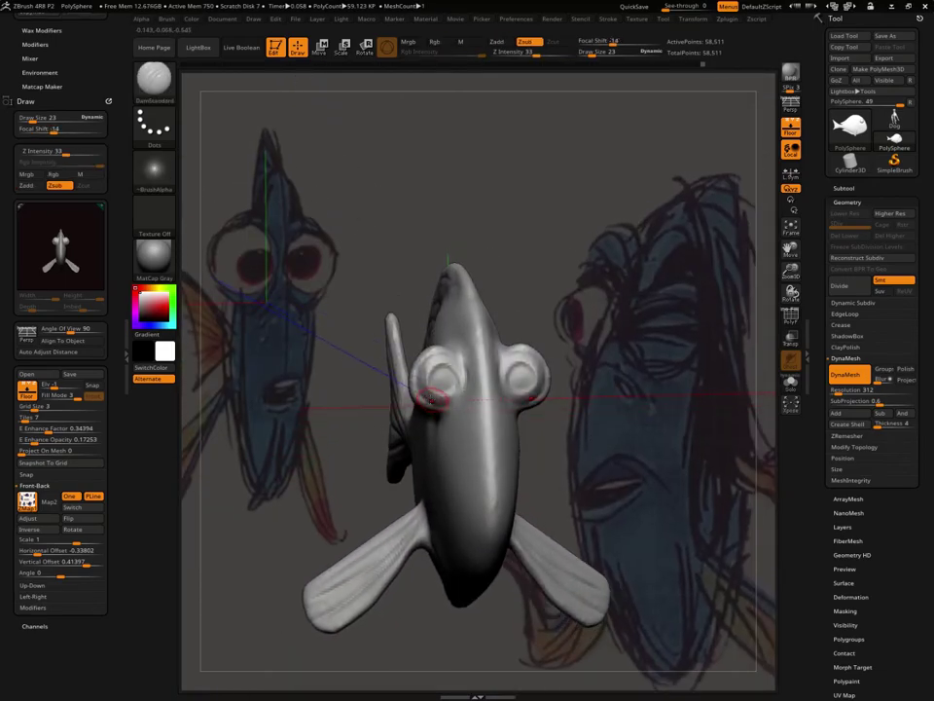
{"action": "mouse_move", "coordinate": [448, 409]}
{"action": "left_mouse_down"}
{"action": "mouse_move", "coordinate": [616, 330]}
{"action": "mouse_move", "coordinate": [579, 396]}
{"action": "left_mouse_up"}
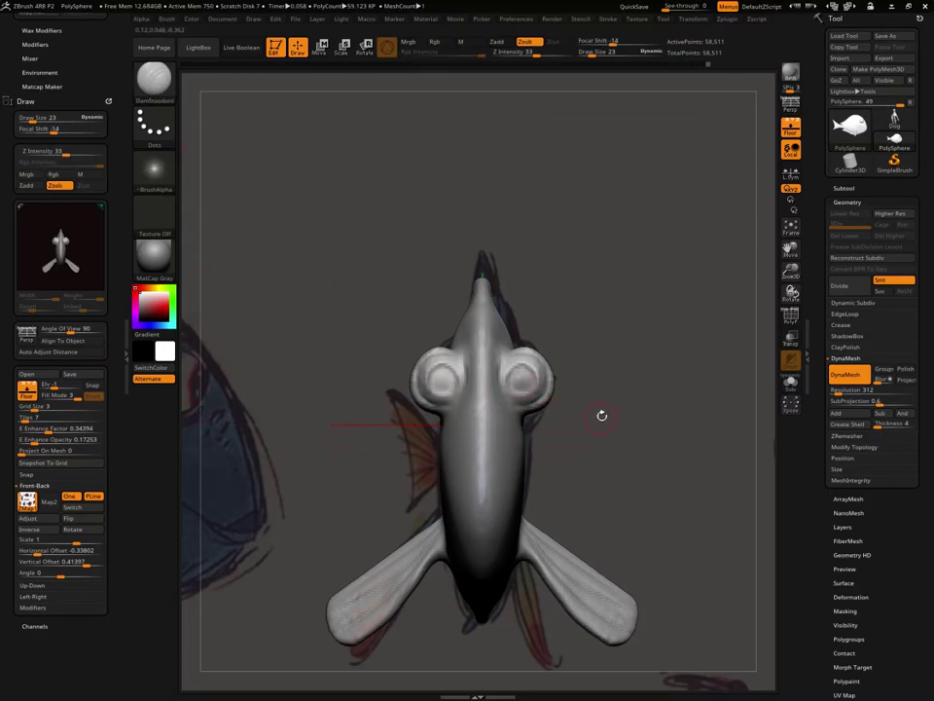
From a side view, Shift-smooth along the fish's mouth line using LazyMouse
{"action": "left_click_drag", "start_coordinate": [597, 483], "coordinate": [559, 519]}
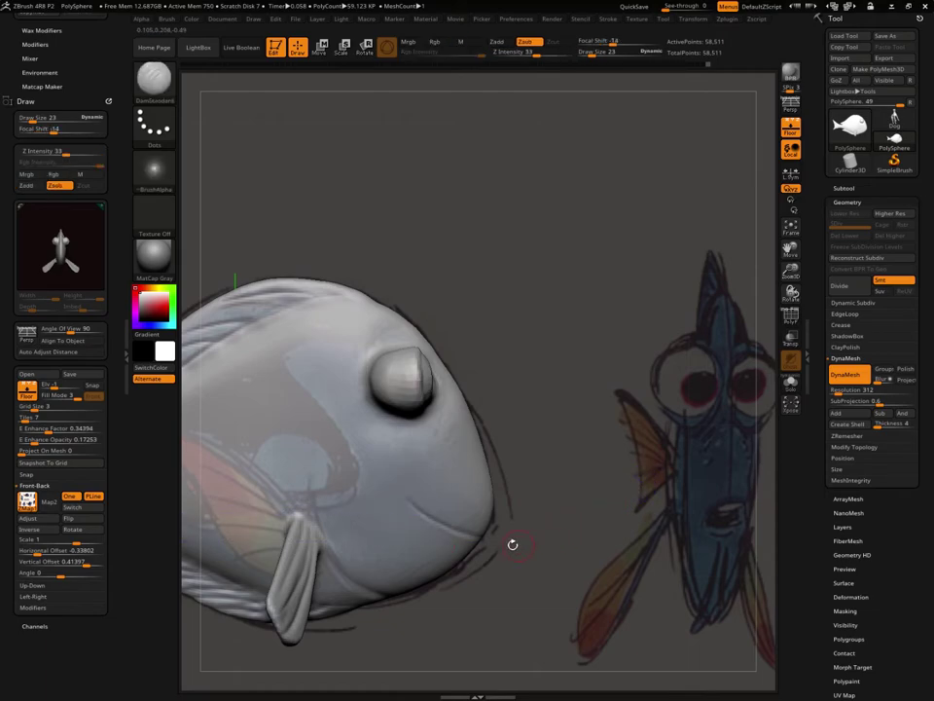
{"action": "mouse_move", "coordinate": [505, 523]}
{"action": "left_mouse_down"}
{"action": "mouse_move", "coordinate": [551, 534]}
{"action": "mouse_move", "coordinate": [477, 528]}
{"action": "left_mouse_up"}
{"action": "key", "text": "ctrl"}
{"action": "left_click_drag", "start_coordinate": [523, 526], "coordinate": [492, 509]}
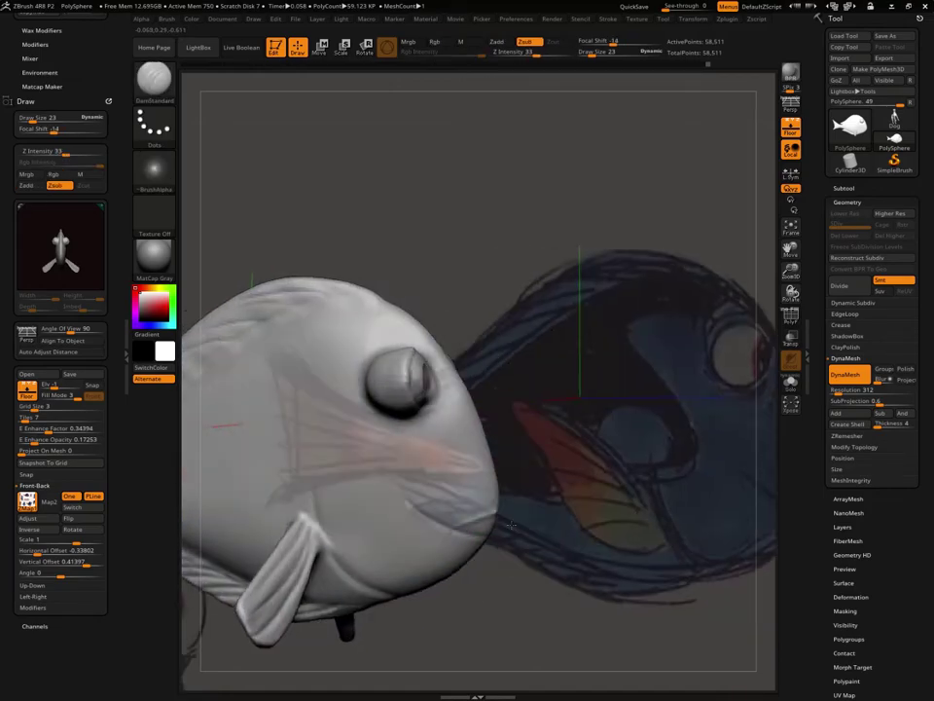
{"action": "key", "text": "shift"}
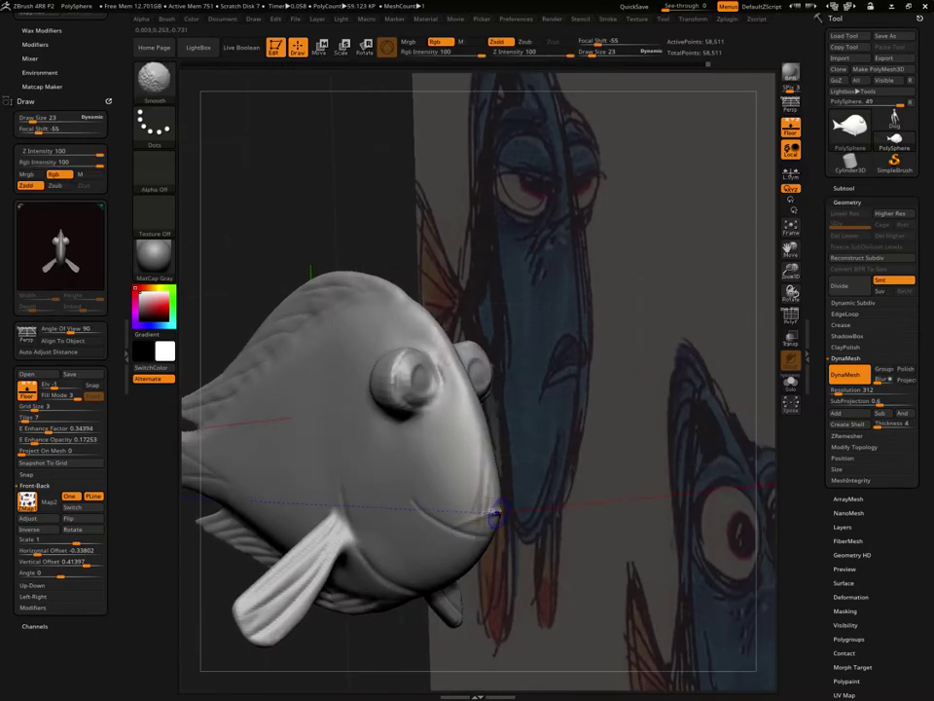
{"action": "left_click_drag", "start_coordinate": [498, 513], "coordinate": [472, 521], "text": "shift"}
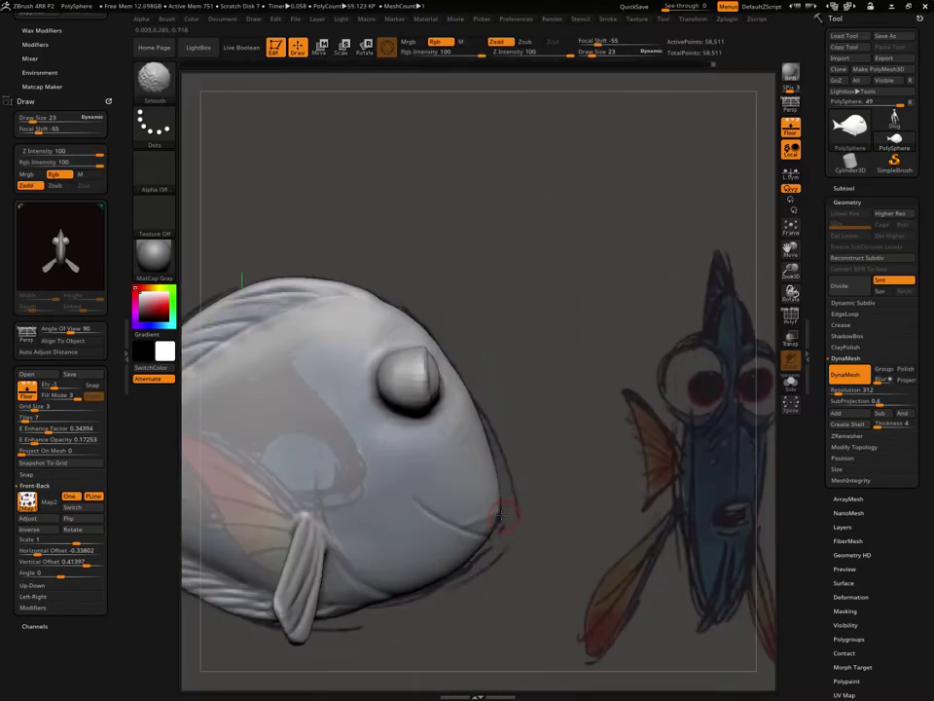
{"action": "mouse_move", "coordinate": [554, 507]}
{"action": "left_mouse_down"}
{"action": "mouse_move", "coordinate": [510, 510]}
{"action": "mouse_move", "coordinate": [543, 525]}
{"action": "mouse_move", "coordinate": [529, 543]}
{"action": "left_mouse_up"}
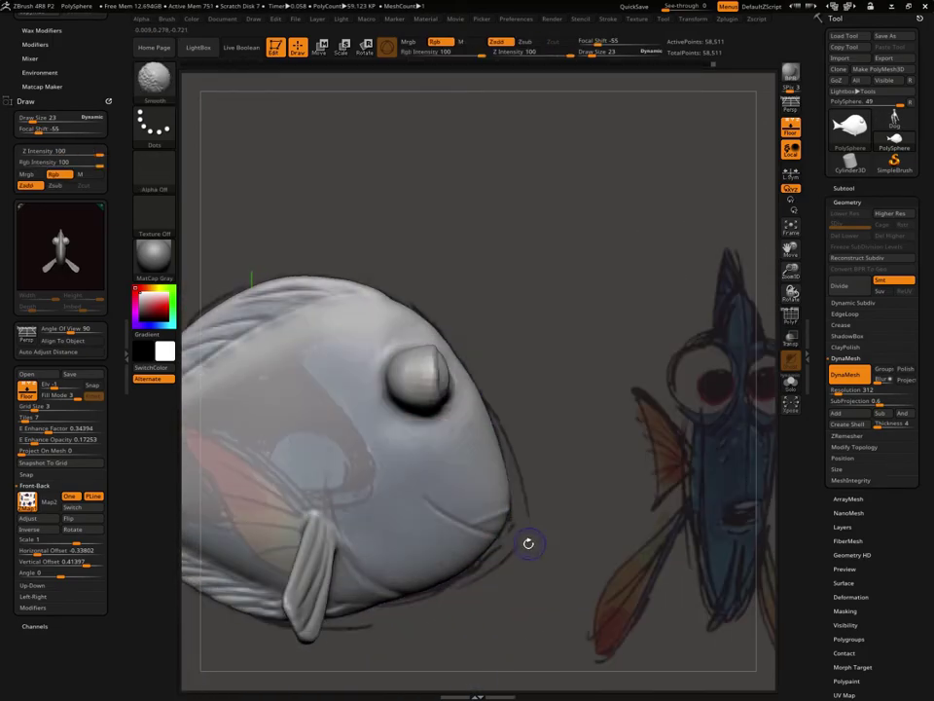
{"action": "mouse_move", "coordinate": [532, 538]}
{"action": "left_mouse_down"}
{"action": "mouse_move", "coordinate": [547, 538]}
{"action": "mouse_move", "coordinate": [457, 527]}
{"action": "left_mouse_up"}
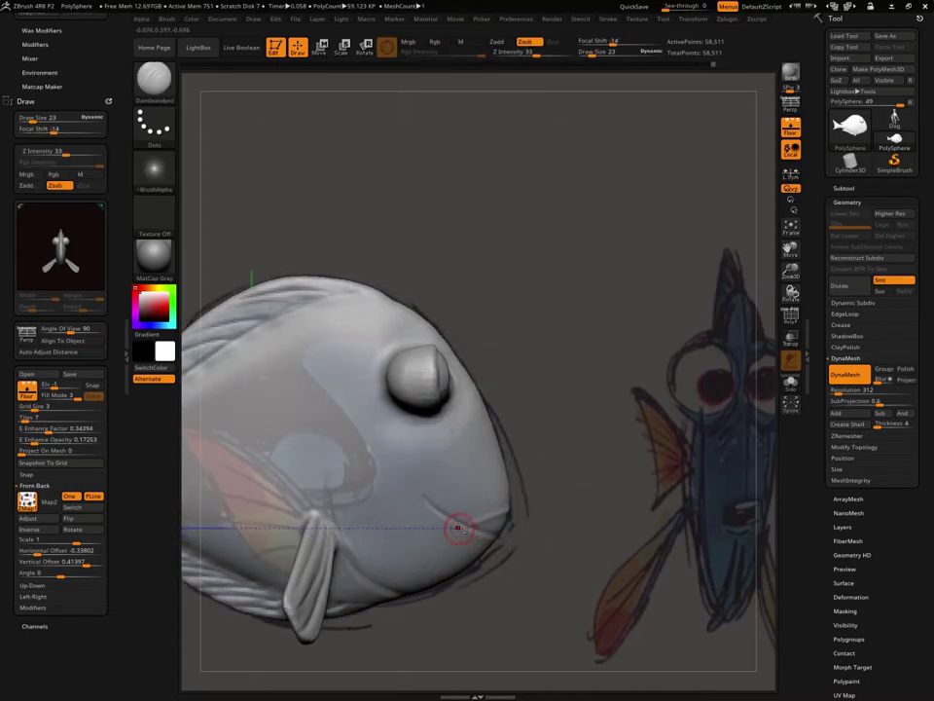
{"action": "left_click_drag", "start_coordinate": [513, 558], "coordinate": [458, 532], "text": "shift"}
{"action": "mouse_move", "coordinate": [552, 543]}
{"action": "left_mouse_down"}
{"action": "mouse_move", "coordinate": [572, 548]}
{"action": "mouse_move", "coordinate": [467, 527]}
{"action": "left_mouse_up"}
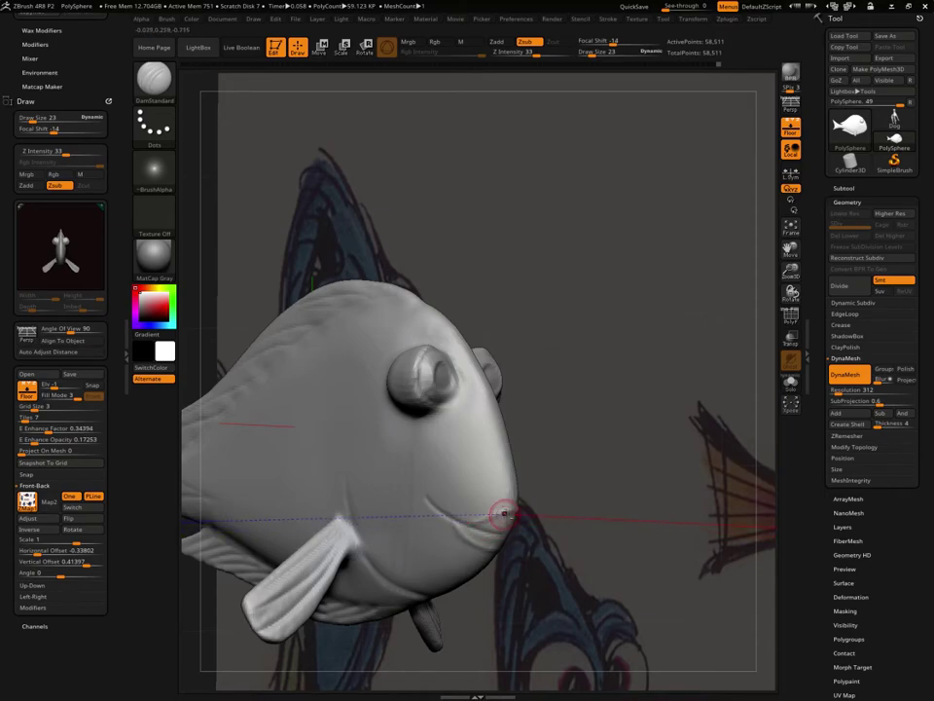
{"action": "mouse_move", "coordinate": [520, 548]}
{"action": "left_mouse_down"}
{"action": "mouse_move", "coordinate": [523, 533]}
{"action": "mouse_move", "coordinate": [567, 521]}
{"action": "left_mouse_up"}
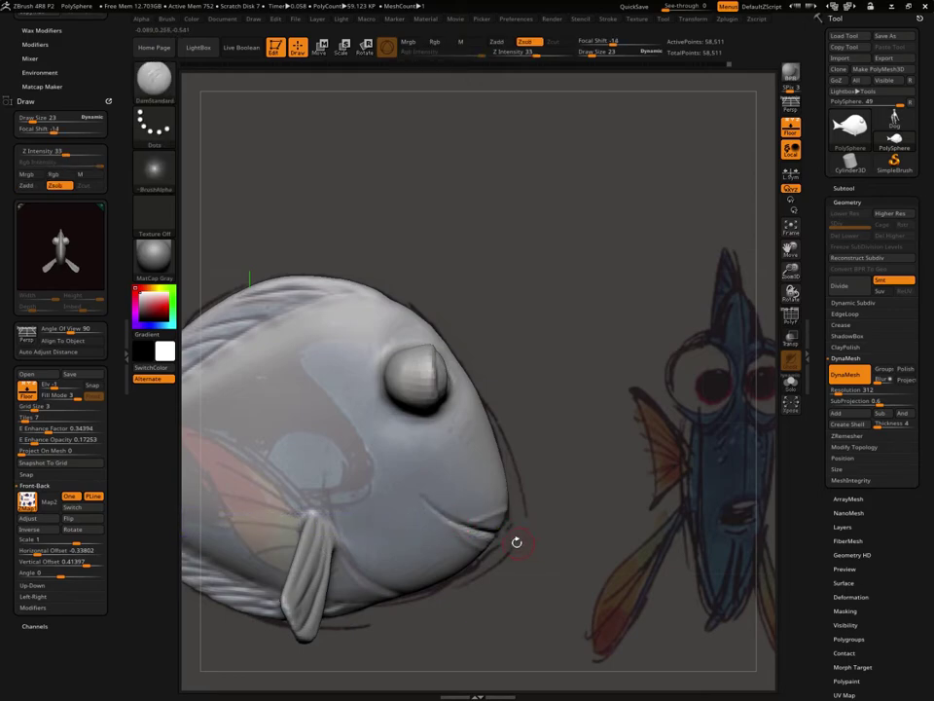
Switch back to the DamStandard brush with B, D, S and turn the fish frontward
{"action": "key", "text": "shift"}
{"action": "key", "text": "b"}
{"action": "key", "text": "d"}
{"action": "key", "text": "s"}
{"action": "left_click_drag", "start_coordinate": [533, 556], "coordinate": [562, 536]}
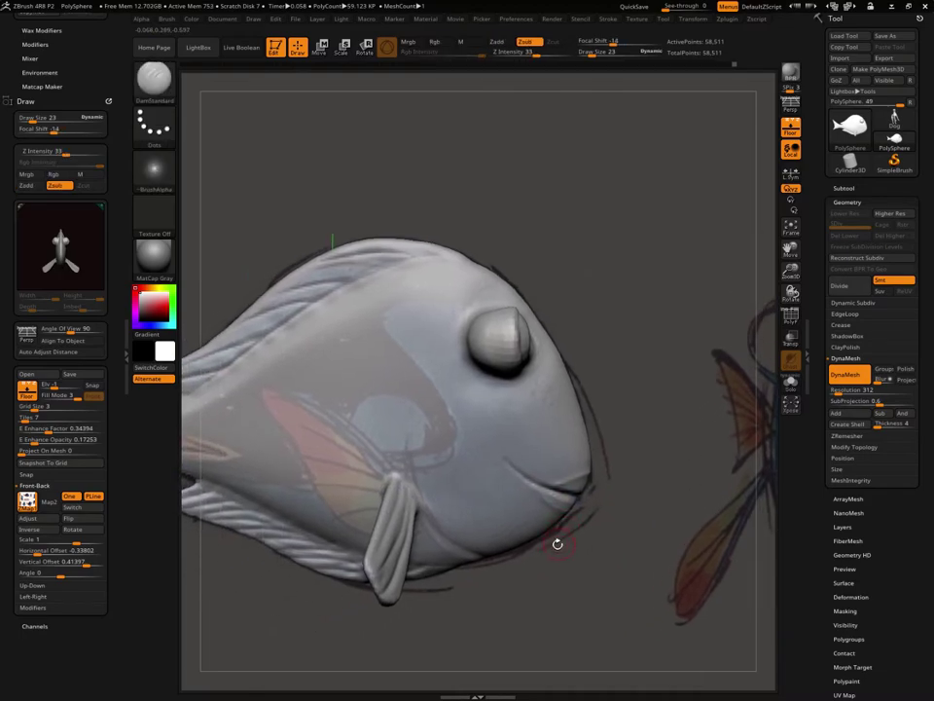
{"action": "left_click_drag", "start_coordinate": [615, 471], "coordinate": [653, 502]}
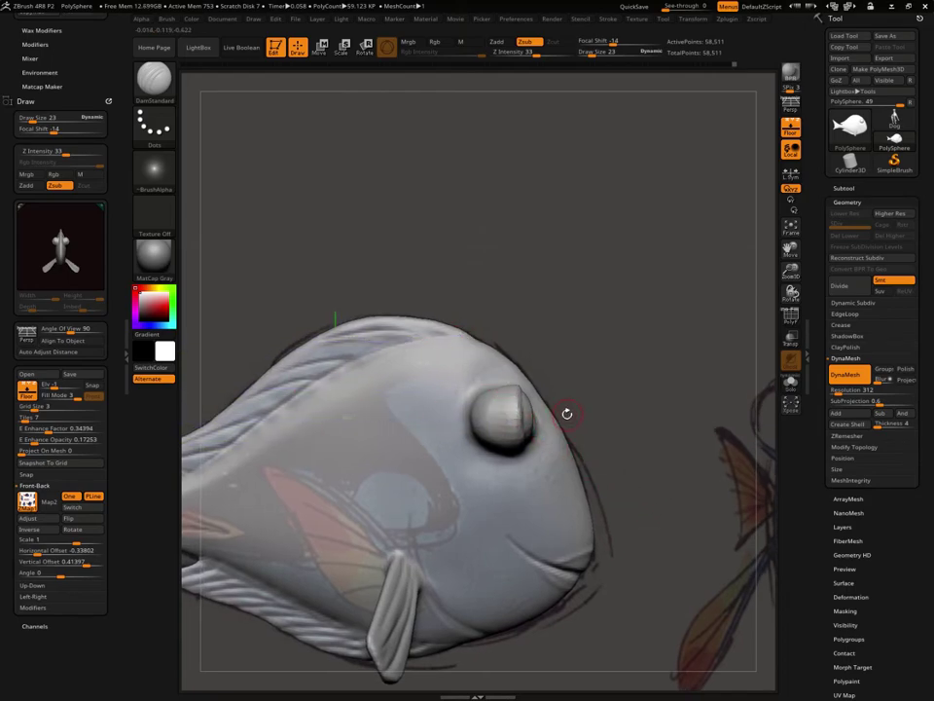
{"action": "left_click_drag", "start_coordinate": [583, 408], "coordinate": [503, 393]}
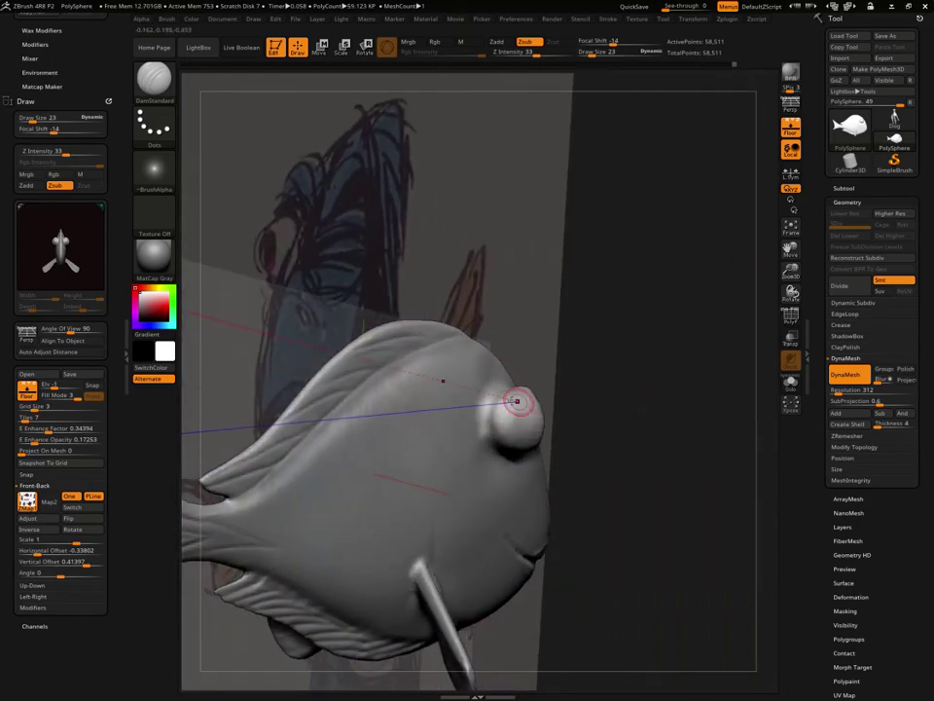
Orbit around the fish to compare its eyes and body with the TANG and blue Dory sketches
{"action": "left_click_drag", "start_coordinate": [582, 407], "coordinate": [507, 340]}
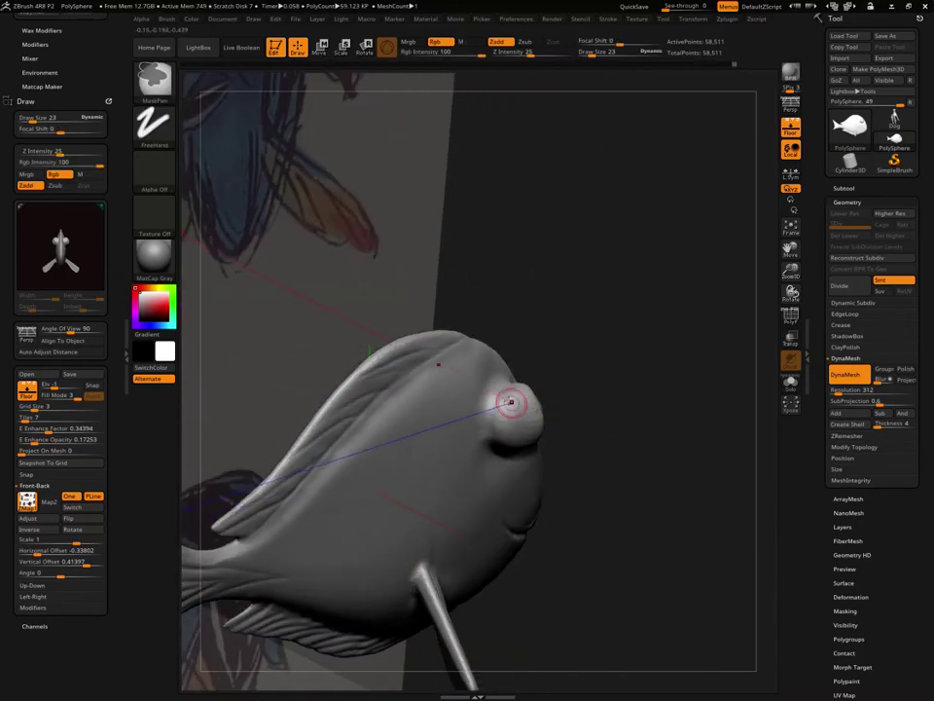
{"action": "left_click_drag", "start_coordinate": [557, 393], "coordinate": [503, 392]}
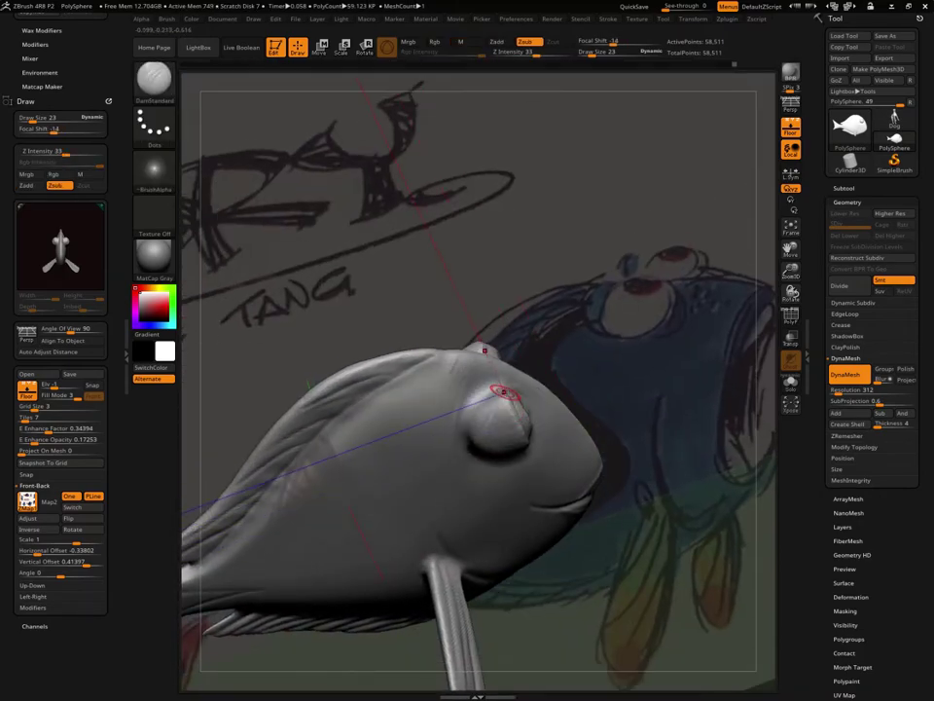
{"action": "left_click_drag", "start_coordinate": [633, 456], "coordinate": [559, 480]}
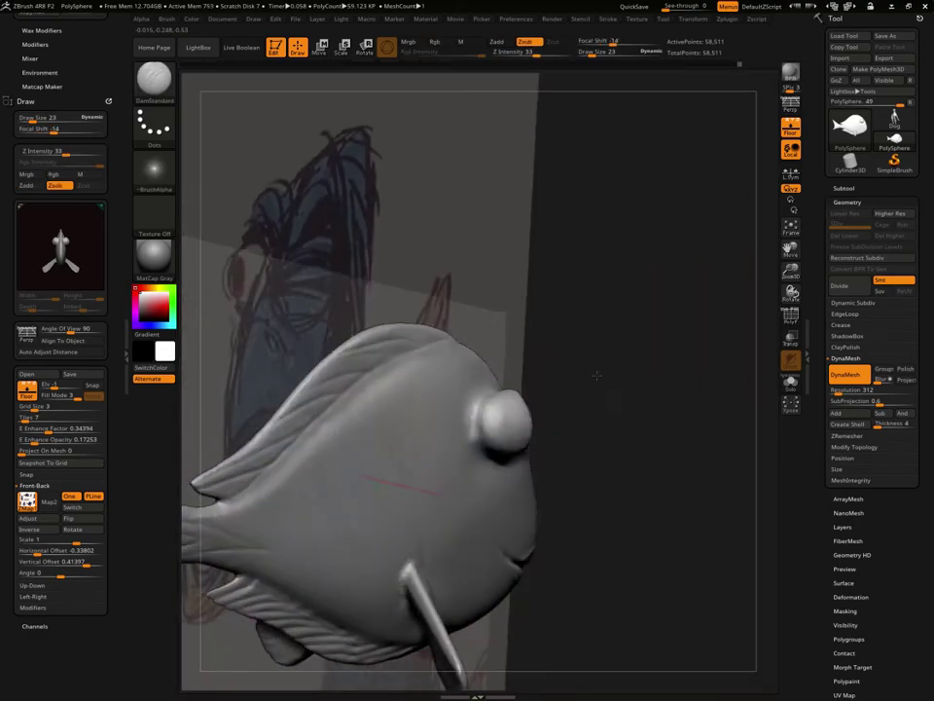
{"action": "left_click_drag", "start_coordinate": [596, 374], "coordinate": [479, 414]}
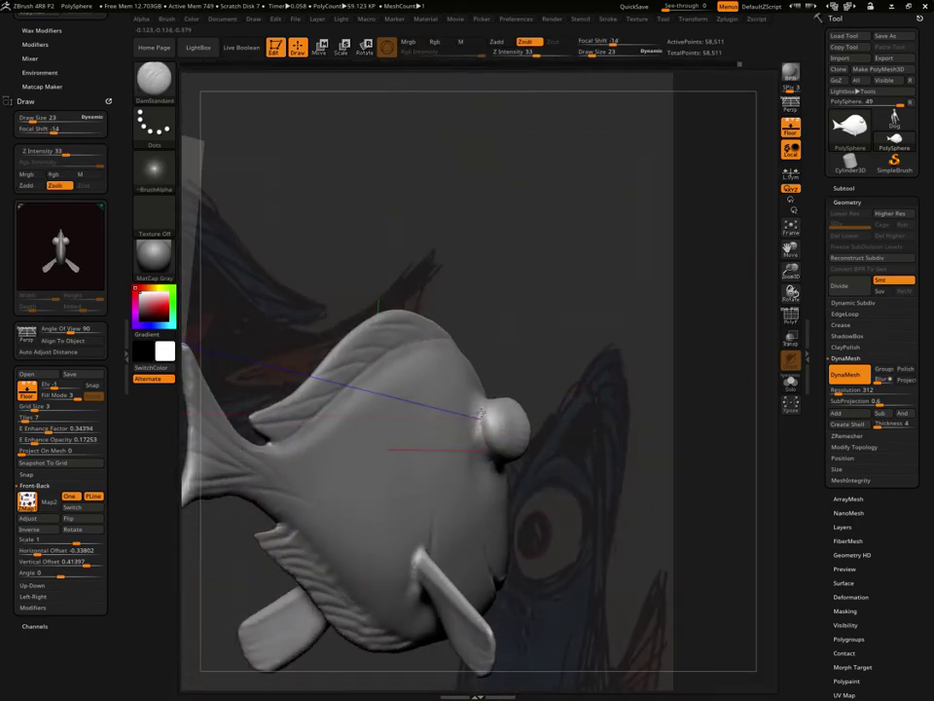
{"action": "mouse_move", "coordinate": [614, 441]}
{"action": "left_mouse_down"}
{"action": "mouse_move", "coordinate": [406, 498]}
{"action": "mouse_move", "coordinate": [588, 469]}
{"action": "mouse_move", "coordinate": [641, 448]}
{"action": "mouse_move", "coordinate": [467, 438]}
{"action": "left_mouse_up"}
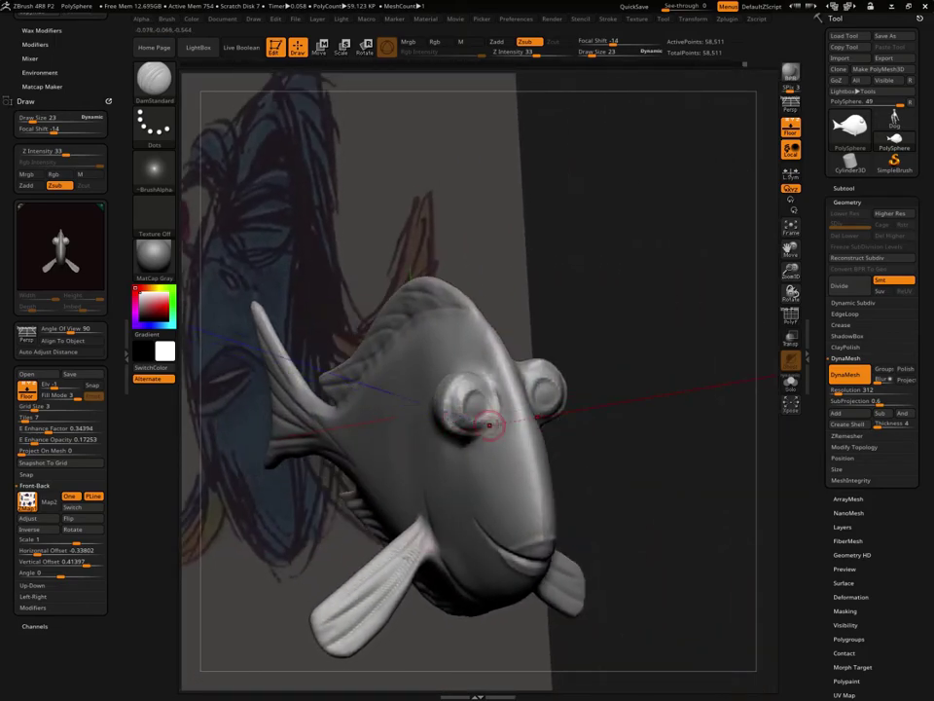
{"action": "left_click_drag", "start_coordinate": [605, 422], "coordinate": [525, 424]}
{"action": "mouse_move", "coordinate": [577, 385]}
{"action": "left_mouse_down"}
{"action": "mouse_move", "coordinate": [598, 390]}
{"action": "mouse_move", "coordinate": [462, 393]}
{"action": "left_mouse_up"}
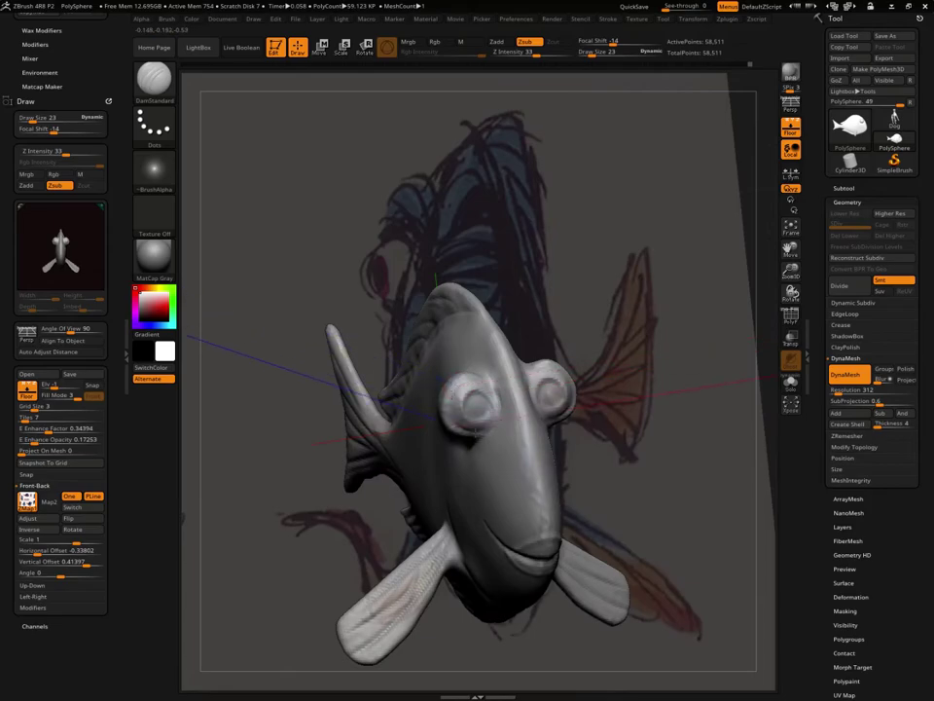
{"action": "mouse_move", "coordinate": [638, 415]}
{"action": "left_mouse_down"}
{"action": "mouse_move", "coordinate": [688, 476]}
{"action": "mouse_move", "coordinate": [660, 497]}
{"action": "left_mouse_up"}
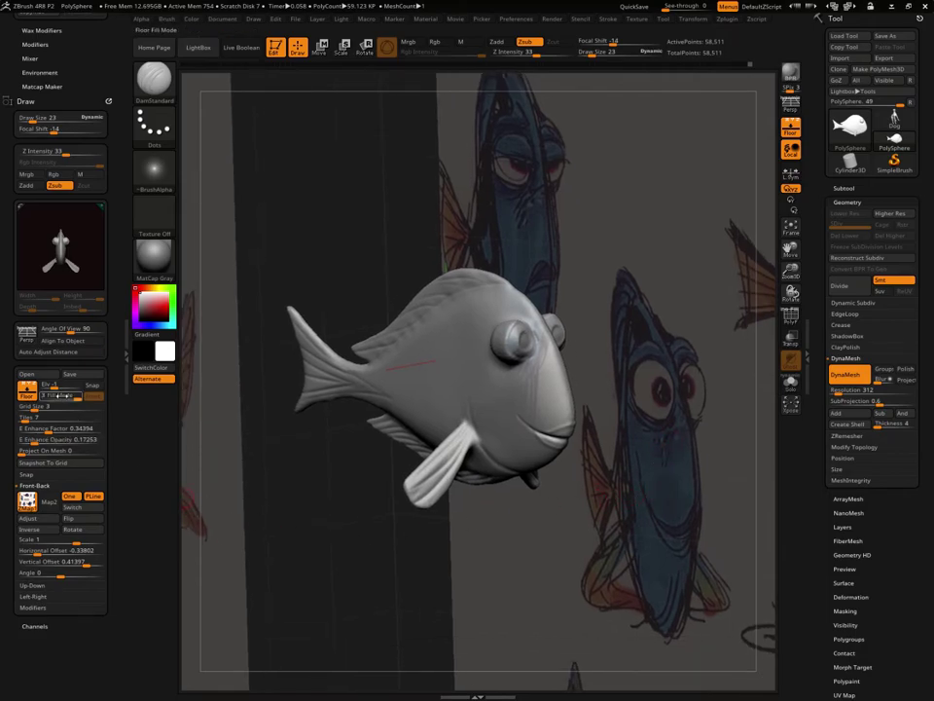
Set Draw Fill Mode to 2 so the Dory sketches show bright, and orbit toward them
{"action": "left_click_drag", "start_coordinate": [62, 395], "coordinate": [54, 395]}
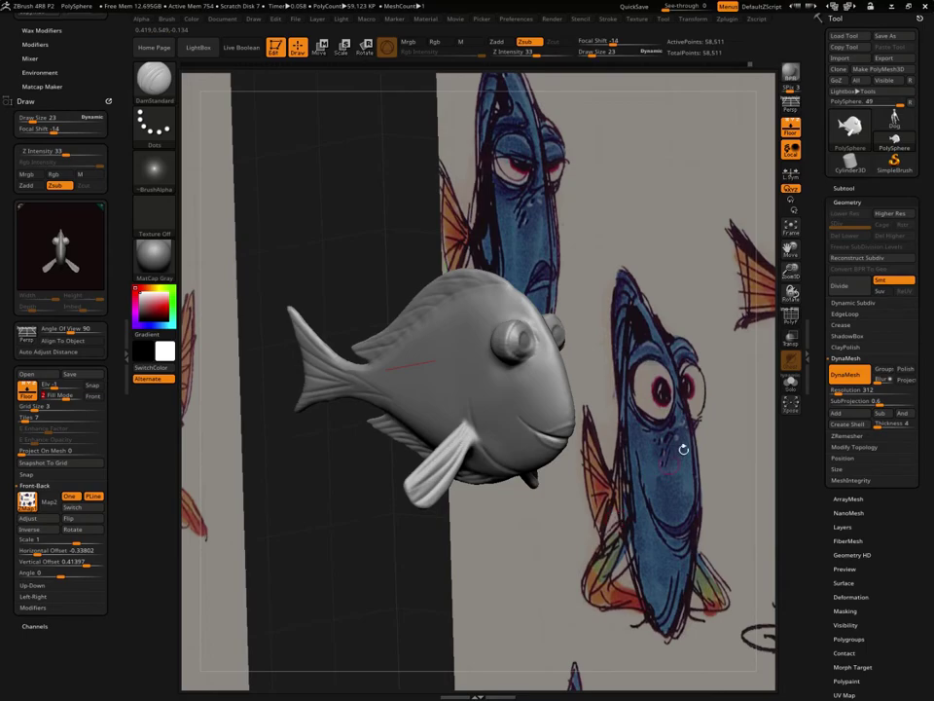
{"action": "mouse_move", "coordinate": [643, 389]}
{"action": "left_mouse_down"}
{"action": "mouse_move", "coordinate": [687, 386]}
{"action": "mouse_move", "coordinate": [643, 425]}
{"action": "mouse_move", "coordinate": [691, 381]}
{"action": "left_mouse_up"}
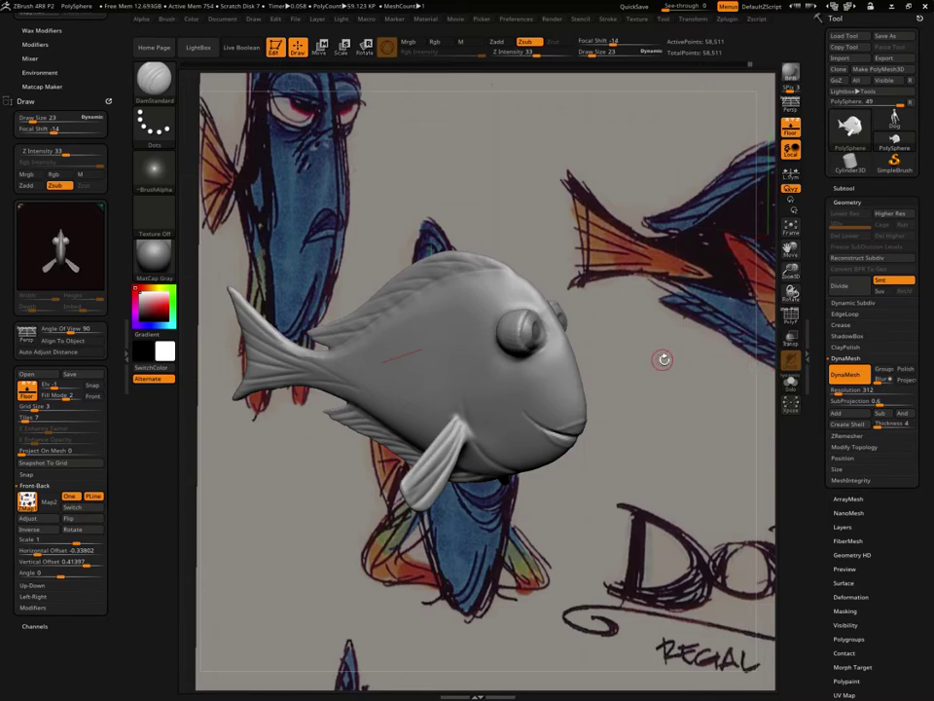
Switch to the Move brush and orbit to a front view of the head
{"action": "key", "text": "b"}
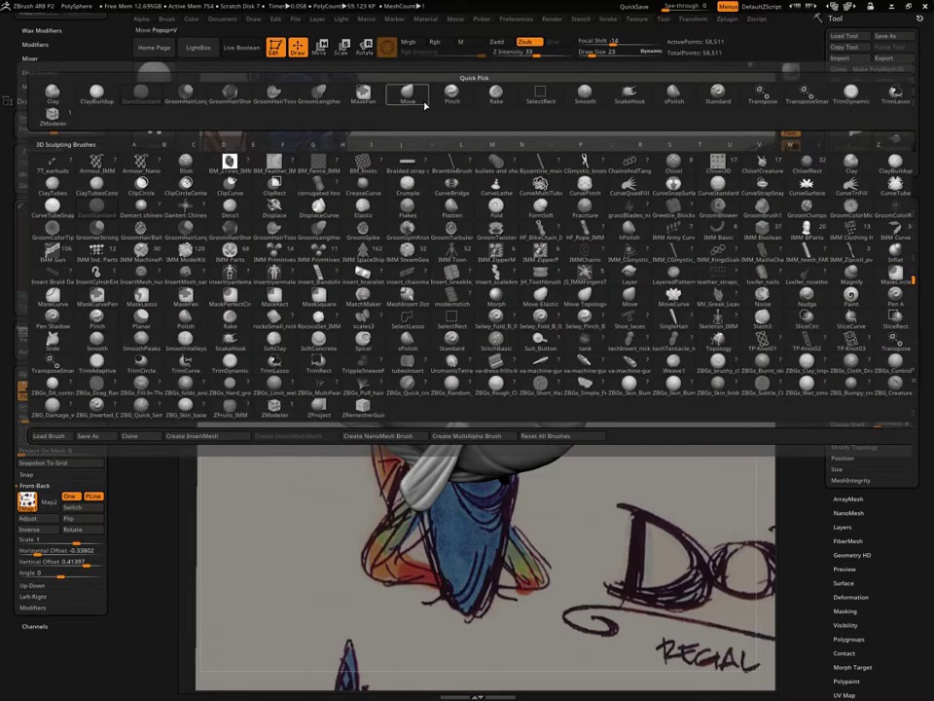
{"action": "left_click", "coordinate": [424, 103]}
{"action": "mouse_move", "coordinate": [649, 375]}
{"action": "left_mouse_down", "text": "shift"}
{"action": "mouse_move", "coordinate": [648, 335]}
{"action": "mouse_move", "coordinate": [678, 403]}
{"action": "mouse_move", "coordinate": [695, 409]}
{"action": "mouse_move", "coordinate": [557, 321]}
{"action": "left_mouse_up", "text": "shift"}
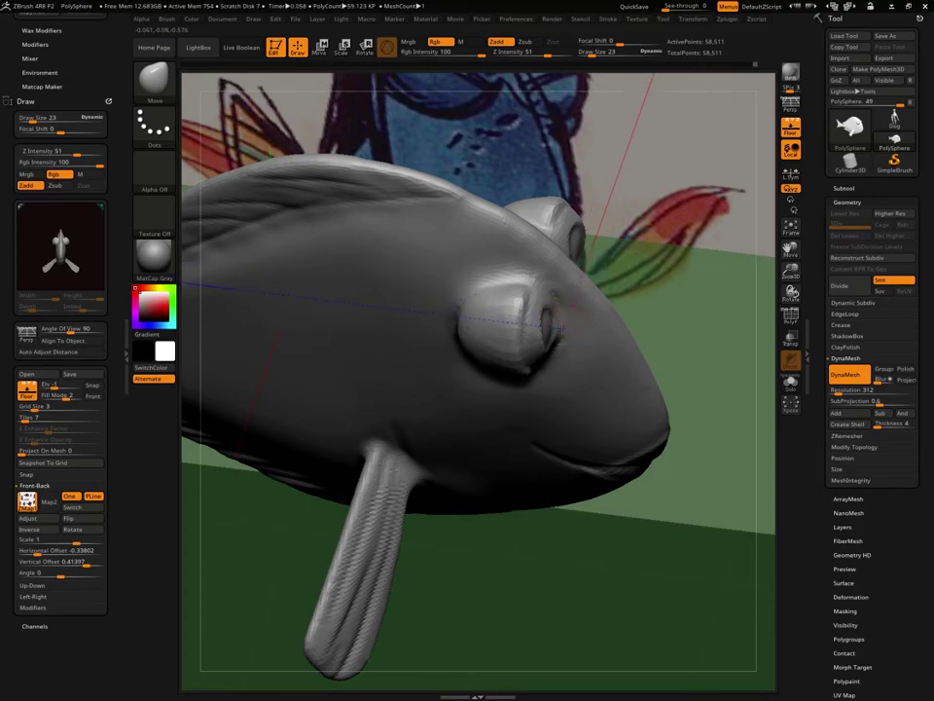
{"action": "mouse_move", "coordinate": [578, 328]}
{"action": "right_mouse_down"}
{"action": "mouse_move", "coordinate": [557, 350]}
{"action": "mouse_move", "coordinate": [678, 316]}
{"action": "mouse_move", "coordinate": [486, 426]}
{"action": "mouse_move", "coordinate": [527, 390]}
{"action": "right_mouse_up"}
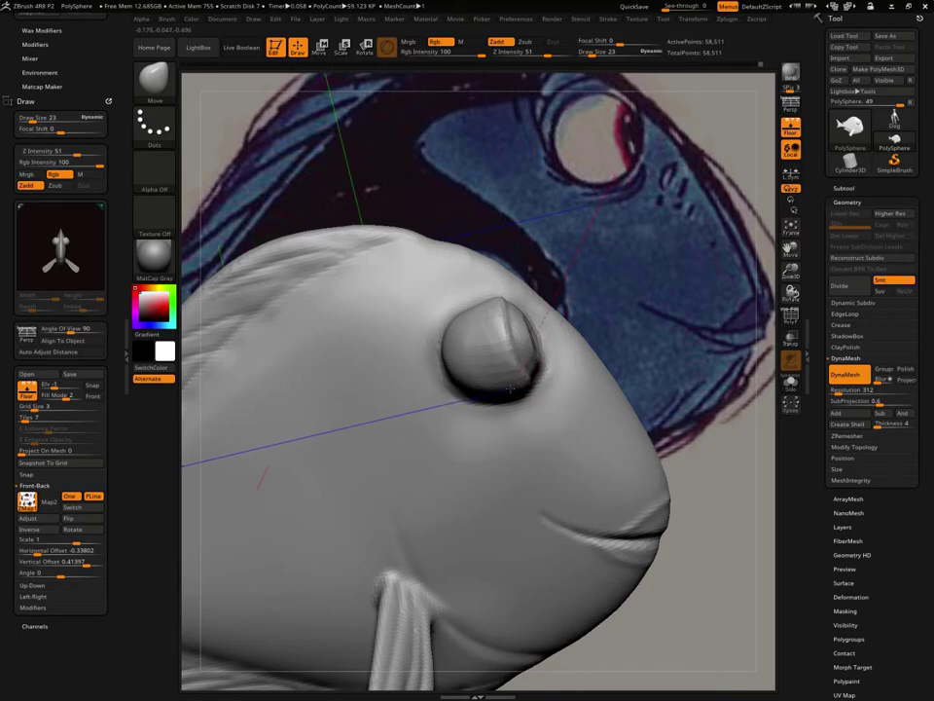
{"action": "mouse_move", "coordinate": [510, 389]}
{"action": "right_mouse_down"}
{"action": "mouse_move", "coordinate": [692, 438]}
{"action": "mouse_move", "coordinate": [637, 400]}
{"action": "right_mouse_up"}
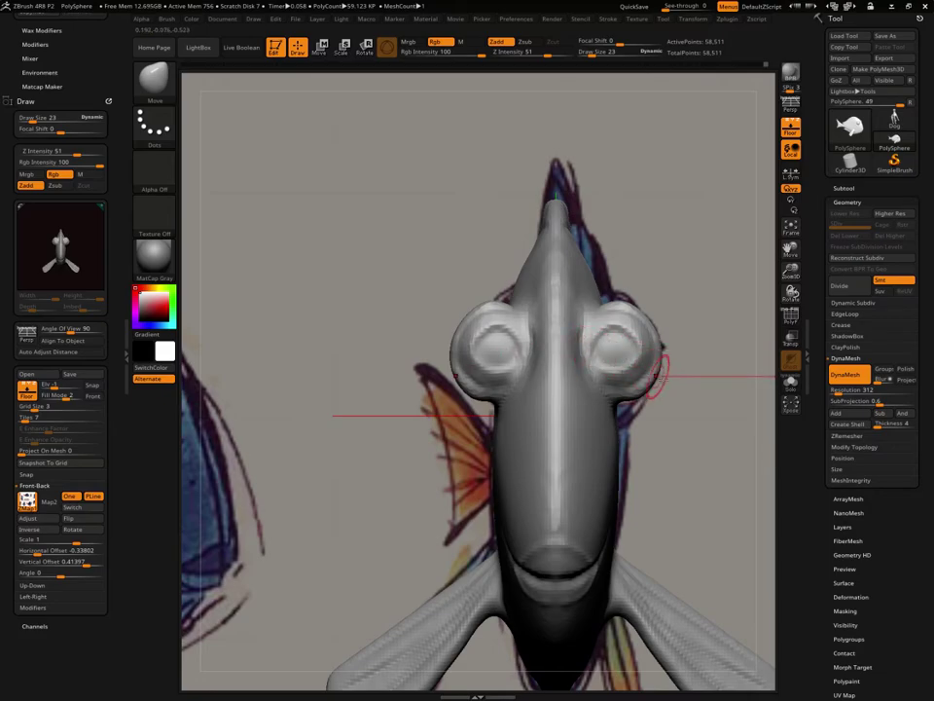
{"action": "mouse_move", "coordinate": [709, 402]}
{"action": "left_mouse_down"}
{"action": "mouse_move", "coordinate": [703, 416]}
{"action": "mouse_move", "coordinate": [622, 419]}
{"action": "left_mouse_up"}
Set Draw Size to 54 then 28 and push the head and eye bulges to match the front sketch
{"action": "right_click", "coordinate": [622, 418]}
{"action": "left_click_drag", "start_coordinate": [623, 366], "coordinate": [672, 366]}
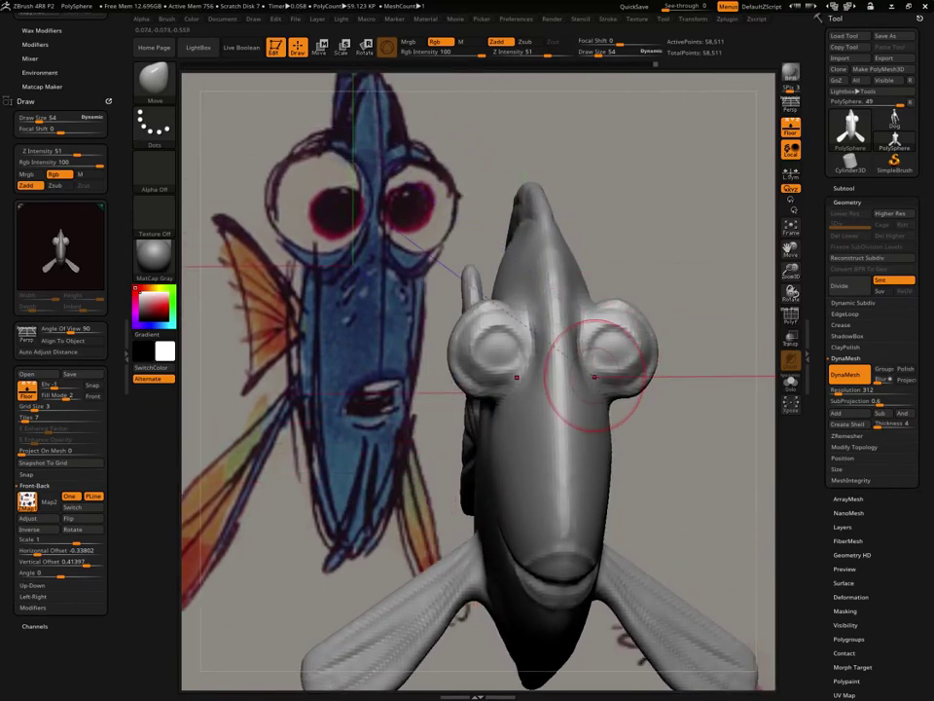
{"action": "key", "text": "space"}
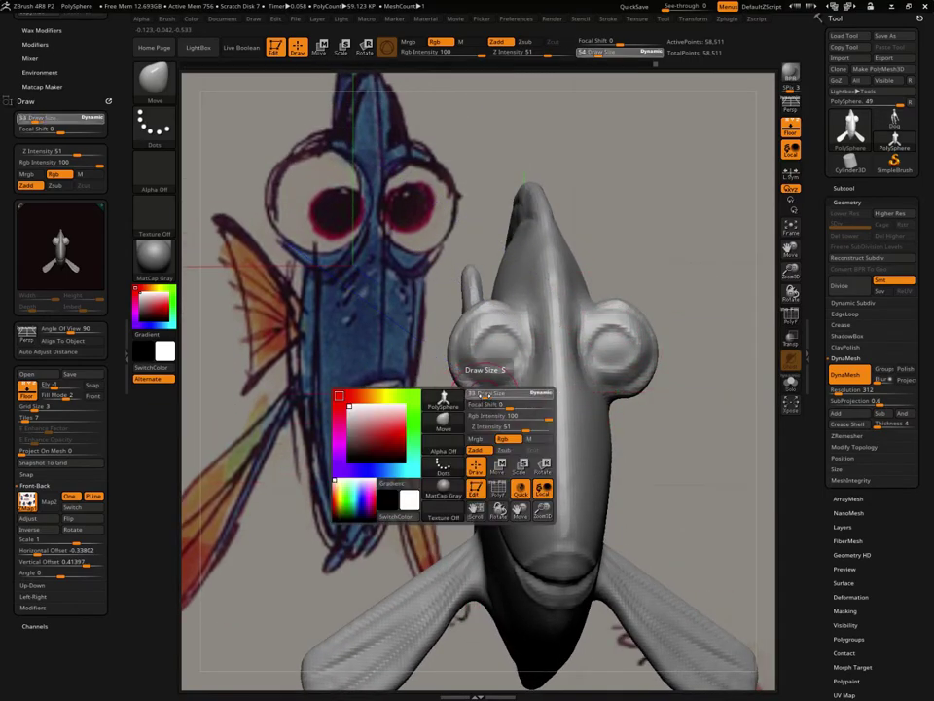
{"action": "left_click_drag", "start_coordinate": [483, 394], "coordinate": [479, 399]}
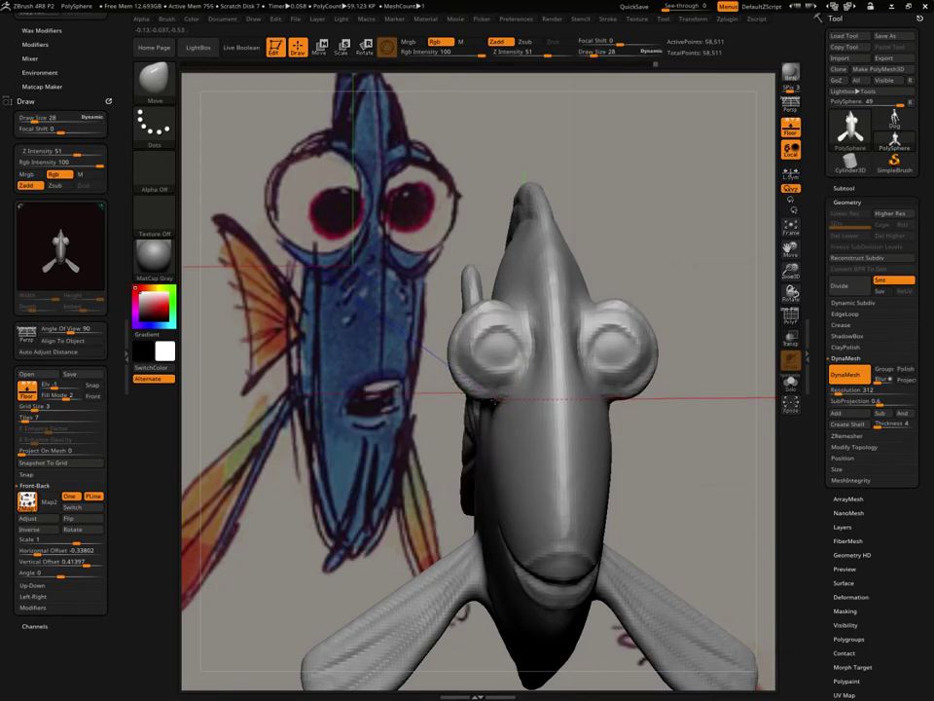
{"action": "mouse_move", "coordinate": [624, 409]}
{"action": "left_mouse_down"}
{"action": "mouse_move", "coordinate": [699, 422]}
{"action": "mouse_move", "coordinate": [726, 440]}
{"action": "mouse_move", "coordinate": [534, 396]}
{"action": "left_mouse_up"}
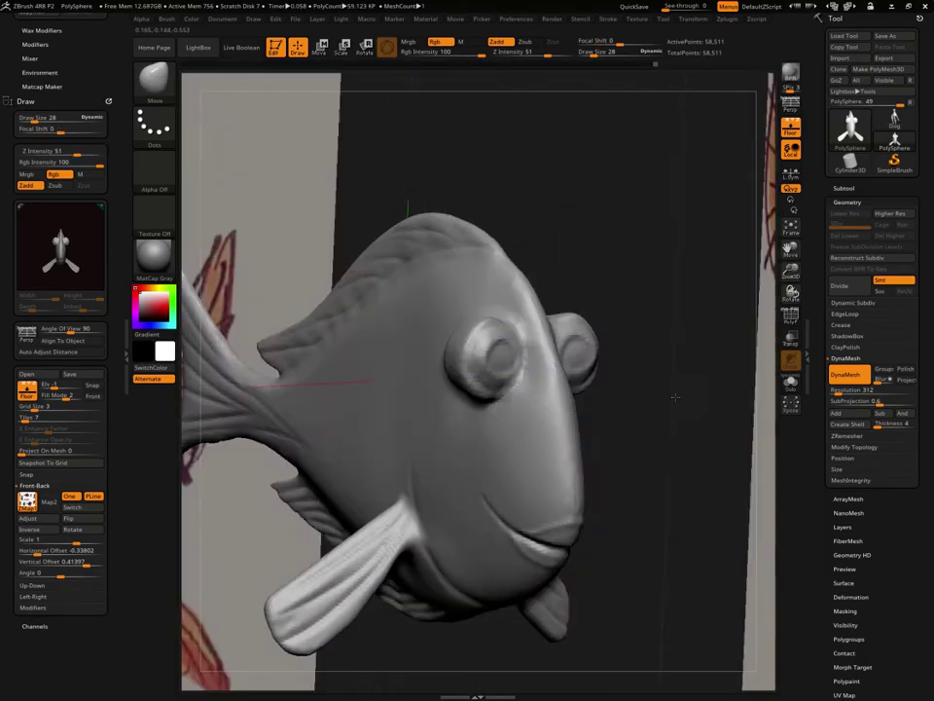
{"action": "mouse_move", "coordinate": [533, 338]}
{"action": "left_mouse_down", "text": "shift"}
{"action": "mouse_move", "coordinate": [653, 347]}
{"action": "mouse_move", "coordinate": [594, 336]}
{"action": "mouse_move", "coordinate": [670, 426]}
{"action": "left_mouse_up", "text": "shift"}
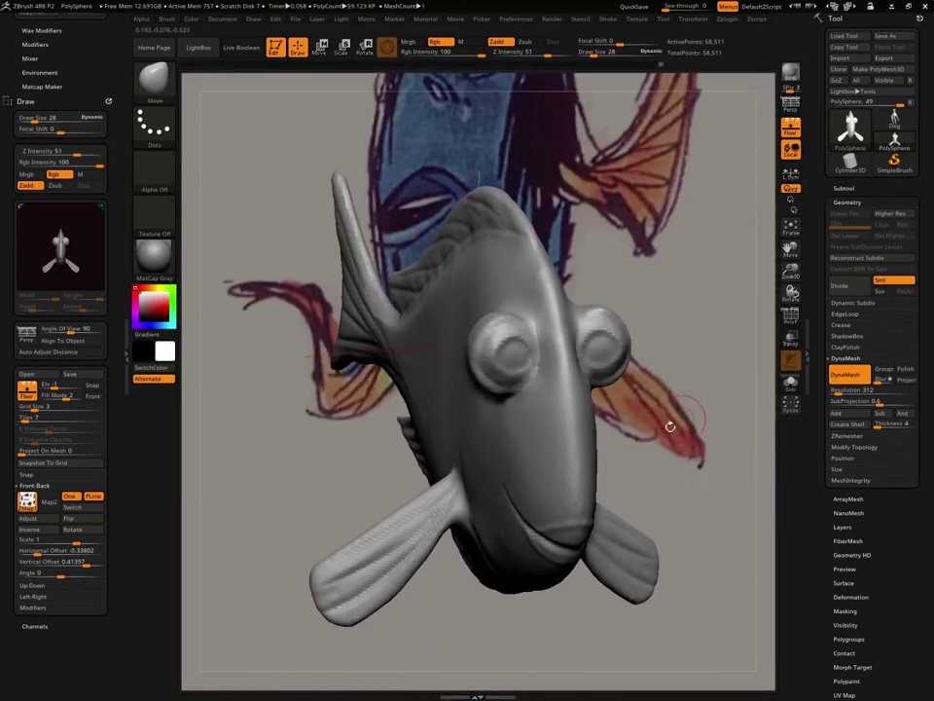
{"action": "left_click", "coordinate": [155, 78]}
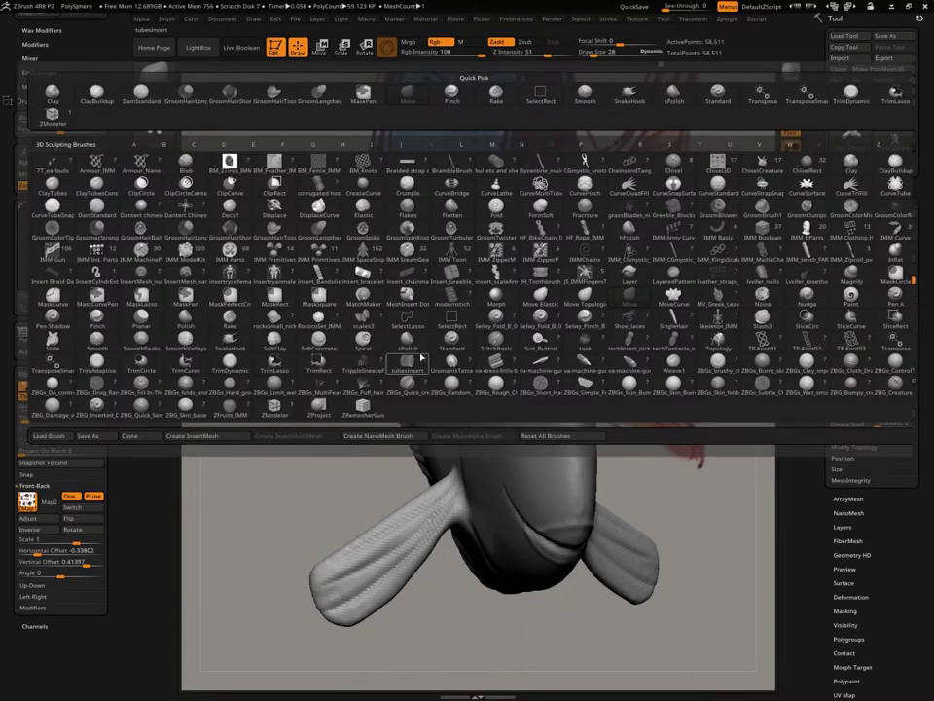
Select the Pinch brush at Draw Size 69 and pinch the fin edges near the head, smoothing them
{"action": "left_click", "coordinate": [450, 98]}
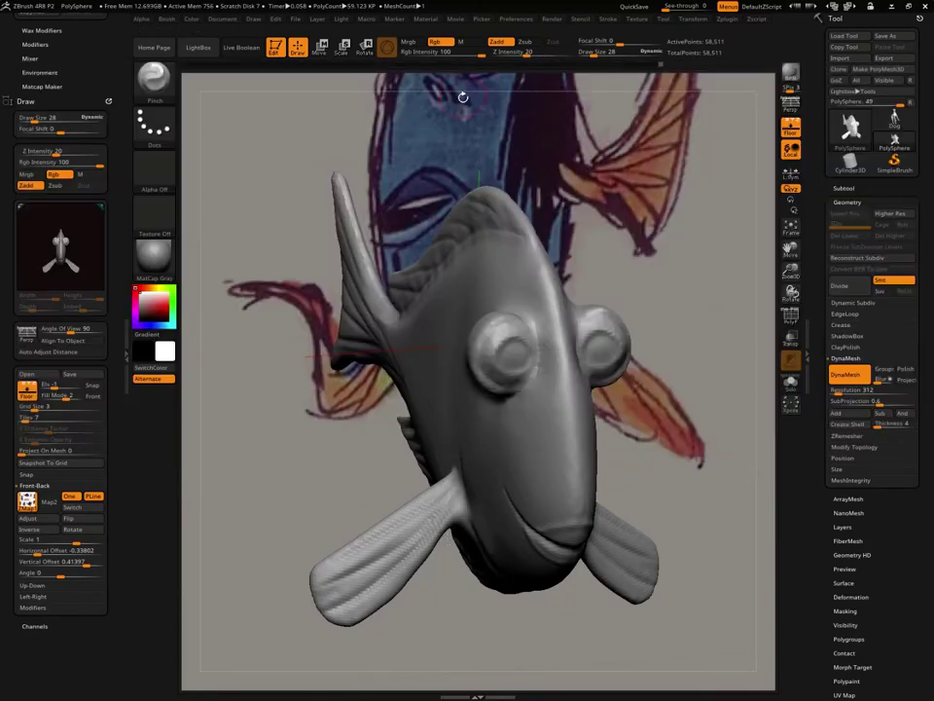
{"action": "key", "text": "space"}
{"action": "left_click_drag", "start_coordinate": [575, 325], "coordinate": [549, 325]}
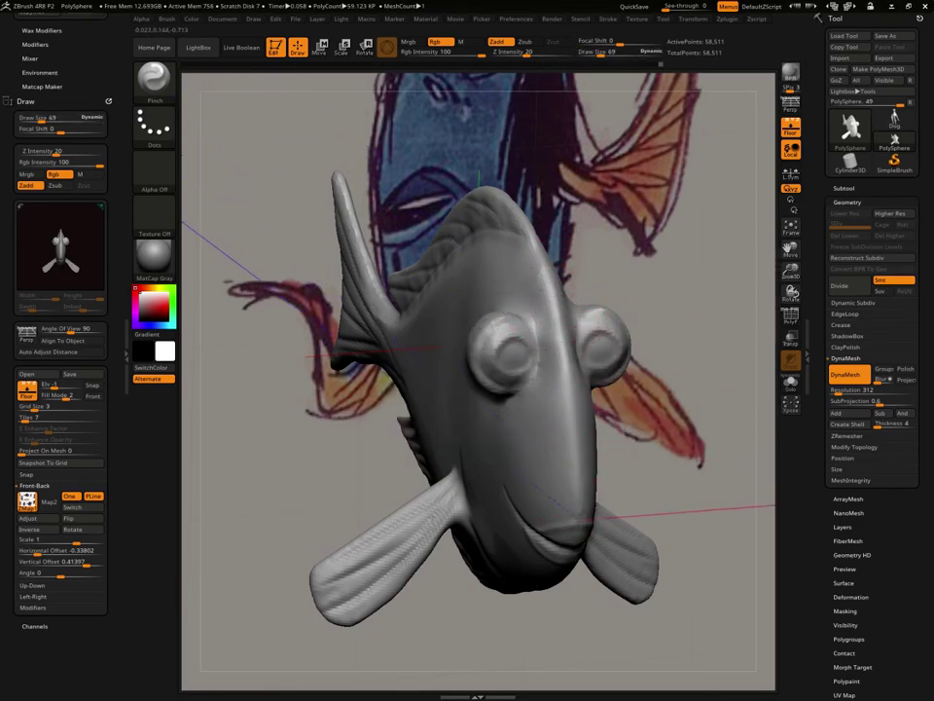
{"action": "mouse_move", "coordinate": [583, 516]}
{"action": "left_mouse_down"}
{"action": "mouse_move", "coordinate": [713, 530]}
{"action": "mouse_move", "coordinate": [466, 498]}
{"action": "left_mouse_up"}
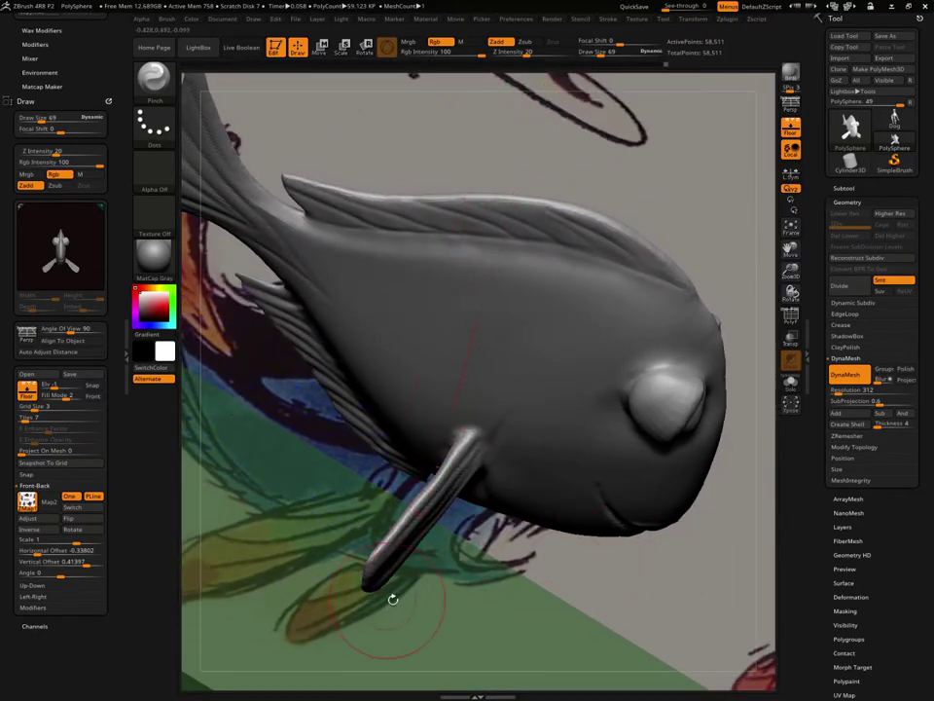
{"action": "mouse_move", "coordinate": [393, 598]}
{"action": "left_mouse_down"}
{"action": "mouse_move", "coordinate": [488, 561]}
{"action": "mouse_move", "coordinate": [506, 504]}
{"action": "left_mouse_up"}
{"action": "mouse_move", "coordinate": [467, 588]}
{"action": "left_mouse_down"}
{"action": "mouse_move", "coordinate": [385, 669]}
{"action": "mouse_move", "coordinate": [389, 681]}
{"action": "left_mouse_up"}
{"action": "left_click_drag", "start_coordinate": [382, 581], "coordinate": [443, 587]}
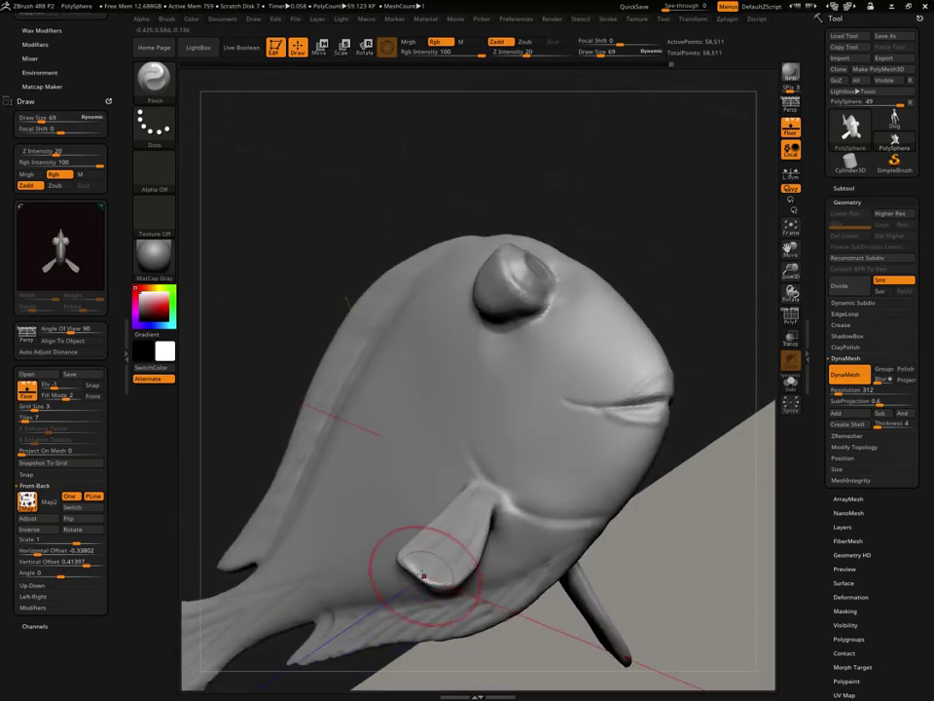
{"action": "mouse_move", "coordinate": [674, 548]}
{"action": "left_mouse_down"}
{"action": "mouse_move", "coordinate": [626, 250]}
{"action": "mouse_move", "coordinate": [545, 575]}
{"action": "mouse_move", "coordinate": [440, 584]}
{"action": "left_mouse_up"}
{"action": "left_click_drag", "start_coordinate": [473, 379], "coordinate": [464, 243]}
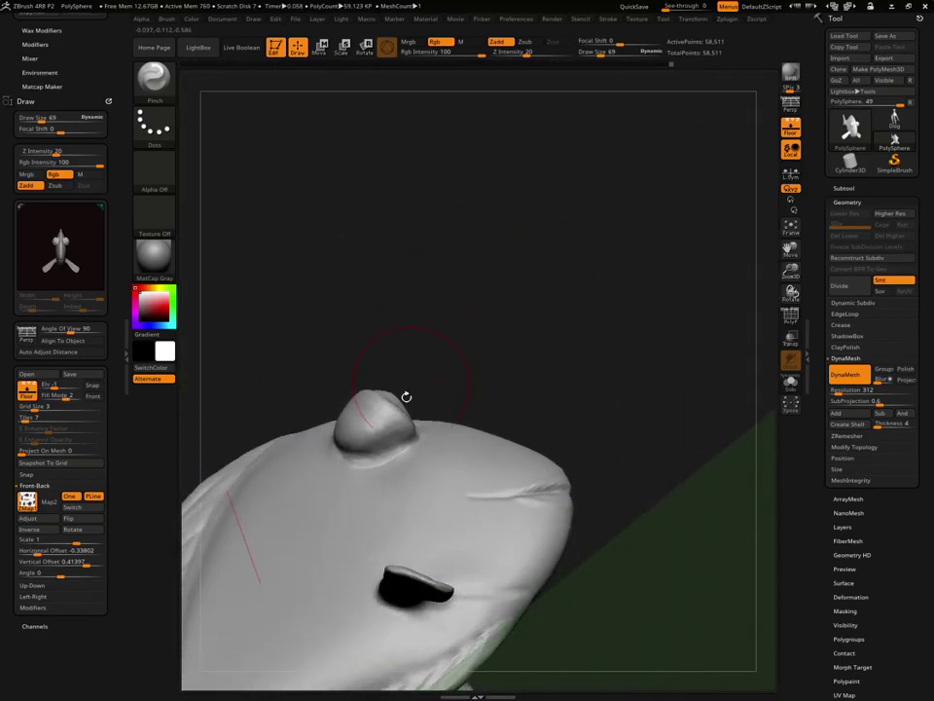
{"action": "mouse_move", "coordinate": [473, 411]}
{"action": "left_mouse_down"}
{"action": "mouse_move", "coordinate": [550, 416]}
{"action": "mouse_move", "coordinate": [546, 489]}
{"action": "mouse_move", "coordinate": [559, 506]}
{"action": "mouse_move", "coordinate": [499, 512]}
{"action": "mouse_move", "coordinate": [690, 440]}
{"action": "mouse_move", "coordinate": [643, 455]}
{"action": "mouse_move", "coordinate": [612, 424]}
{"action": "mouse_move", "coordinate": [663, 443]}
{"action": "mouse_move", "coordinate": [535, 445]}
{"action": "mouse_move", "coordinate": [574, 445]}
{"action": "left_mouse_up"}
{"action": "key", "text": "shift"}
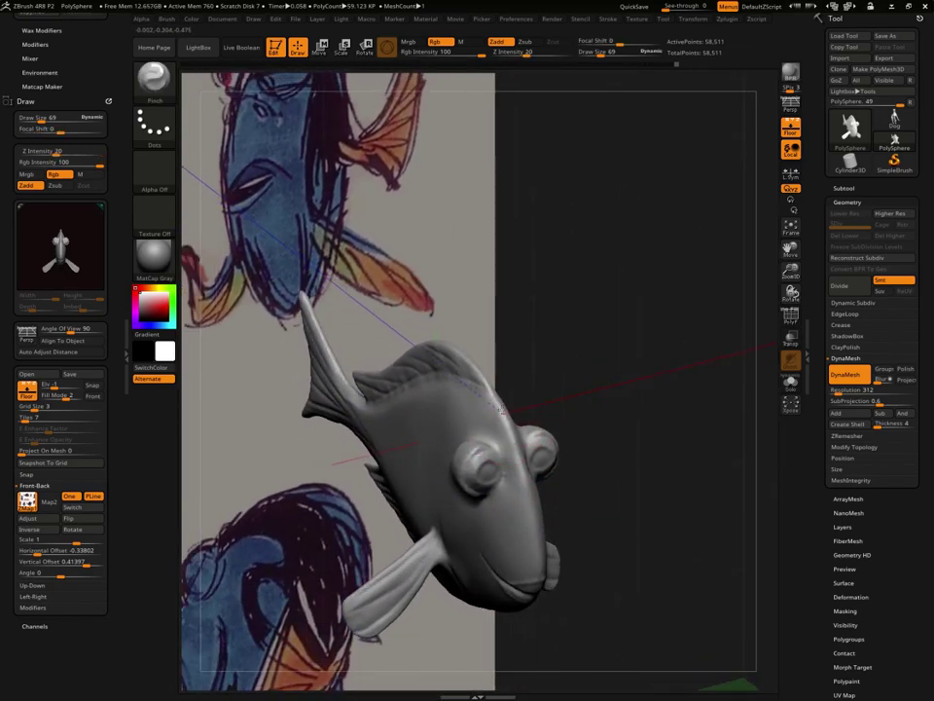
Adjust Draw Size to 65 and pinch the tail and fin edges into thinner tips
{"action": "mouse_move", "coordinate": [503, 377]}
{"action": "left_mouse_down"}
{"action": "mouse_move", "coordinate": [657, 465]}
{"action": "mouse_move", "coordinate": [642, 286]}
{"action": "mouse_move", "coordinate": [662, 292]}
{"action": "mouse_move", "coordinate": [642, 370]}
{"action": "left_mouse_up"}
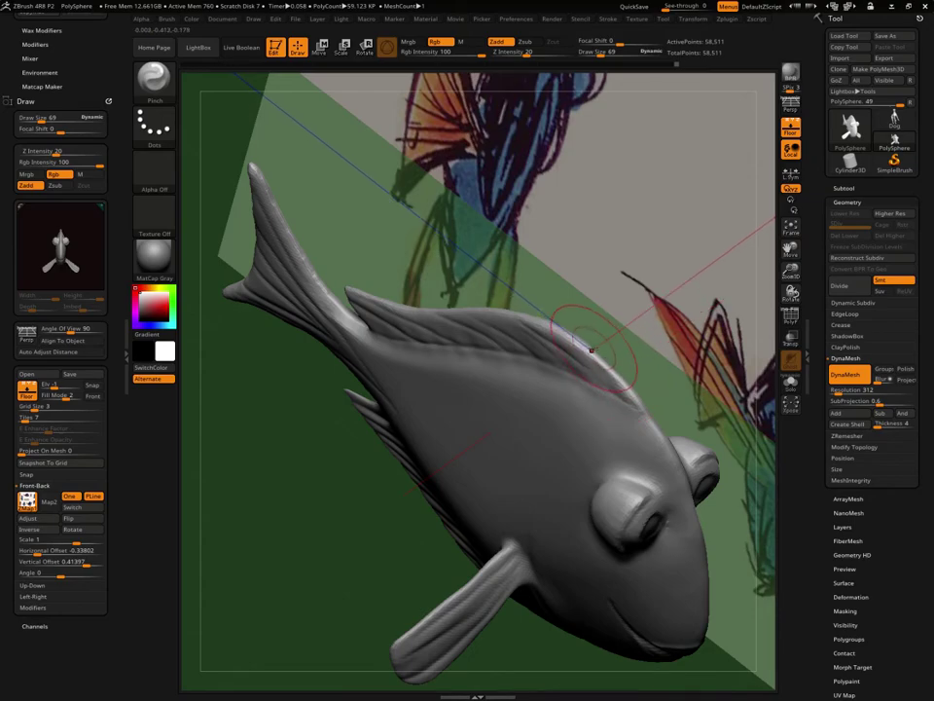
{"action": "key", "text": "space"}
{"action": "mouse_move", "coordinate": [609, 325]}
{"action": "left_mouse_down"}
{"action": "mouse_move", "coordinate": [591, 325]}
{"action": "mouse_move", "coordinate": [582, 338]}
{"action": "mouse_move", "coordinate": [426, 309]}
{"action": "left_mouse_up"}
{"action": "key", "text": "space"}
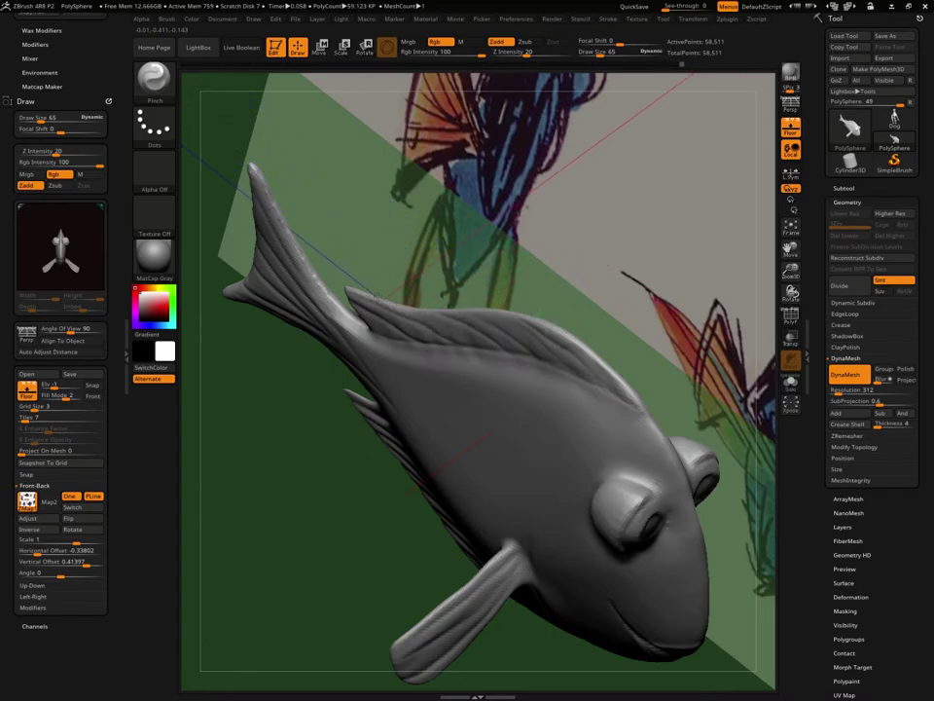
{"action": "mouse_move", "coordinate": [356, 271]}
{"action": "left_mouse_down"}
{"action": "mouse_move", "coordinate": [666, 323]}
{"action": "mouse_move", "coordinate": [563, 377]}
{"action": "mouse_move", "coordinate": [498, 317]}
{"action": "left_mouse_up"}
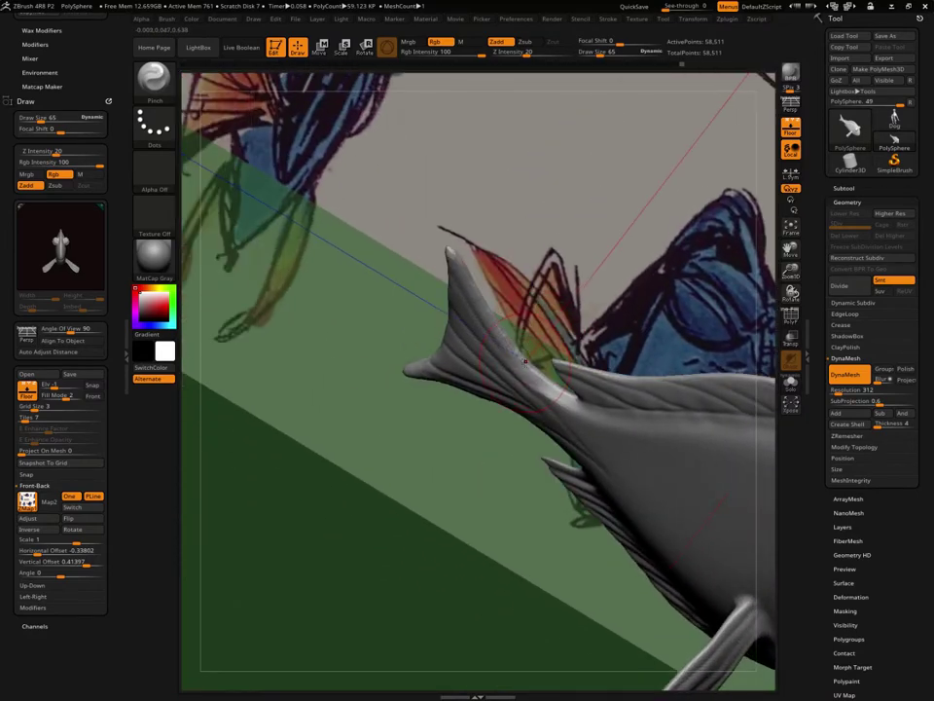
{"action": "left_click_drag", "start_coordinate": [513, 260], "coordinate": [458, 292]}
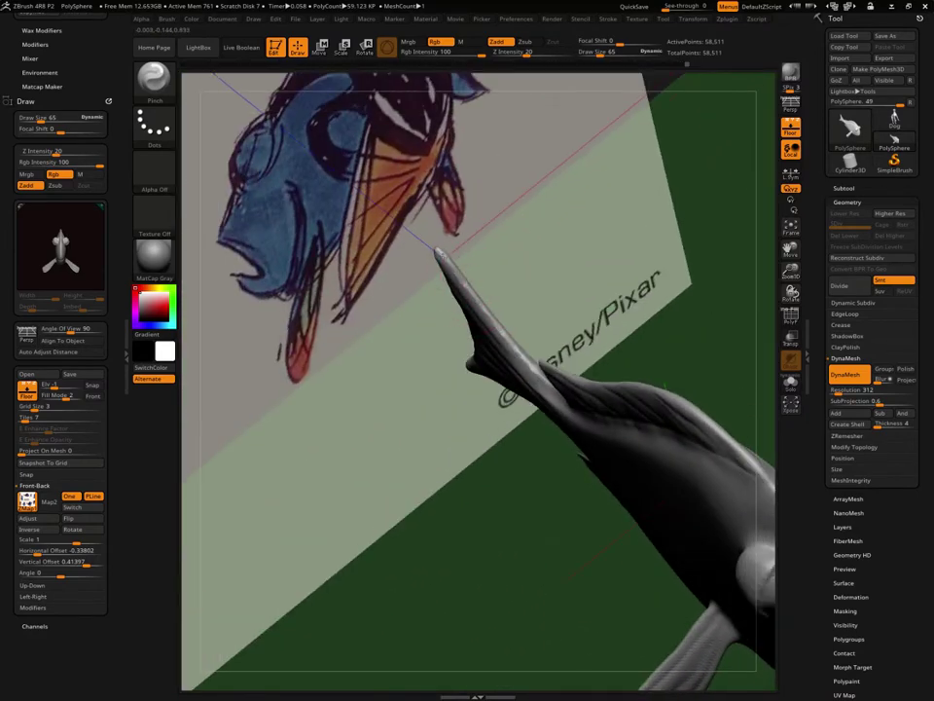
{"action": "left_click_drag", "start_coordinate": [552, 333], "coordinate": [628, 271]}
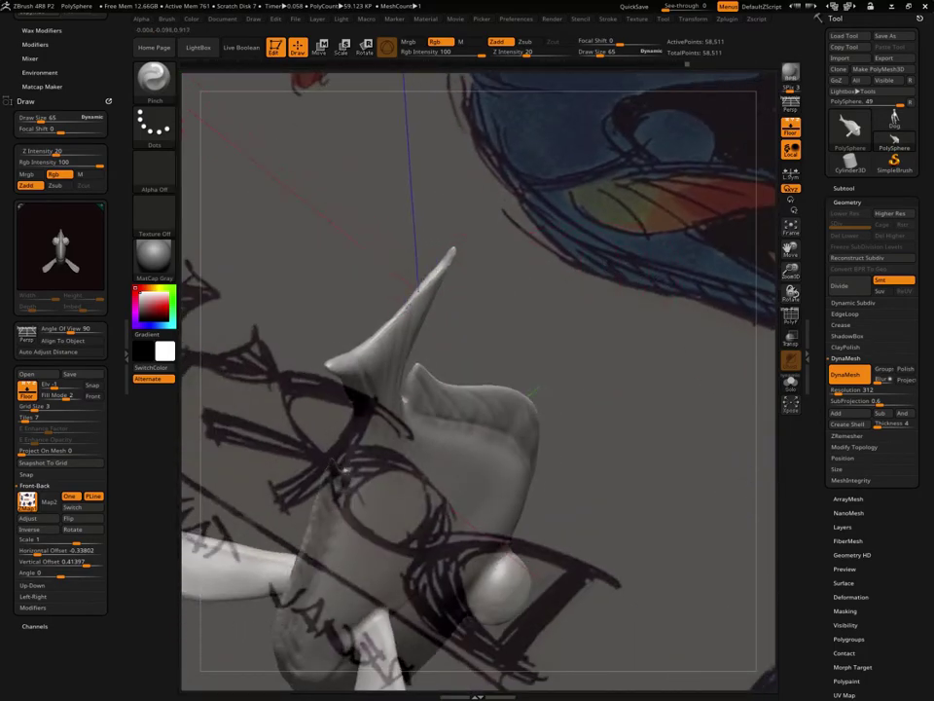
{"action": "mouse_move", "coordinate": [531, 394]}
{"action": "left_mouse_down"}
{"action": "mouse_move", "coordinate": [438, 317]}
{"action": "mouse_move", "coordinate": [512, 271]}
{"action": "left_mouse_up"}
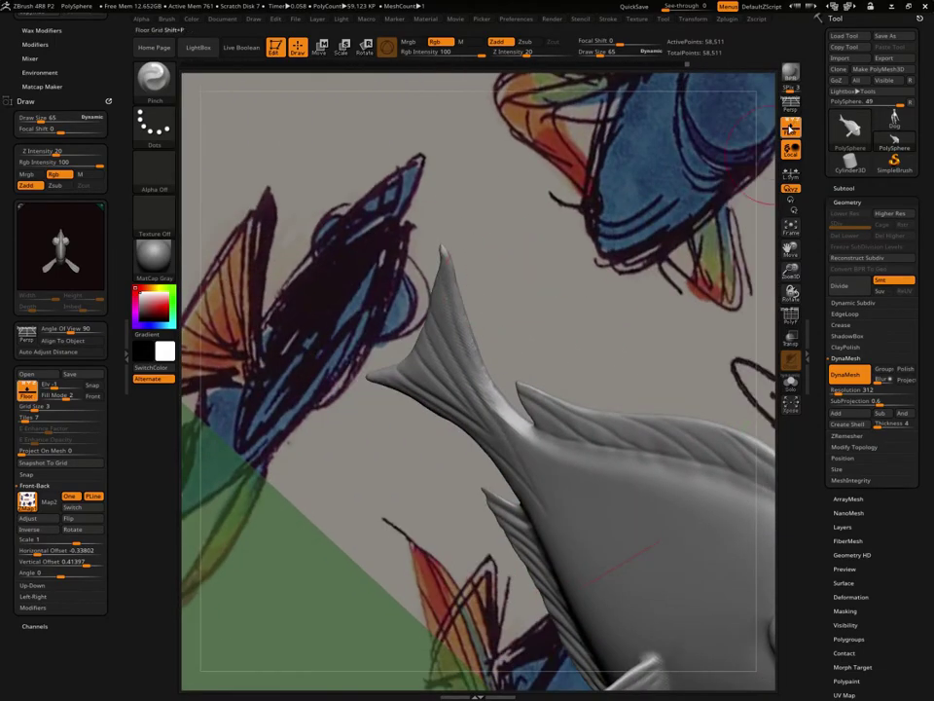
Turn off the Floor to hide the reference planes and inspect the fins, tail and body
{"action": "left_click", "coordinate": [790, 128]}
{"action": "left_click_drag", "start_coordinate": [572, 323], "coordinate": [618, 263]}
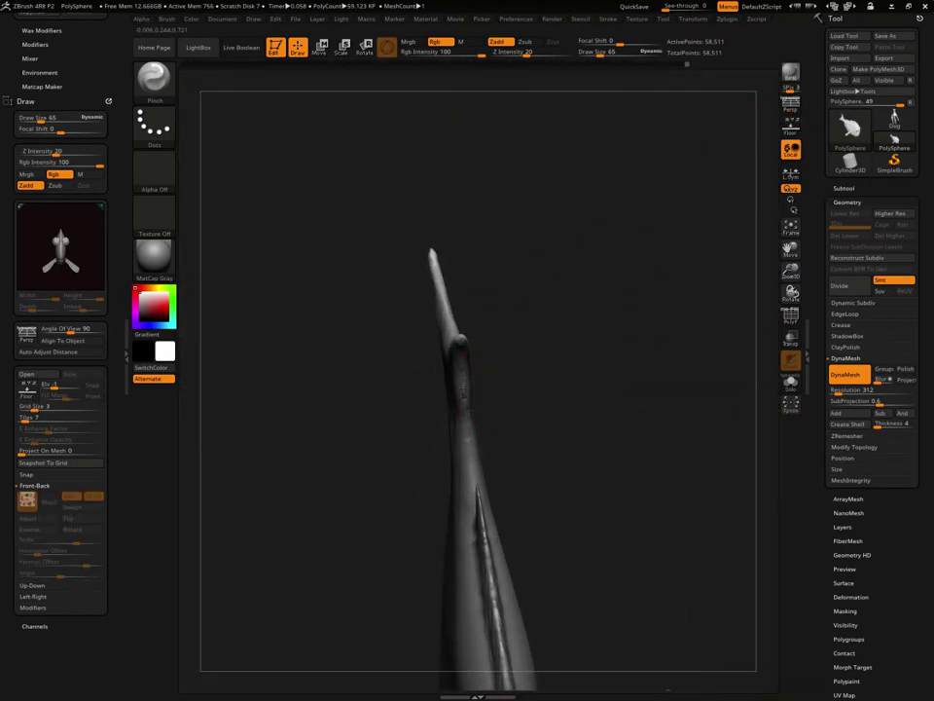
{"action": "left_click_drag", "start_coordinate": [496, 349], "coordinate": [510, 335]}
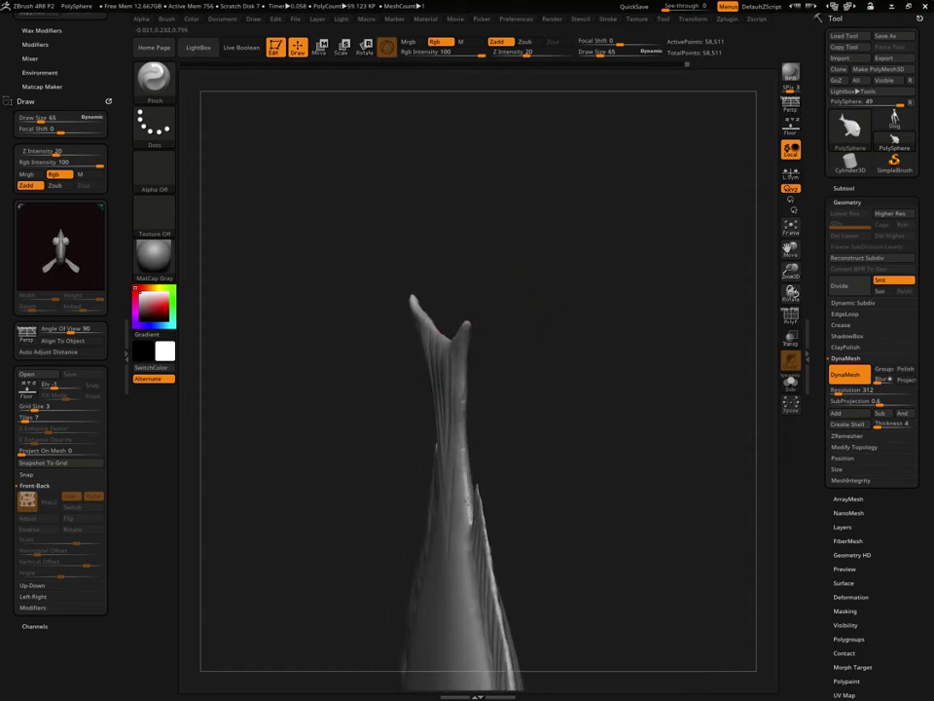
{"action": "left_click_drag", "start_coordinate": [571, 542], "coordinate": [503, 402]}
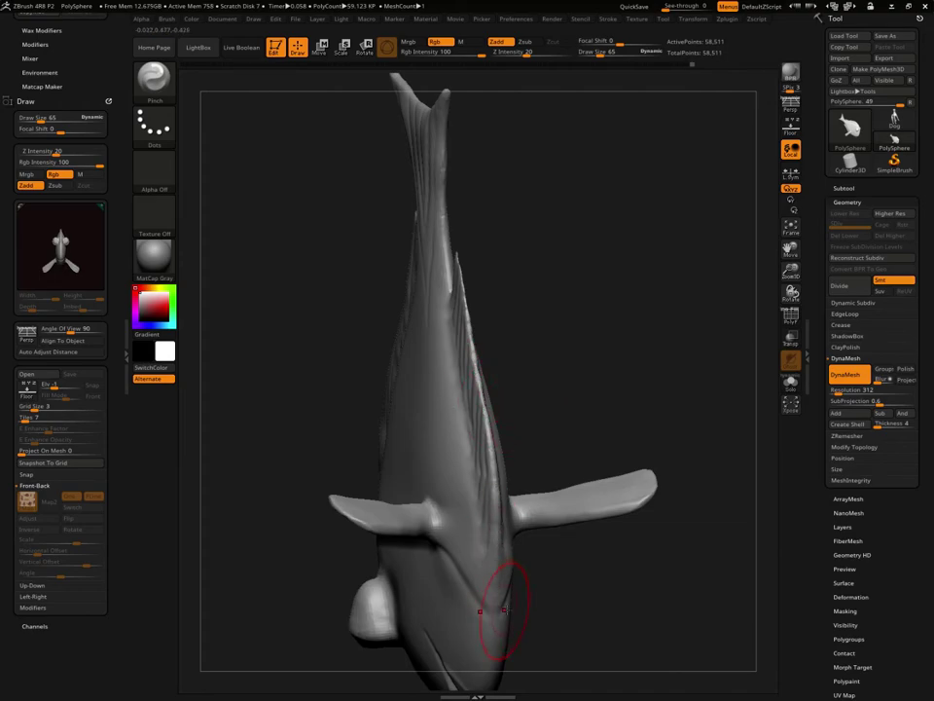
{"action": "left_click_drag", "start_coordinate": [501, 608], "coordinate": [519, 504]}
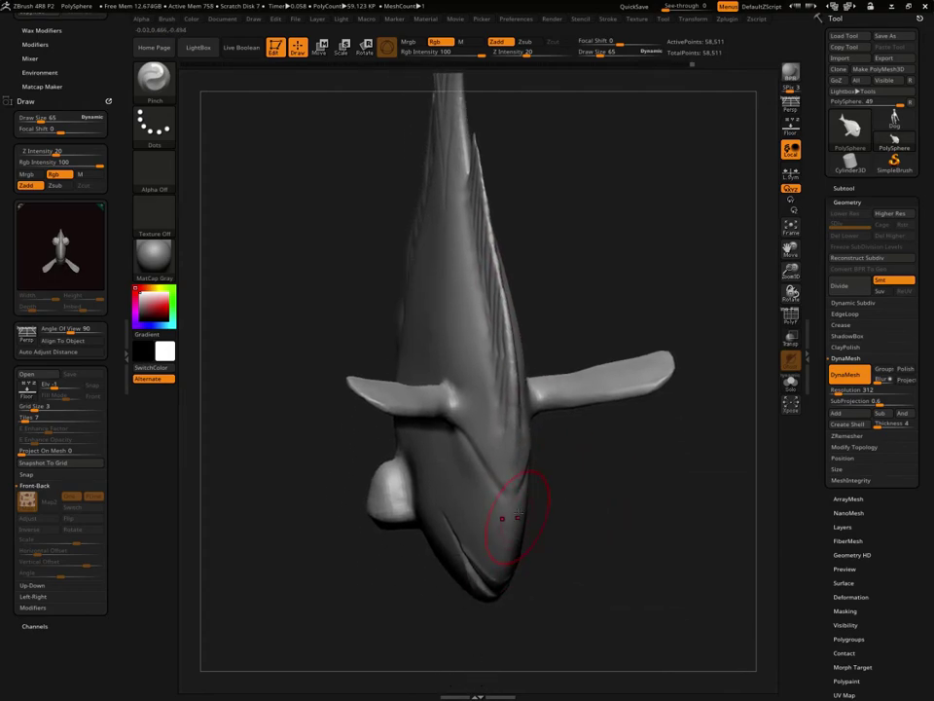
{"action": "mouse_move", "coordinate": [560, 517]}
{"action": "left_mouse_down"}
{"action": "mouse_move", "coordinate": [600, 546]}
{"action": "mouse_move", "coordinate": [626, 500]}
{"action": "mouse_move", "coordinate": [679, 457]}
{"action": "mouse_move", "coordinate": [659, 463]}
{"action": "mouse_move", "coordinate": [678, 413]}
{"action": "left_mouse_up"}
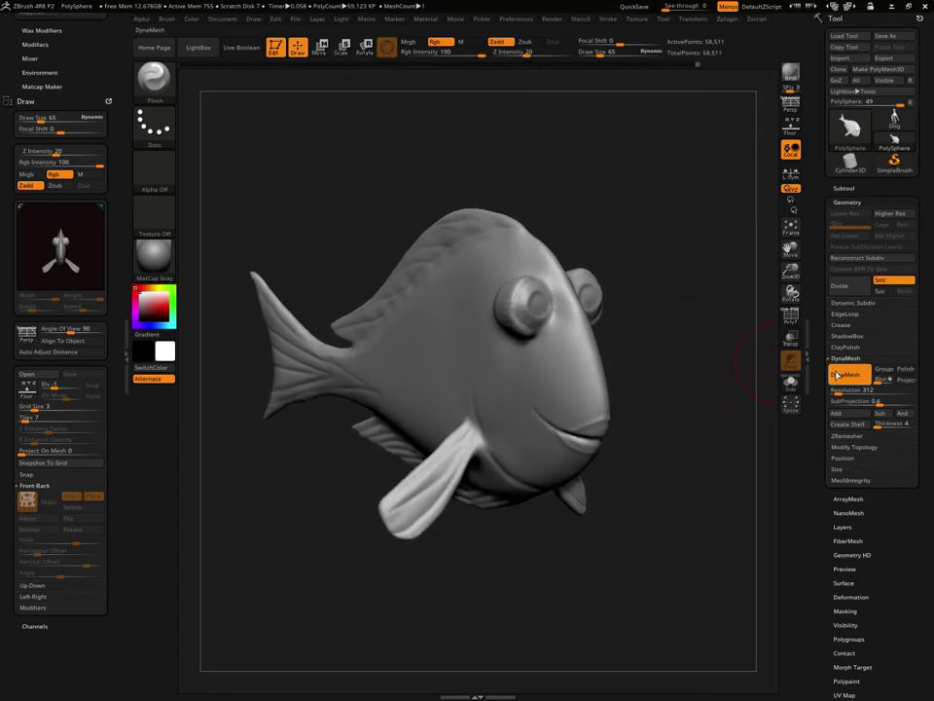
{"action": "left_click_drag", "start_coordinate": [701, 379], "coordinate": [709, 368]}
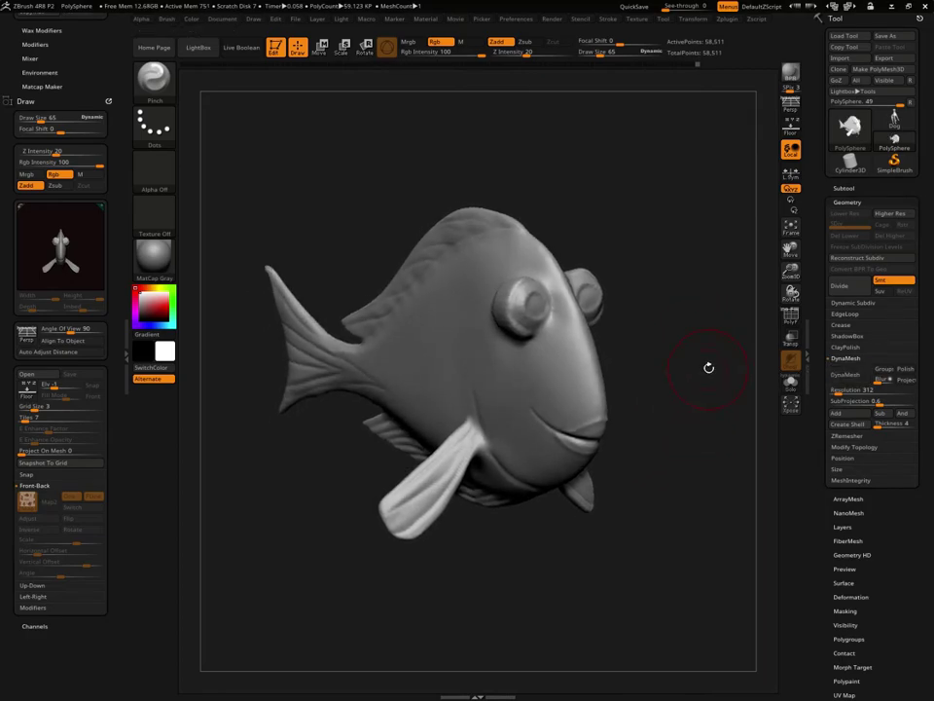
Divide the fish mesh to subdivision level 2, giving 235,266 active points
{"action": "left_click", "coordinate": [845, 188]}
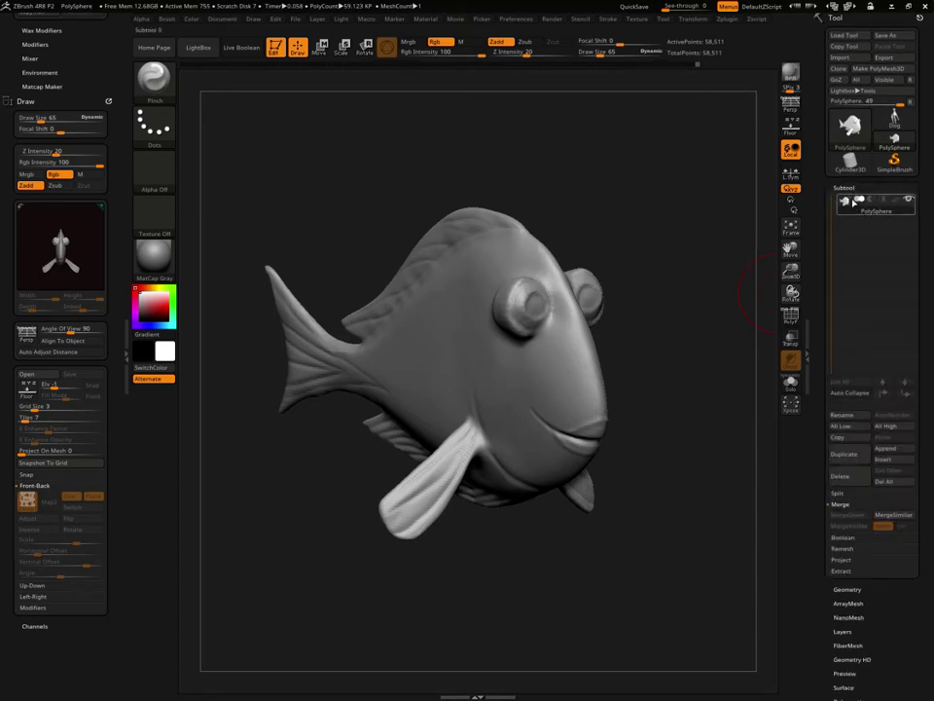
{"action": "left_click", "coordinate": [868, 186]}
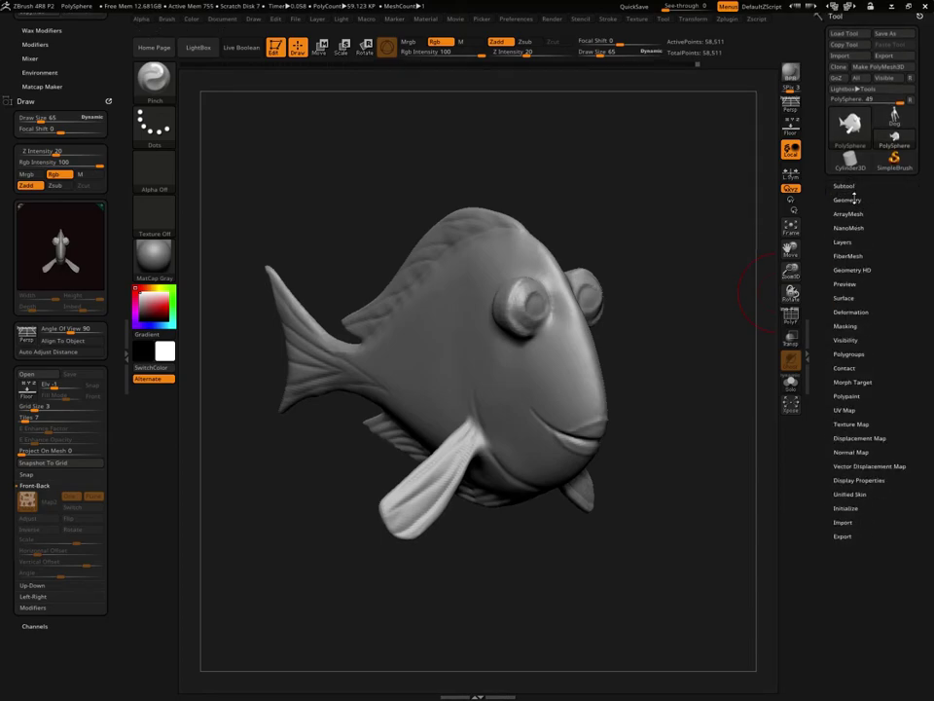
{"action": "left_click", "coordinate": [849, 199]}
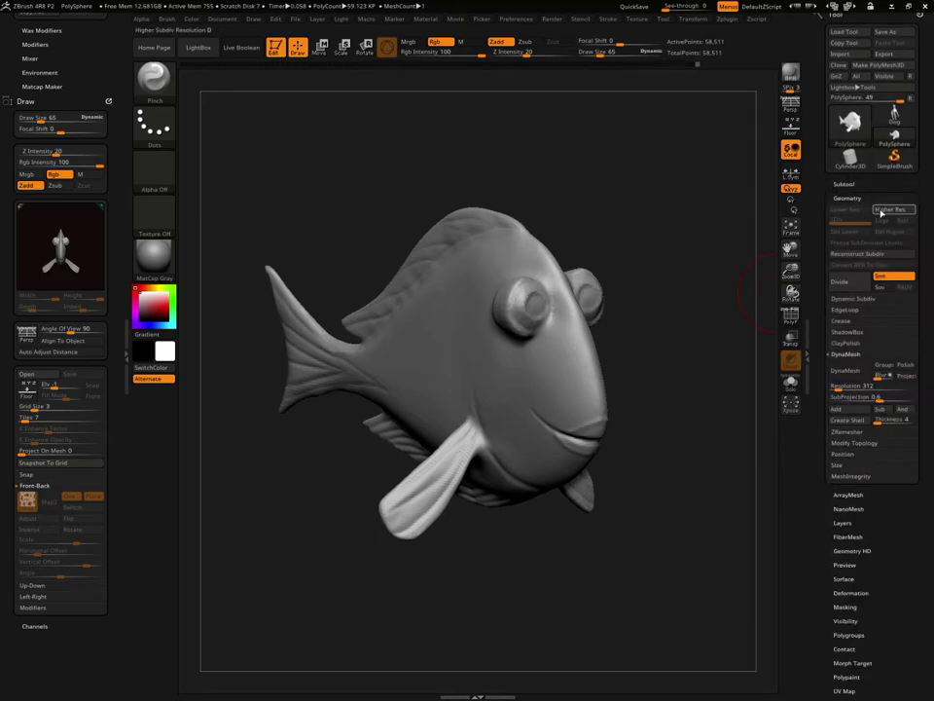
{"action": "left_click", "coordinate": [845, 281]}
Switch to the Move brush at draw size 30
{"action": "mouse_move", "coordinate": [703, 328]}
{"action": "left_mouse_down"}
{"action": "mouse_move", "coordinate": [692, 346]}
{"action": "mouse_move", "coordinate": [653, 334]}
{"action": "mouse_move", "coordinate": [680, 355]}
{"action": "left_mouse_up"}
{"action": "key", "text": "space"}
{"action": "left_click_drag", "start_coordinate": [625, 330], "coordinate": [619, 330]}
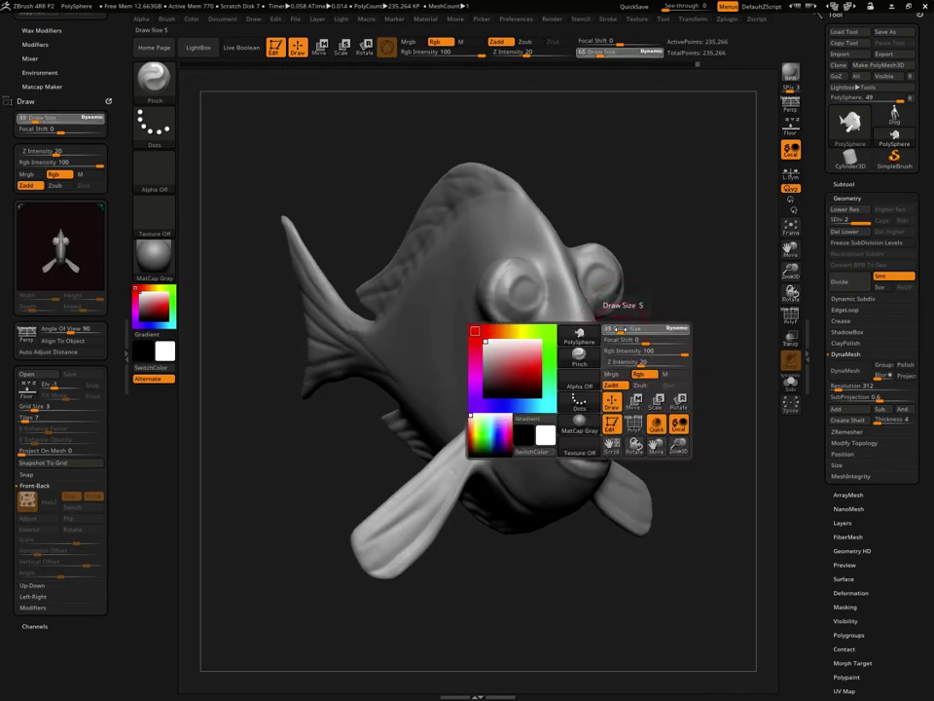
{"action": "left_click", "coordinate": [153, 78]}
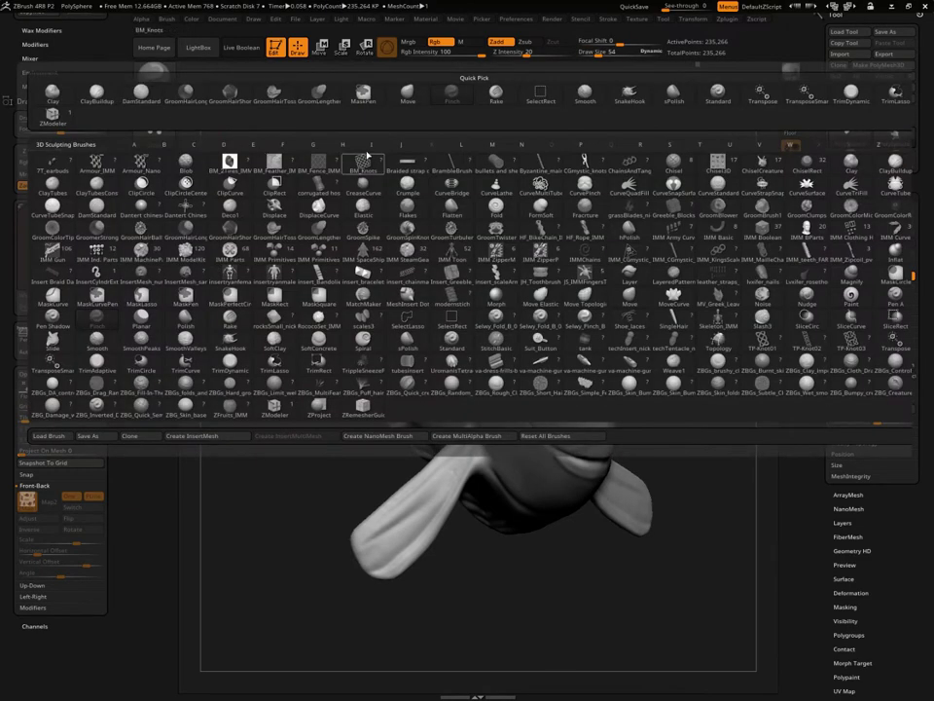
{"action": "left_click", "coordinate": [321, 94]}
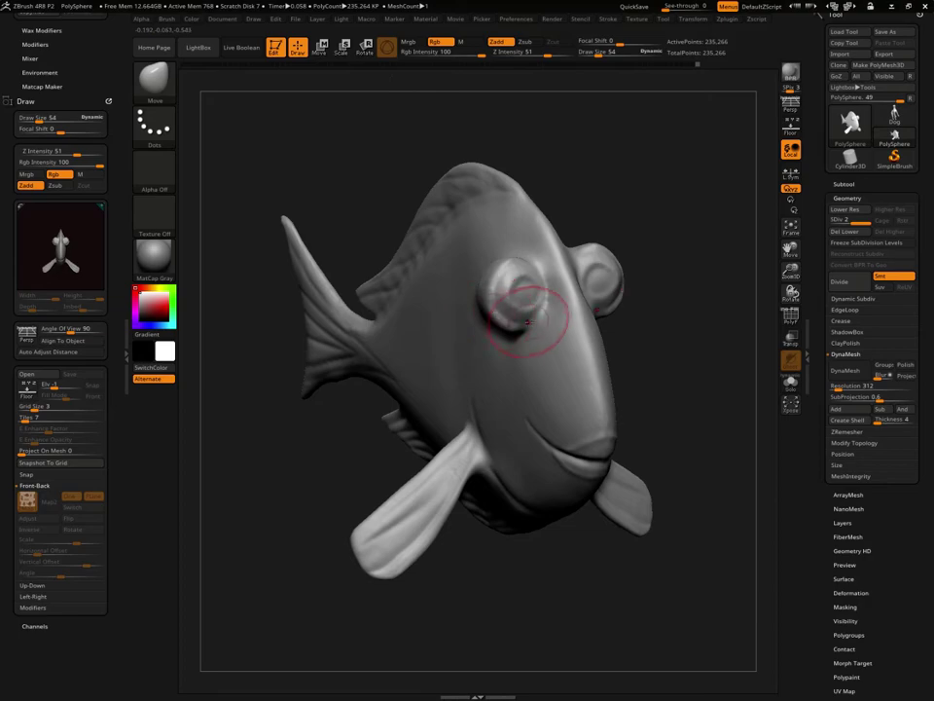
Set the brush to size 42 and Shift-smooth around the left and right eyes
{"action": "left_click_drag", "start_coordinate": [657, 312], "coordinate": [657, 328]}
{"action": "key", "text": "space"}
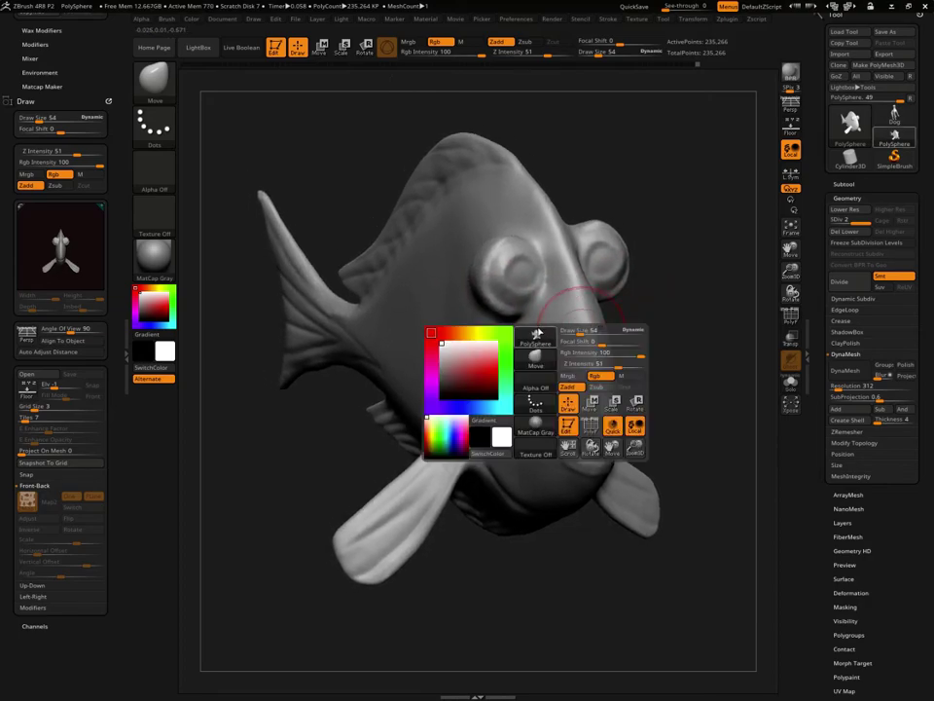
{"action": "left_click_drag", "start_coordinate": [584, 309], "coordinate": [562, 322]}
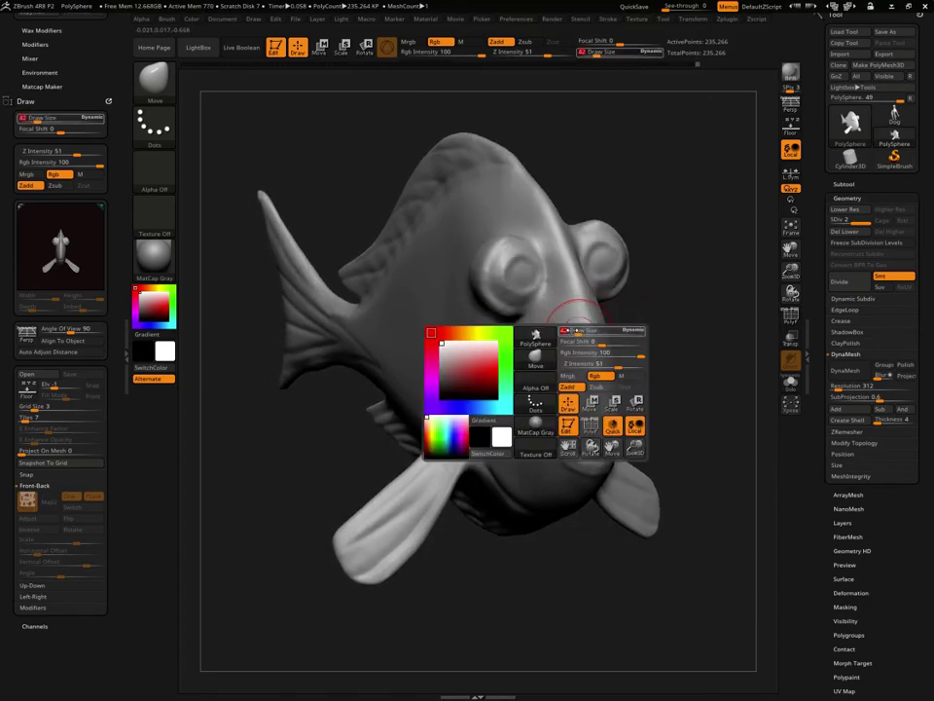
{"action": "key", "text": "shift"}
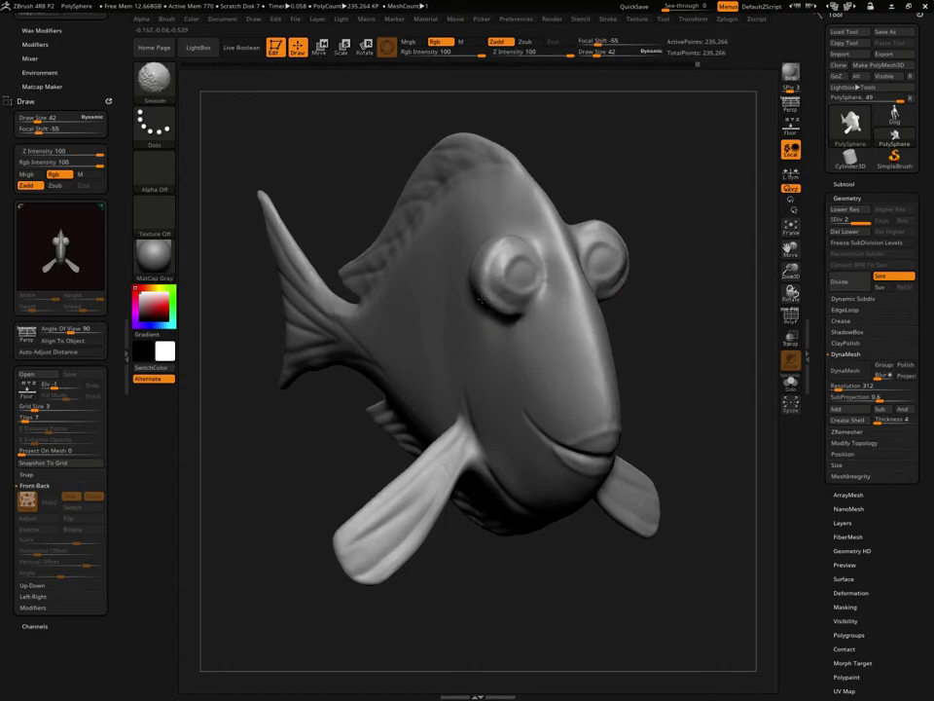
{"action": "left_click_drag", "start_coordinate": [501, 298], "coordinate": [509, 236], "text": "shift"}
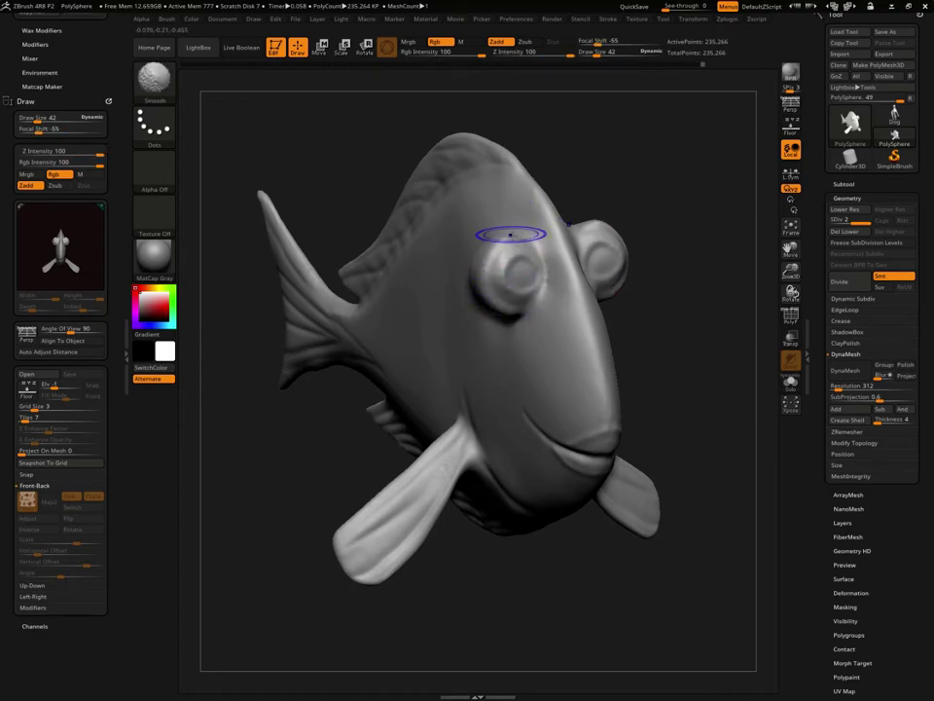
{"action": "left_click_drag", "start_coordinate": [628, 377], "coordinate": [642, 383]}
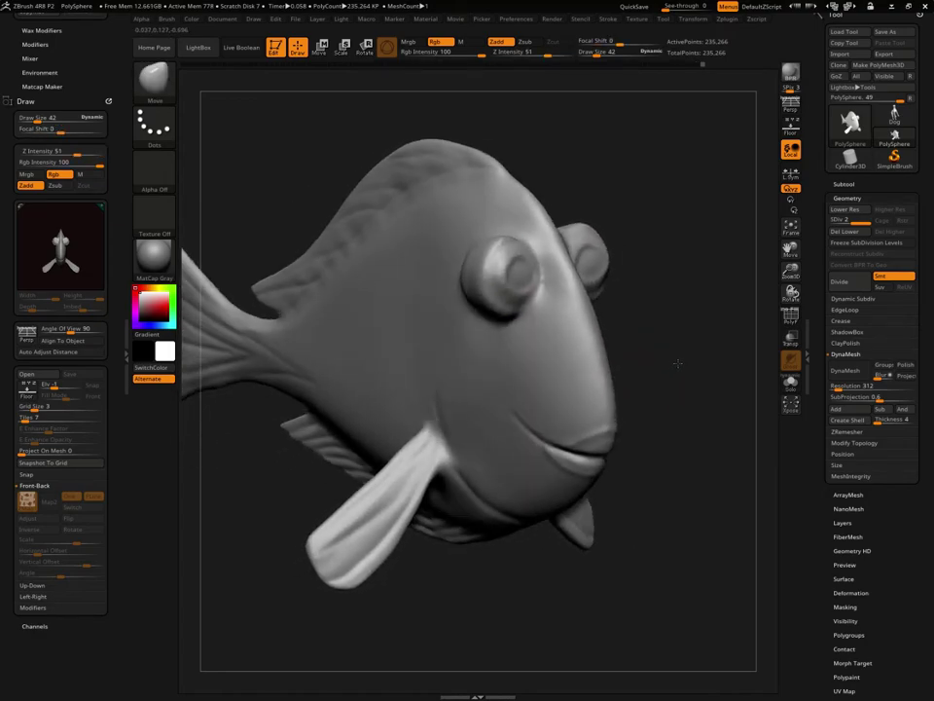
{"action": "key", "text": "shift"}
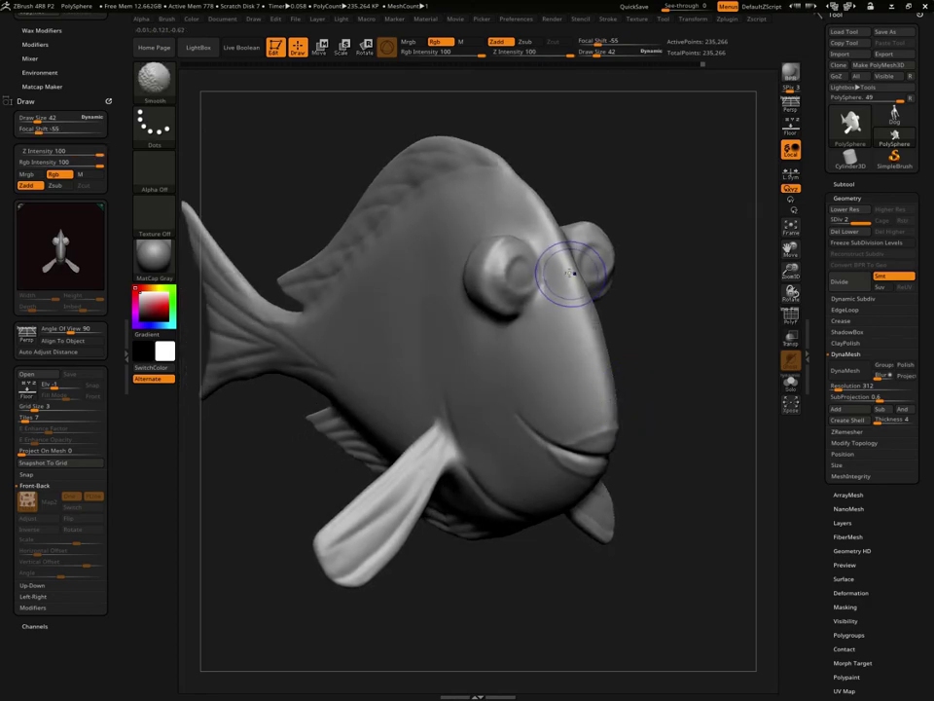
{"action": "left_click_drag", "start_coordinate": [636, 303], "coordinate": [635, 308]}
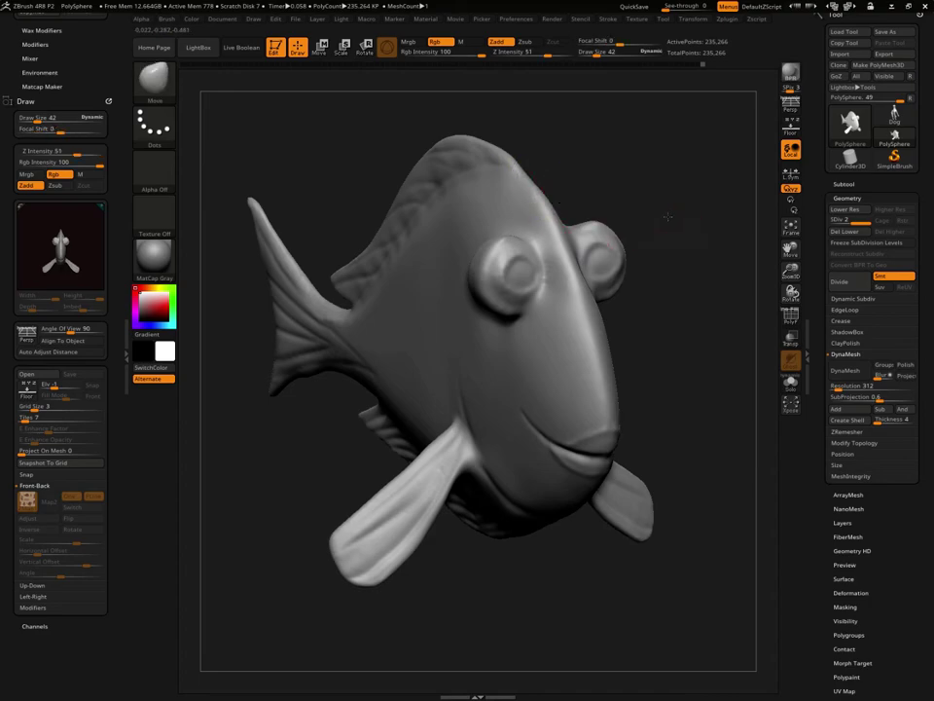
Orbit the fish to inspect its side profile, underside and fin
{"action": "left_click_drag", "start_coordinate": [603, 200], "coordinate": [680, 208]}
{"action": "left_click_drag", "start_coordinate": [680, 324], "coordinate": [650, 409]}
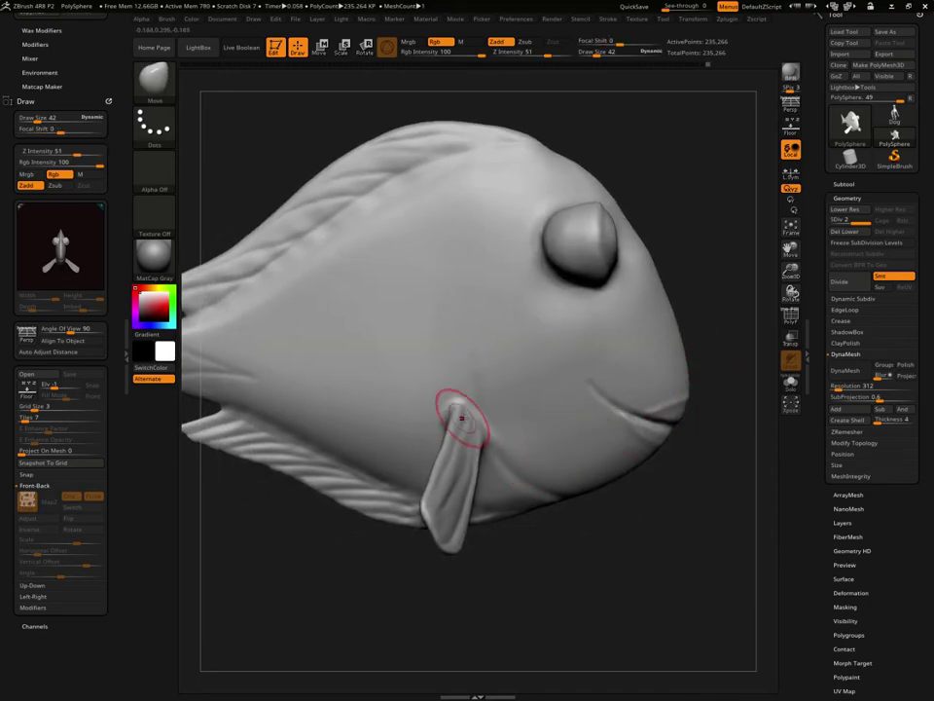
{"action": "mouse_move", "coordinate": [533, 541]}
{"action": "left_mouse_down"}
{"action": "mouse_move", "coordinate": [557, 563]}
{"action": "mouse_move", "coordinate": [541, 575]}
{"action": "left_mouse_up"}
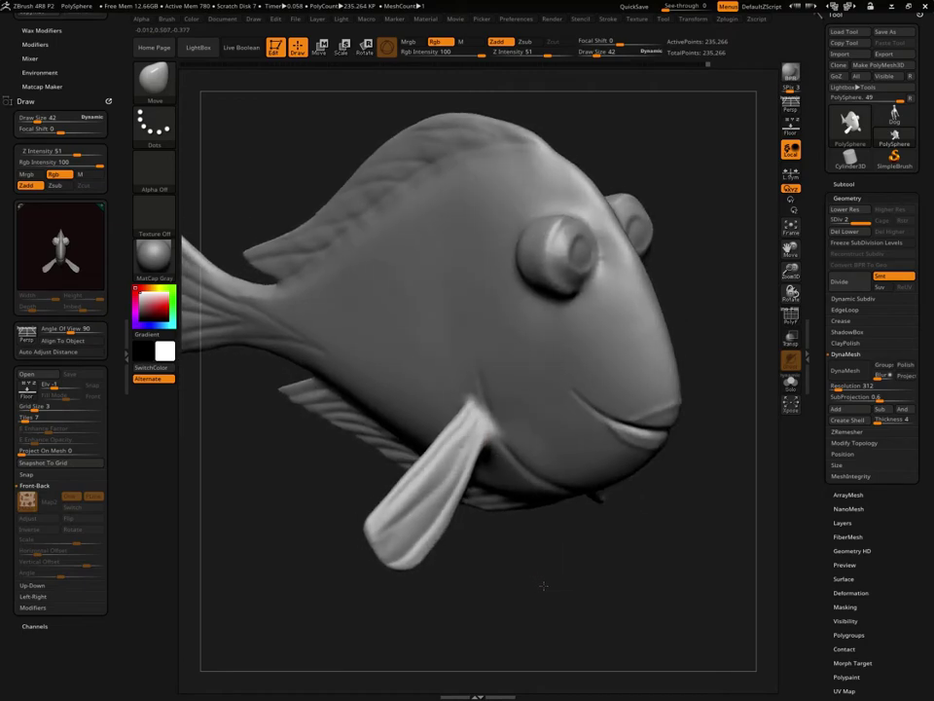
{"action": "left_click", "coordinate": [154, 78]}
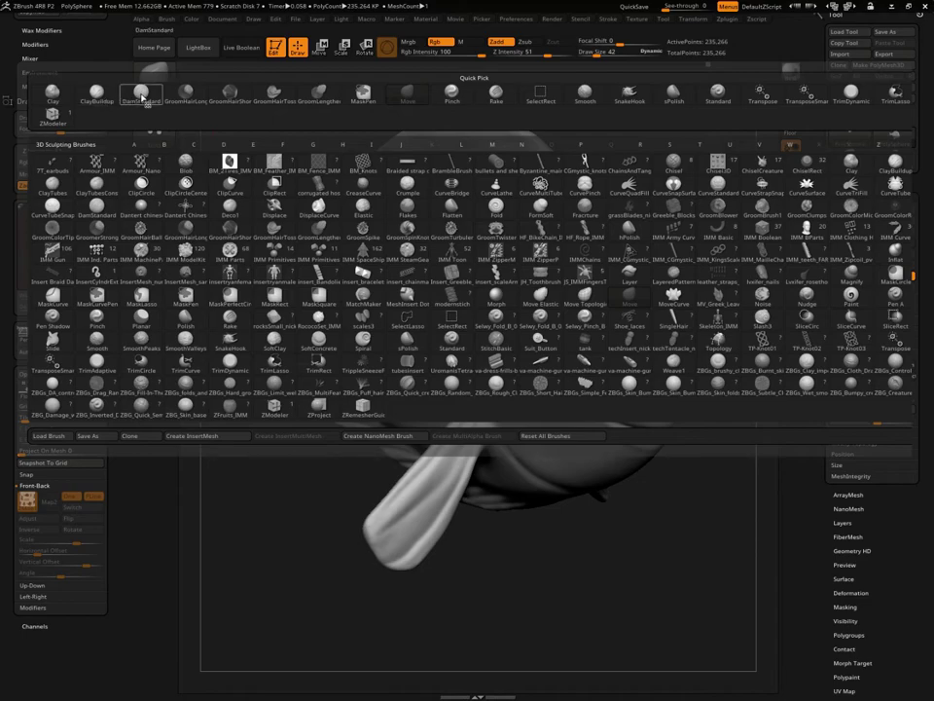
Carve and smooth a crease along the pectoral fin with DamStandard at size 17
{"action": "left_click", "coordinate": [141, 93]}
{"action": "key", "text": "space"}
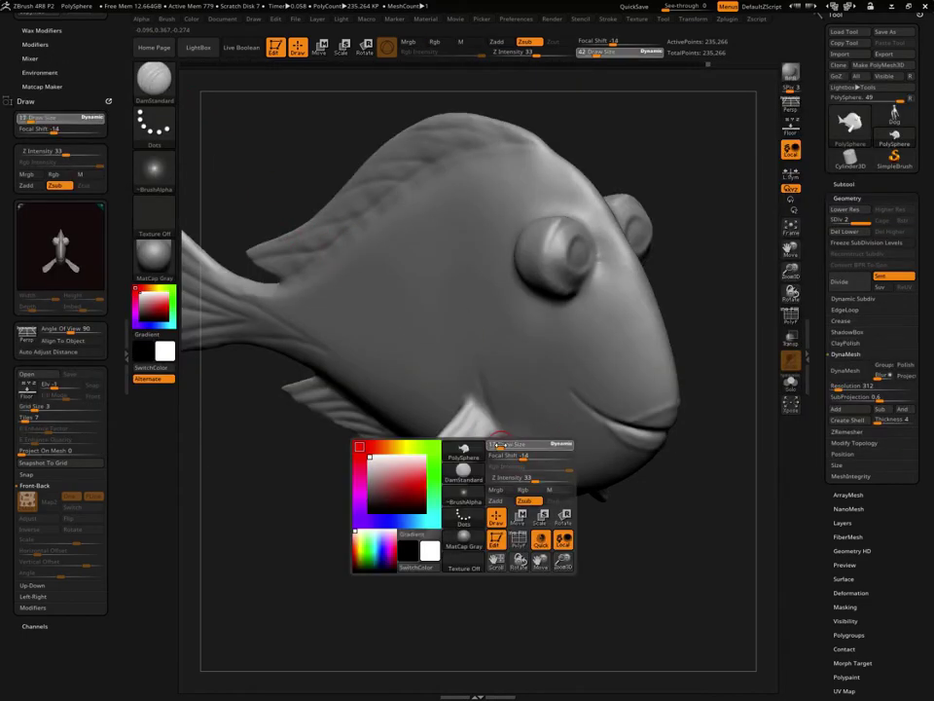
{"action": "left_click_drag", "start_coordinate": [496, 443], "coordinate": [471, 446]}
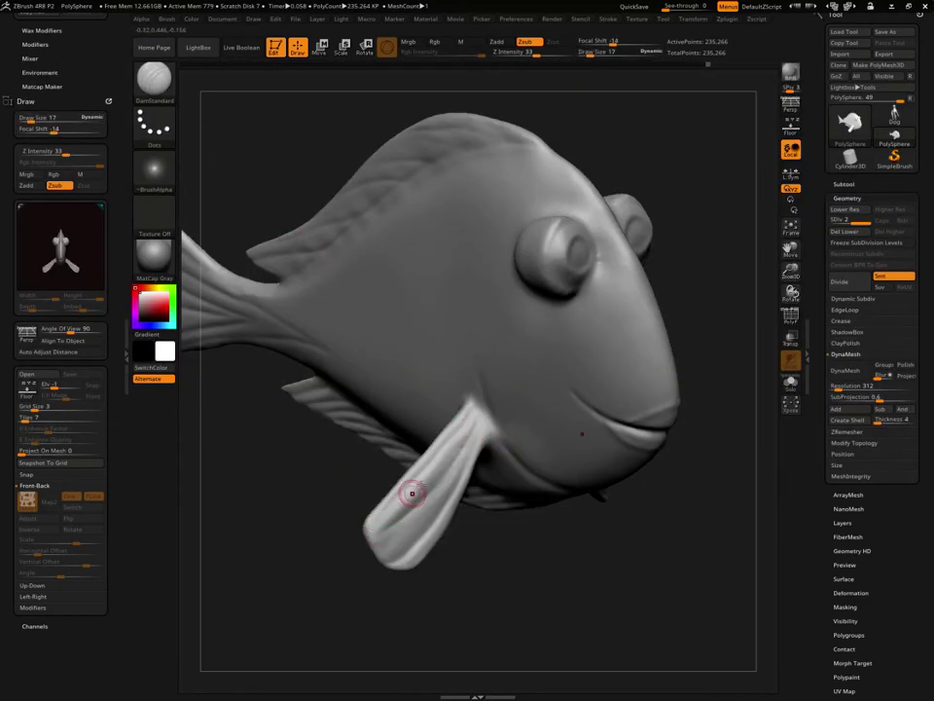
{"action": "left_click_drag", "start_coordinate": [409, 492], "coordinate": [471, 416]}
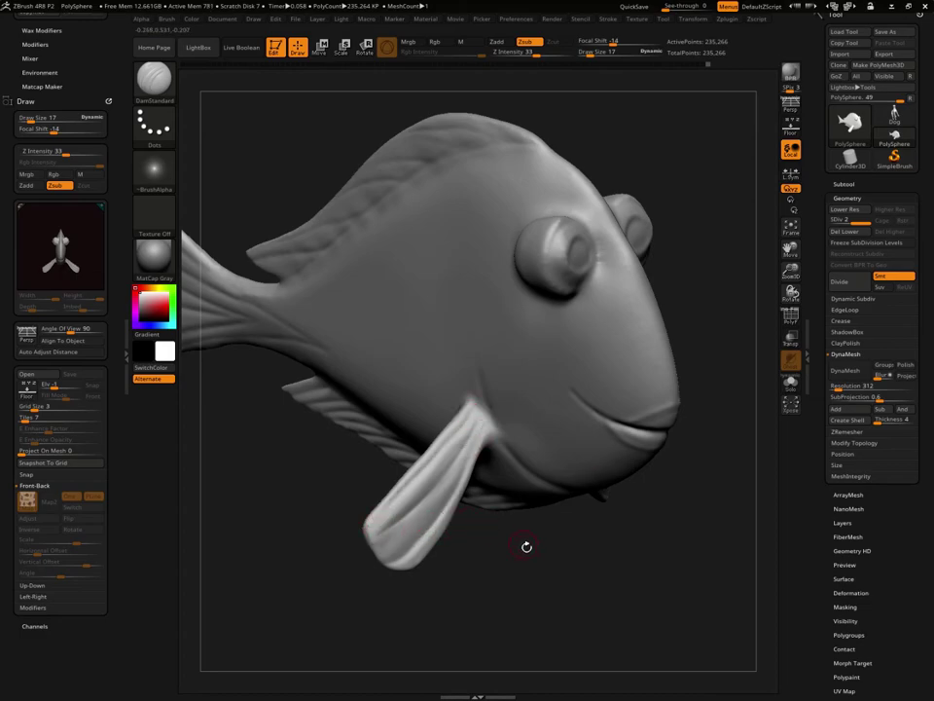
{"action": "left_click_drag", "start_coordinate": [525, 546], "coordinate": [536, 541]}
{"action": "left_click_drag", "start_coordinate": [548, 490], "coordinate": [585, 501]}
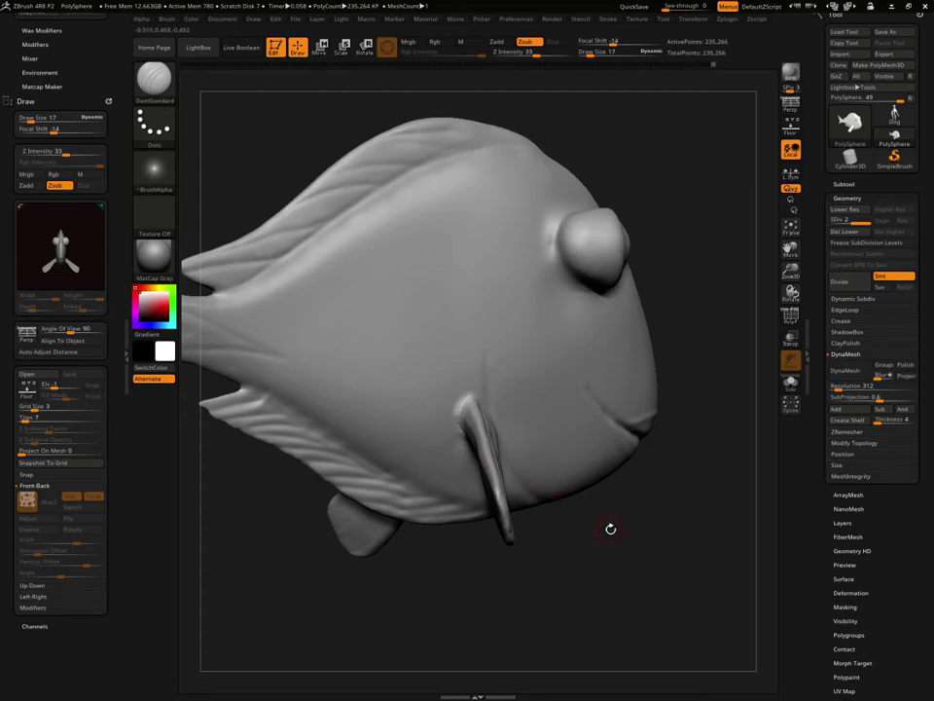
{"action": "mouse_move", "coordinate": [467, 396]}
{"action": "left_mouse_down", "text": "shift"}
{"action": "mouse_move", "coordinate": [484, 442]}
{"action": "mouse_move", "coordinate": [463, 430]}
{"action": "left_mouse_up", "text": "shift"}
Orbit to a frontal view showing both eyes and smooth the left eye bulge
{"action": "left_click_drag", "start_coordinate": [617, 502], "coordinate": [495, 369]}
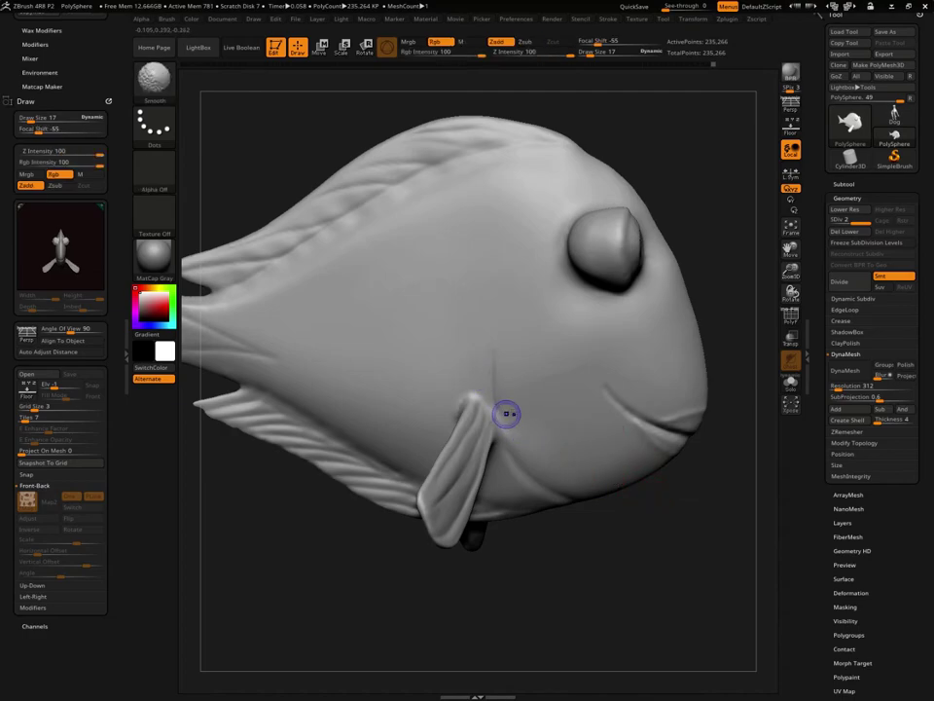
{"action": "left_click_drag", "start_coordinate": [690, 500], "coordinate": [590, 471]}
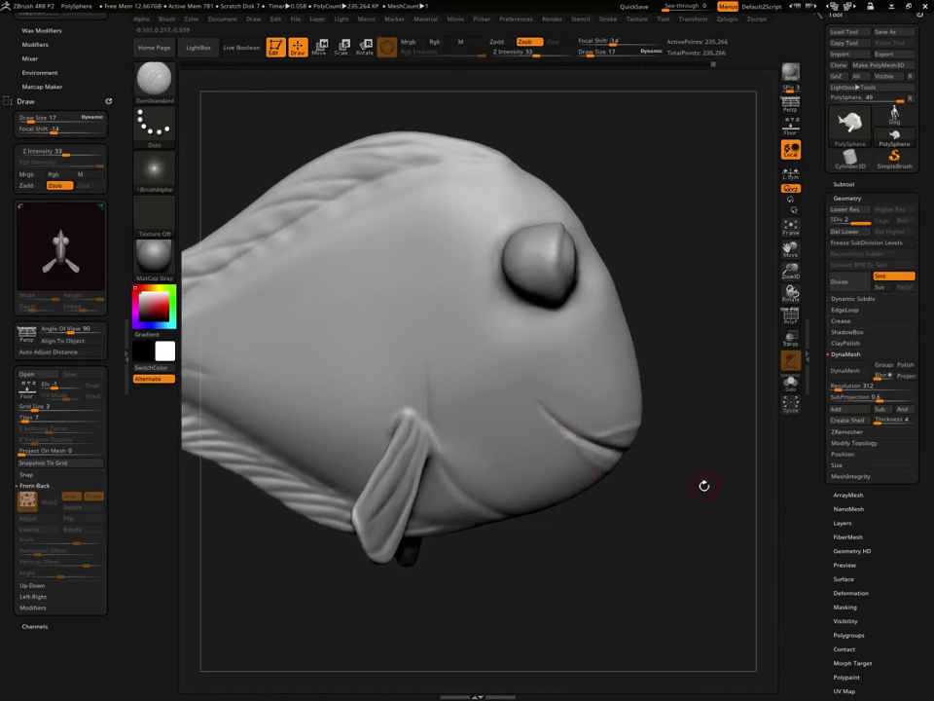
{"action": "left_click_drag", "start_coordinate": [670, 476], "coordinate": [613, 444]}
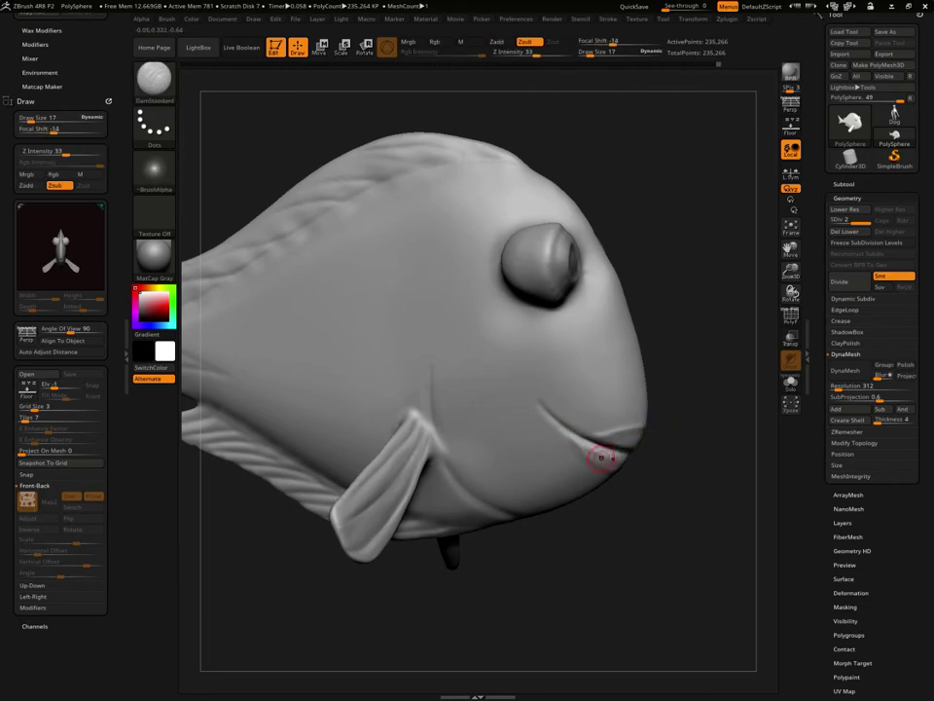
{"action": "key", "text": "shift"}
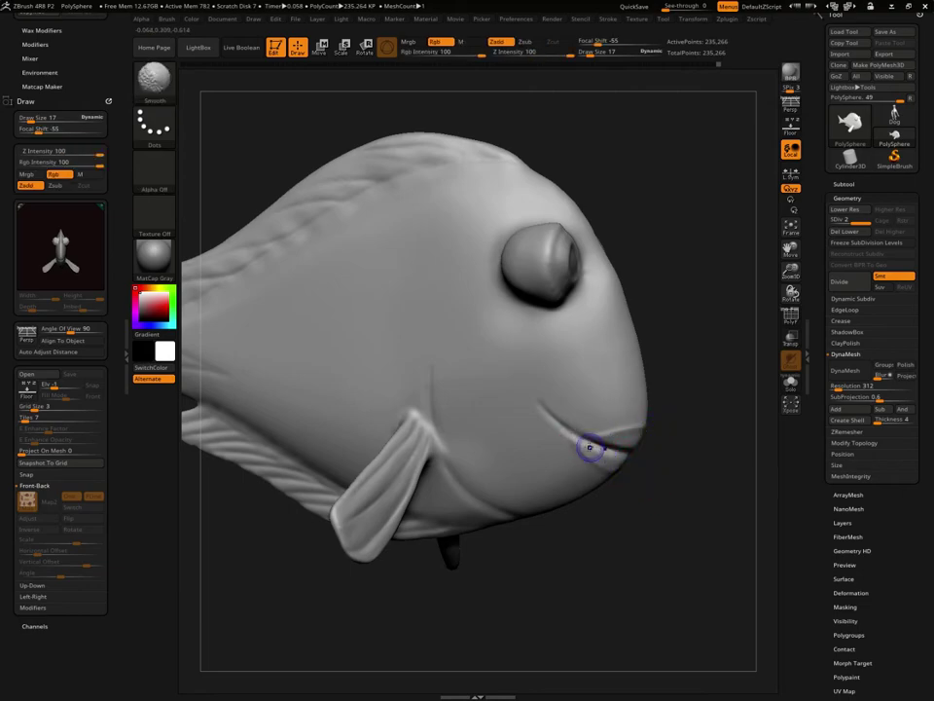
{"action": "left_click_drag", "start_coordinate": [702, 413], "coordinate": [623, 464]}
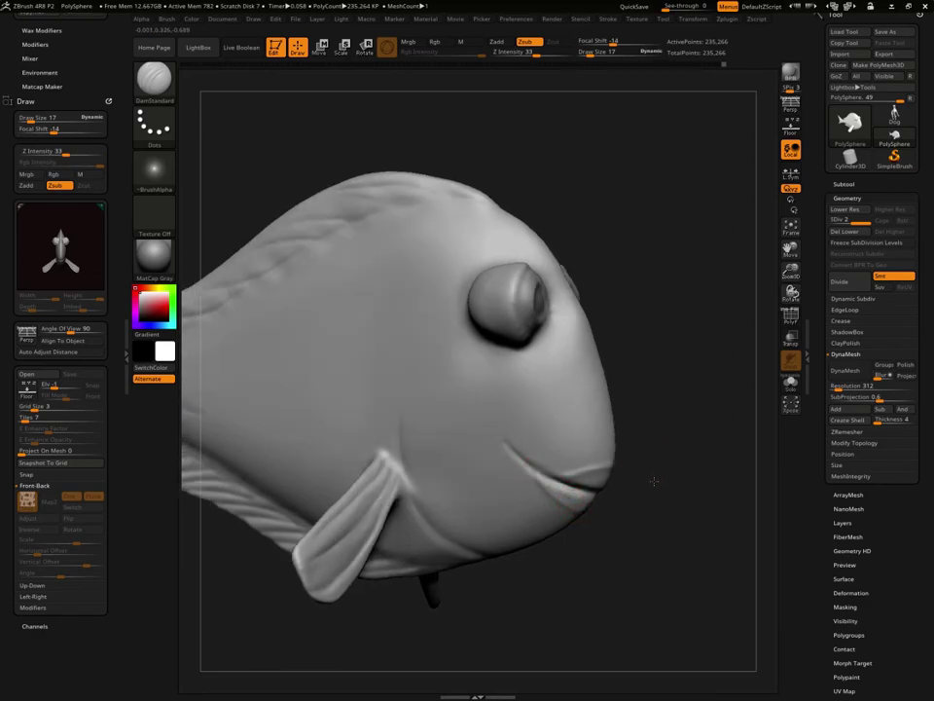
{"action": "left_click_drag", "start_coordinate": [574, 545], "coordinate": [558, 345]}
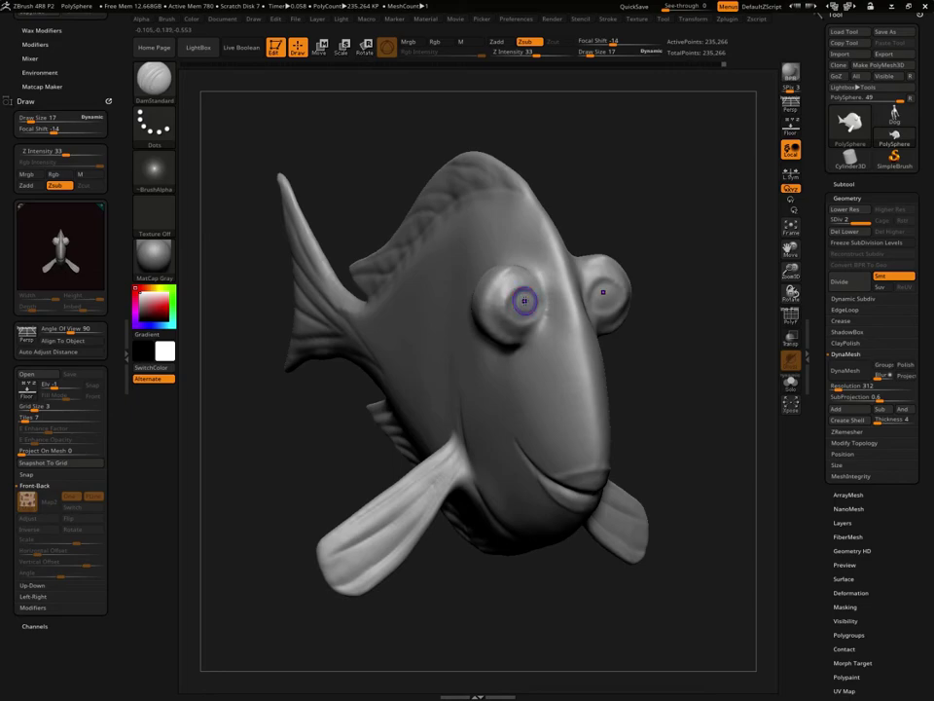
{"action": "left_click_drag", "start_coordinate": [523, 301], "coordinate": [522, 310], "text": "shift"}
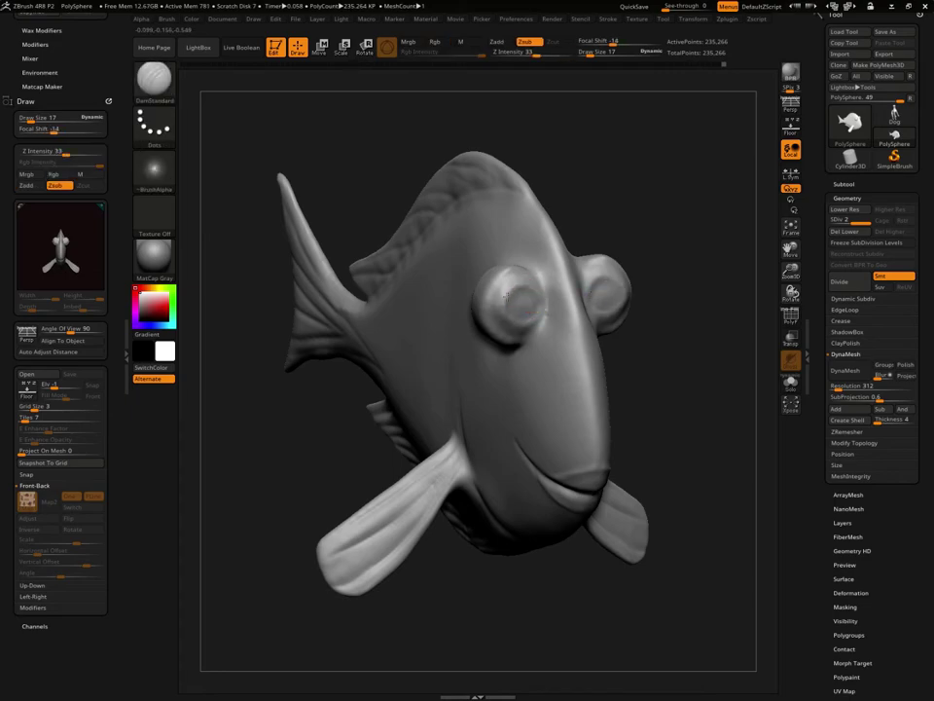
Carve a groove along the left eye's rim, then orbit to check the eye bulge and fin
{"action": "key", "text": "shift"}
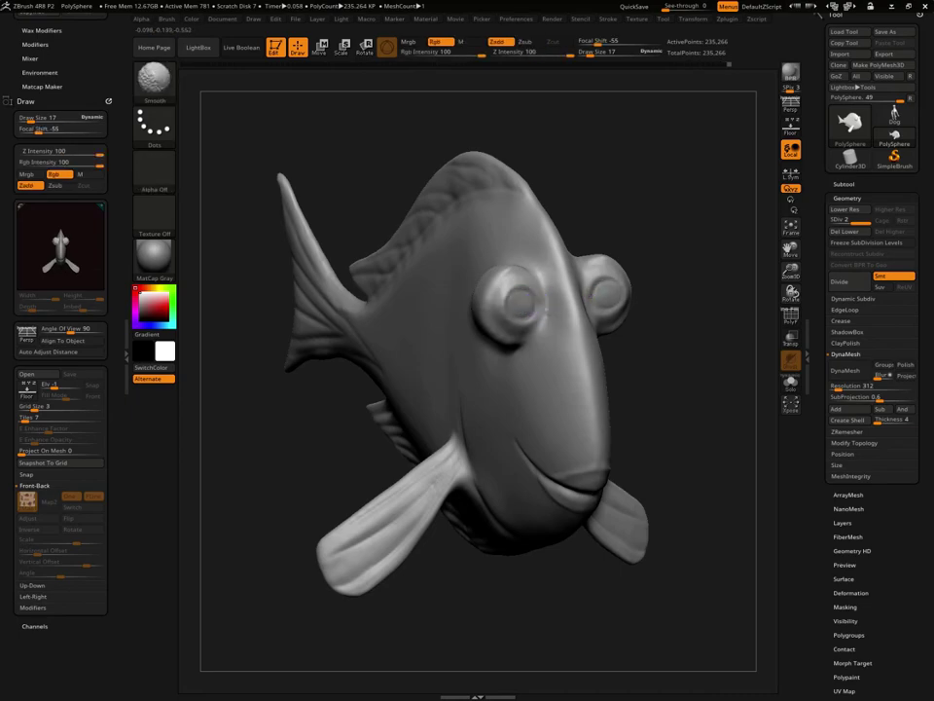
{"action": "mouse_move", "coordinate": [600, 308]}
{"action": "left_mouse_down"}
{"action": "mouse_move", "coordinate": [675, 313]}
{"action": "mouse_move", "coordinate": [583, 292]}
{"action": "left_mouse_up"}
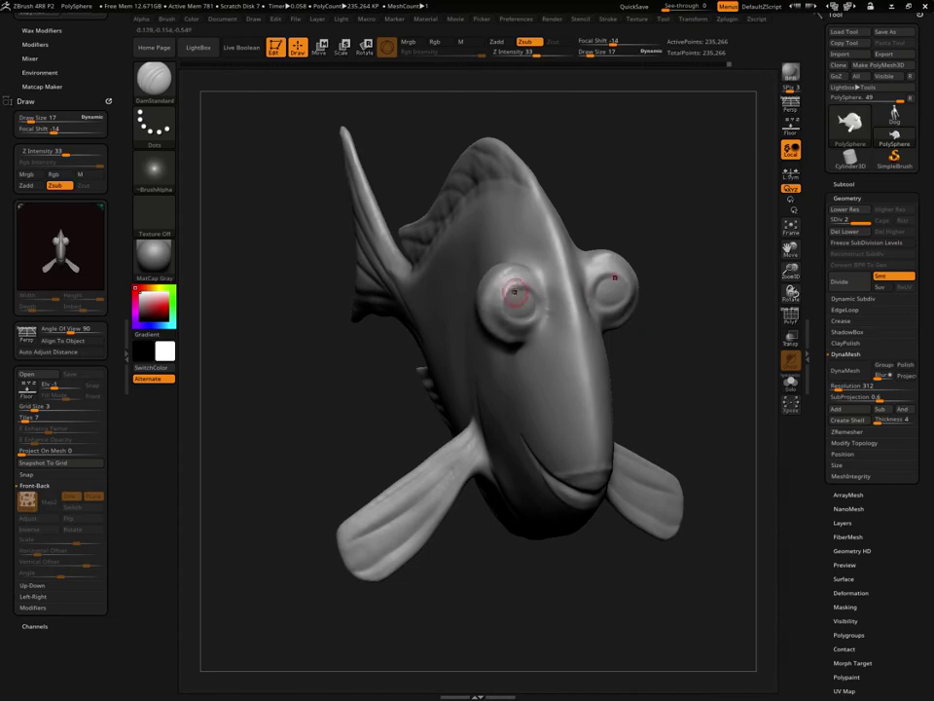
{"action": "left_click_drag", "start_coordinate": [506, 285], "coordinate": [512, 270]}
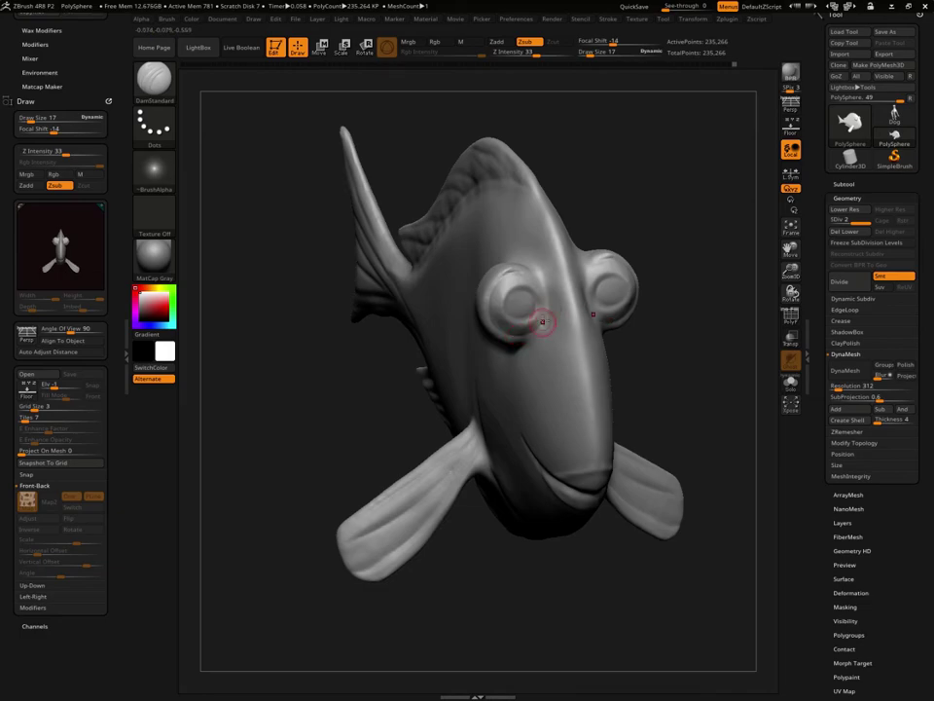
{"action": "left_click_drag", "start_coordinate": [542, 321], "coordinate": [545, 286]}
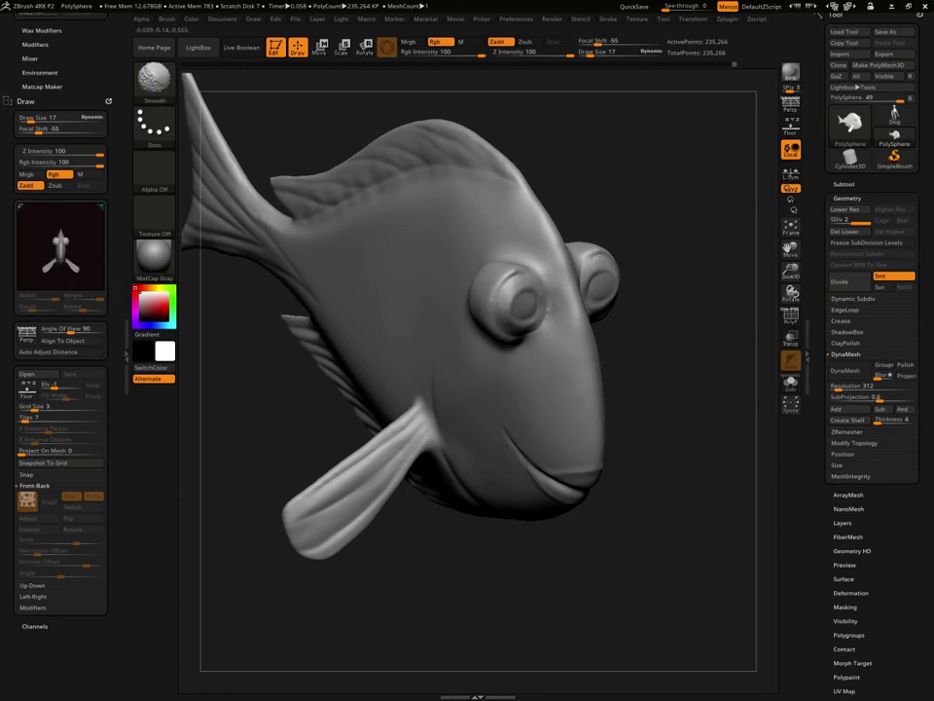
{"action": "left_click_drag", "start_coordinate": [632, 297], "coordinate": [672, 283], "text": "shift"}
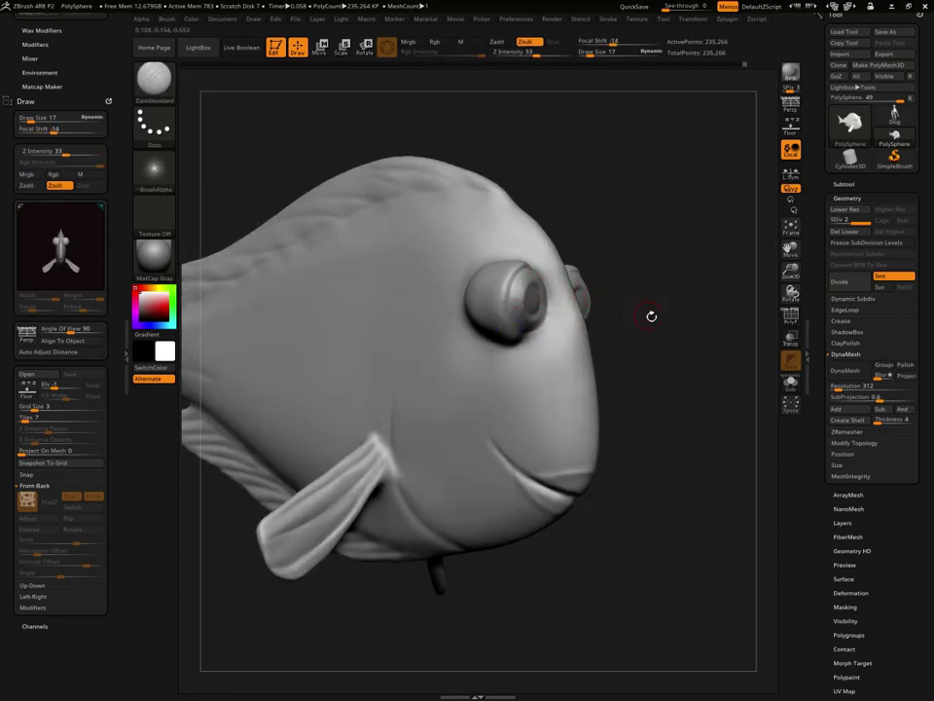
{"action": "mouse_move", "coordinate": [651, 312]}
{"action": "left_mouse_down"}
{"action": "mouse_move", "coordinate": [537, 317]}
{"action": "mouse_move", "coordinate": [513, 299]}
{"action": "left_mouse_up"}
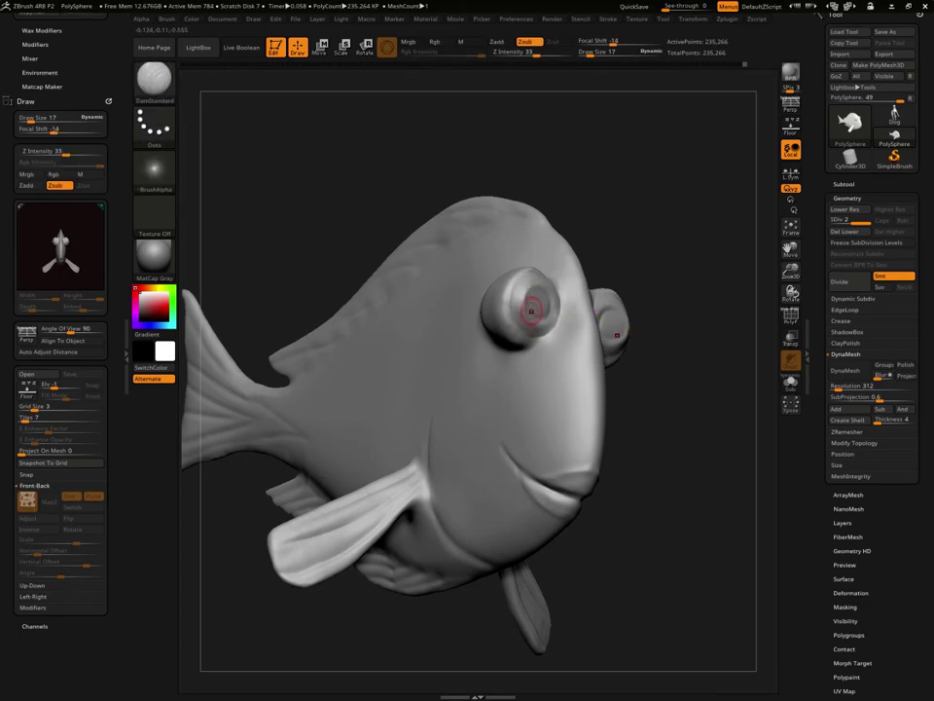
{"action": "mouse_move", "coordinate": [642, 326]}
{"action": "left_mouse_down"}
{"action": "mouse_move", "coordinate": [695, 334]}
{"action": "mouse_move", "coordinate": [679, 339]}
{"action": "left_mouse_up"}
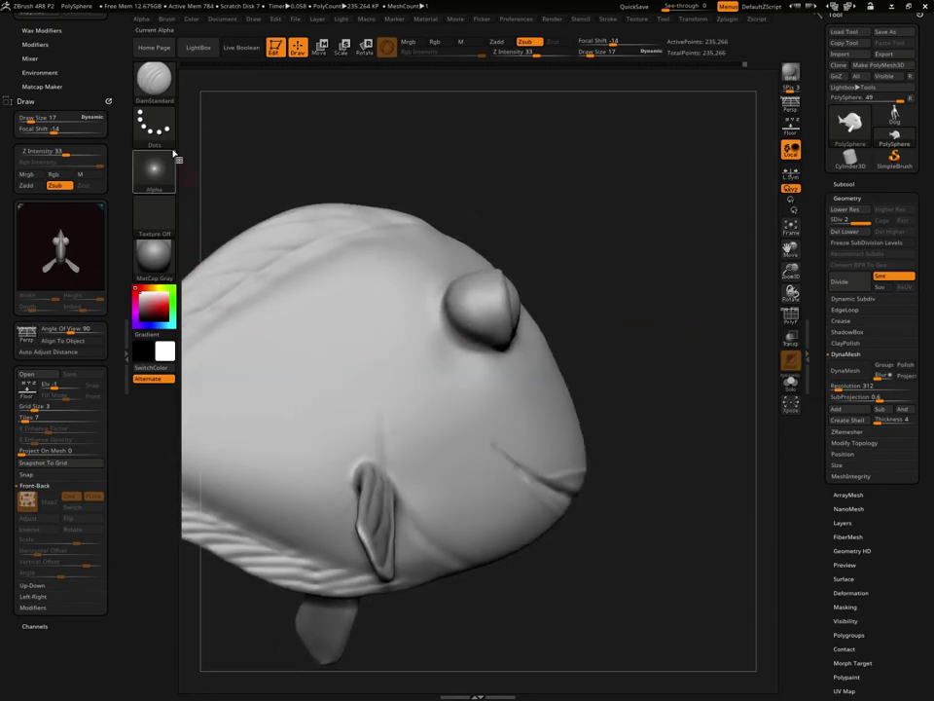
Switch to the Move brush at size 48 and smooth the underside of the eye bulge
{"action": "left_click", "coordinate": [154, 80]}
{"action": "left_click", "coordinate": [407, 93]}
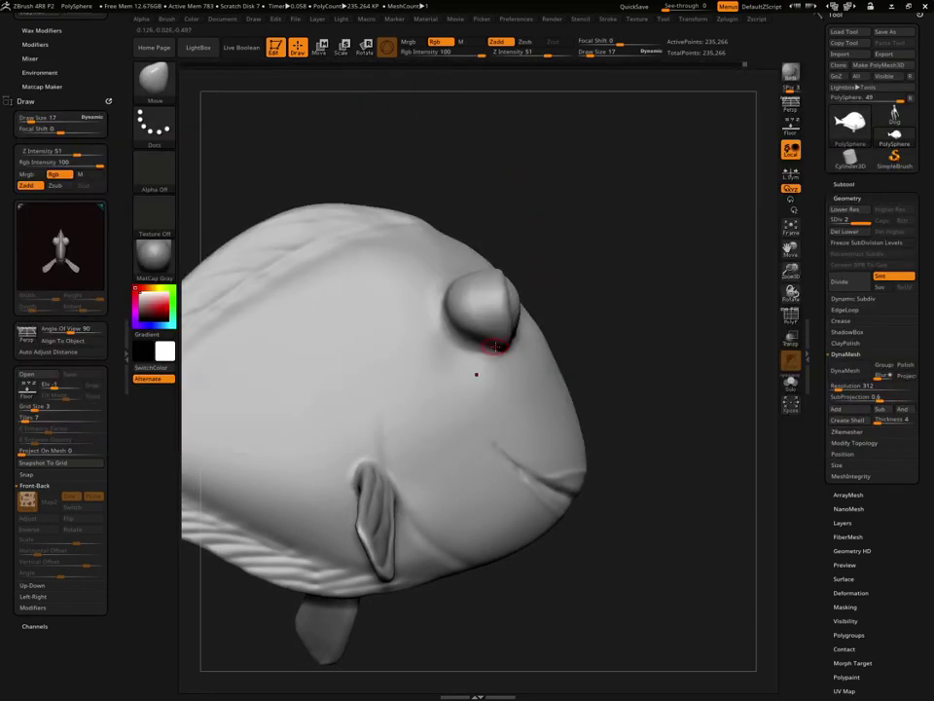
{"action": "key", "text": "space"}
{"action": "left_click_drag", "start_coordinate": [491, 356], "coordinate": [516, 356]}
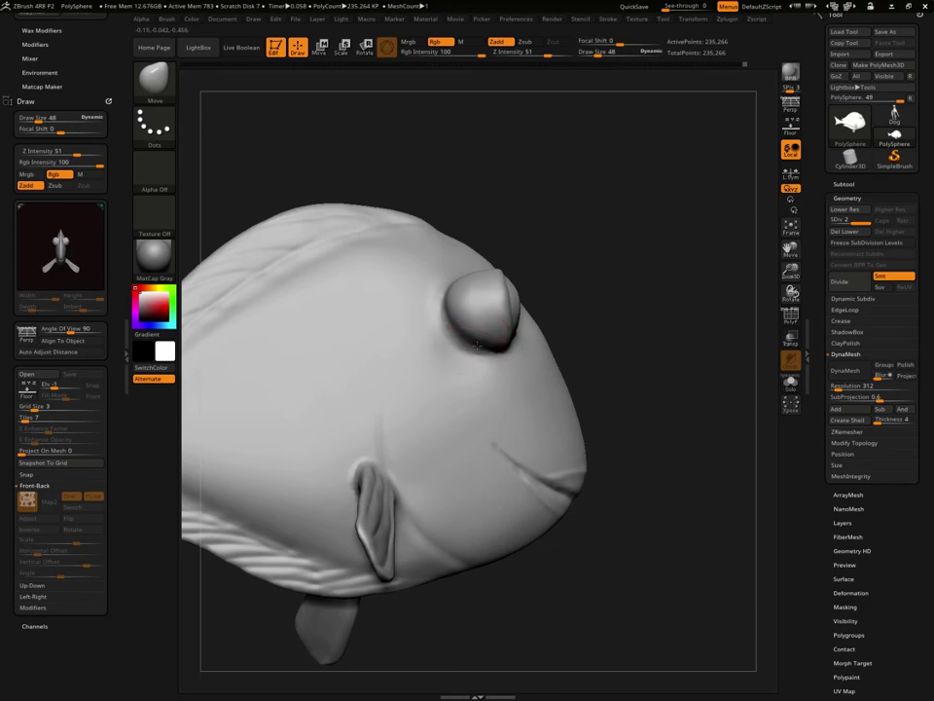
{"action": "mouse_move", "coordinate": [560, 318]}
{"action": "left_mouse_down"}
{"action": "mouse_move", "coordinate": [616, 443]}
{"action": "mouse_move", "coordinate": [593, 418]}
{"action": "left_mouse_up"}
{"action": "left_click_drag", "start_coordinate": [636, 354], "coordinate": [613, 380]}
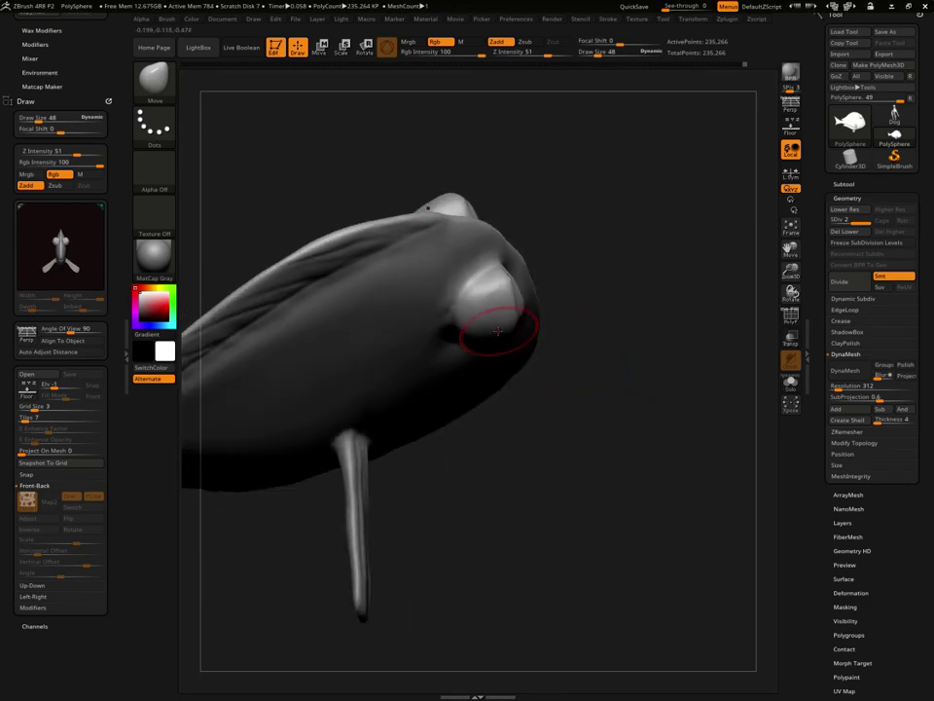
{"action": "left_click_drag", "start_coordinate": [489, 308], "coordinate": [488, 294], "text": "shift"}
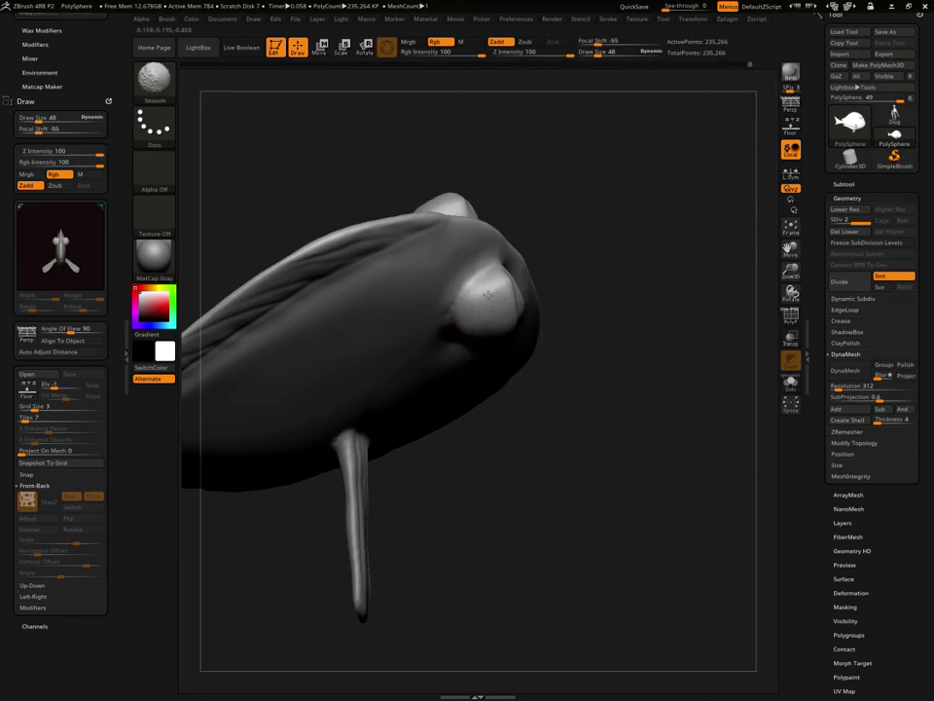
Zoom in on the head and shrink the Move brush from 33 to 19 for smoothing near the eye
{"action": "mouse_move", "coordinate": [598, 309]}
{"action": "left_mouse_down"}
{"action": "mouse_move", "coordinate": [587, 259]}
{"action": "mouse_move", "coordinate": [637, 266]}
{"action": "left_mouse_up"}
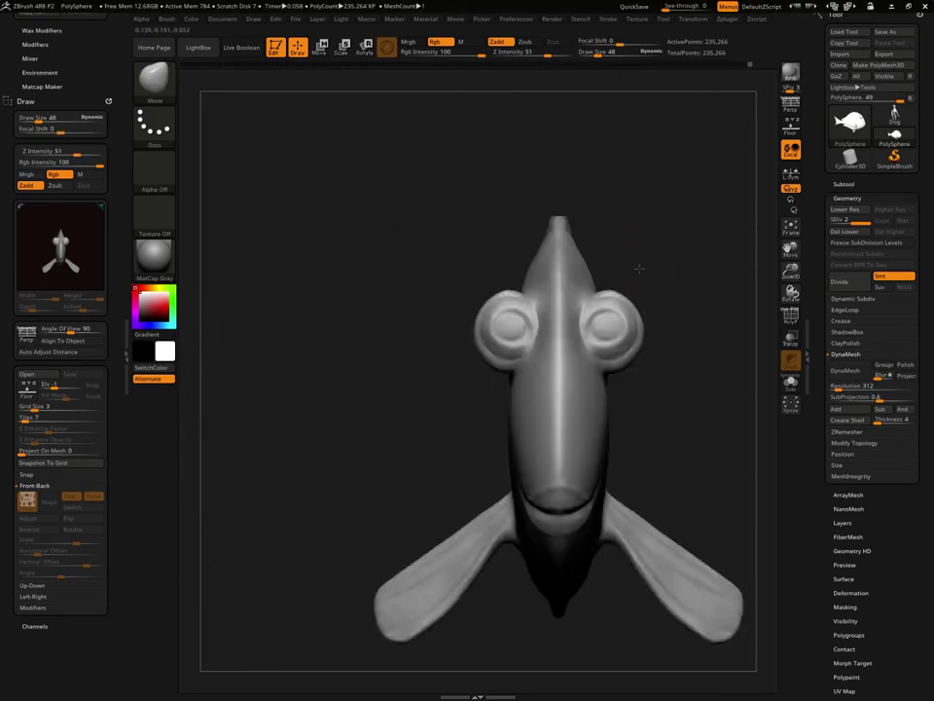
{"action": "key", "text": "space"}
{"action": "left_click_drag", "start_coordinate": [645, 376], "coordinate": [613, 378]}
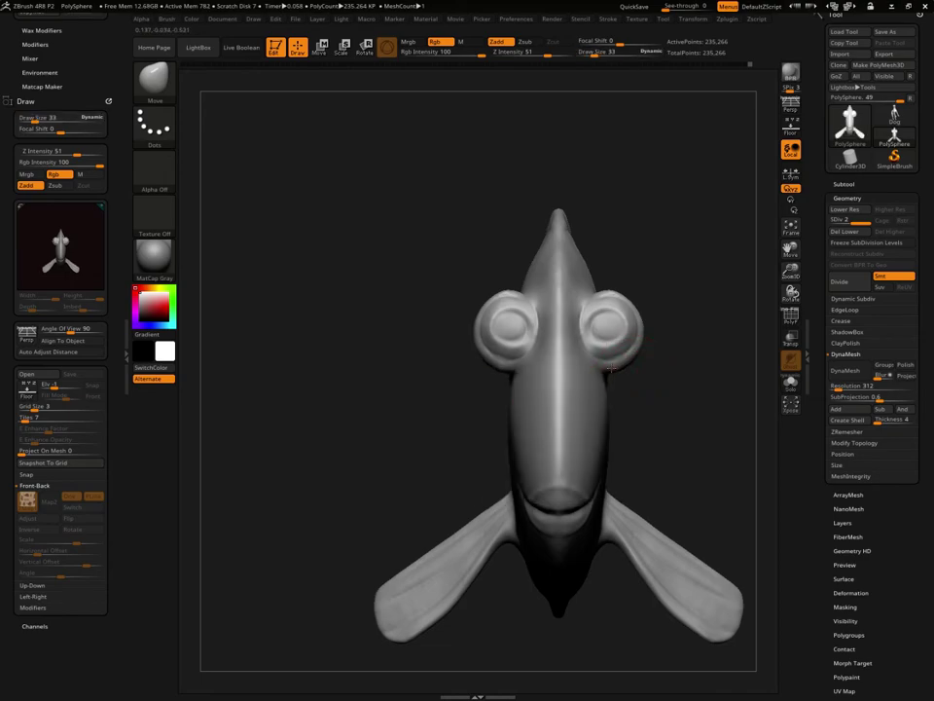
{"action": "left_click_drag", "start_coordinate": [671, 358], "coordinate": [683, 399], "text": "alt"}
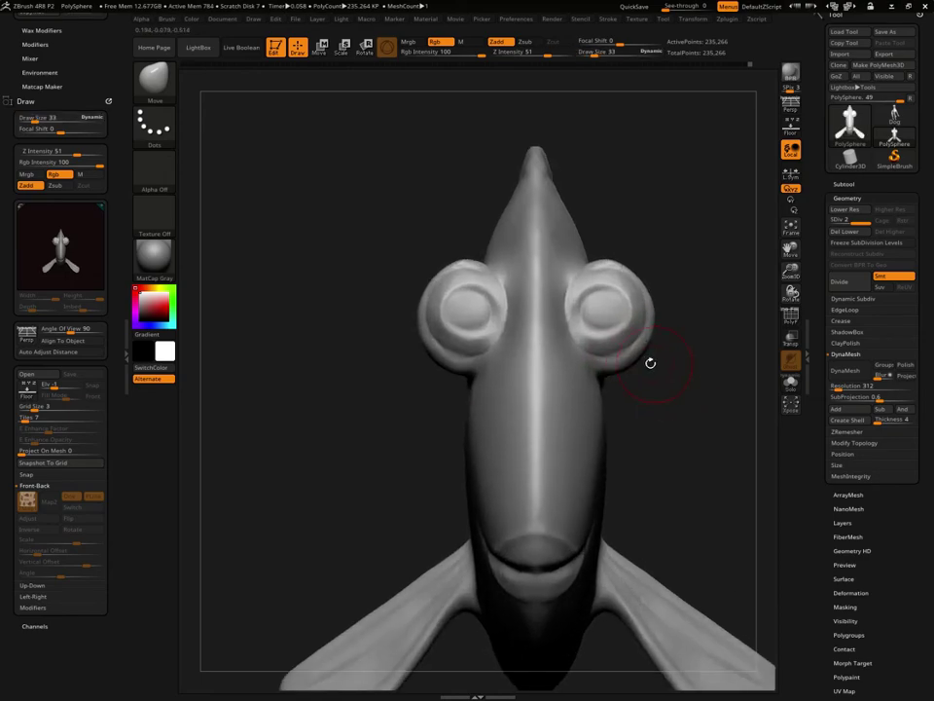
{"action": "key", "text": "space"}
{"action": "left_click_drag", "start_coordinate": [649, 356], "coordinate": [629, 347]}
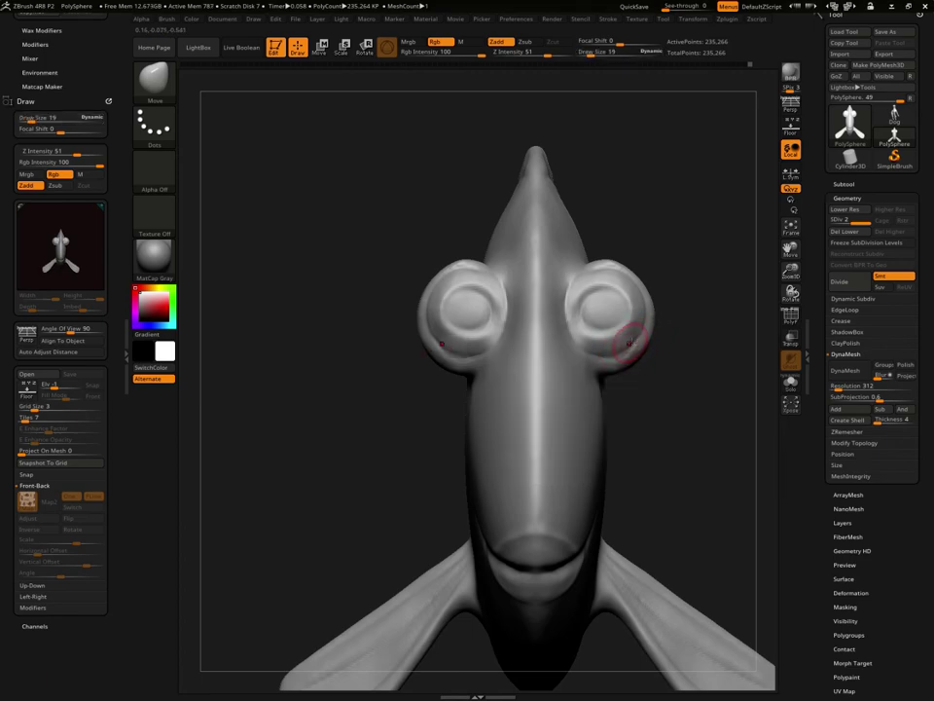
{"action": "key", "text": "shift"}
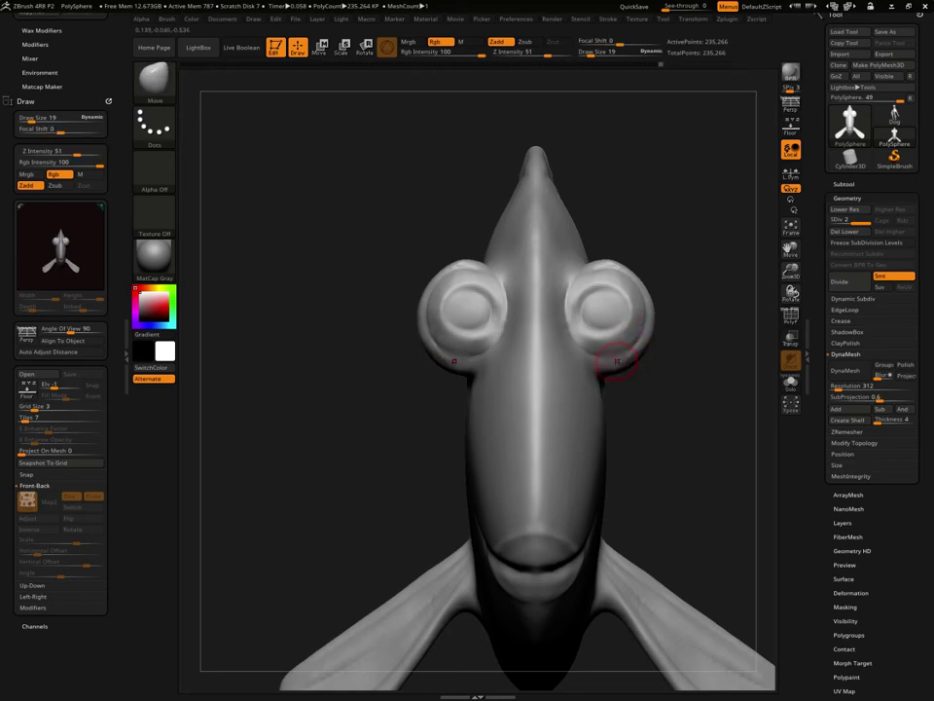
Select DamStandard from the brush library, orbit around the head, and frame the whole fish
{"action": "left_click", "coordinate": [148, 81]}
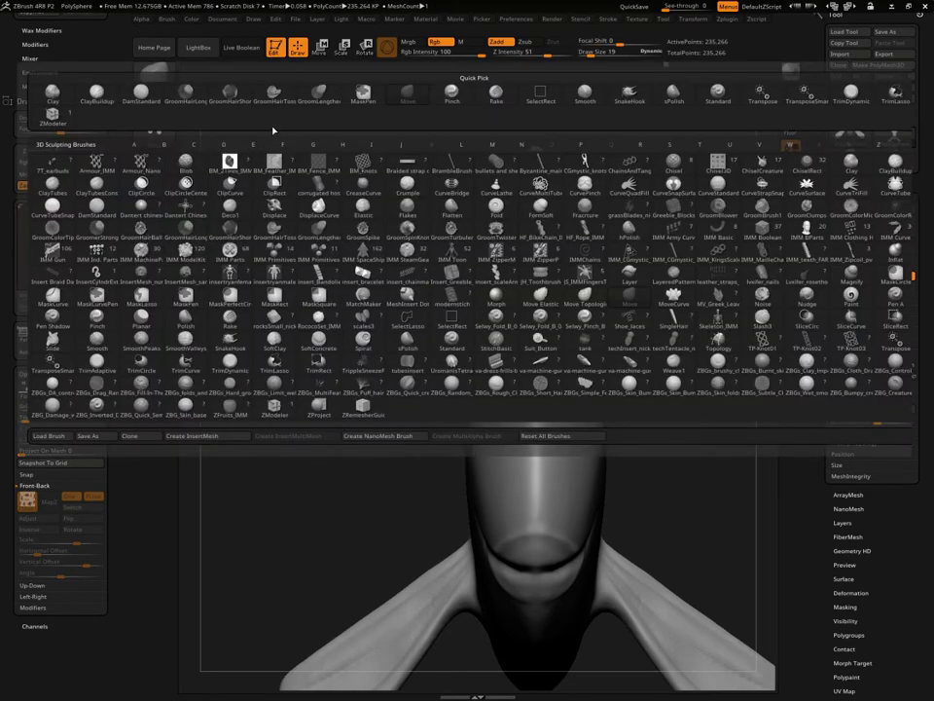
{"action": "left_click", "coordinate": [141, 93]}
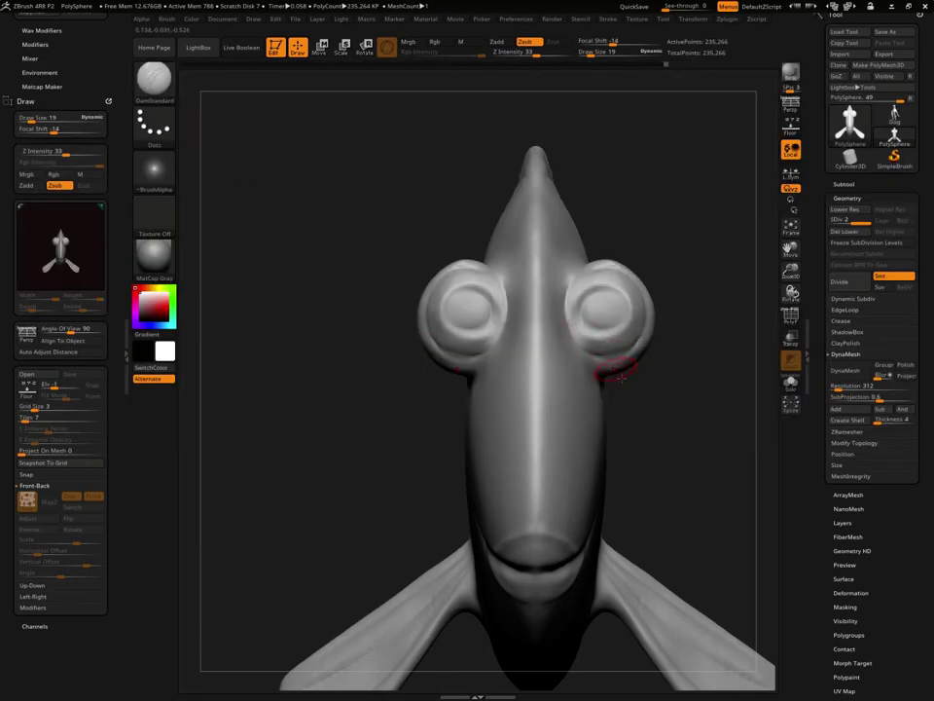
{"action": "left_click_drag", "start_coordinate": [620, 376], "coordinate": [695, 548]}
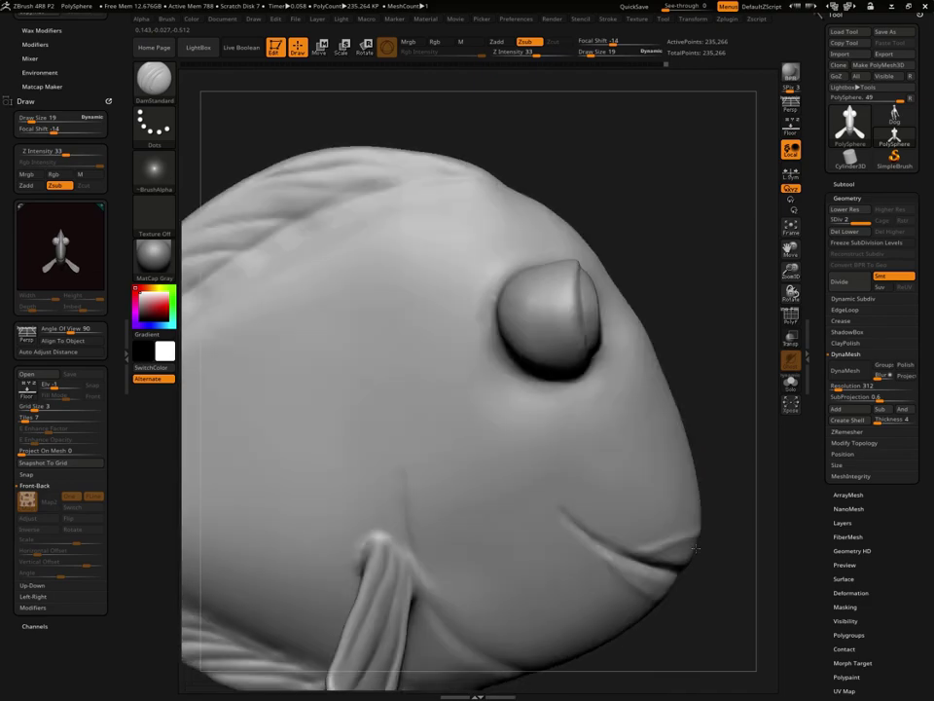
{"action": "mouse_move", "coordinate": [708, 591]}
{"action": "left_mouse_down"}
{"action": "mouse_move", "coordinate": [637, 542]}
{"action": "mouse_move", "coordinate": [673, 541]}
{"action": "mouse_move", "coordinate": [608, 546]}
{"action": "mouse_move", "coordinate": [626, 558]}
{"action": "left_mouse_up"}
{"action": "key", "text": "f"}
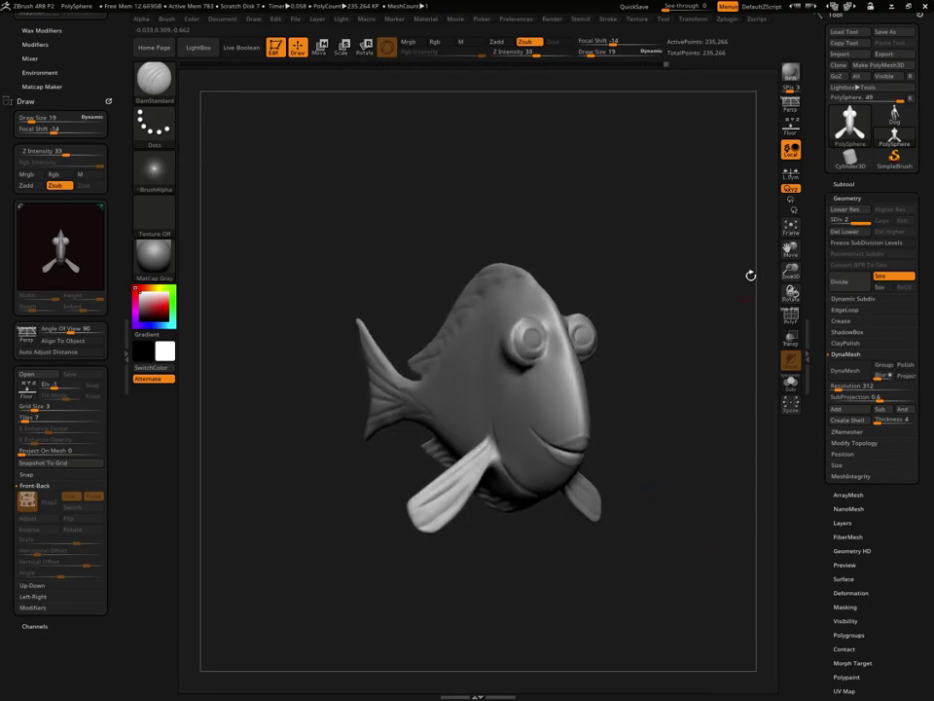
Show the Dory reference sketches, compare the fish against each one, then hide them again
{"action": "key", "text": "shift+p"}
{"action": "mouse_move", "coordinate": [691, 369]}
{"action": "left_mouse_down"}
{"action": "mouse_move", "coordinate": [696, 382]}
{"action": "mouse_move", "coordinate": [531, 313]}
{"action": "mouse_move", "coordinate": [553, 296]}
{"action": "left_mouse_up"}
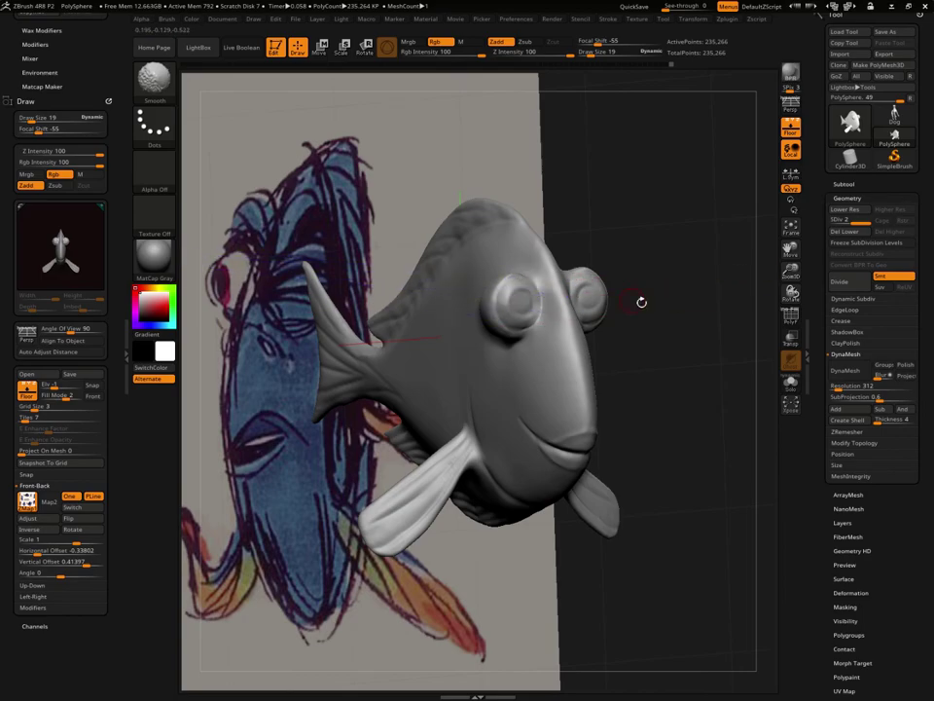
{"action": "mouse_move", "coordinate": [642, 301]}
{"action": "left_mouse_down"}
{"action": "mouse_move", "coordinate": [653, 340]}
{"action": "mouse_move", "coordinate": [689, 316]}
{"action": "left_mouse_up"}
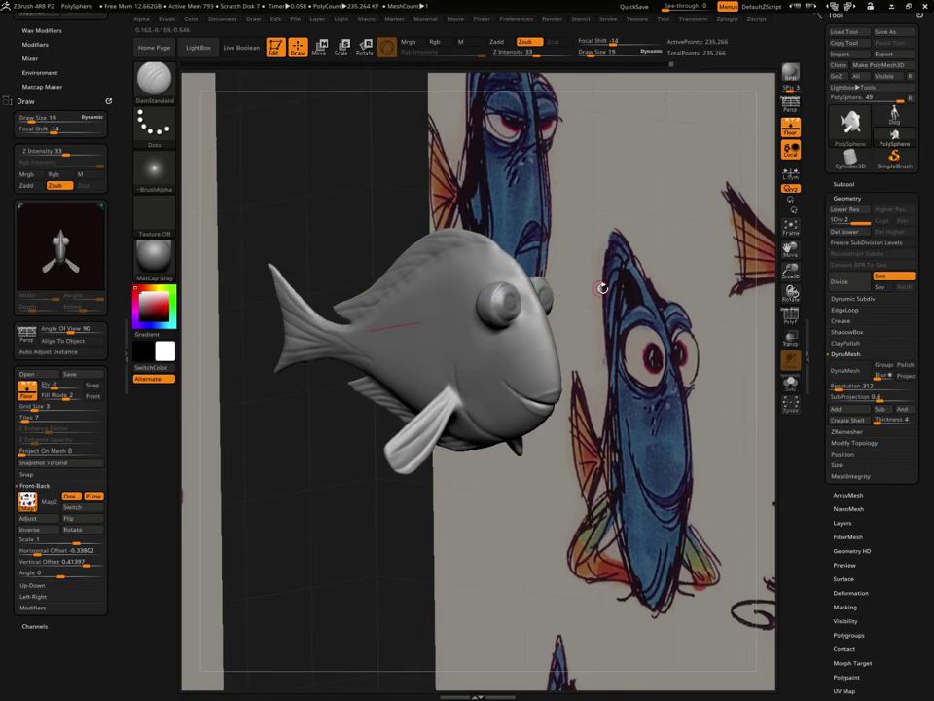
{"action": "left_click_drag", "start_coordinate": [603, 285], "coordinate": [575, 292]}
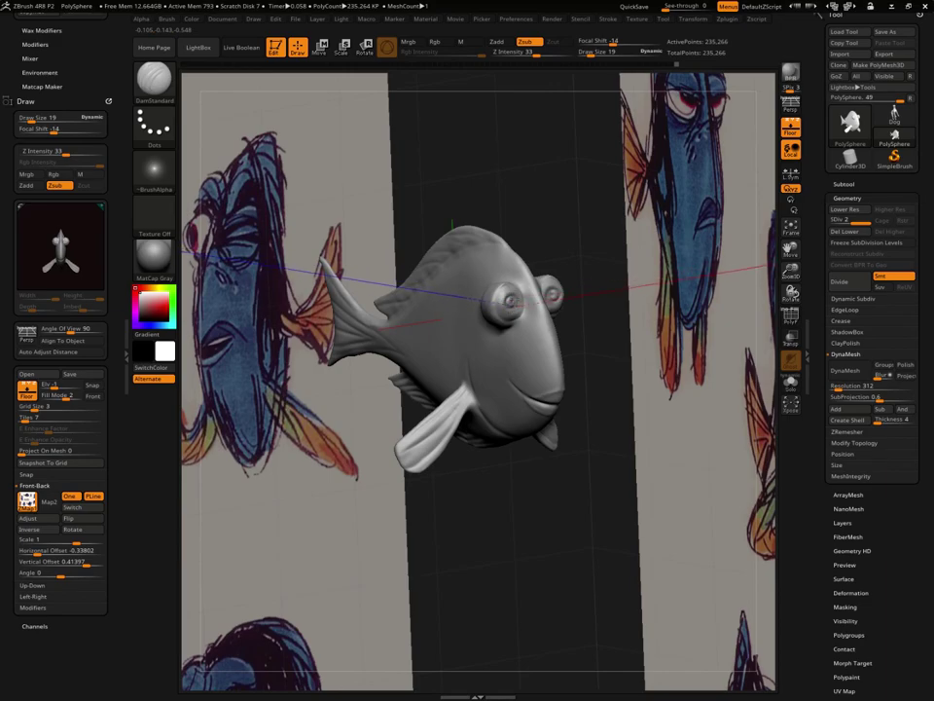
{"action": "key", "text": "shift"}
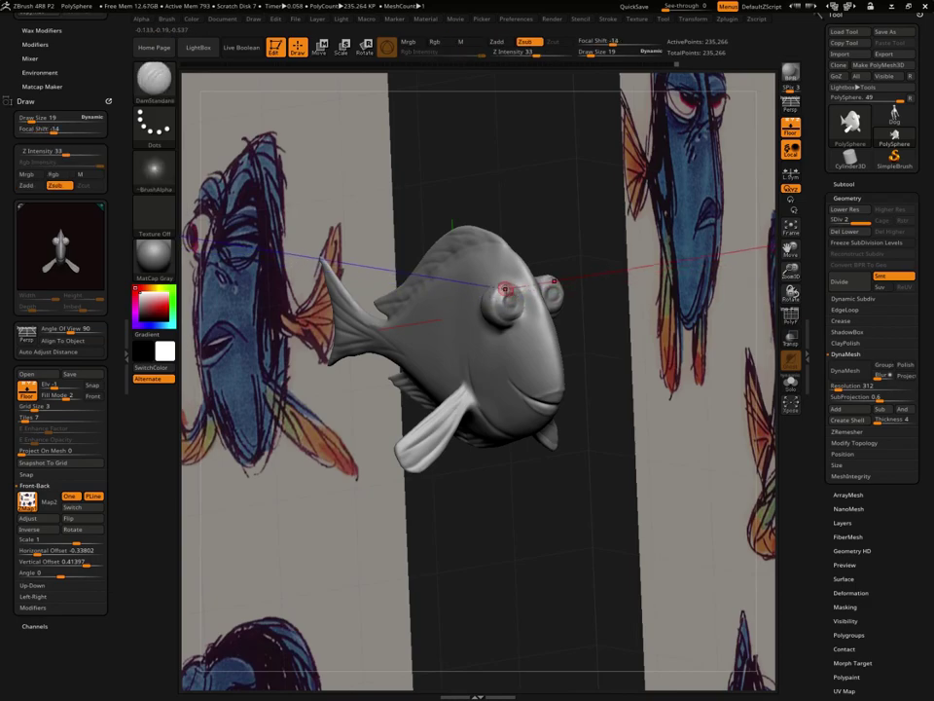
{"action": "mouse_move", "coordinate": [651, 327]}
{"action": "left_mouse_down"}
{"action": "mouse_move", "coordinate": [670, 354]}
{"action": "mouse_move", "coordinate": [676, 347]}
{"action": "mouse_move", "coordinate": [675, 369]}
{"action": "left_mouse_up"}
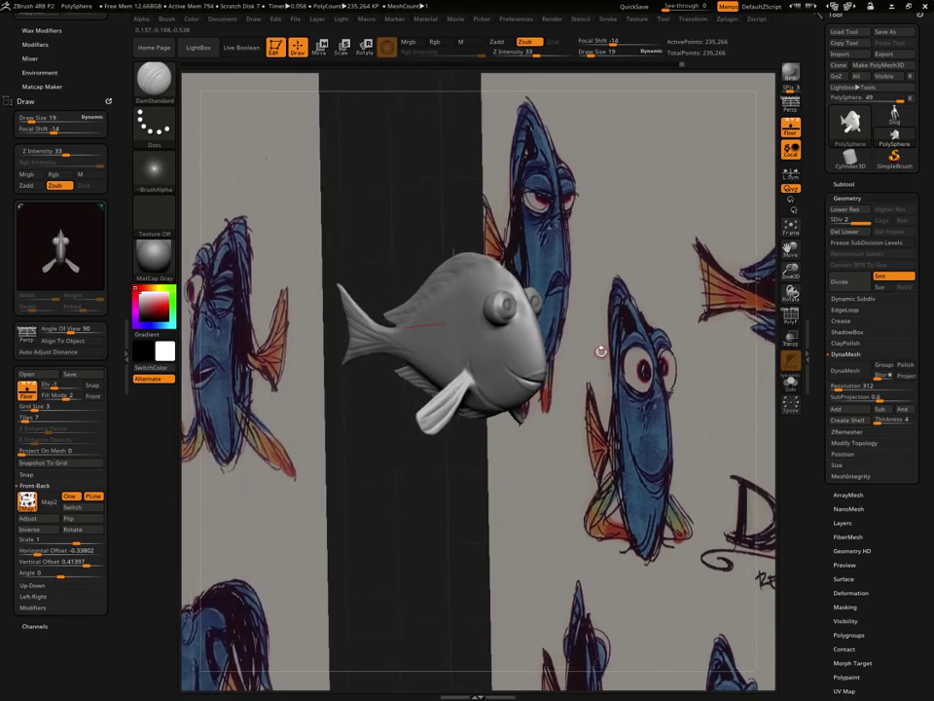
{"action": "left_click_drag", "start_coordinate": [601, 351], "coordinate": [620, 327]}
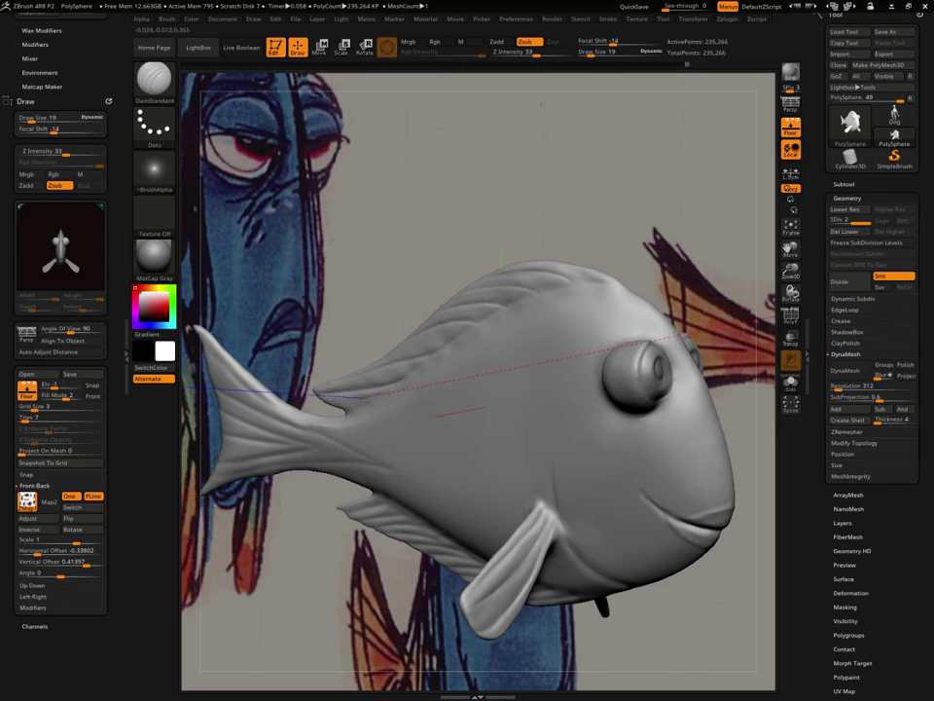
{"action": "right_click_drag", "start_coordinate": [319, 484], "coordinate": [365, 507], "text": "ctrl"}
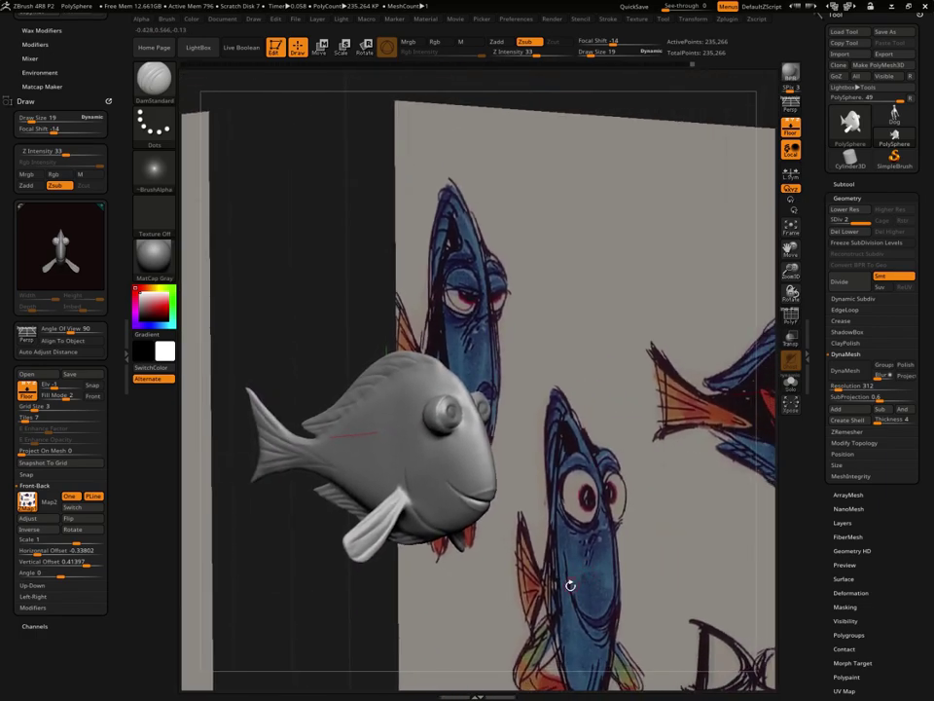
{"action": "mouse_move", "coordinate": [568, 584]}
{"action": "left_mouse_down"}
{"action": "mouse_move", "coordinate": [668, 535]}
{"action": "mouse_move", "coordinate": [650, 538]}
{"action": "left_mouse_up"}
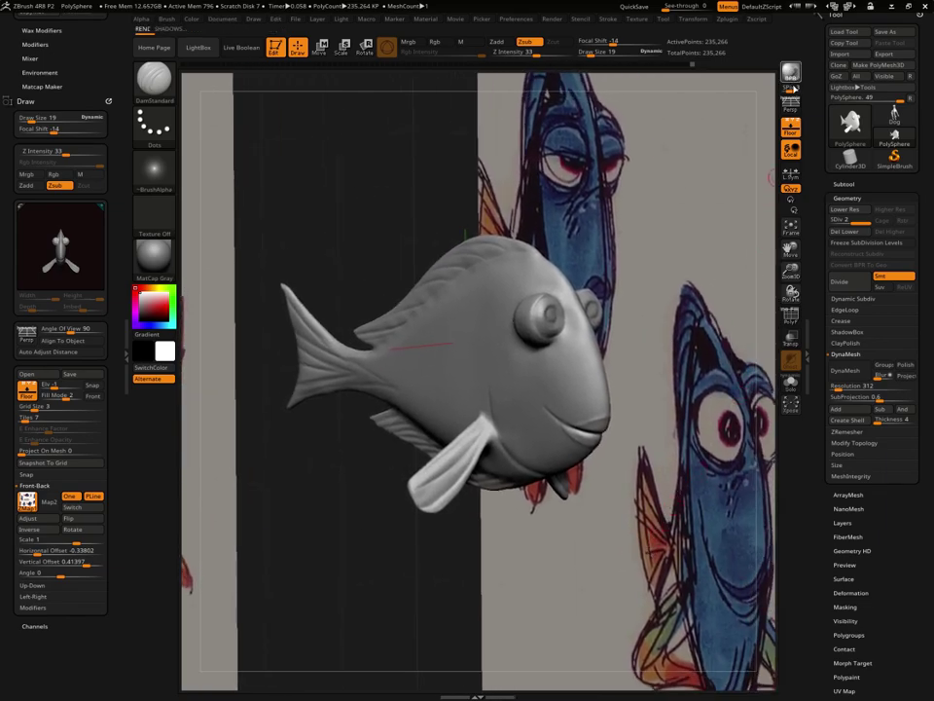
{"action": "key", "text": "shift+p"}
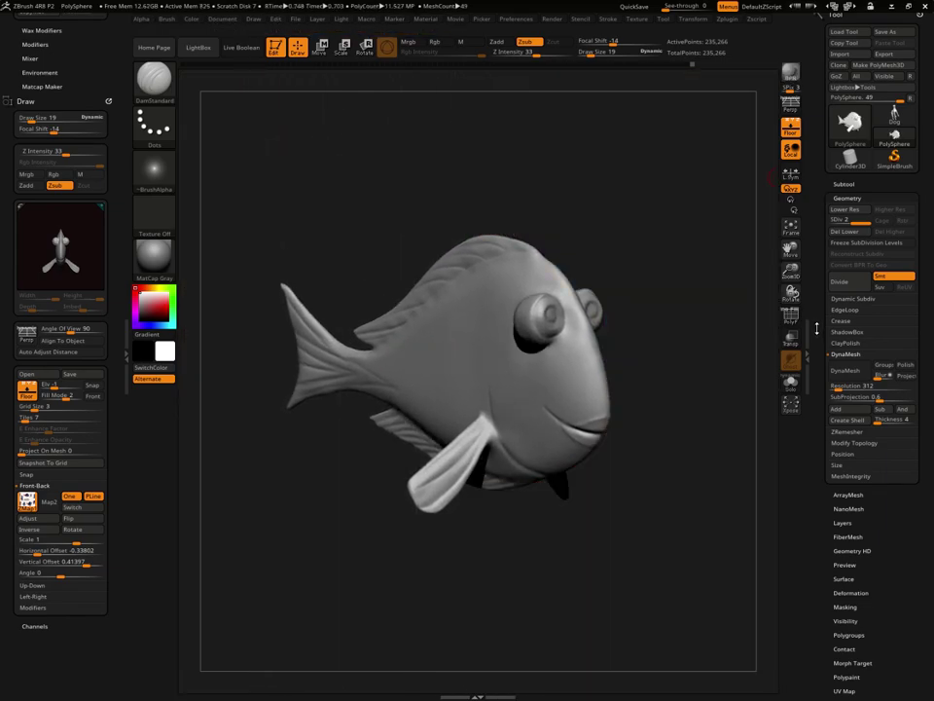